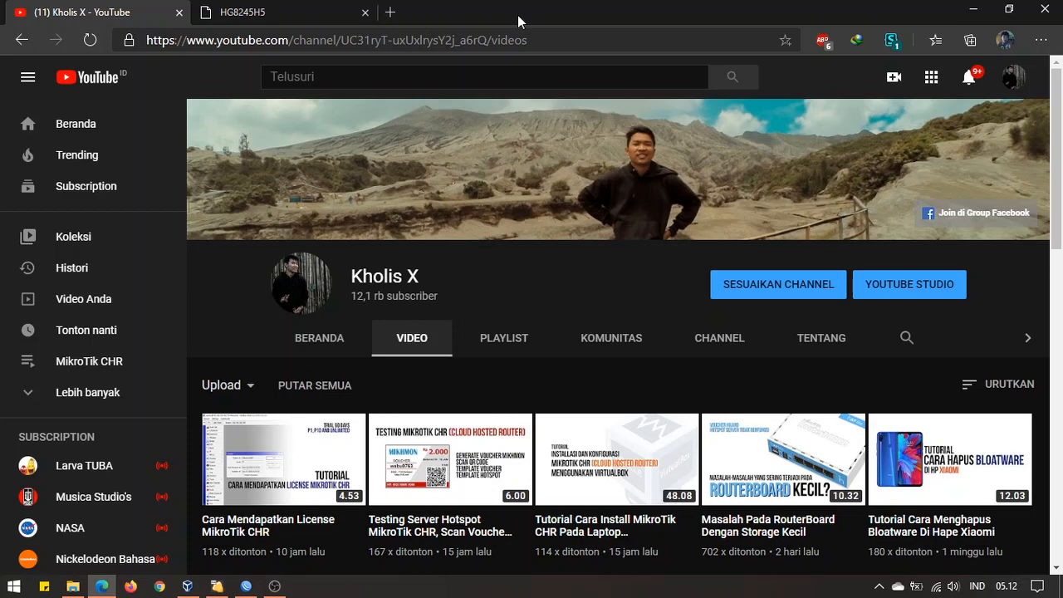
Glance at the router admin tab, then go back to the YouTube channel page and scroll it
{"action": "left_click", "coordinate": [279, 10]}
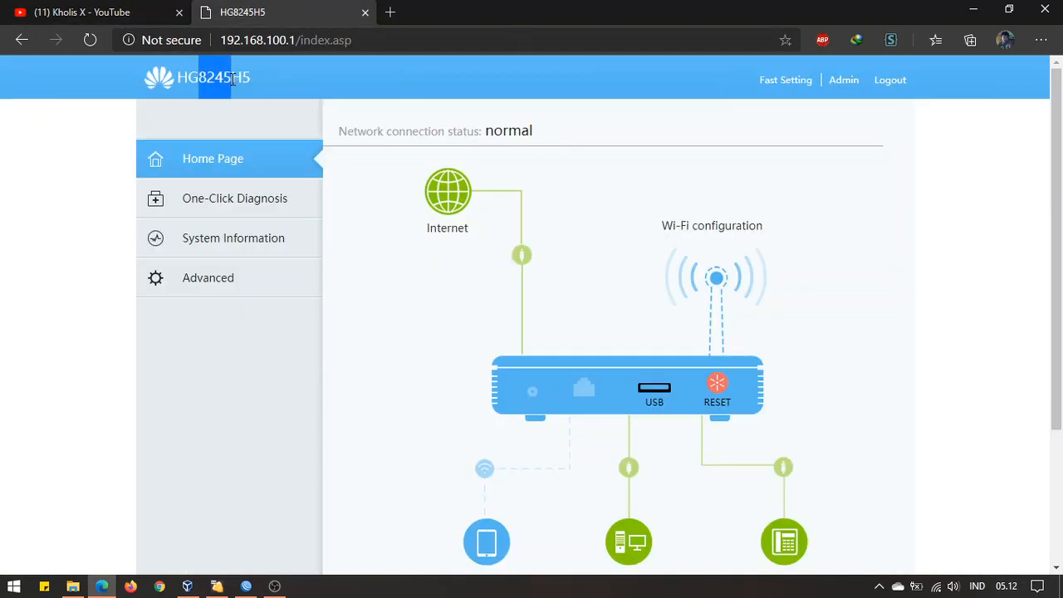
{"action": "left_click", "coordinate": [149, 17]}
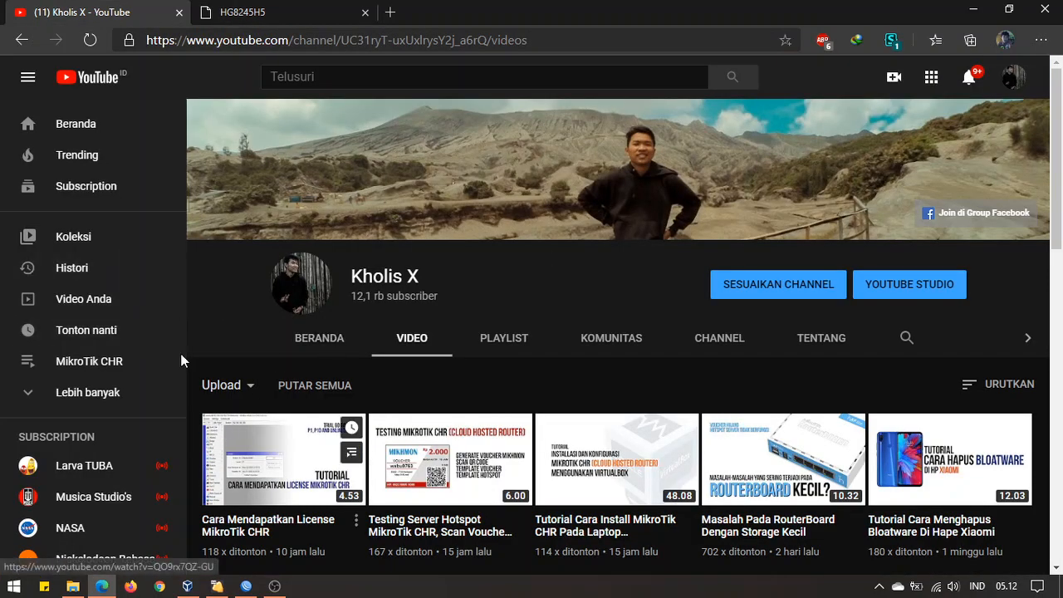
{"action": "scroll", "coordinate": [539, 320], "scroll_direction": "down", "scroll_amount": 2}
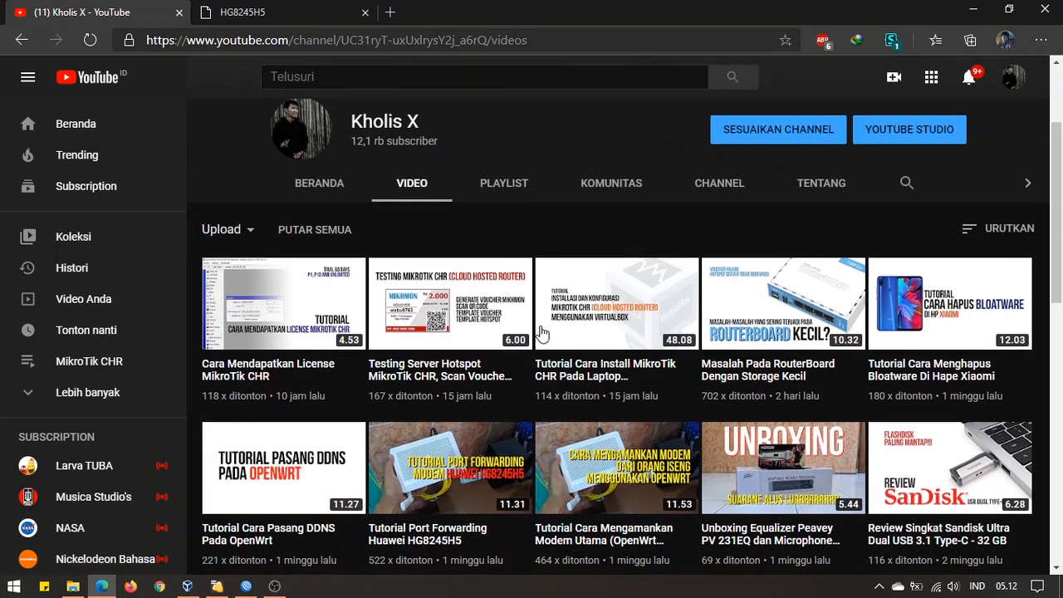
{"action": "scroll", "coordinate": [640, 414], "scroll_direction": "down", "scroll_amount": 1}
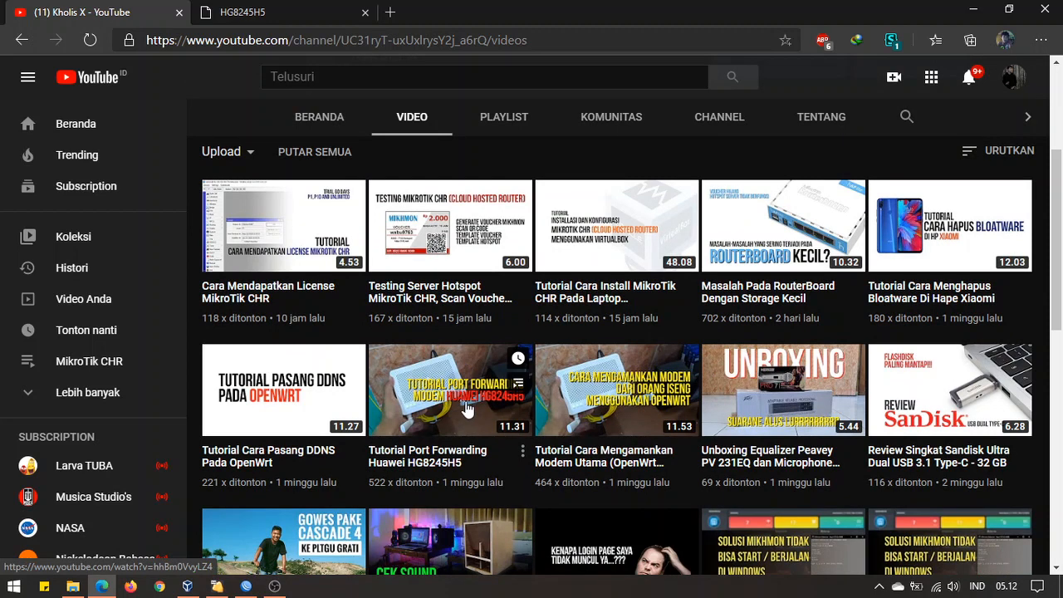
{"action": "left_click", "coordinate": [274, 586]}
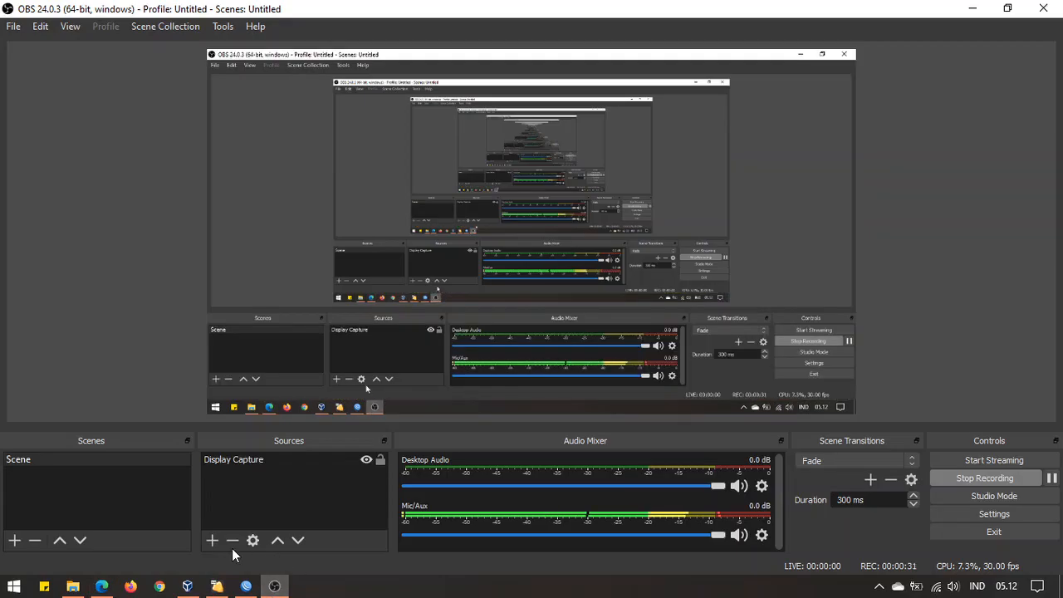
{"action": "left_click", "coordinate": [101, 587]}
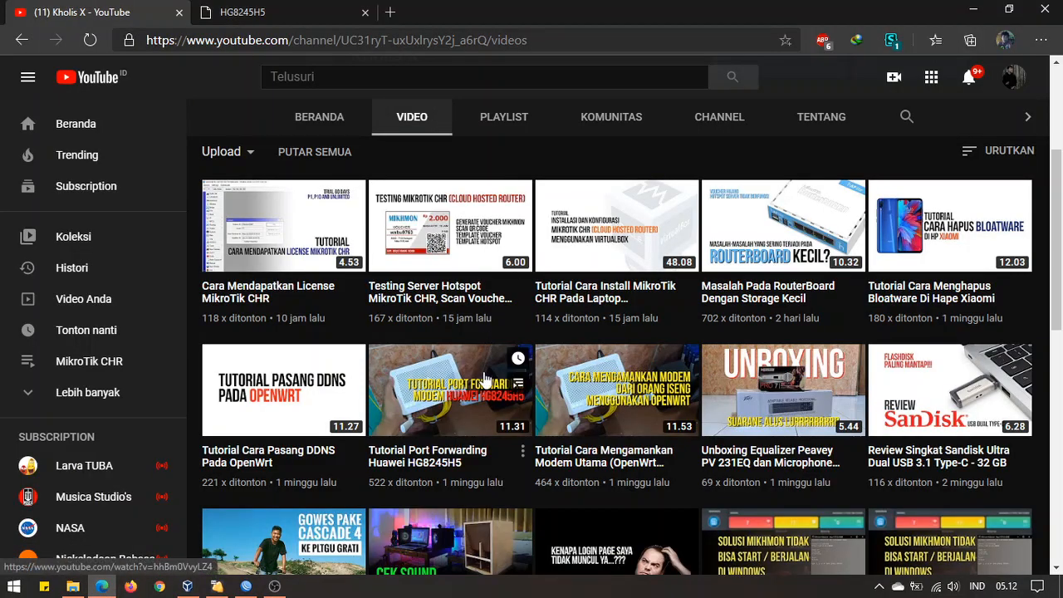
{"action": "scroll", "coordinate": [482, 389], "scroll_direction": "up", "scroll_amount": 5}
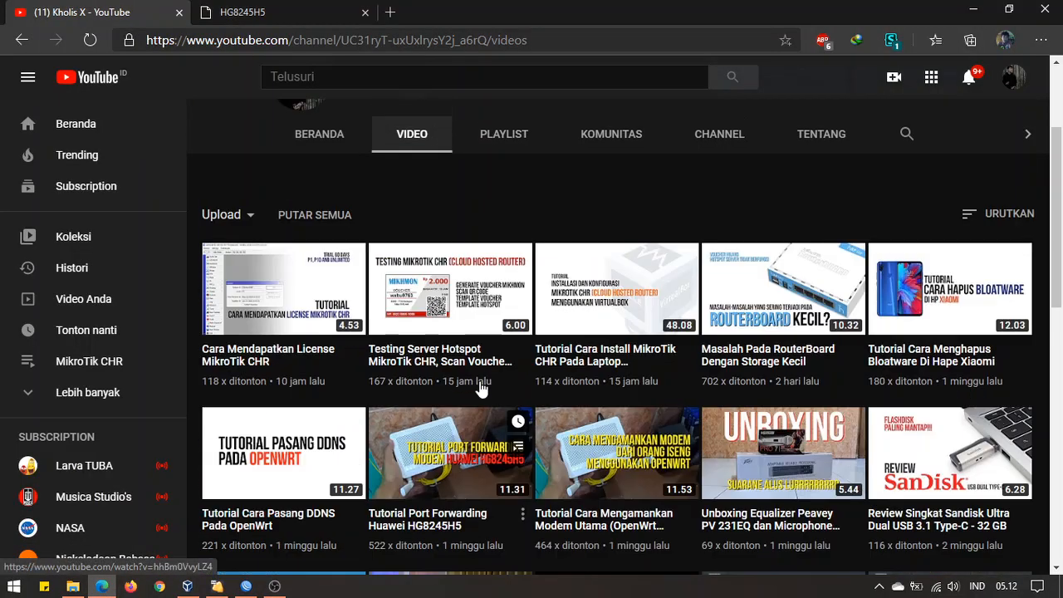
Bring up the router admin page at 192.168.100.1, briefly highlighting its address
{"action": "left_click", "coordinate": [330, 8]}
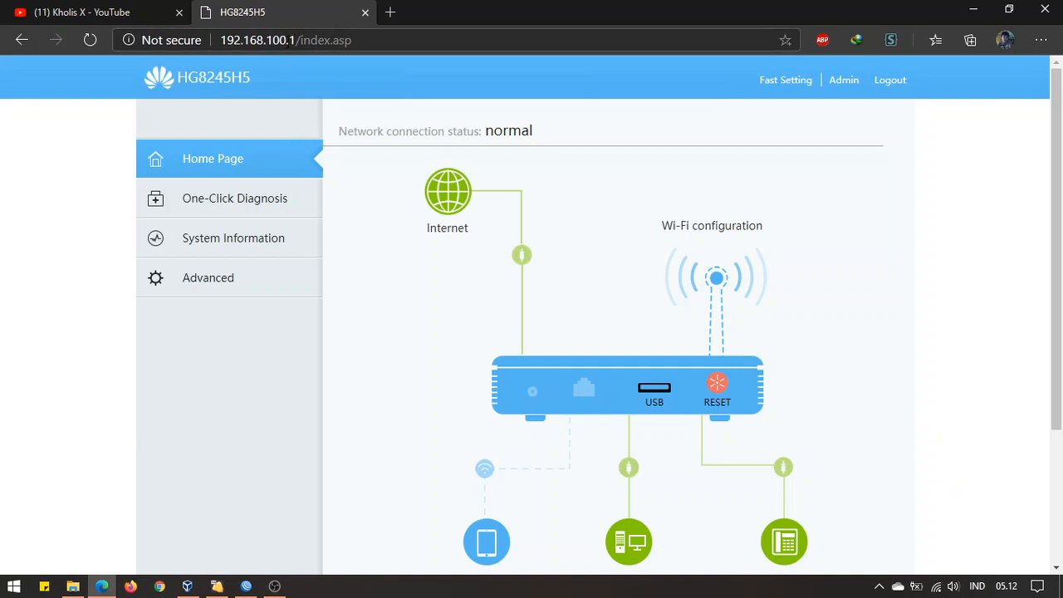
{"action": "left_click_drag", "start_coordinate": [295, 40], "coordinate": [218, 39]}
{"action": "left_click", "coordinate": [378, 42]}
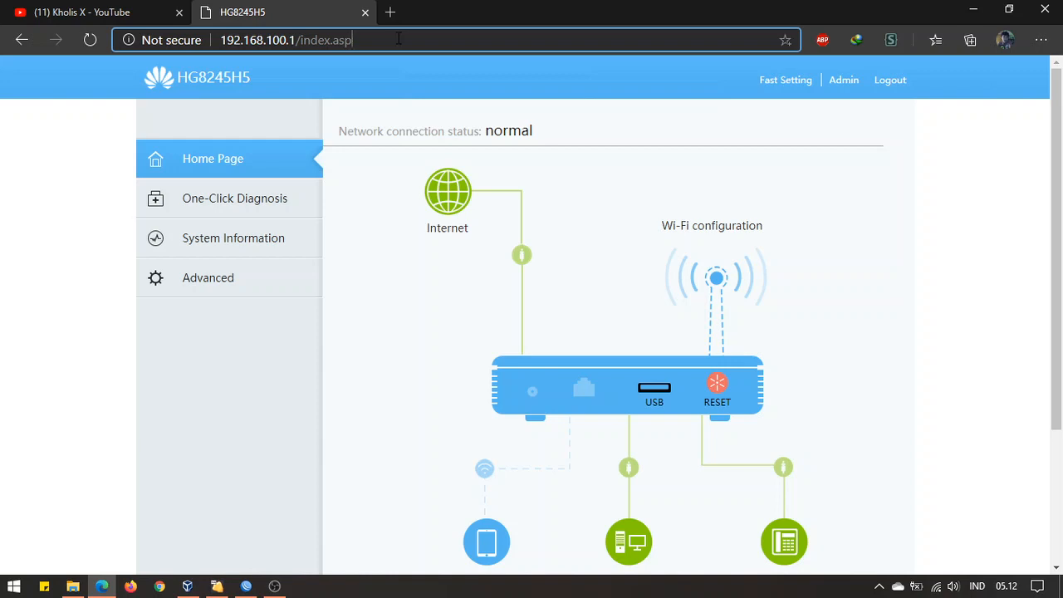
{"action": "double_click", "coordinate": [230, 78]}
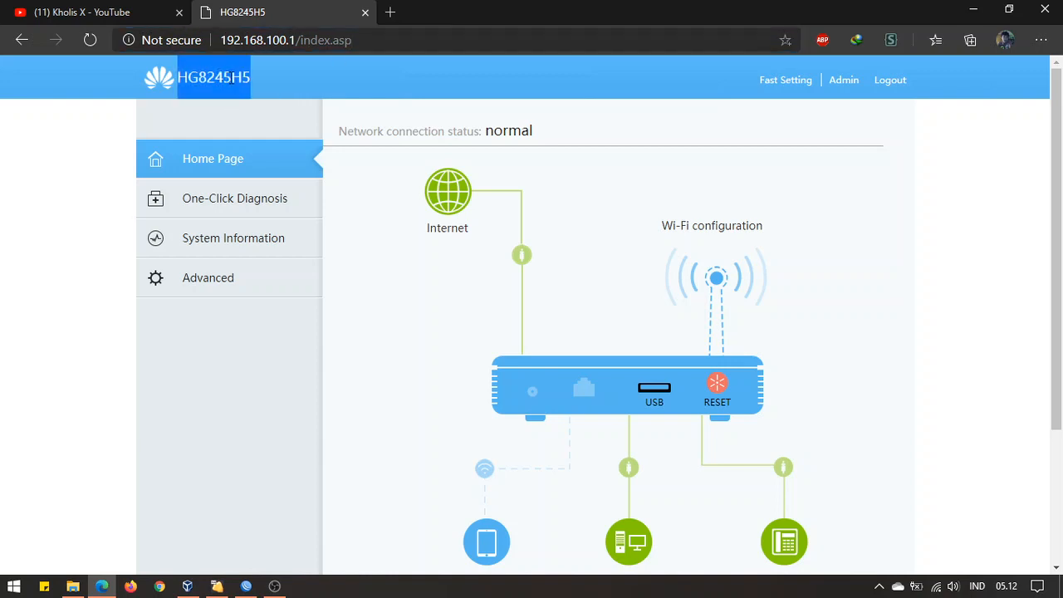
{"action": "left_click", "coordinate": [234, 78]}
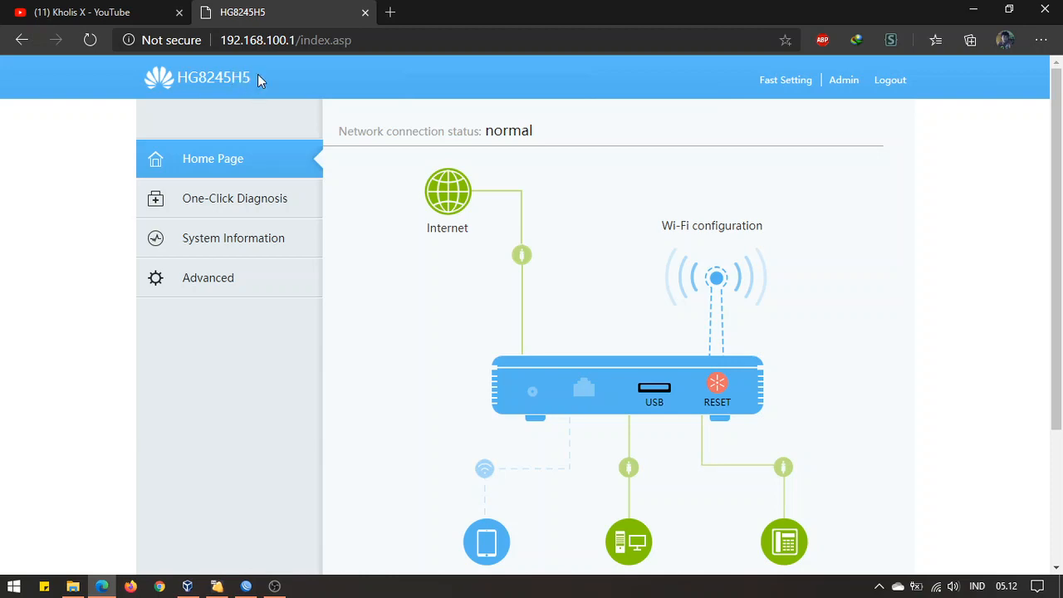
{"action": "left_click", "coordinate": [108, 13]}
{"action": "left_click", "coordinate": [254, 10]}
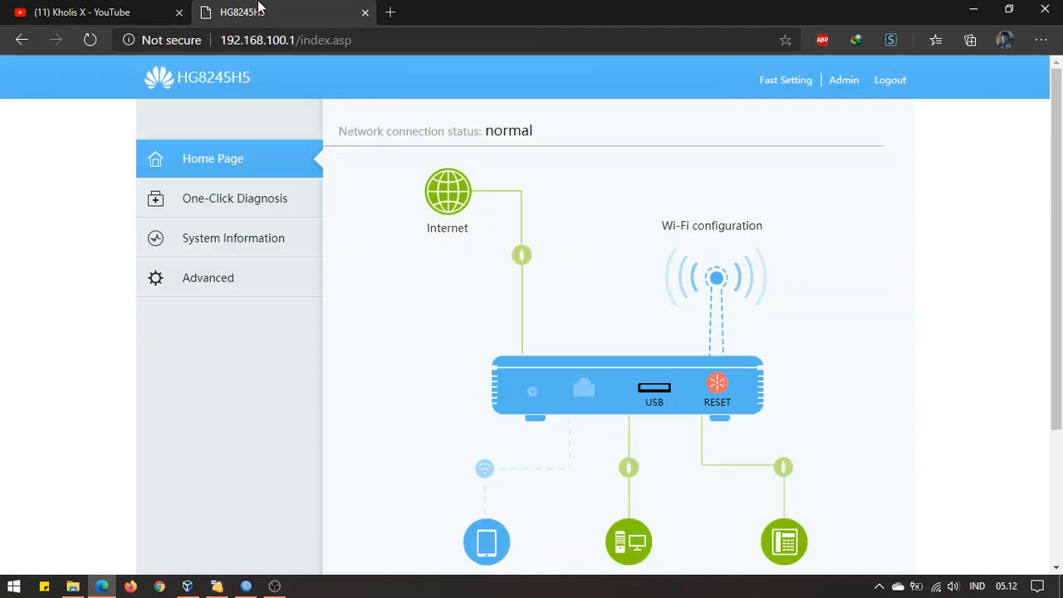
Go to Advanced > Forward Rules, look at DMZ Function, and load IPv4 Port Mapping
{"action": "left_click", "coordinate": [224, 287]}
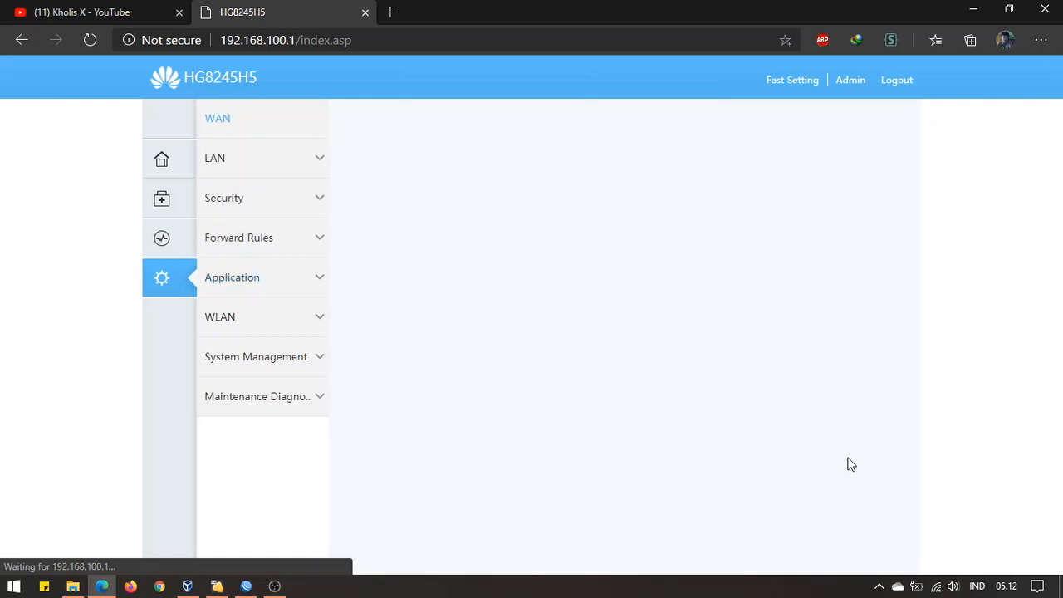
{"action": "left_click", "coordinate": [280, 249]}
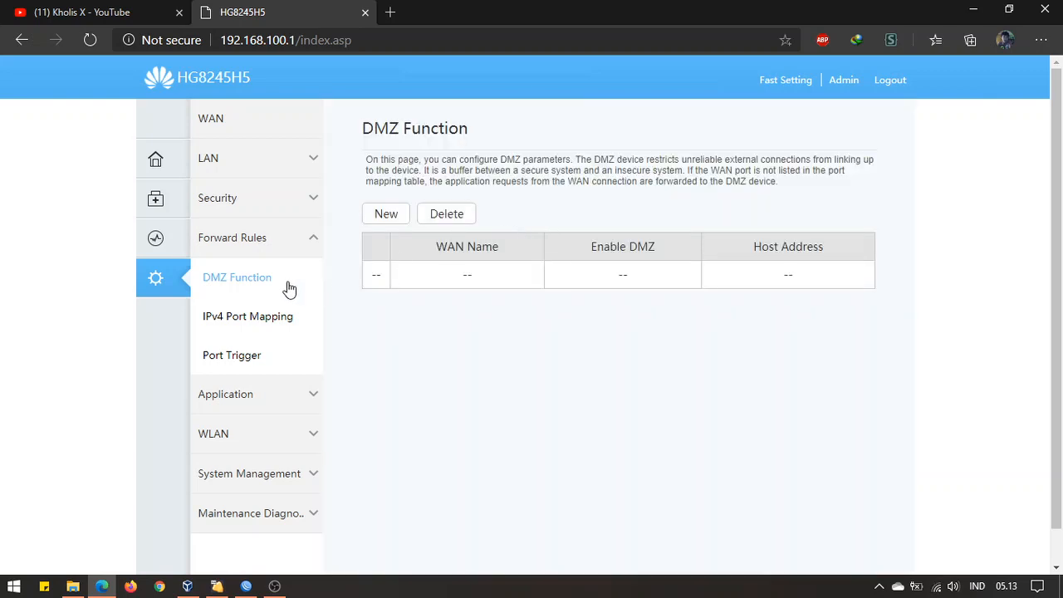
{"action": "left_click", "coordinate": [290, 324]}
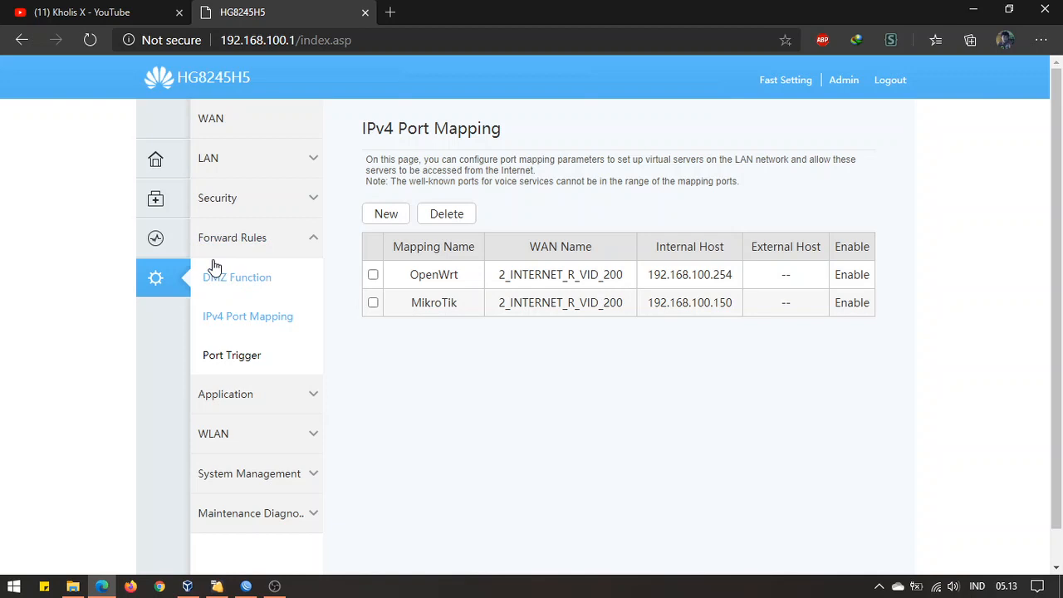
{"action": "left_click", "coordinate": [254, 282]}
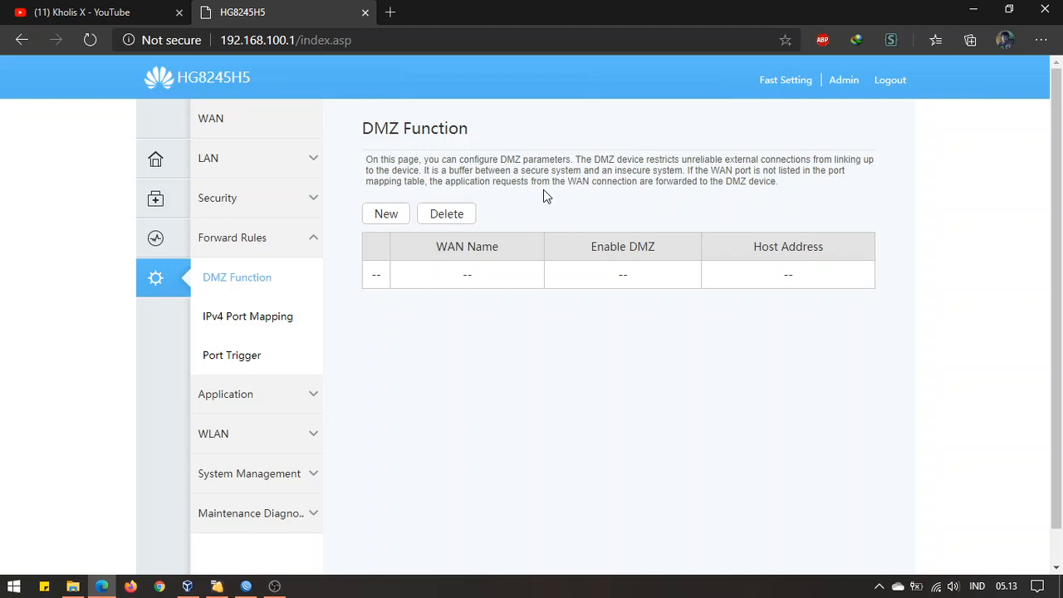
{"action": "left_click", "coordinate": [282, 323]}
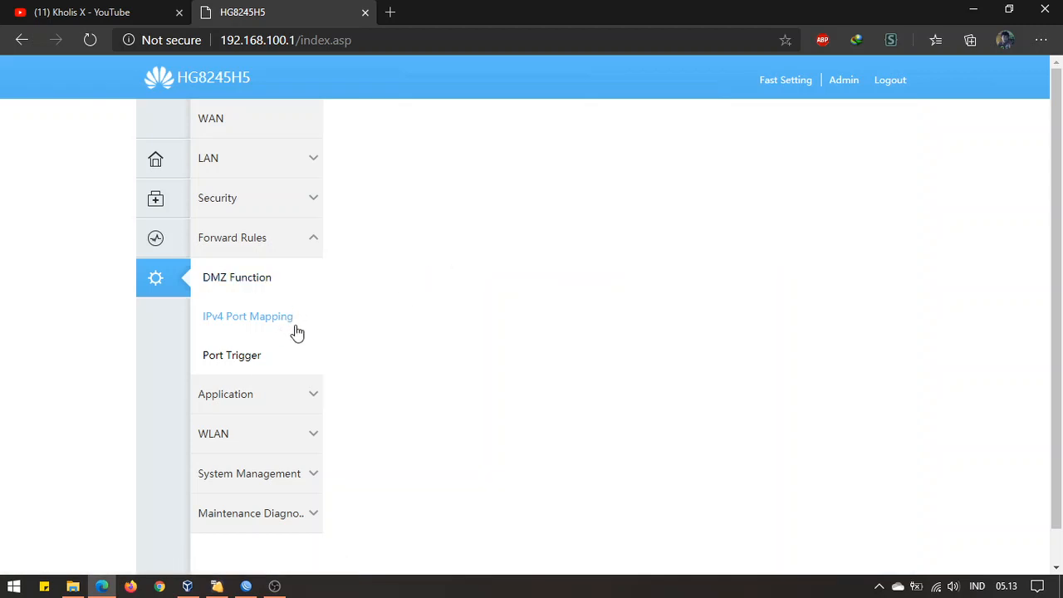
Inspect the OpenWrt rule's settings, including its 21–23 external port range
{"action": "left_click", "coordinate": [471, 283]}
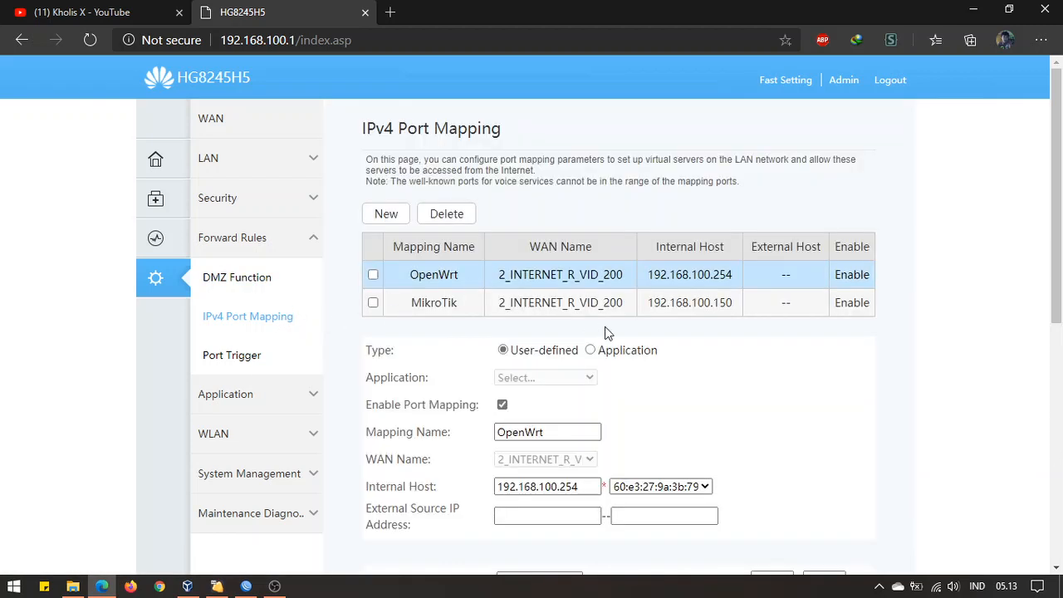
{"action": "scroll", "coordinate": [605, 332], "scroll_direction": "down", "scroll_amount": 4}
{"action": "scroll", "coordinate": [582, 308], "scroll_direction": "up", "scroll_amount": 1}
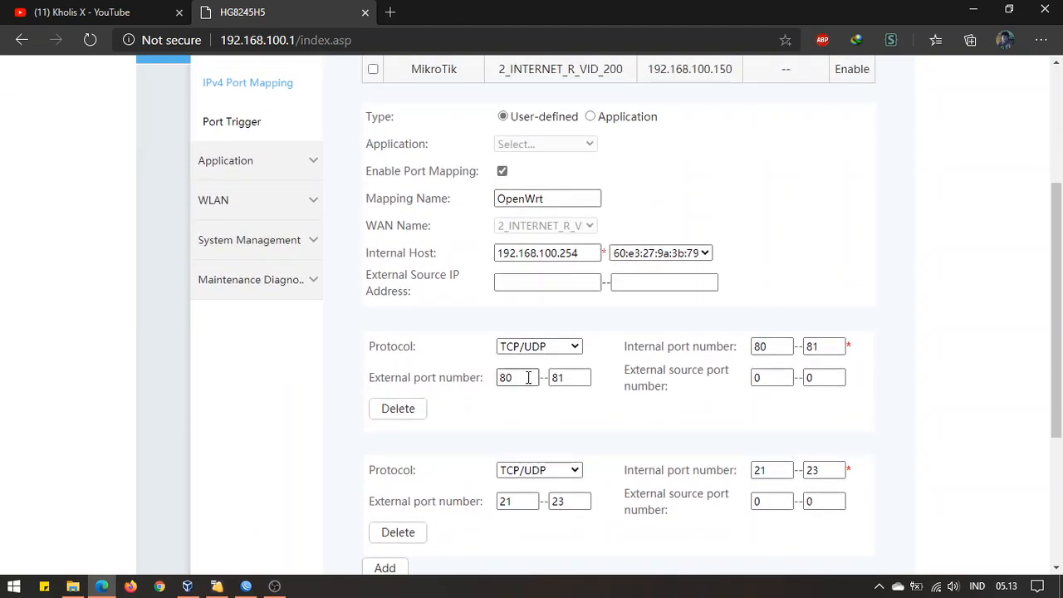
{"action": "scroll", "coordinate": [833, 229], "scroll_direction": "down", "scroll_amount": 1}
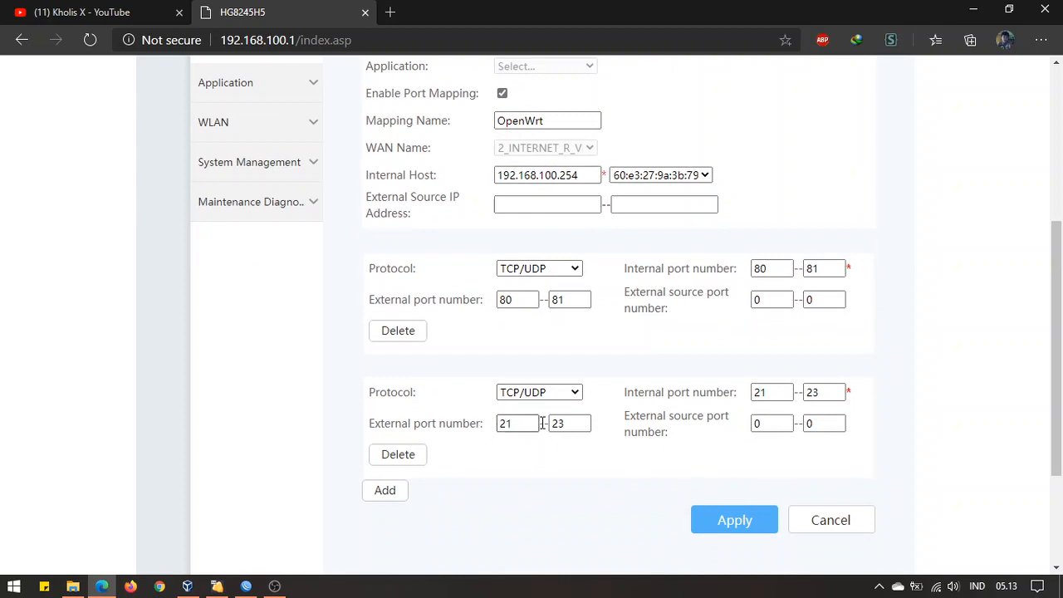
{"action": "left_click", "coordinate": [577, 430]}
{"action": "left_click", "coordinate": [531, 428]}
{"action": "left_click", "coordinate": [575, 429]}
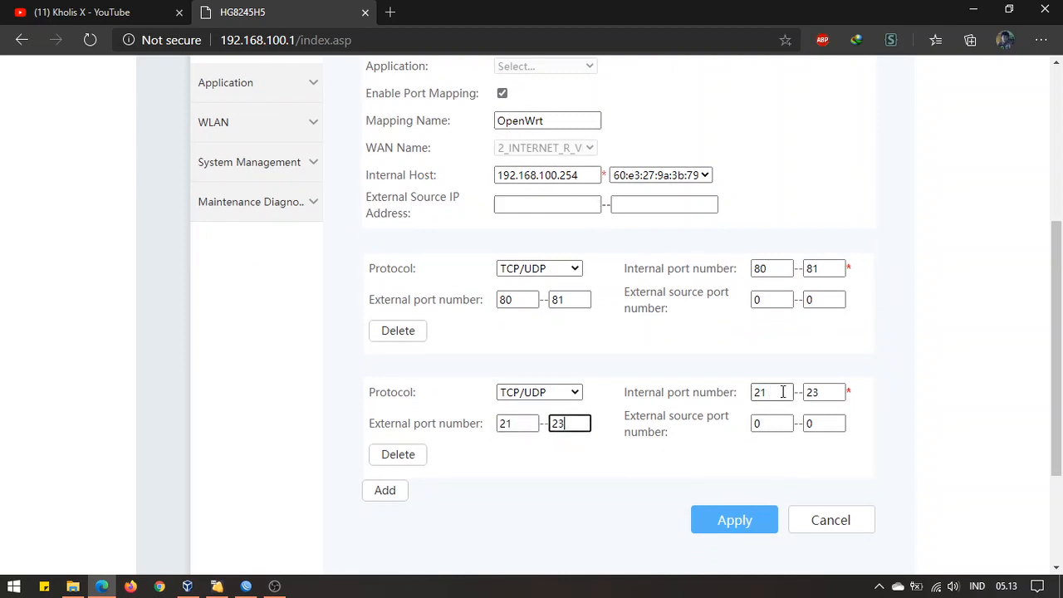
{"action": "scroll", "coordinate": [797, 405], "scroll_direction": "up", "scroll_amount": 3}
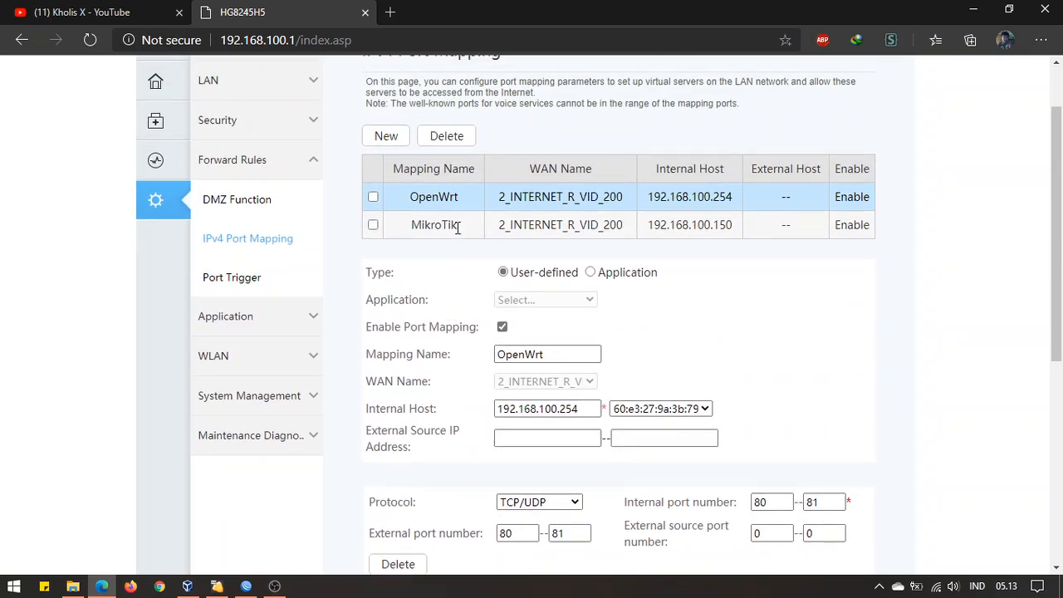
Compare the MikroTik and OpenWrt rules by switching between their settings repeatedly
{"action": "left_click", "coordinate": [457, 226]}
{"action": "scroll", "coordinate": [653, 343], "scroll_direction": "down", "scroll_amount": 4}
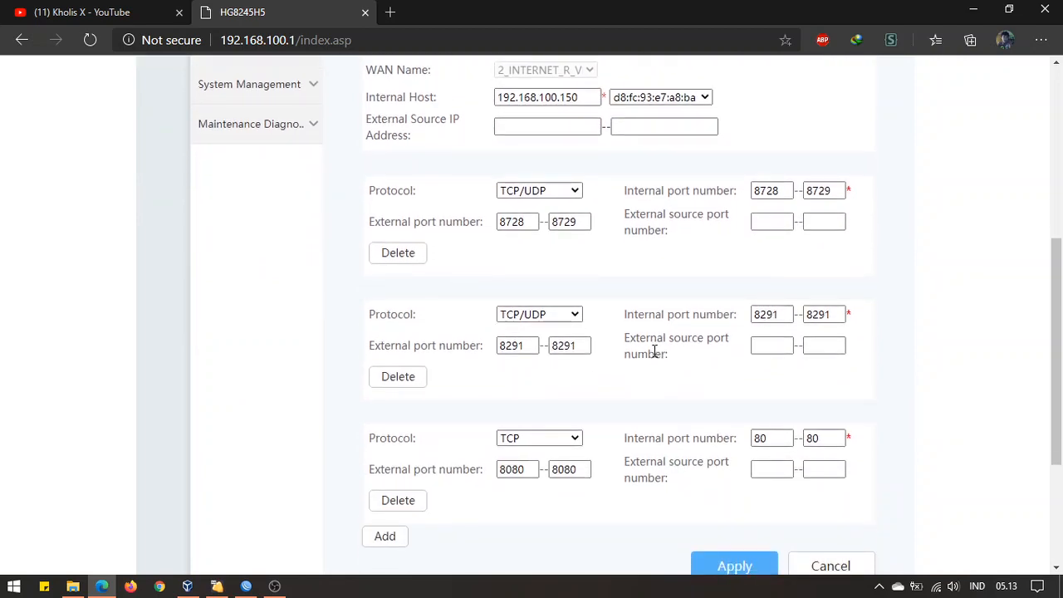
{"action": "scroll", "coordinate": [654, 351], "scroll_direction": "up", "scroll_amount": 5}
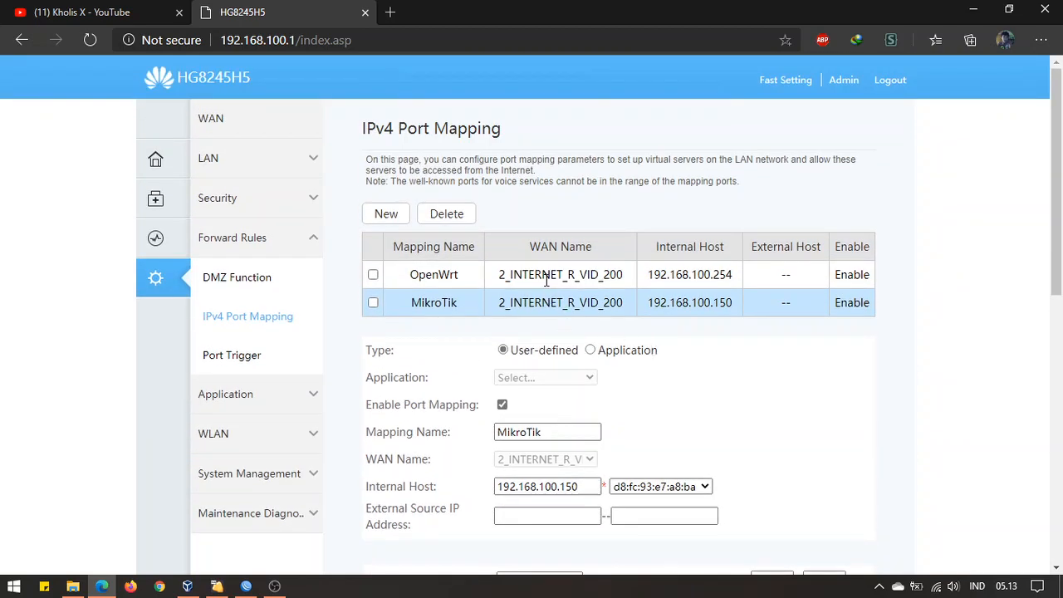
{"action": "left_click", "coordinate": [546, 280]}
{"action": "left_click", "coordinate": [545, 296]}
{"action": "left_click", "coordinate": [545, 281]}
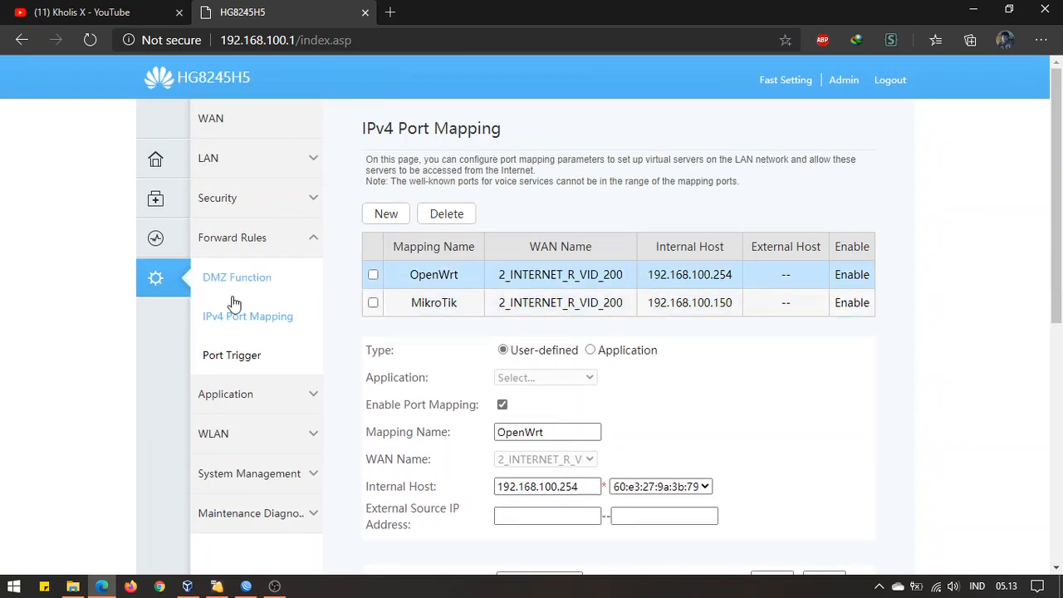
{"action": "left_click", "coordinate": [550, 304]}
{"action": "left_click", "coordinate": [565, 275]}
{"action": "left_click", "coordinate": [573, 299]}
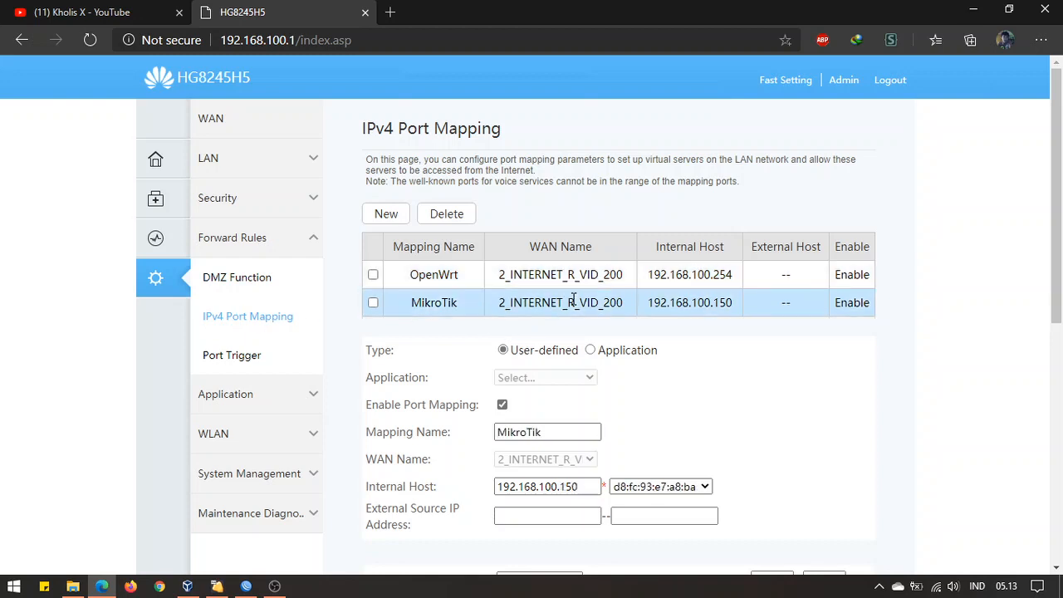
{"action": "left_click", "coordinate": [576, 278]}
{"action": "left_click", "coordinate": [573, 301]}
{"action": "left_click", "coordinate": [575, 280]}
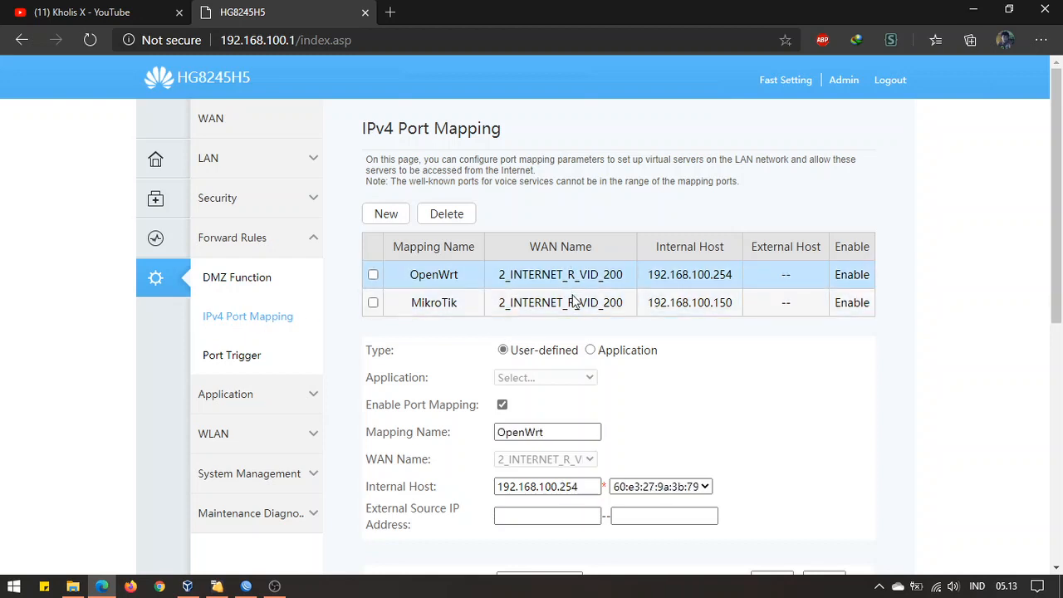
{"action": "left_click", "coordinate": [573, 300]}
{"action": "left_click", "coordinate": [575, 280]}
{"action": "scroll", "coordinate": [390, 324], "scroll_direction": "down", "scroll_amount": 10}
{"action": "scroll", "coordinate": [475, 325], "scroll_direction": "up", "scroll_amount": 5}
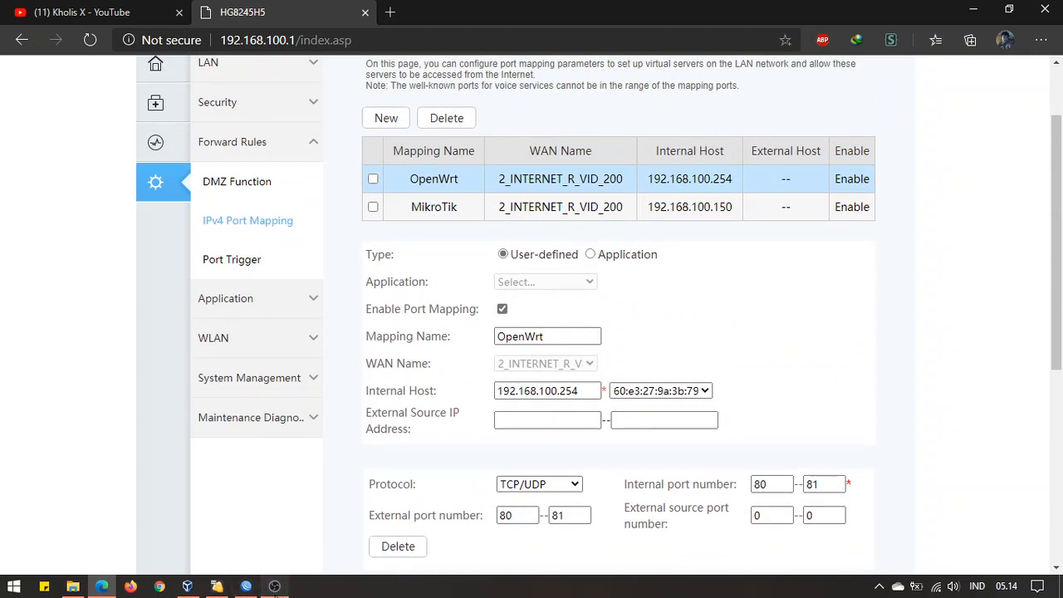
{"action": "left_click", "coordinate": [277, 587]}
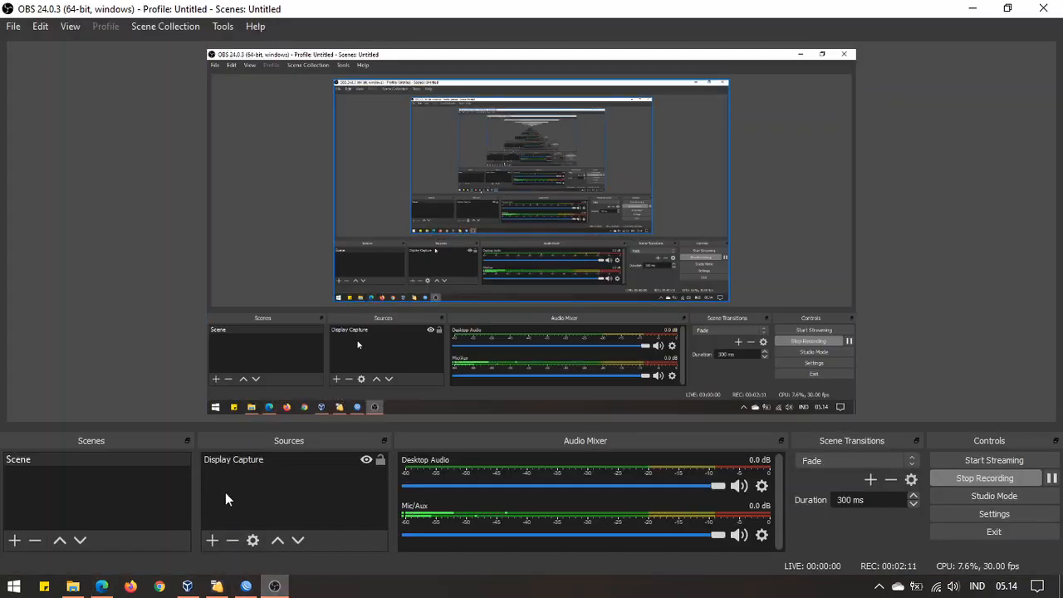
{"action": "left_click", "coordinate": [101, 586]}
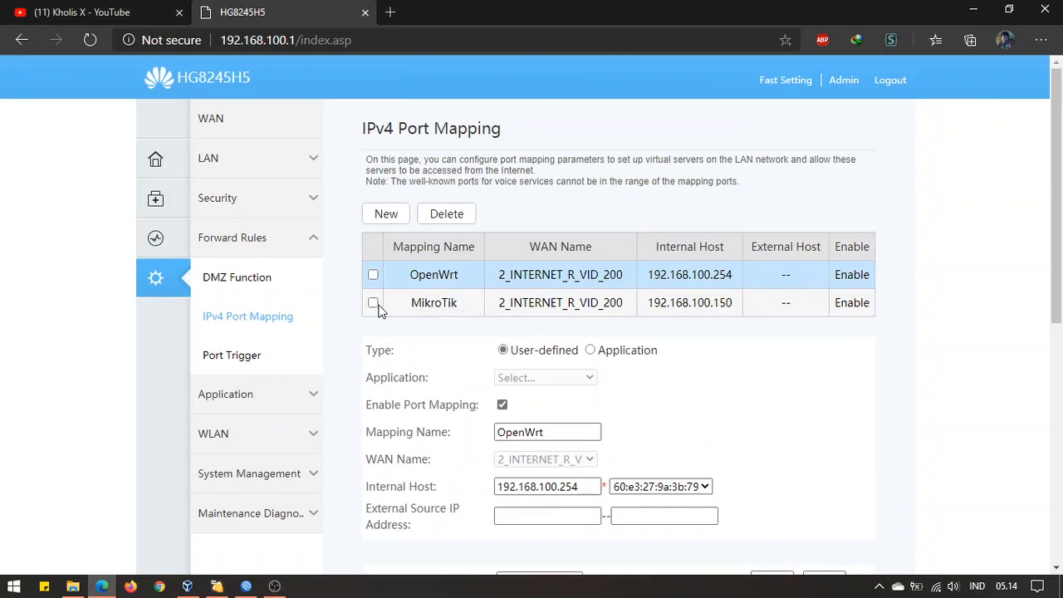
Delete both the MikroTik and OpenWrt port mapping rules
{"action": "left_click", "coordinate": [373, 303]}
{"action": "left_click", "coordinate": [372, 274]}
{"action": "left_click", "coordinate": [447, 215]}
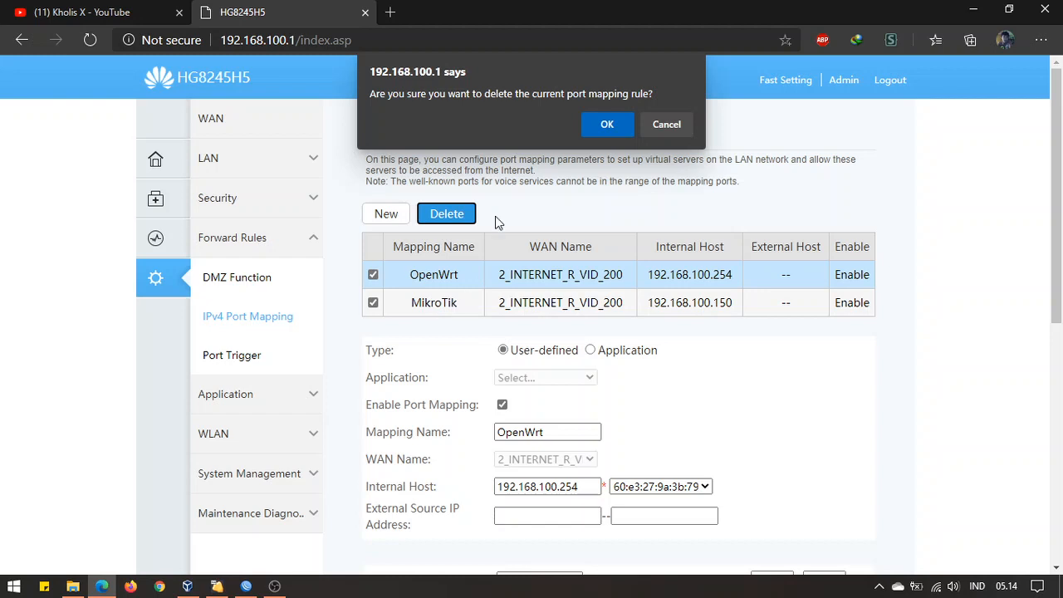
{"action": "left_click", "coordinate": [605, 126]}
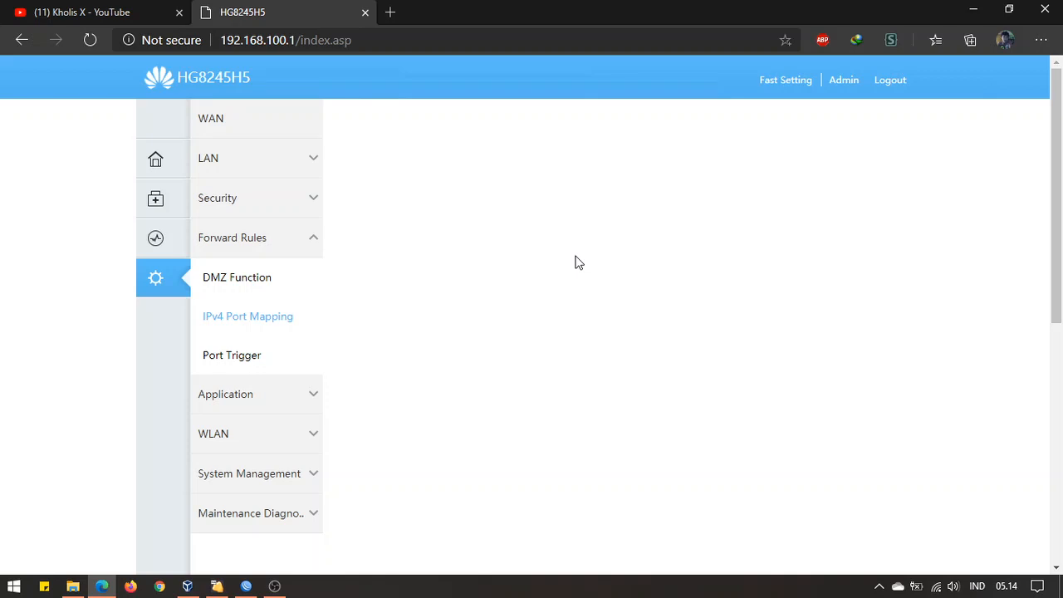
Reload the now-empty IPv4 Port Mapping page and bring WinBox to the front
{"action": "left_click", "coordinate": [287, 326]}
{"action": "scroll", "coordinate": [657, 324], "scroll_direction": "down", "scroll_amount": 1}
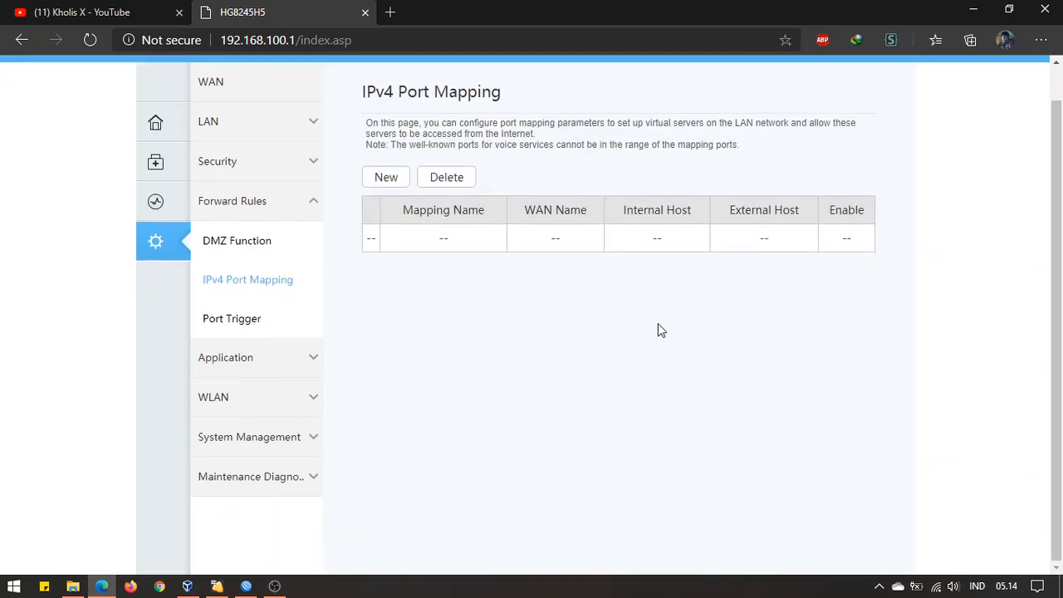
{"action": "scroll", "coordinate": [658, 326], "scroll_direction": "up", "scroll_amount": 1}
{"action": "left_click", "coordinate": [275, 290]}
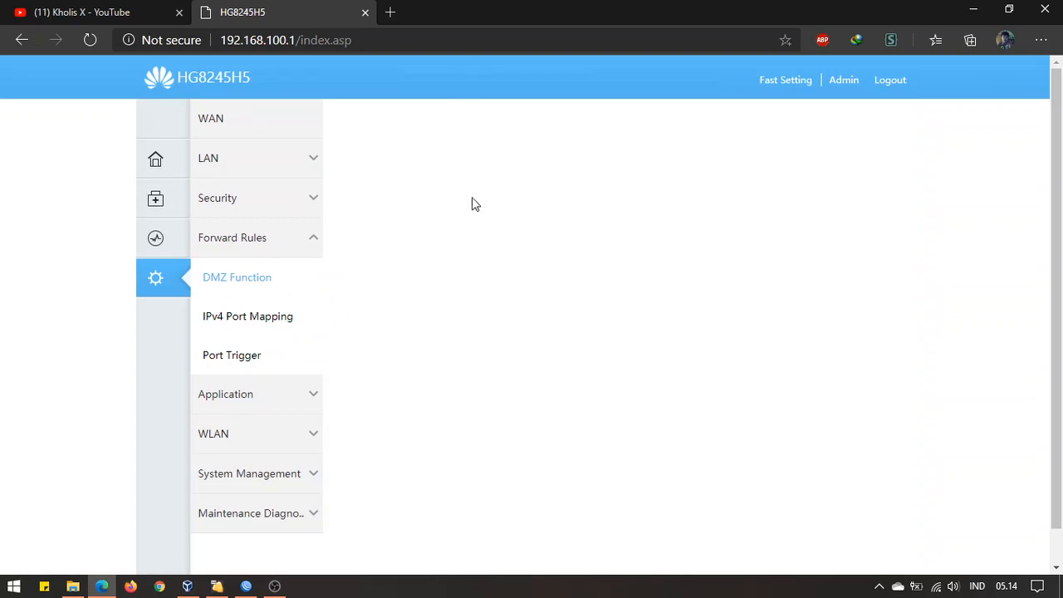
{"action": "left_click", "coordinate": [287, 319]}
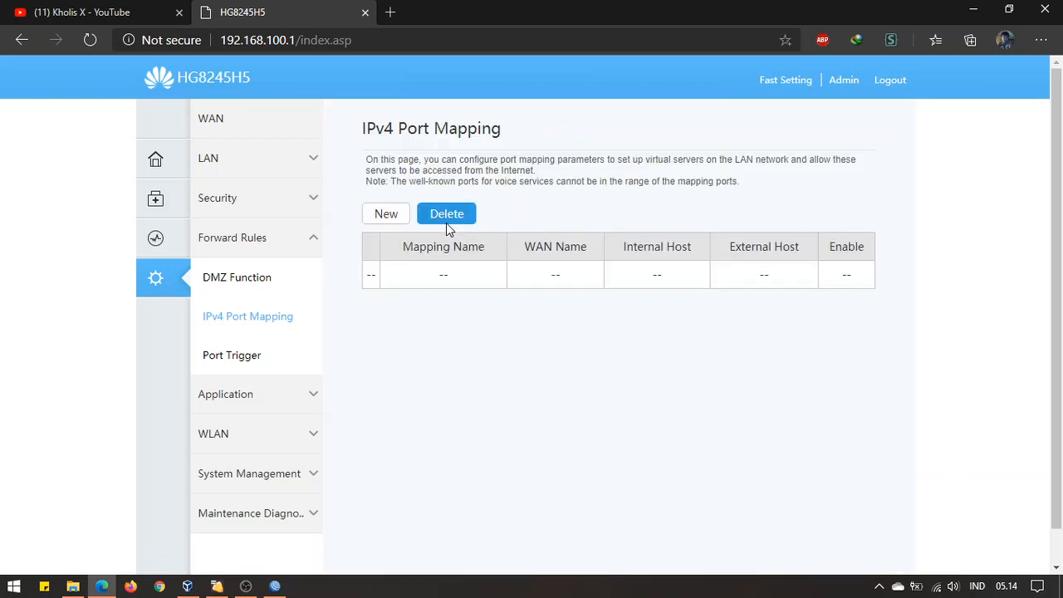
{"action": "left_click", "coordinate": [275, 587]}
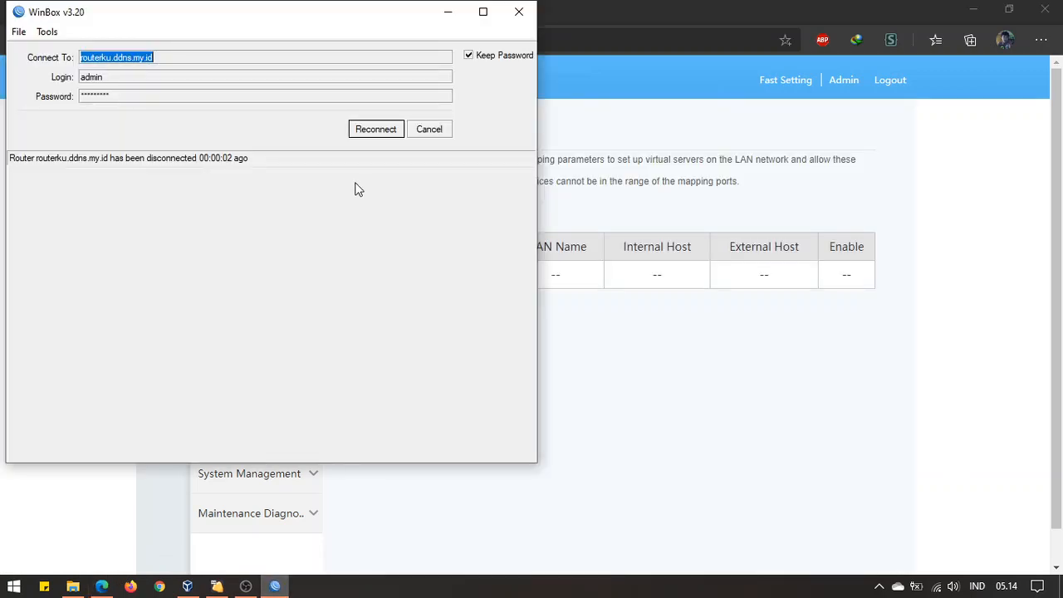
Connect WinBox to the CHR router 192.168.100.150 from Neighbors and dismiss the license notice
{"action": "left_click", "coordinate": [433, 131]}
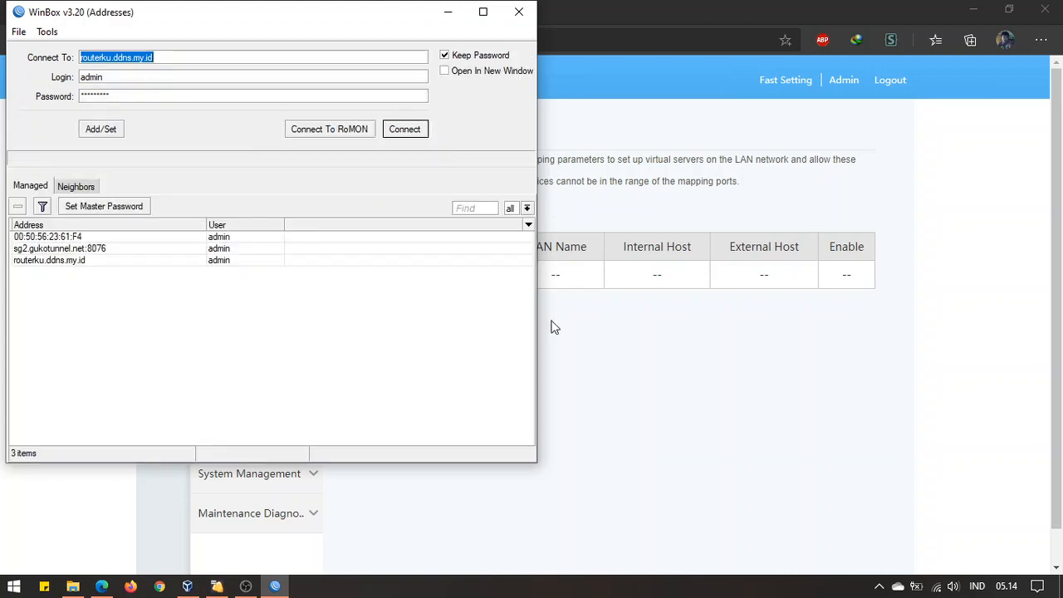
{"action": "left_click_drag", "start_coordinate": [366, 17], "coordinate": [456, 63]}
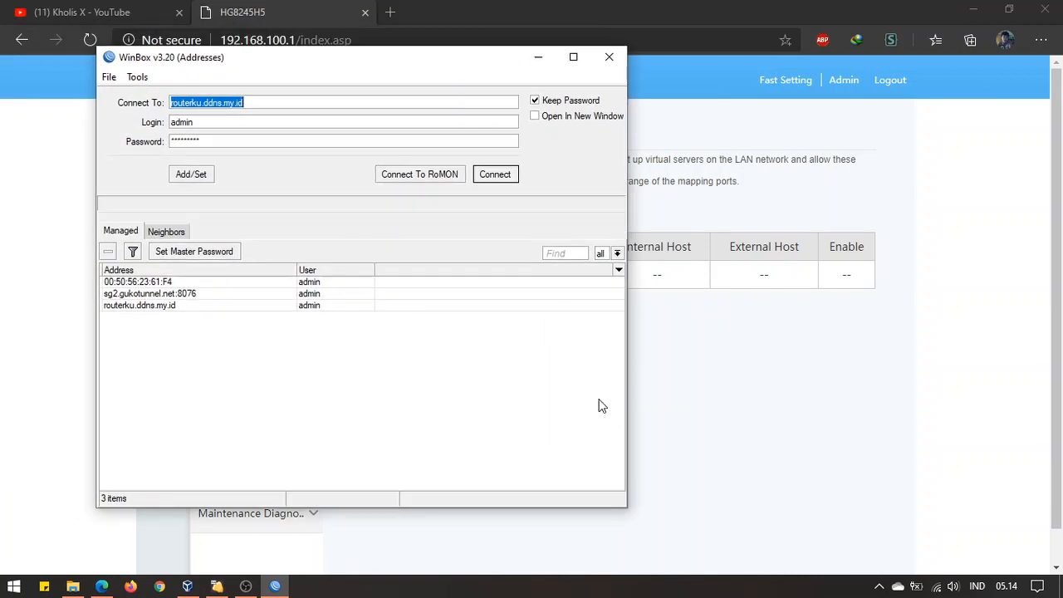
{"action": "left_click", "coordinate": [793, 378]}
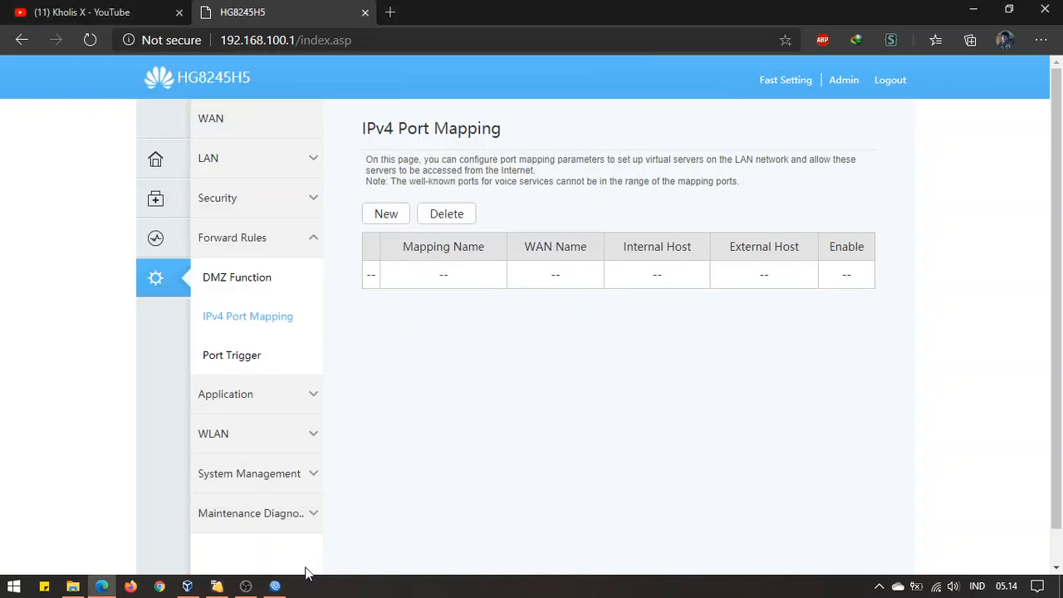
{"action": "left_click", "coordinate": [275, 586]}
{"action": "left_click", "coordinate": [166, 232]}
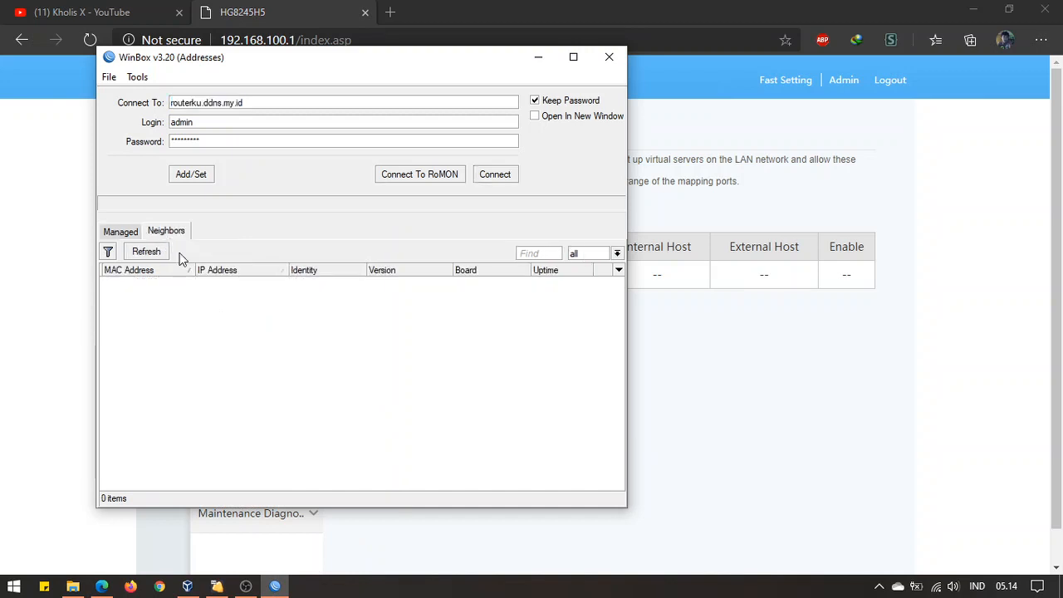
{"action": "left_click", "coordinate": [259, 285]}
{"action": "left_click", "coordinate": [260, 285]}
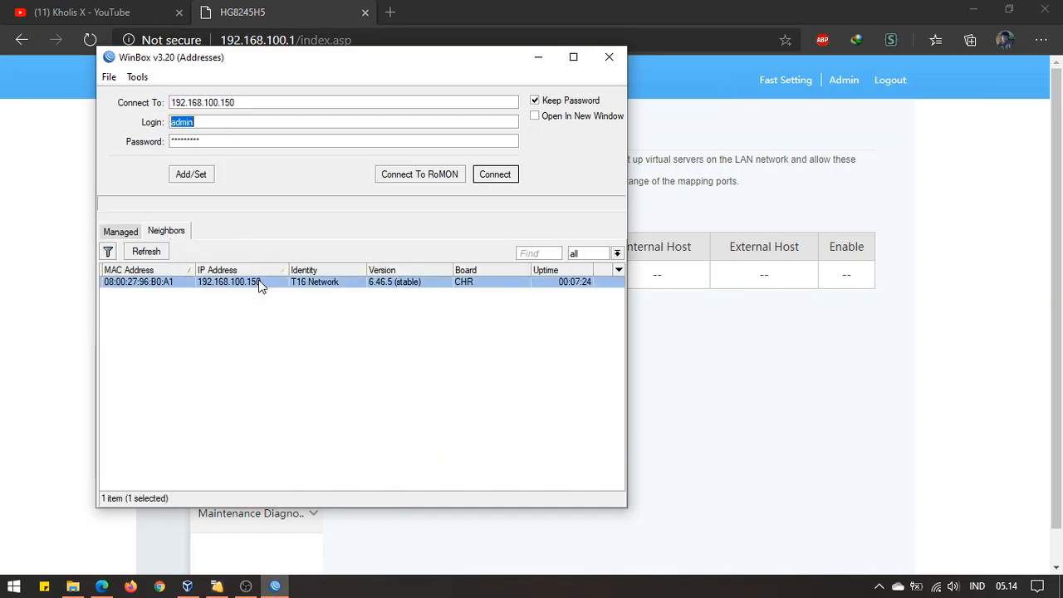
{"action": "left_click", "coordinate": [485, 176]}
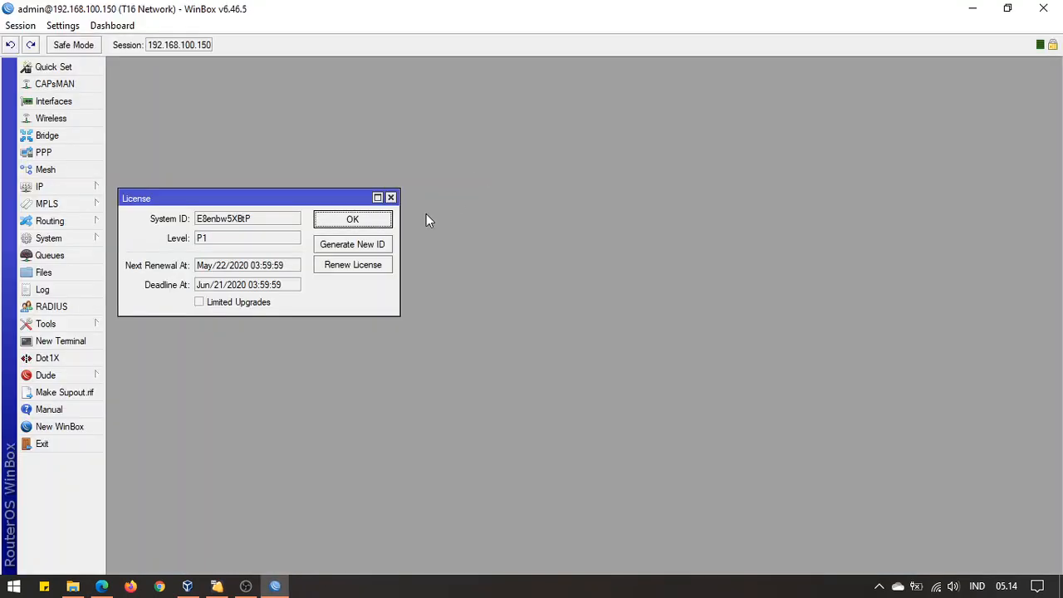
{"action": "left_click", "coordinate": [390, 198]}
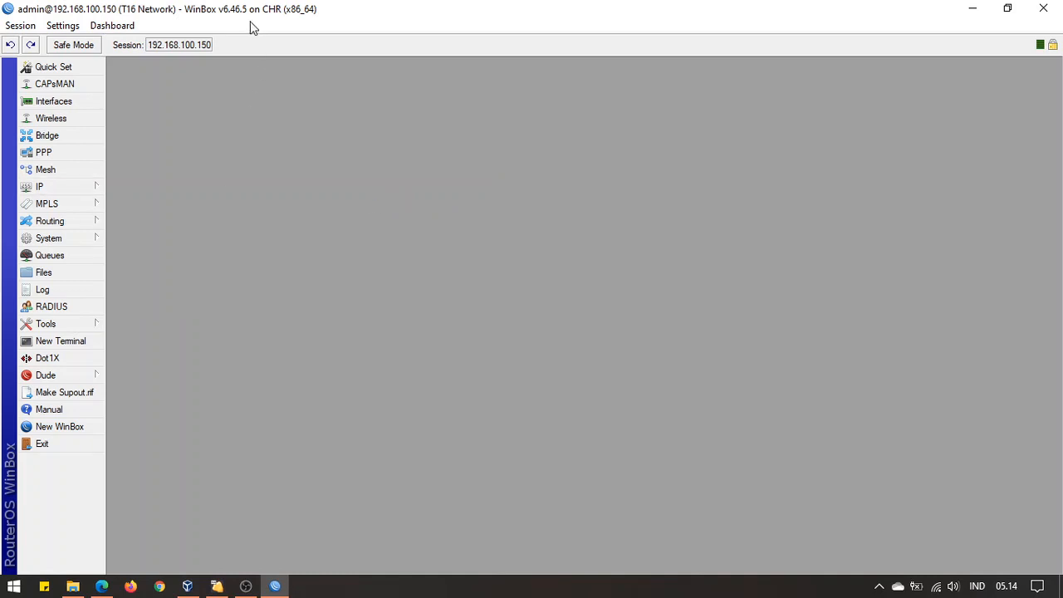
Show IP > Addresses enlarged and sorted by interface: 192.168.100.150/24 on ether1-Internet, 192.168.10.1/24 on ether2-Hotspot
{"action": "left_click", "coordinate": [84, 191]}
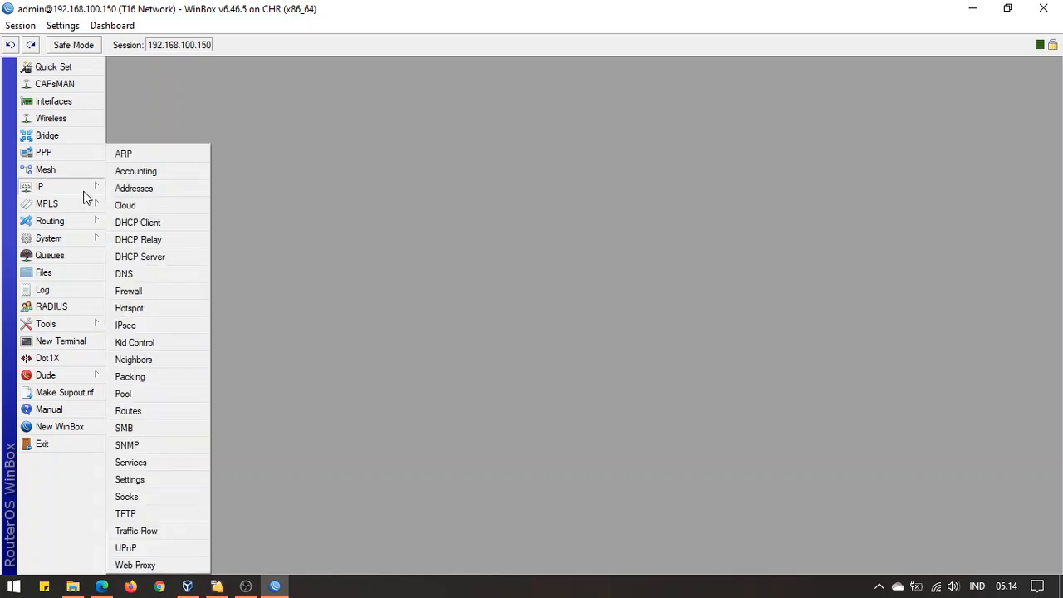
{"action": "left_click", "coordinate": [136, 189]}
{"action": "left_click_drag", "start_coordinate": [533, 202], "coordinate": [204, 96]}
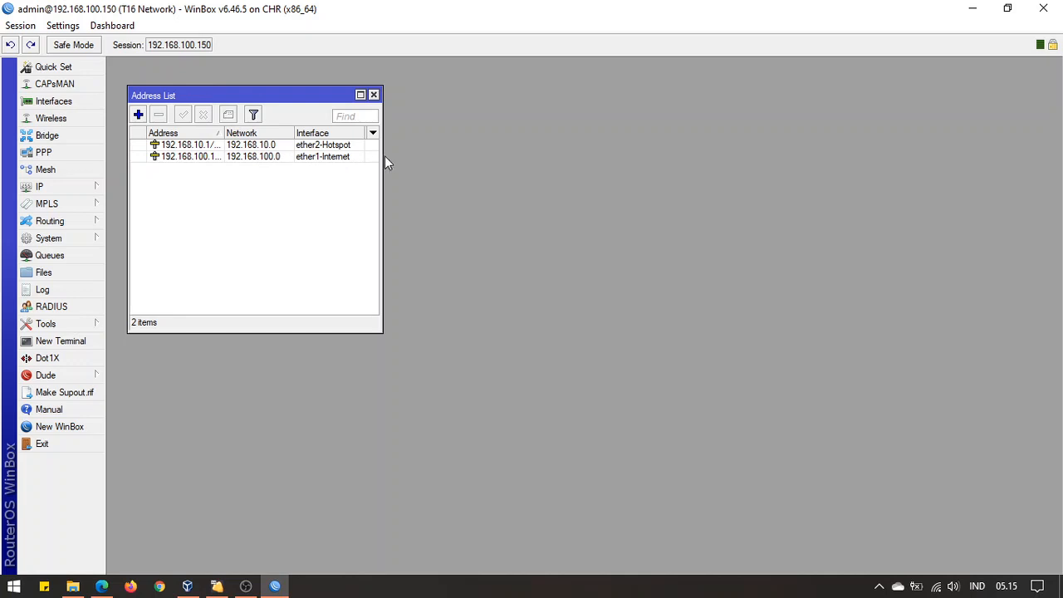
{"action": "left_click_drag", "start_coordinate": [380, 153], "coordinate": [441, 155]}
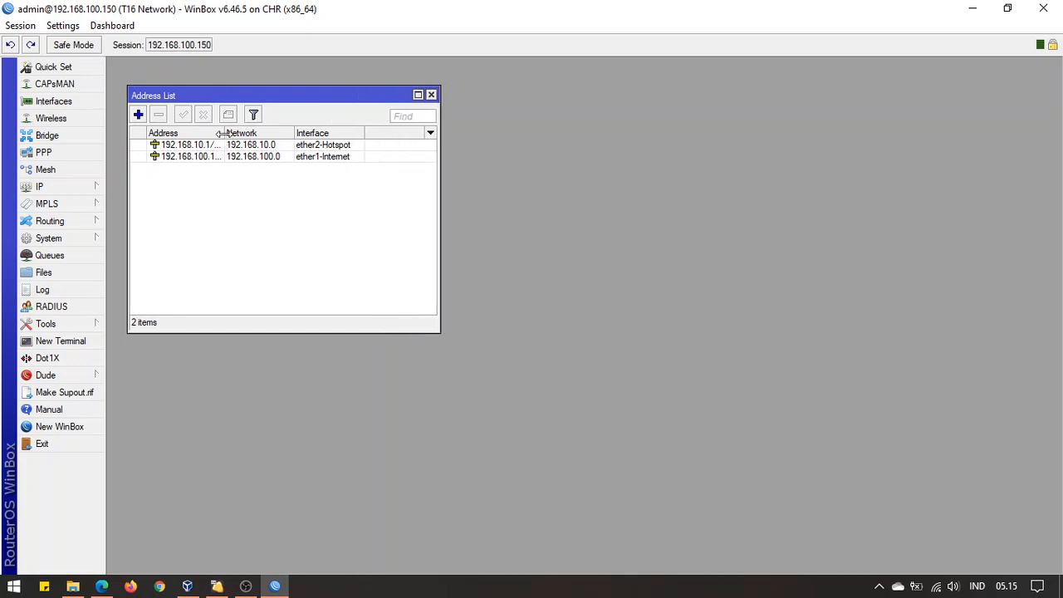
{"action": "left_click_drag", "start_coordinate": [224, 132], "coordinate": [252, 133]}
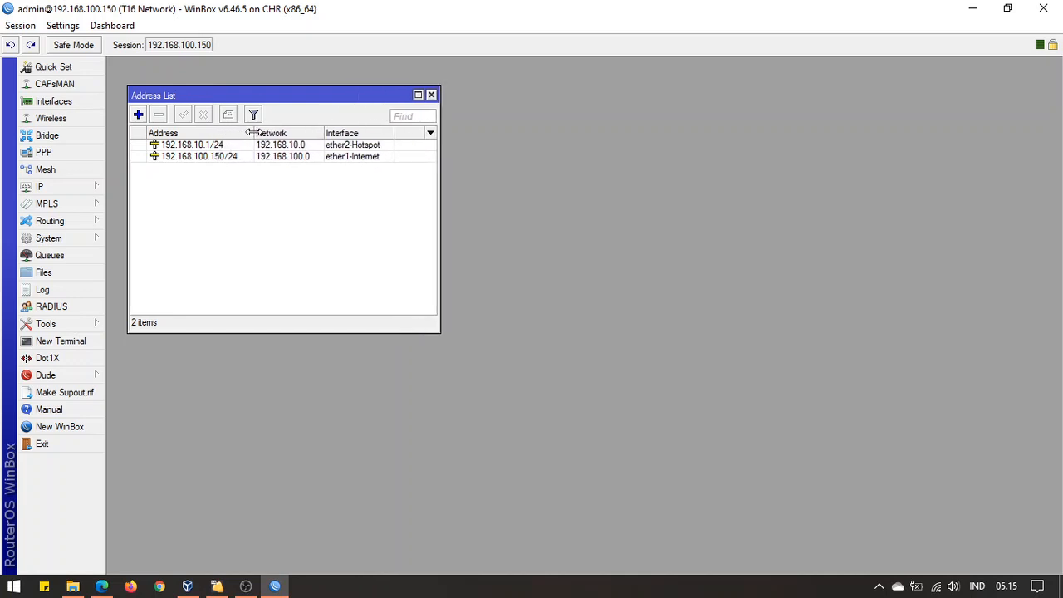
{"action": "left_click", "coordinate": [370, 133]}
{"action": "left_click_drag", "start_coordinate": [442, 156], "coordinate": [483, 162]}
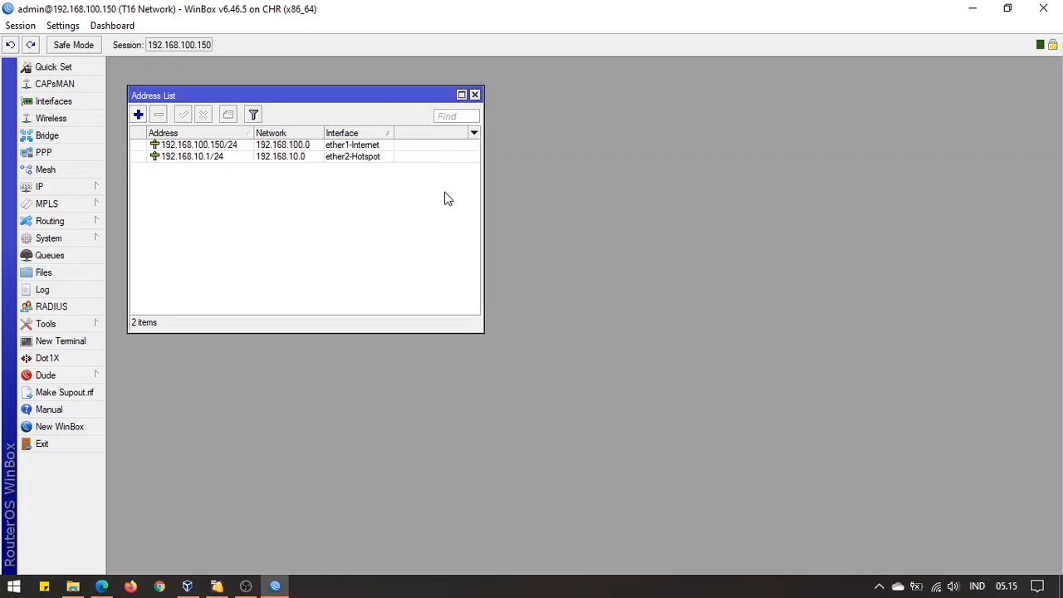
{"action": "left_click", "coordinate": [83, 193]}
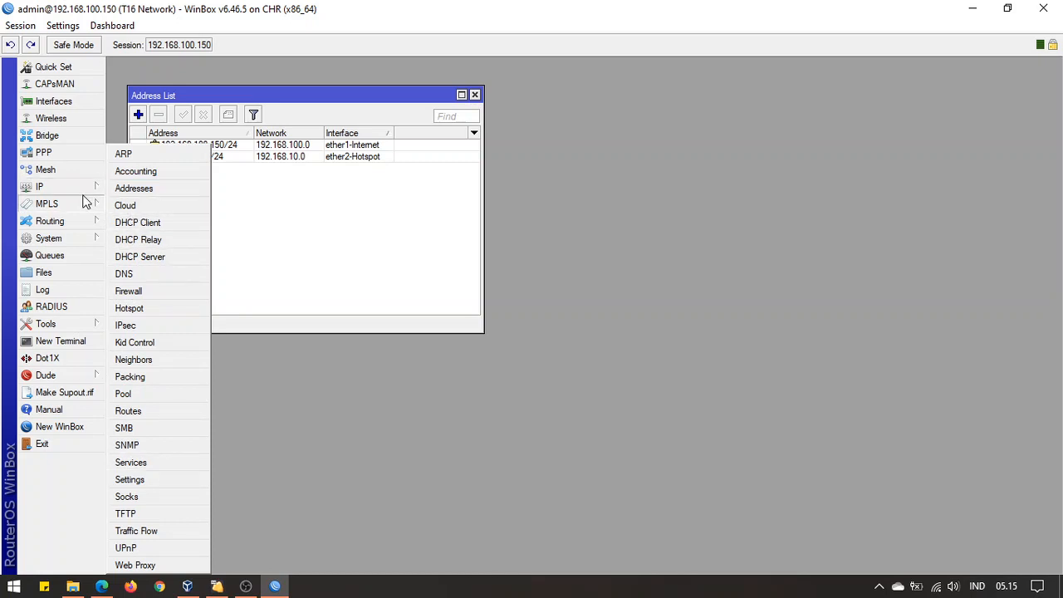
Open IP > Services and place the IP Service List beside the Address List
{"action": "left_click", "coordinate": [162, 465]}
{"action": "left_click_drag", "start_coordinate": [512, 201], "coordinate": [592, 96]}
{"action": "left_click", "coordinate": [417, 268]}
{"action": "left_click", "coordinate": [550, 296]}
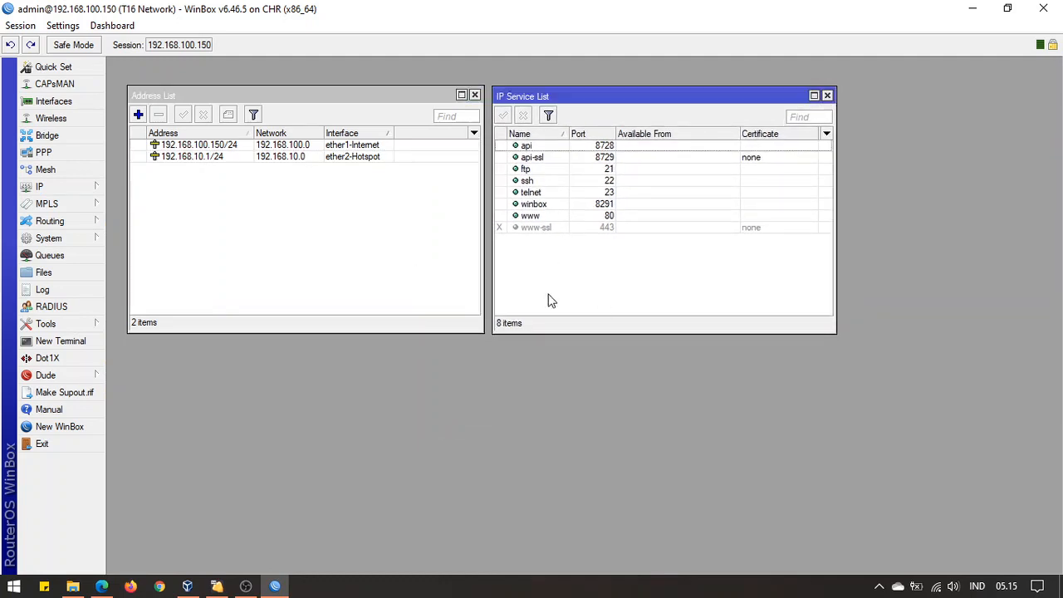
{"action": "left_click", "coordinate": [415, 271]}
{"action": "left_click", "coordinate": [568, 274]}
{"action": "left_click", "coordinate": [332, 255]}
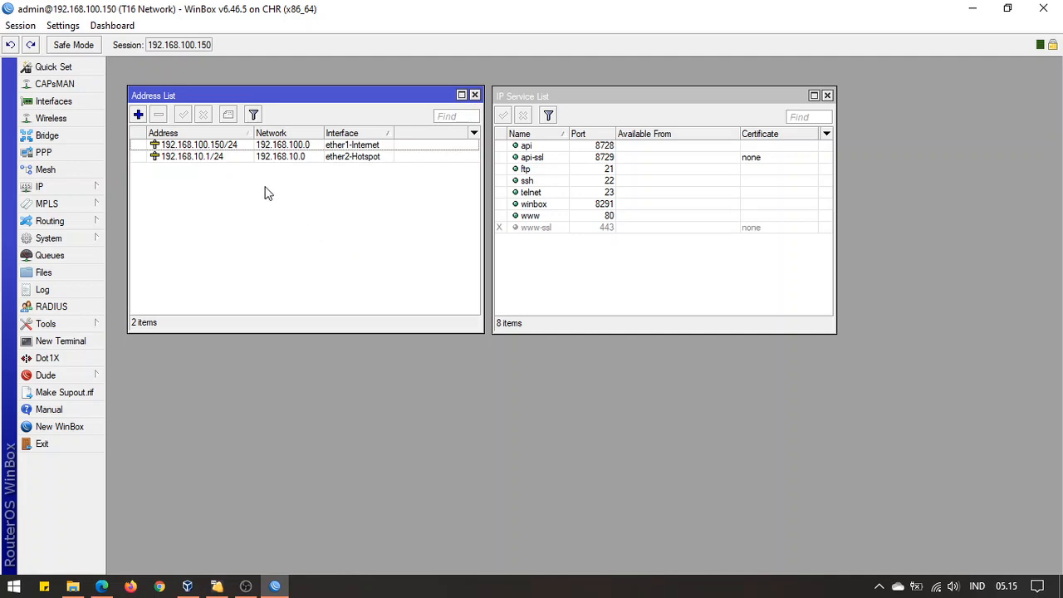
Select and then deselect the 192.168.100.150/24 address entry
{"action": "left_click", "coordinate": [233, 148]}
{"action": "left_click", "coordinate": [608, 279]}
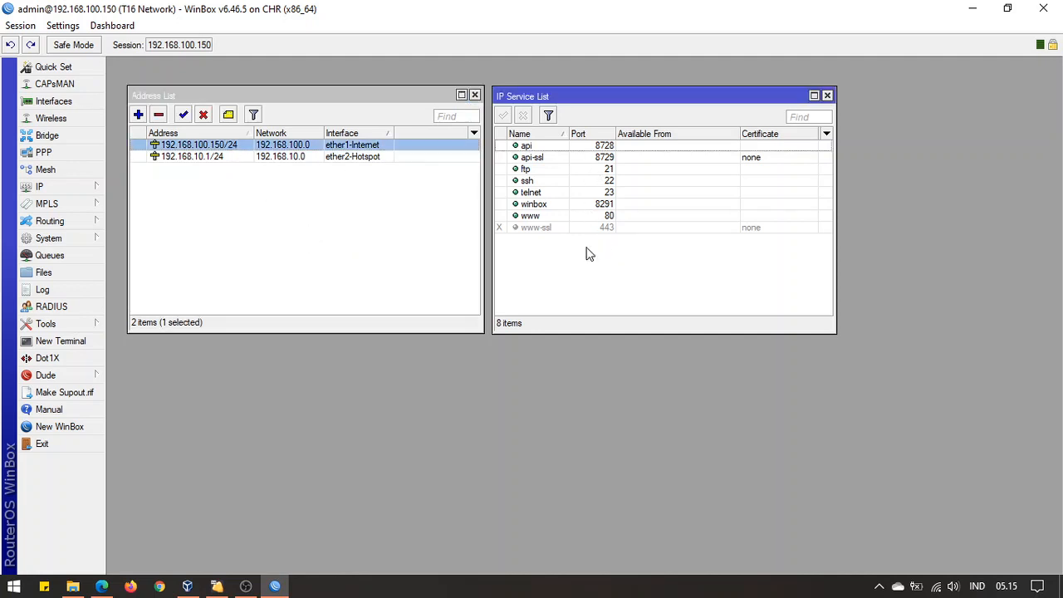
{"action": "left_click", "coordinate": [373, 216]}
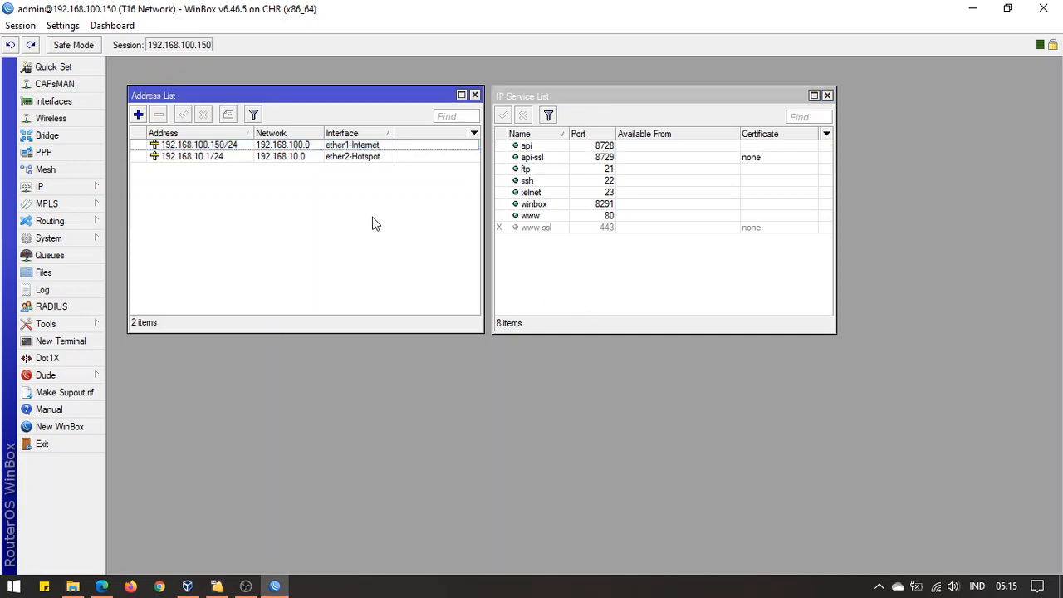
{"action": "left_click", "coordinate": [236, 146]}
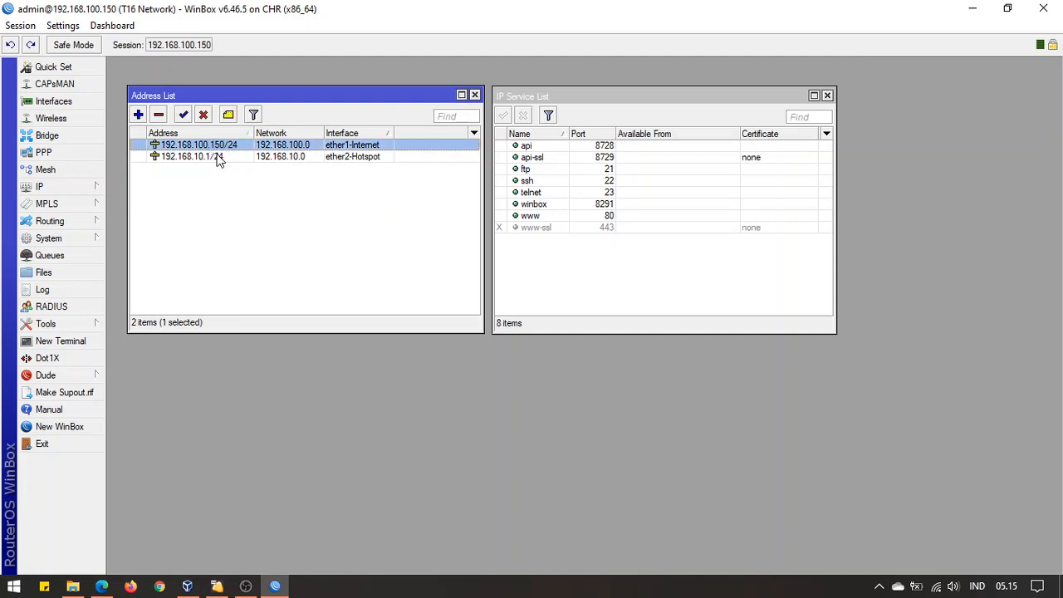
{"action": "left_click", "coordinate": [249, 227]}
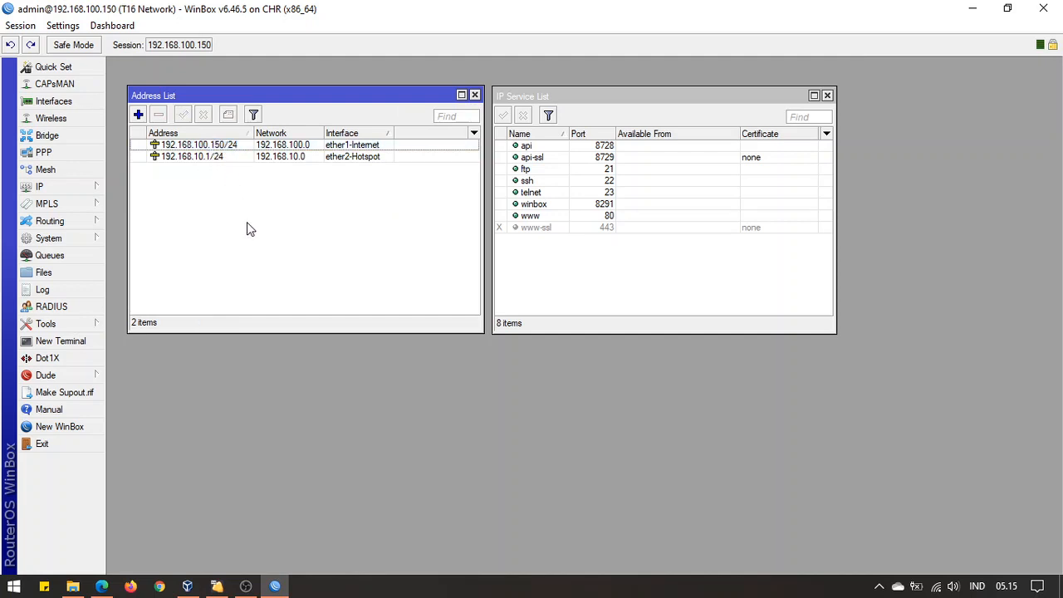
Open Command Prompt and ping 192.168.100.150, getting four replies with 0% loss
{"action": "key", "text": "super+r"}
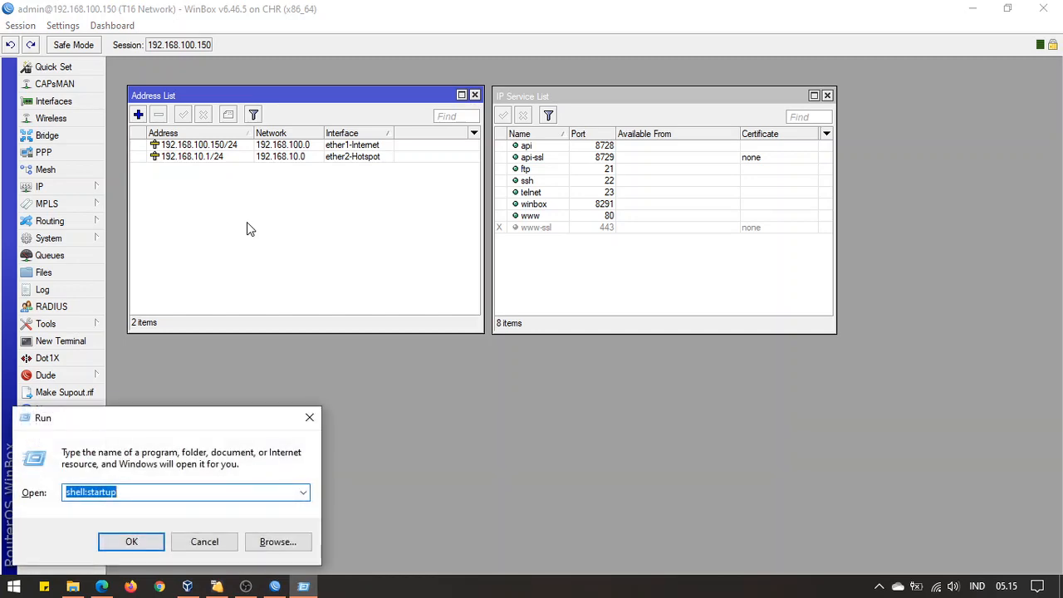
{"action": "type", "text": "cmd"}
{"action": "key", "text": "Return"}
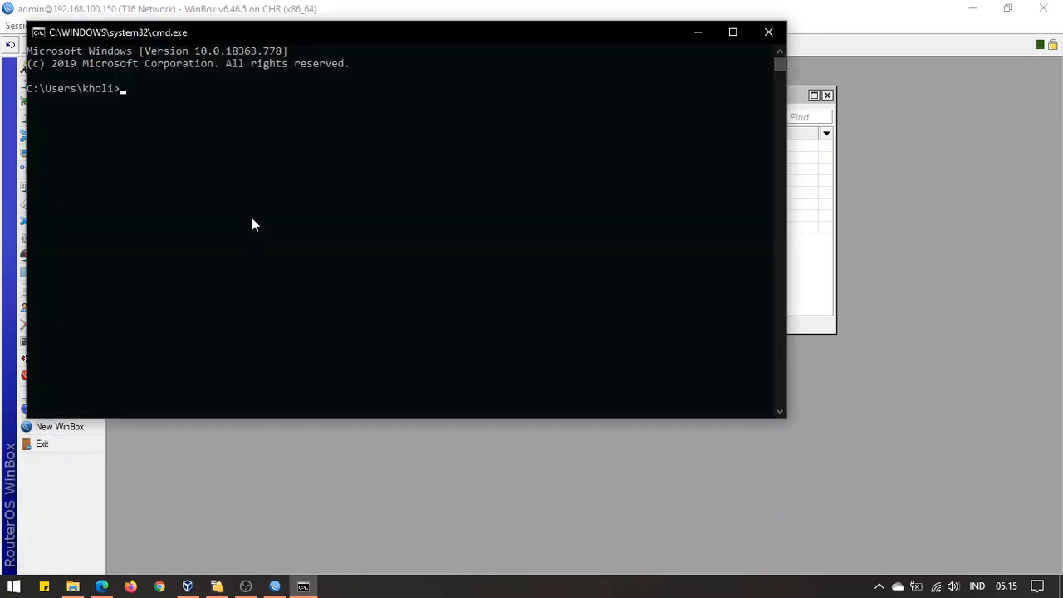
{"action": "left_click_drag", "start_coordinate": [306, 49], "coordinate": [465, 106]}
{"action": "left_click_drag", "start_coordinate": [419, 45], "coordinate": [575, 127]}
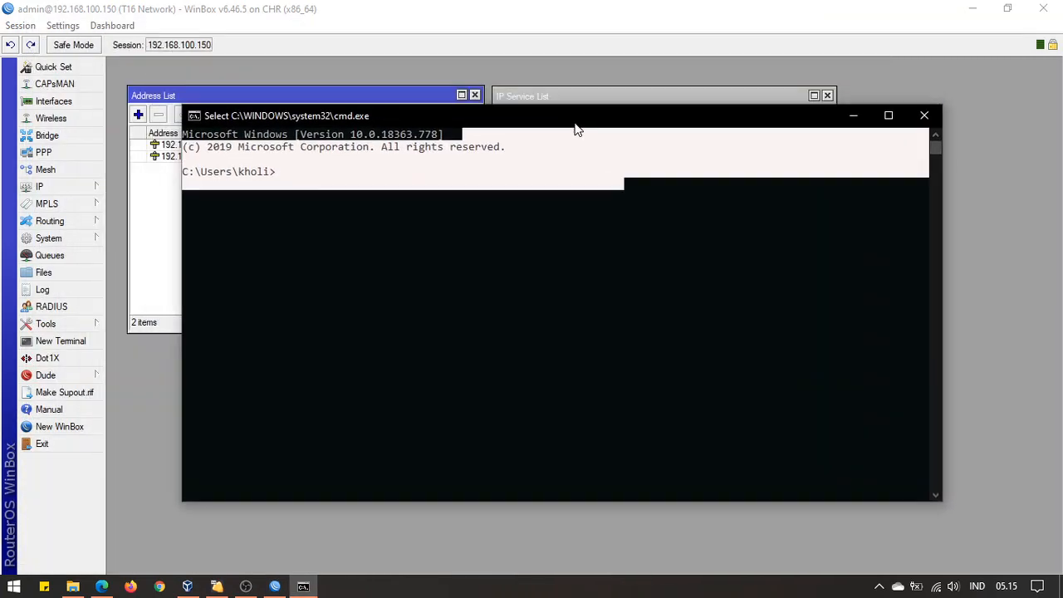
{"action": "left_click", "coordinate": [509, 235]}
{"action": "type", "text": "ping 1"}
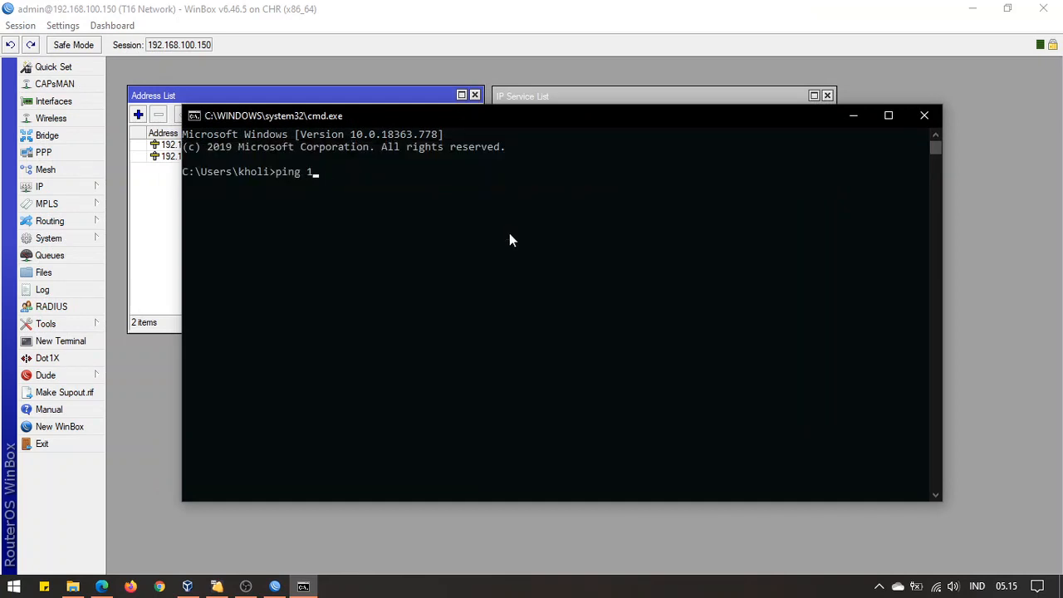
{"action": "type", "text": "92.168.100.150"}
{"action": "key", "text": "Return"}
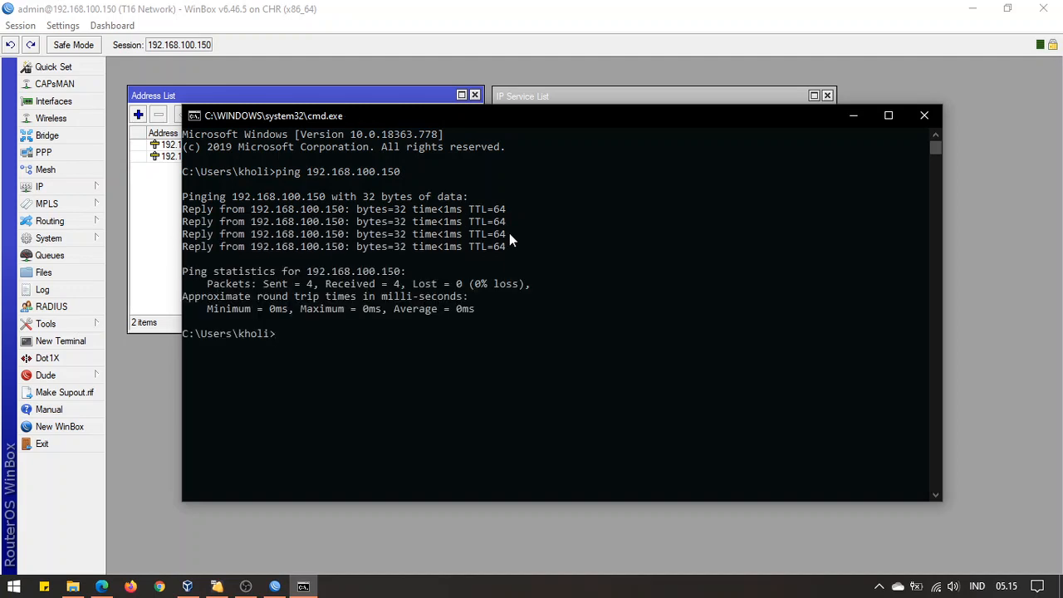
Copy the address 192.168.100.150 from the ping output
{"action": "left_click_drag", "start_coordinate": [310, 174], "coordinate": [398, 170]}
{"action": "key", "text": "ctrl+c"}
{"action": "right_click", "coordinate": [398, 170]}
{"action": "left_click", "coordinate": [101, 587]}
Log in to WebFig at 192.168.100.150 in a new tab, declining to save the password
{"action": "left_click", "coordinate": [392, 12]}
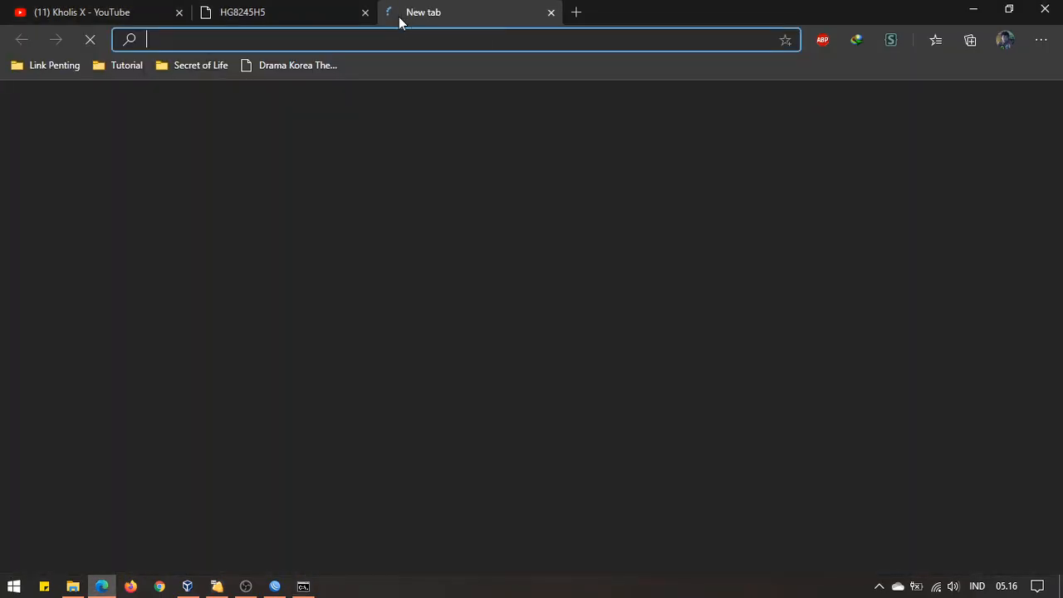
{"action": "key", "text": "ctrl+v"}
{"action": "key", "text": "Return"}
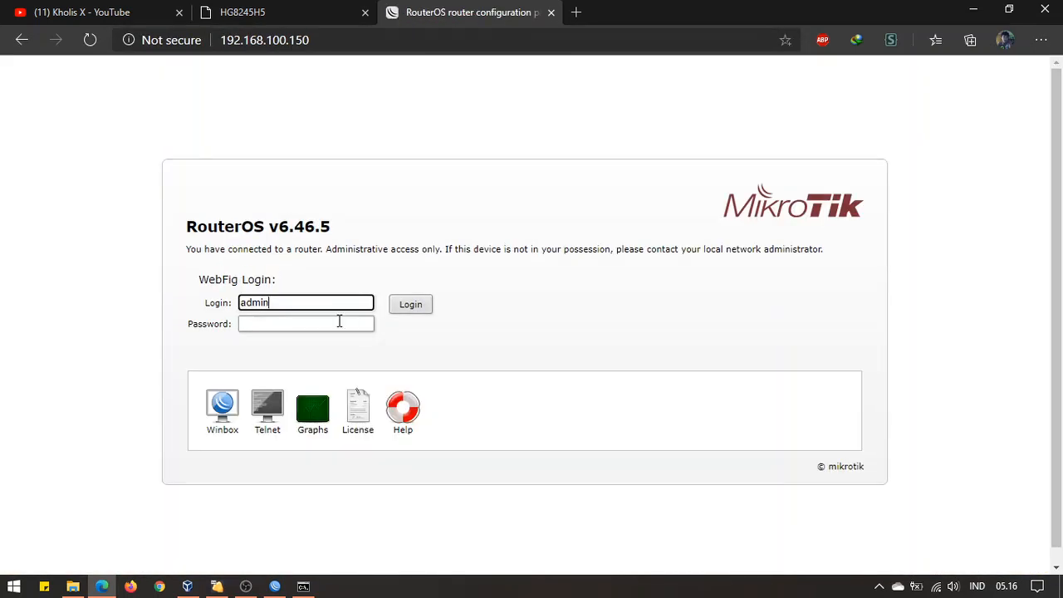
{"action": "left_click", "coordinate": [339, 322]}
{"action": "type", "text": "*"}
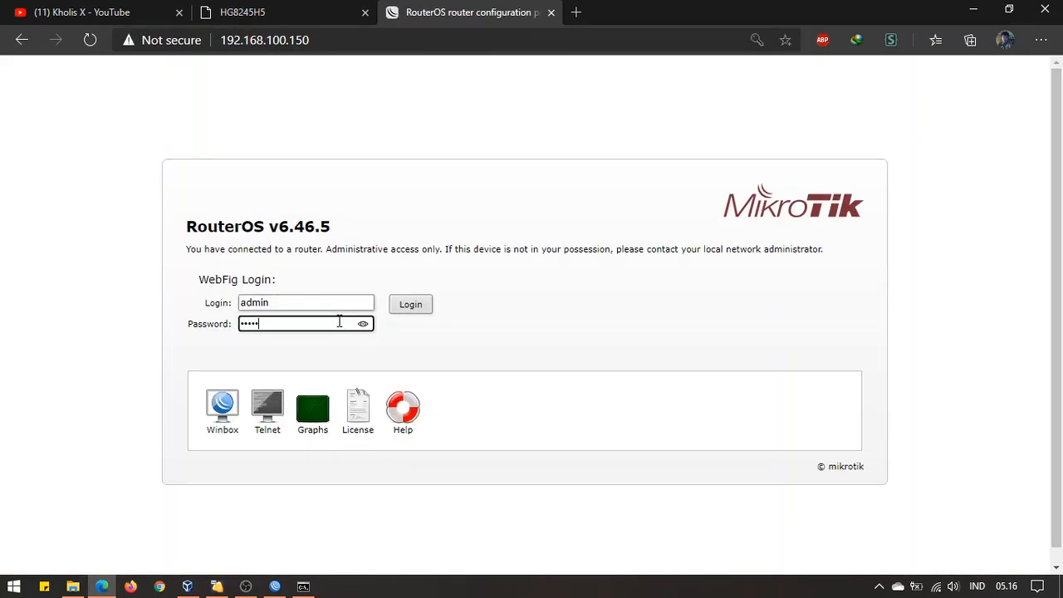
{"action": "key", "text": "Return"}
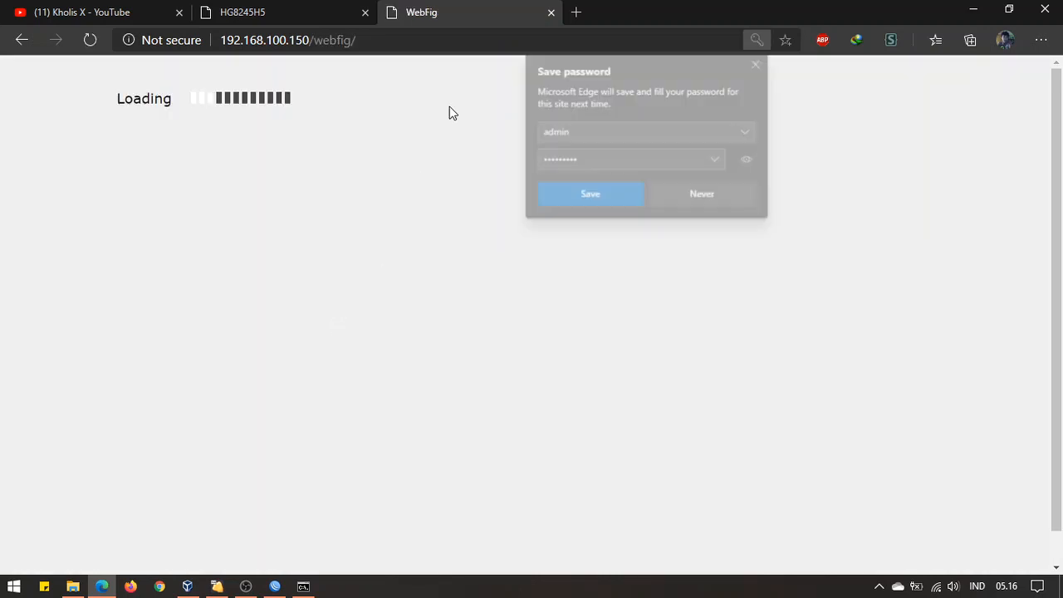
{"action": "left_click", "coordinate": [759, 64]}
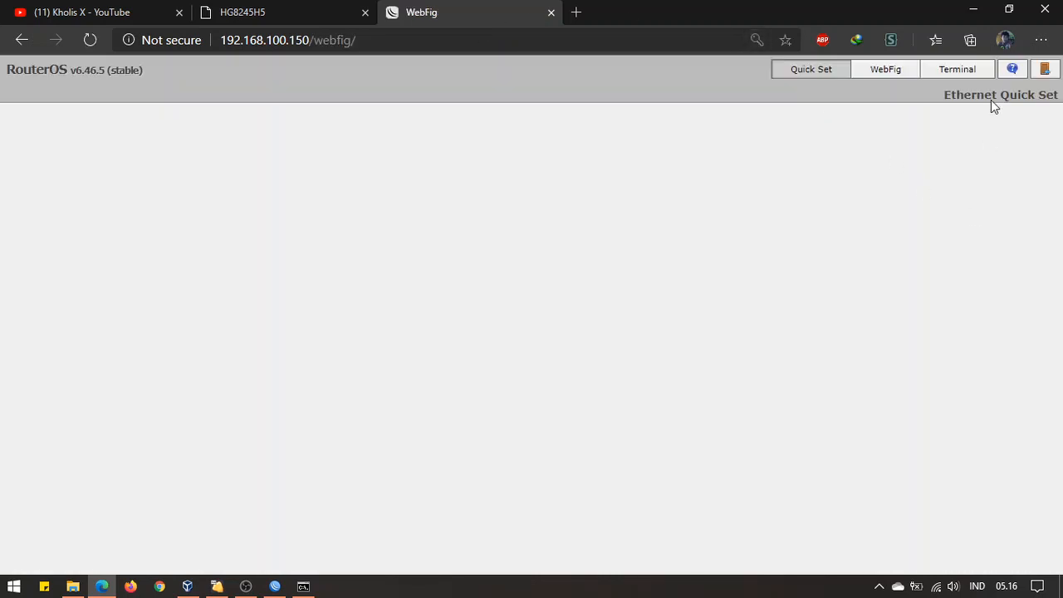
View the full WebFig Interface List, then return to the HG8245H5 port mapping tab
{"action": "left_click", "coordinate": [892, 71]}
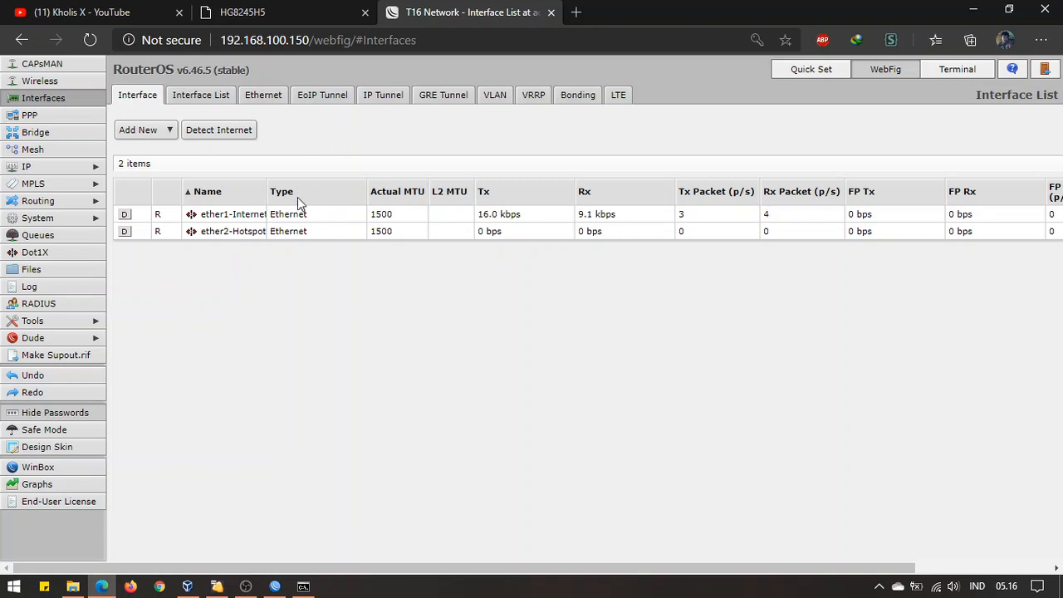
{"action": "left_click_drag", "start_coordinate": [267, 191], "coordinate": [310, 191]}
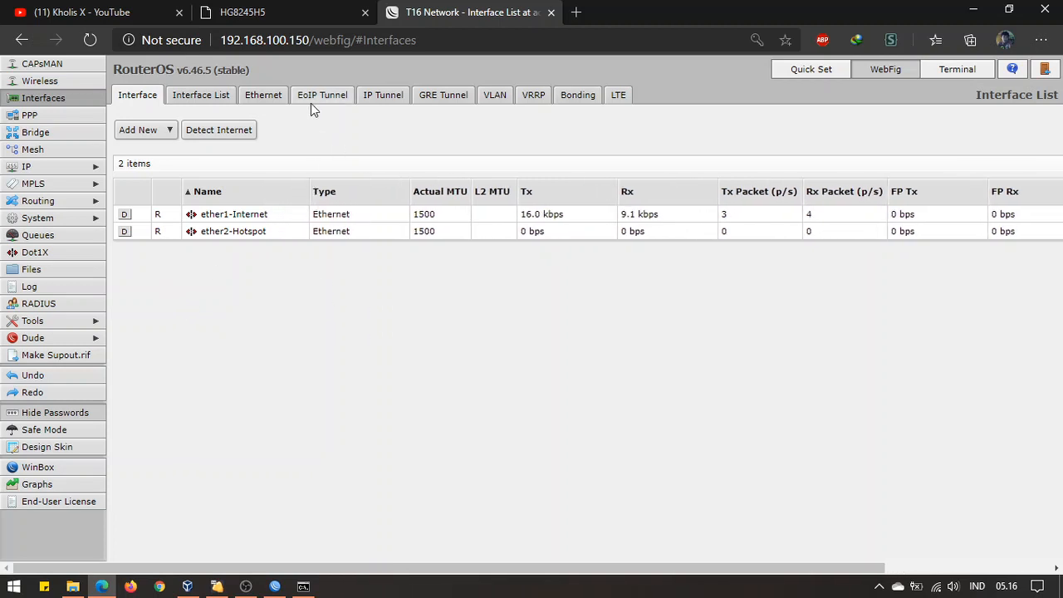
{"action": "left_click_drag", "start_coordinate": [309, 39], "coordinate": [218, 40]}
{"action": "key", "text": "ctrl+c"}
{"action": "left_click", "coordinate": [297, 40]}
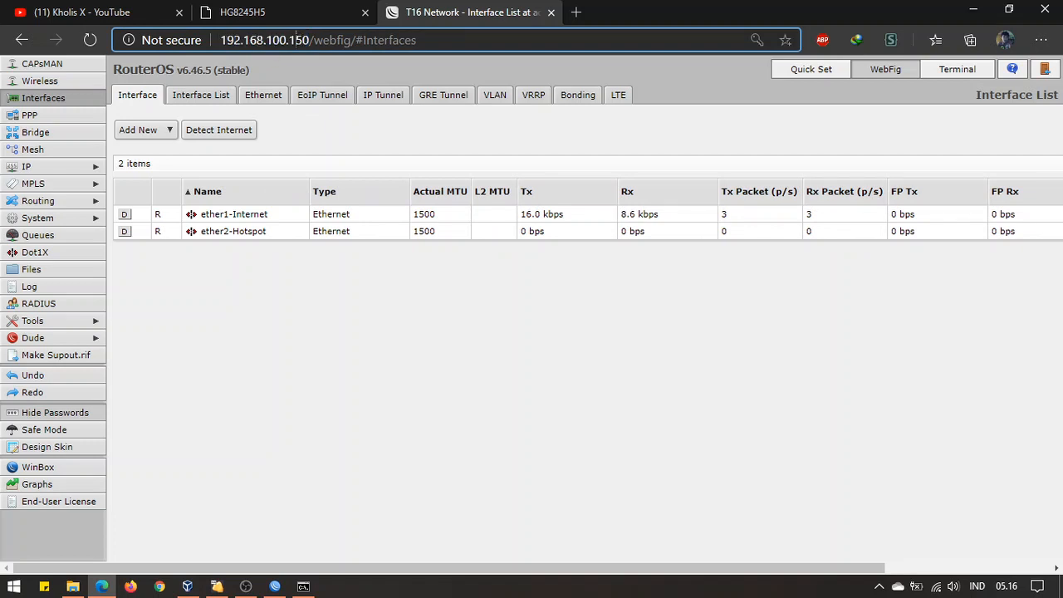
{"action": "left_click", "coordinate": [249, 12]}
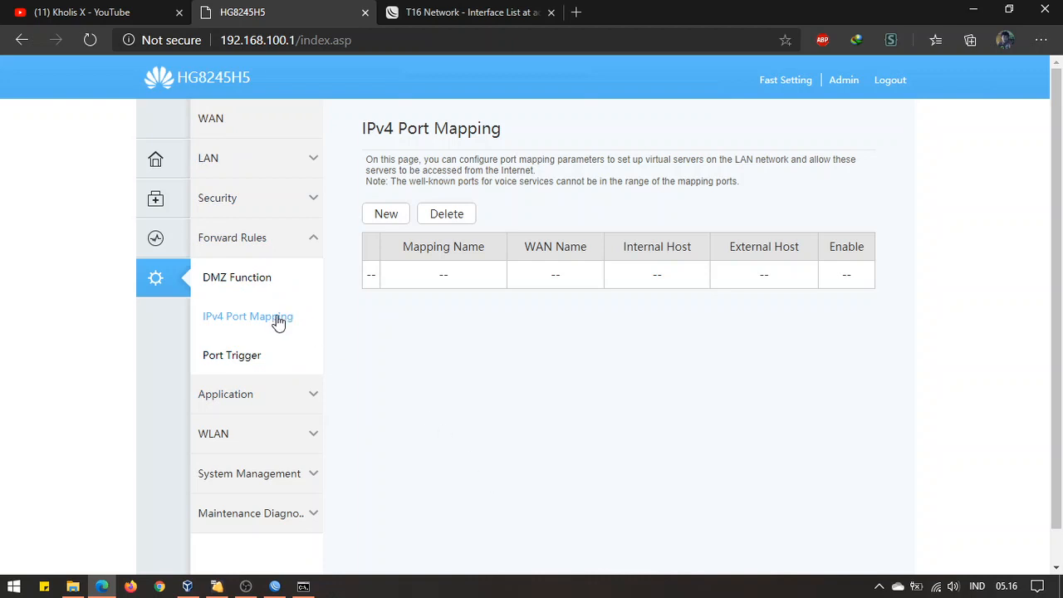
Create a new User-defined port mapping named MikroTik, keeping the only WAN connection
{"action": "left_click", "coordinate": [387, 214]}
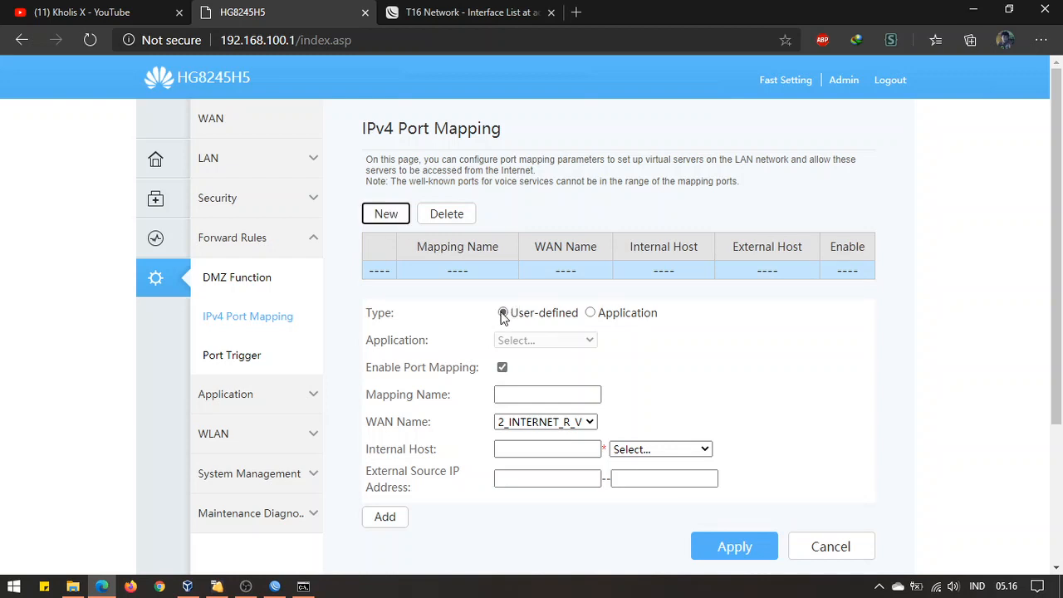
{"action": "left_click", "coordinate": [591, 313]}
{"action": "left_click", "coordinate": [579, 347]}
{"action": "left_click", "coordinate": [641, 359]}
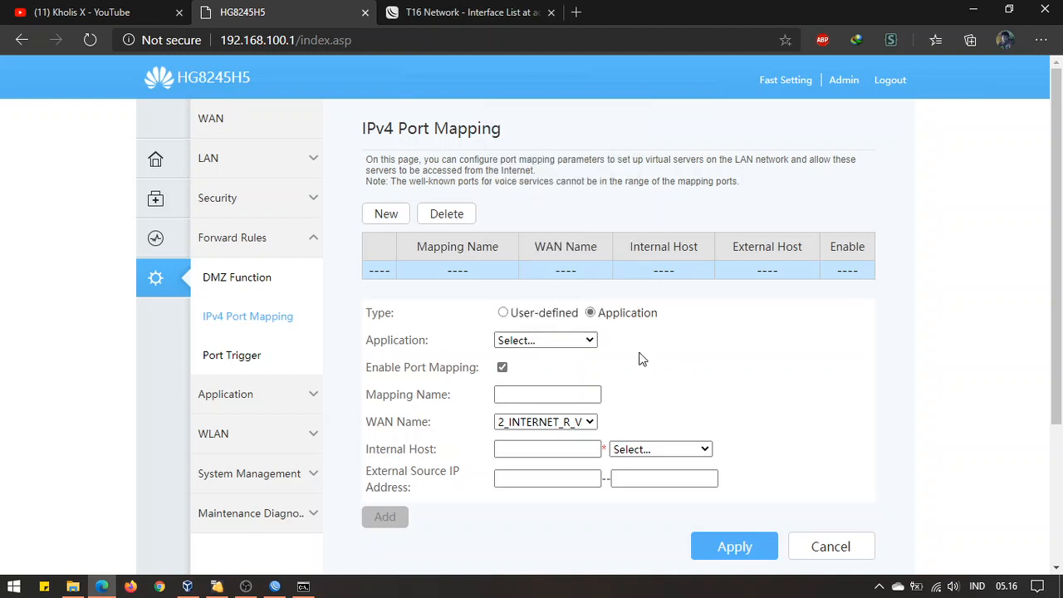
{"action": "left_click", "coordinate": [503, 314]}
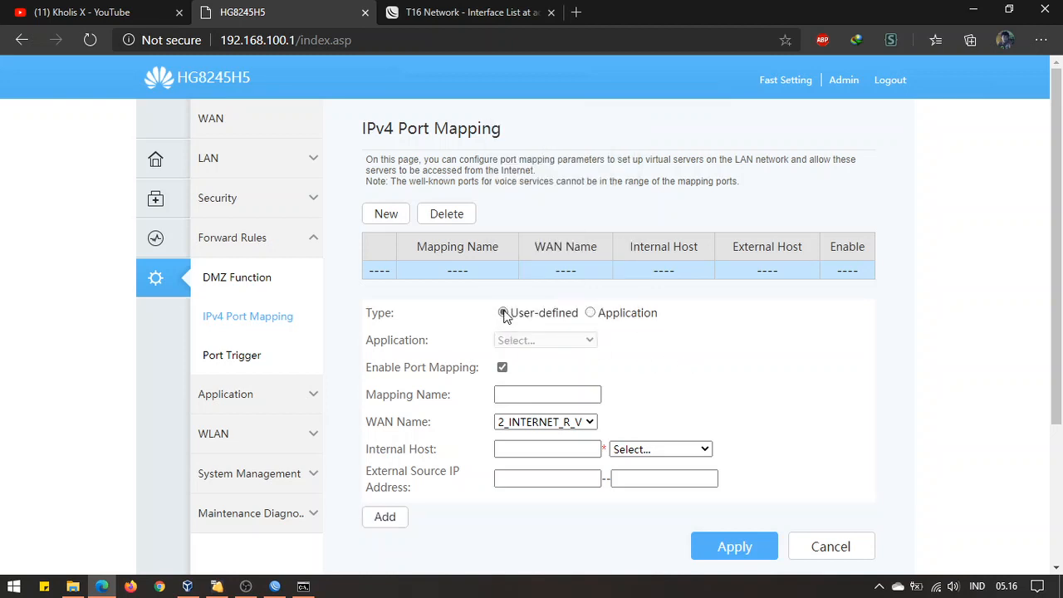
{"action": "left_click", "coordinate": [563, 394]}
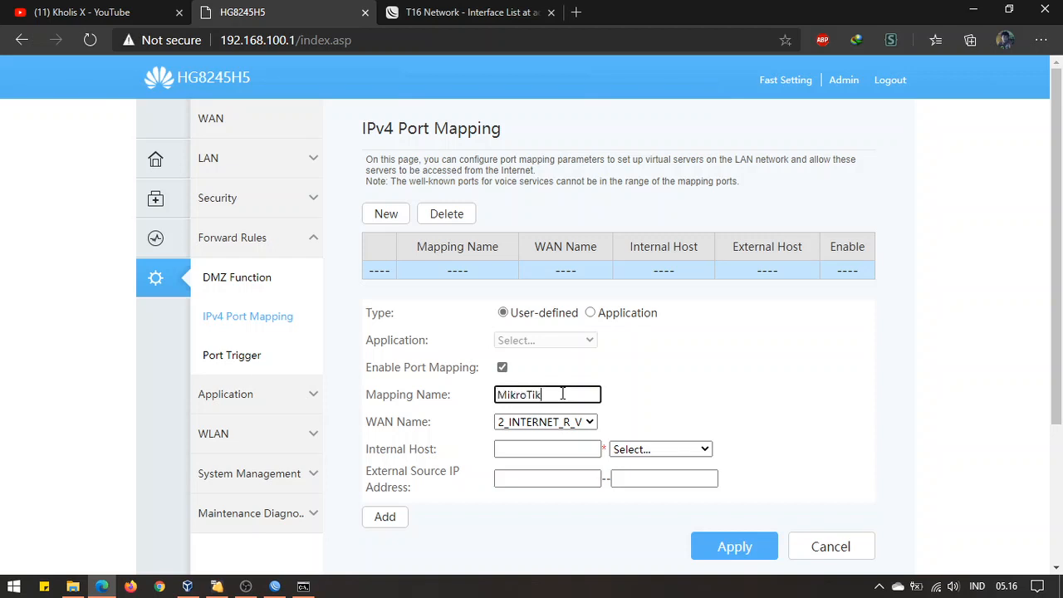
{"action": "left_click", "coordinate": [585, 422]}
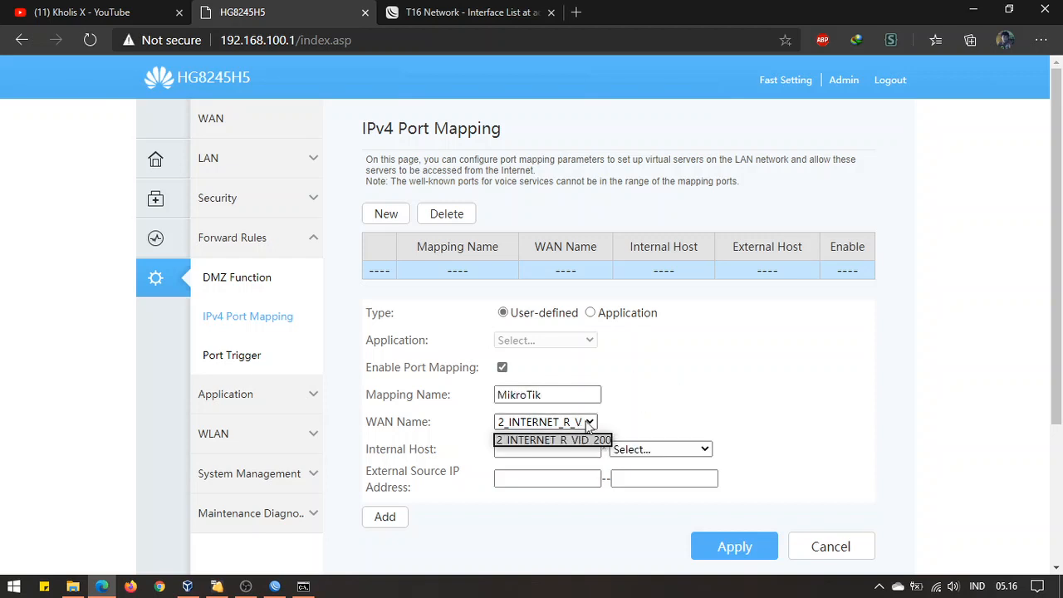
{"action": "left_click", "coordinate": [586, 426]}
{"action": "left_click", "coordinate": [586, 424]}
{"action": "left_click", "coordinate": [681, 422]}
{"action": "scroll", "coordinate": [681, 422], "scroll_direction": "down", "scroll_amount": 2}
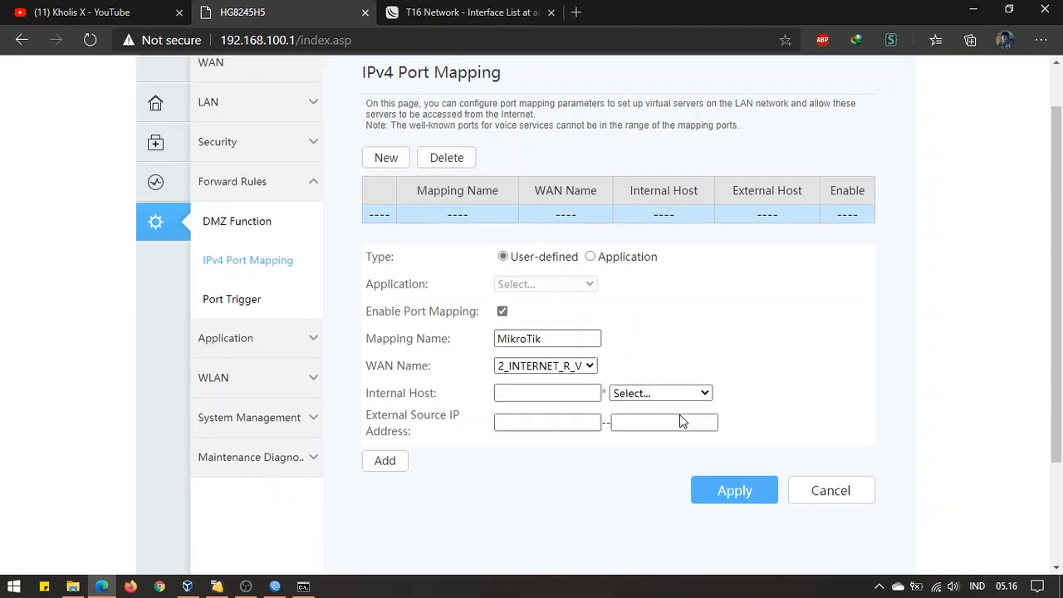
Paste 192.168.100.150 as the mapping's internal host
{"action": "left_click", "coordinate": [539, 299]}
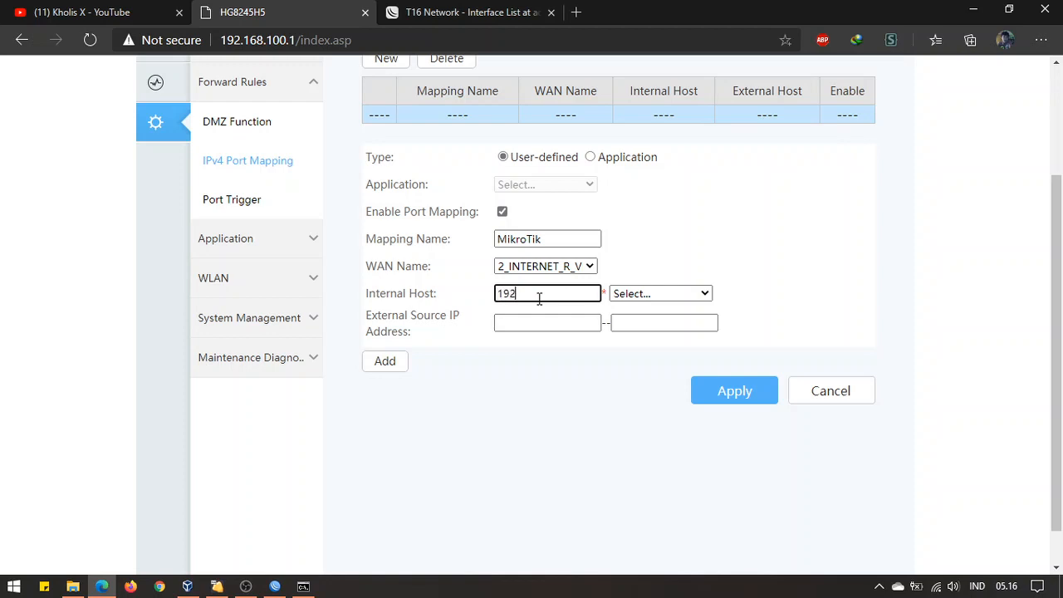
{"action": "key", "text": "ctrl+v"}
{"action": "left_click_drag", "start_coordinate": [582, 292], "coordinate": [482, 292]}
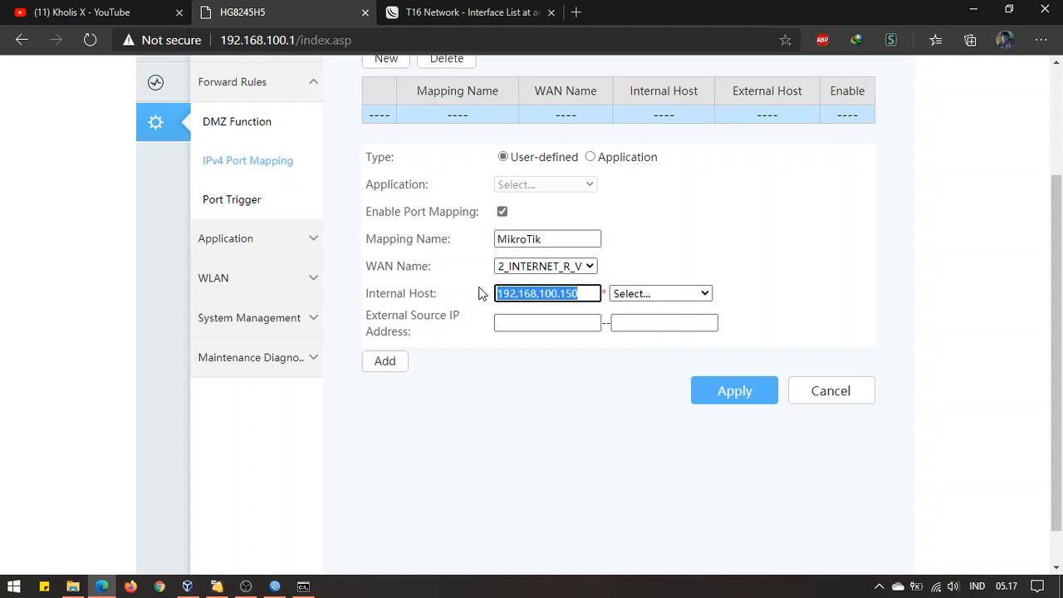
Confirm in WinBox that the CHR's address 192.168.100.150/24 matches the mapping's internal host
{"action": "left_click", "coordinate": [583, 293]}
{"action": "left_click", "coordinate": [275, 586]}
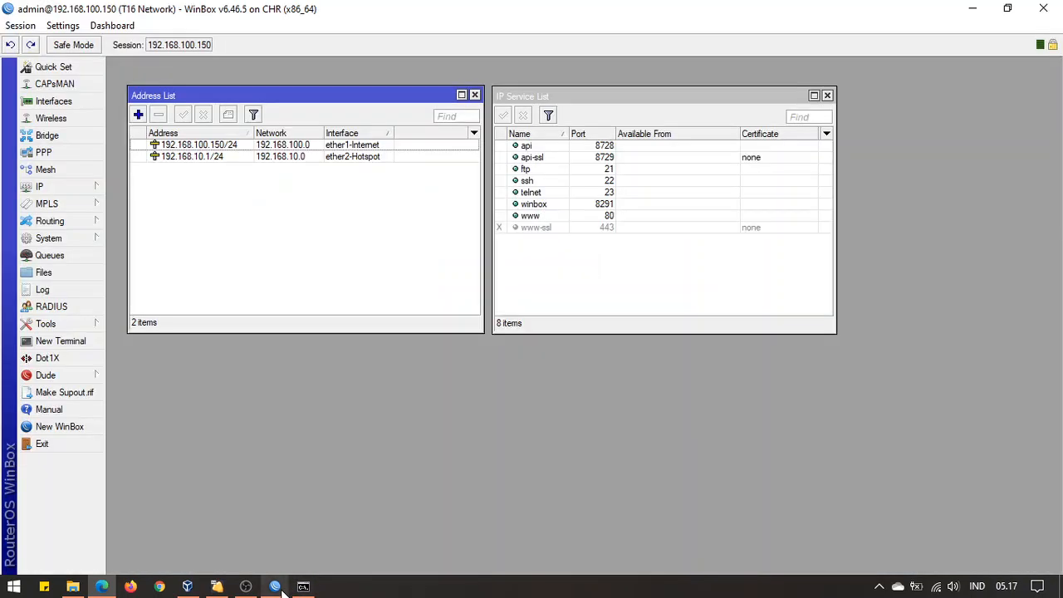
{"action": "left_click", "coordinate": [316, 146]}
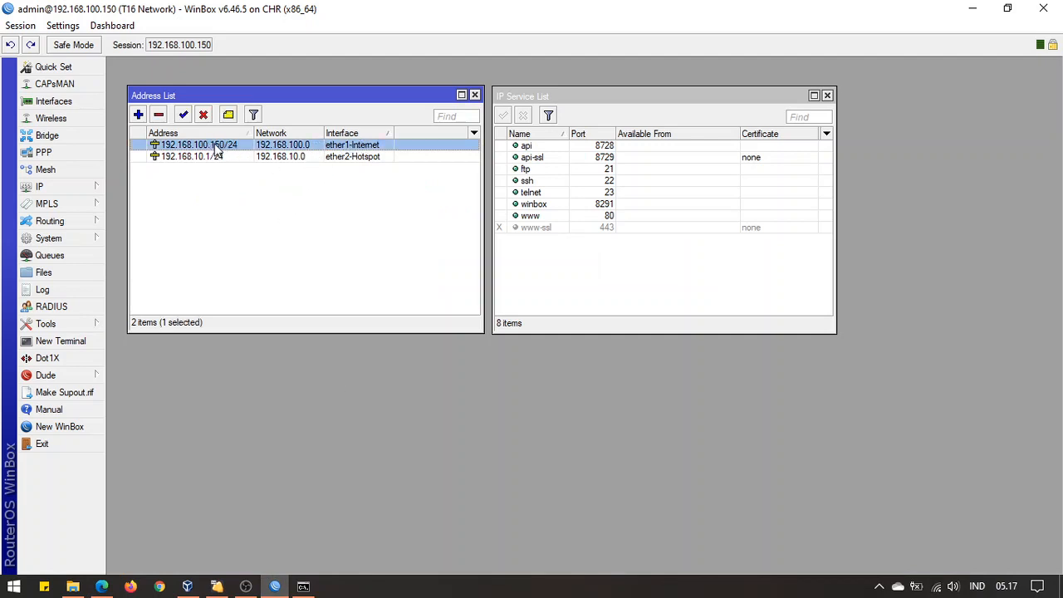
{"action": "left_click", "coordinate": [103, 587]}
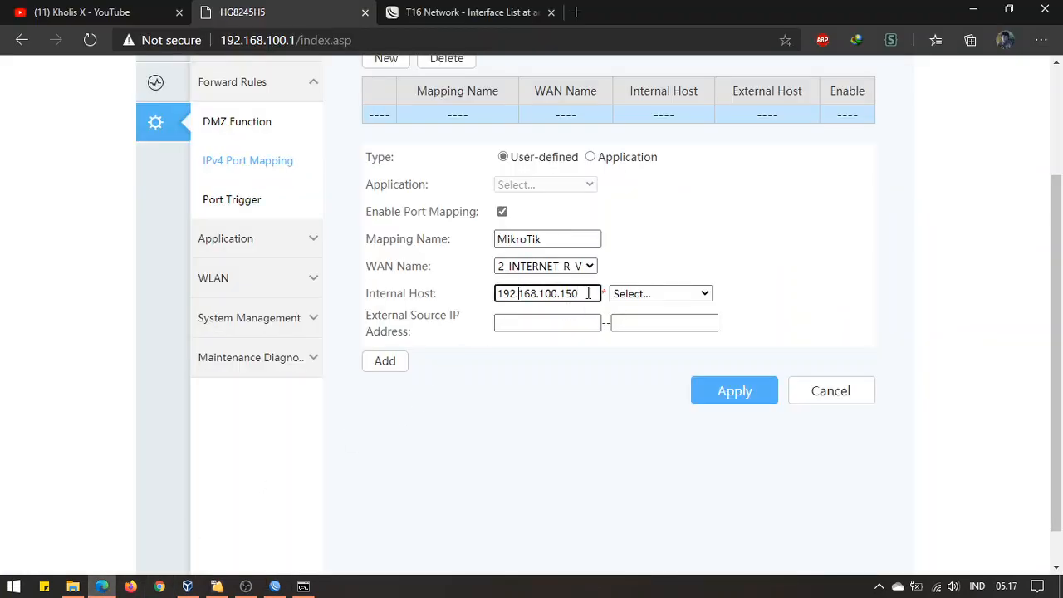
{"action": "left_click_drag", "start_coordinate": [588, 293], "coordinate": [482, 294]}
{"action": "left_click", "coordinate": [588, 299]}
{"action": "left_click", "coordinate": [565, 377]}
{"action": "left_click", "coordinate": [595, 297]}
Add a port row, check the IP service list in WinBox, then remove that row
{"action": "left_click", "coordinate": [386, 362]}
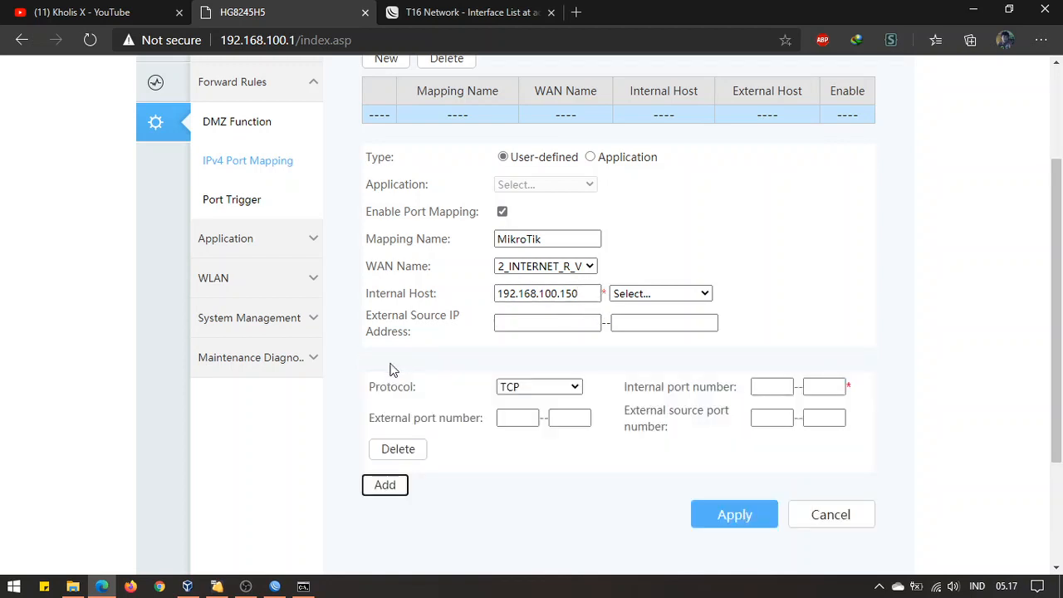
{"action": "scroll", "coordinate": [545, 489], "scroll_direction": "down", "scroll_amount": 1}
{"action": "scroll", "coordinate": [546, 488], "scroll_direction": "up", "scroll_amount": 2}
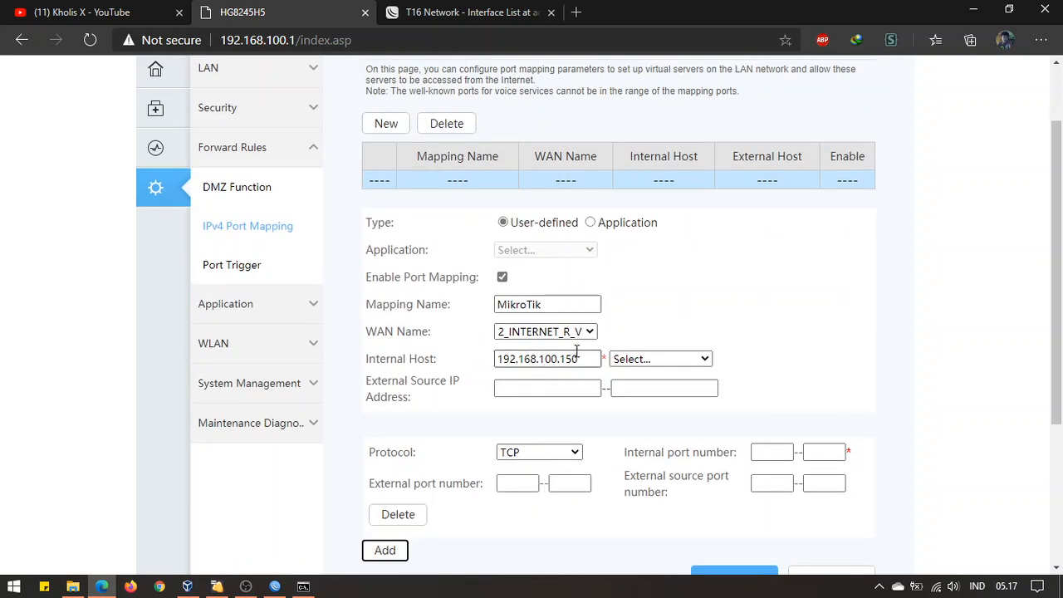
{"action": "left_click_drag", "start_coordinate": [587, 353], "coordinate": [476, 346]}
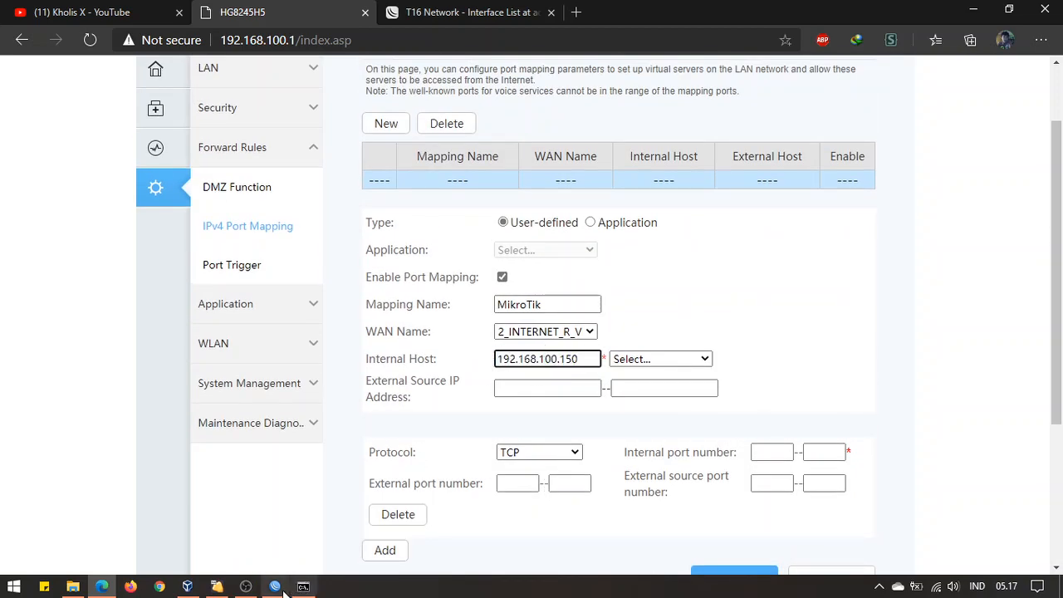
{"action": "left_click", "coordinate": [275, 587]}
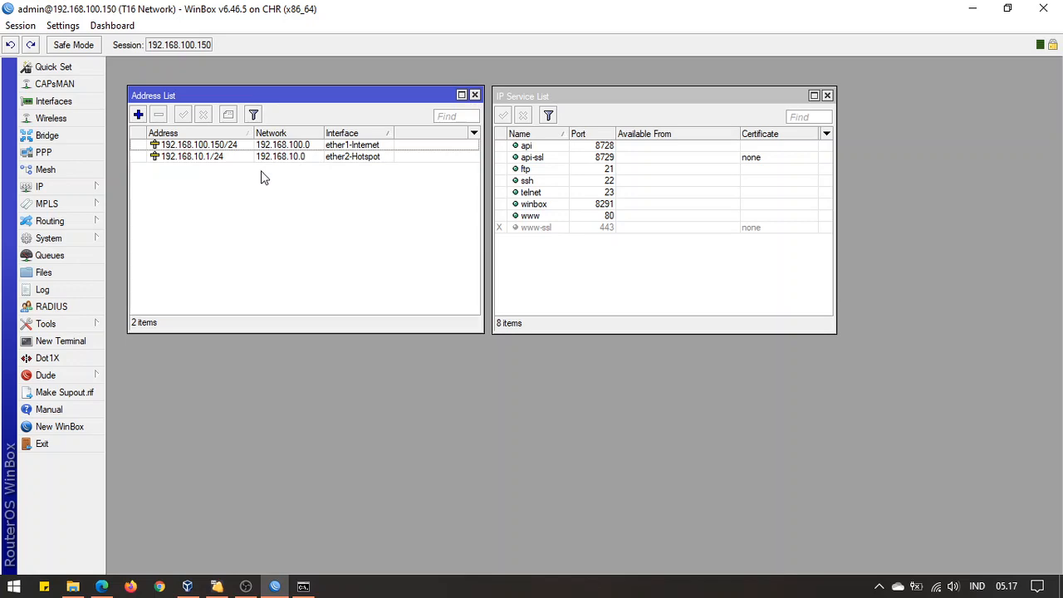
{"action": "left_click", "coordinate": [560, 283]}
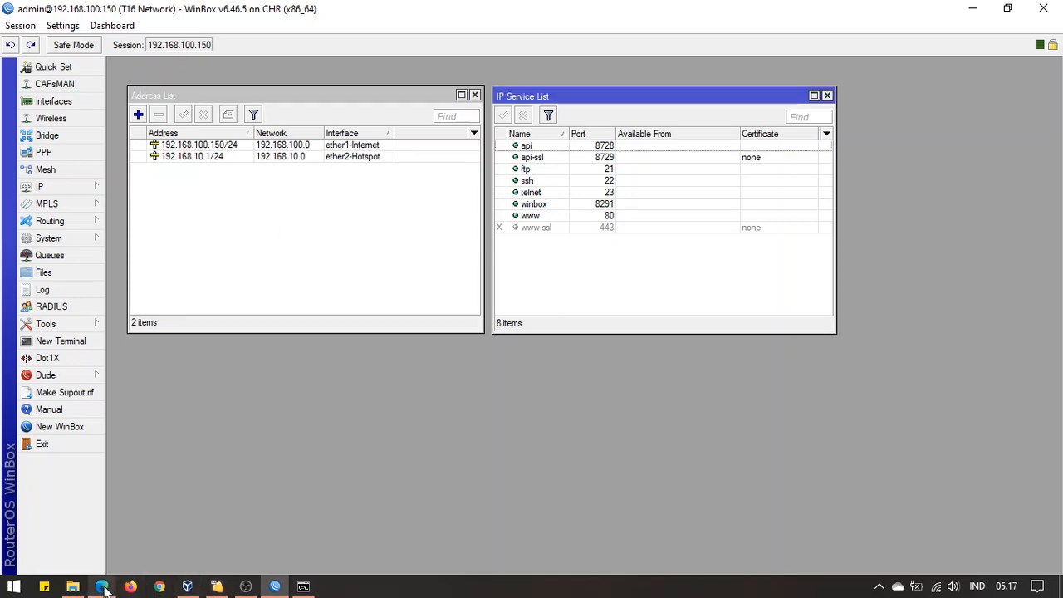
{"action": "left_click", "coordinate": [102, 587]}
{"action": "scroll", "coordinate": [481, 361], "scroll_direction": "down", "scroll_amount": 2}
{"action": "left_click", "coordinate": [408, 358]}
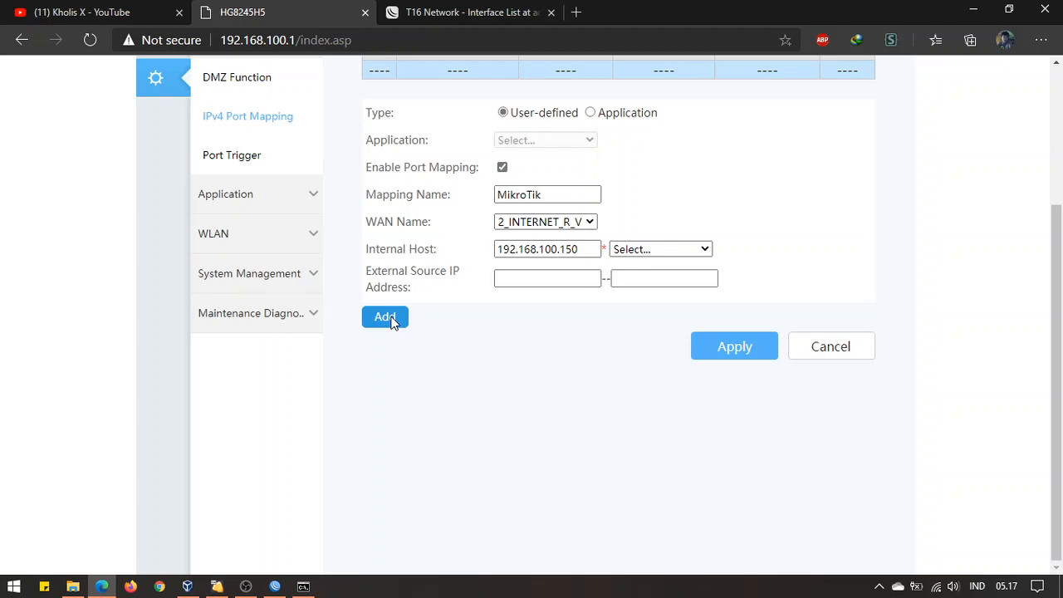
Add a fresh port row set to TCP/UDP and move into its external port fields
{"action": "left_click", "coordinate": [386, 317]}
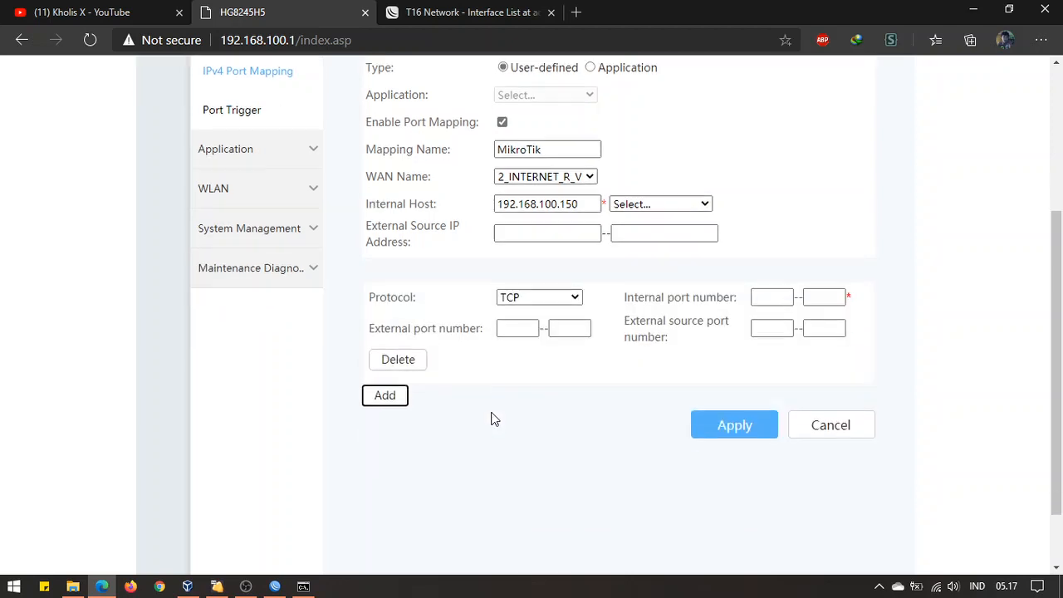
{"action": "left_click", "coordinate": [539, 347]}
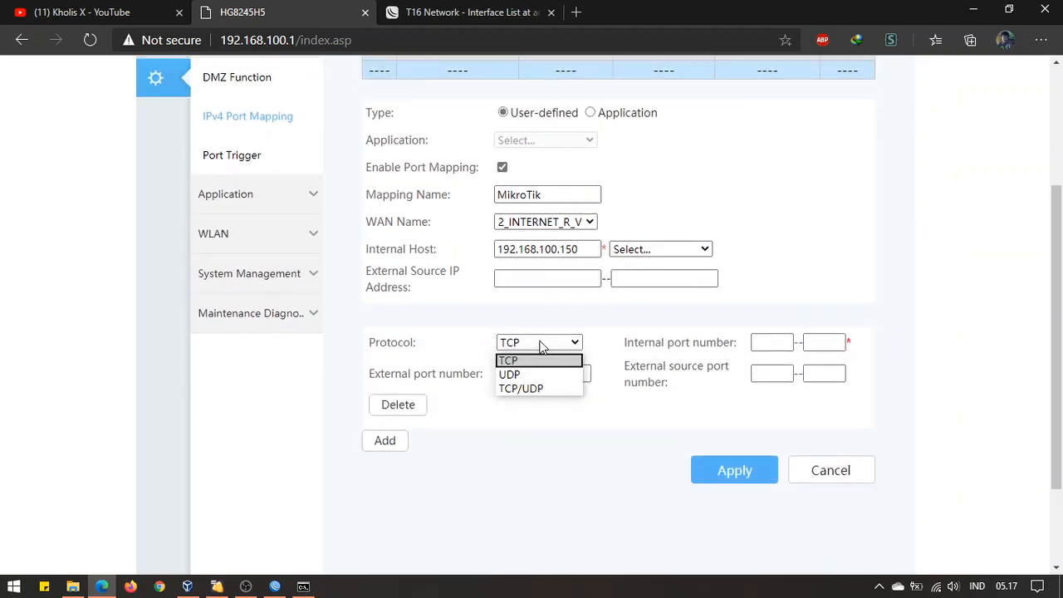
{"action": "left_click", "coordinate": [538, 388]}
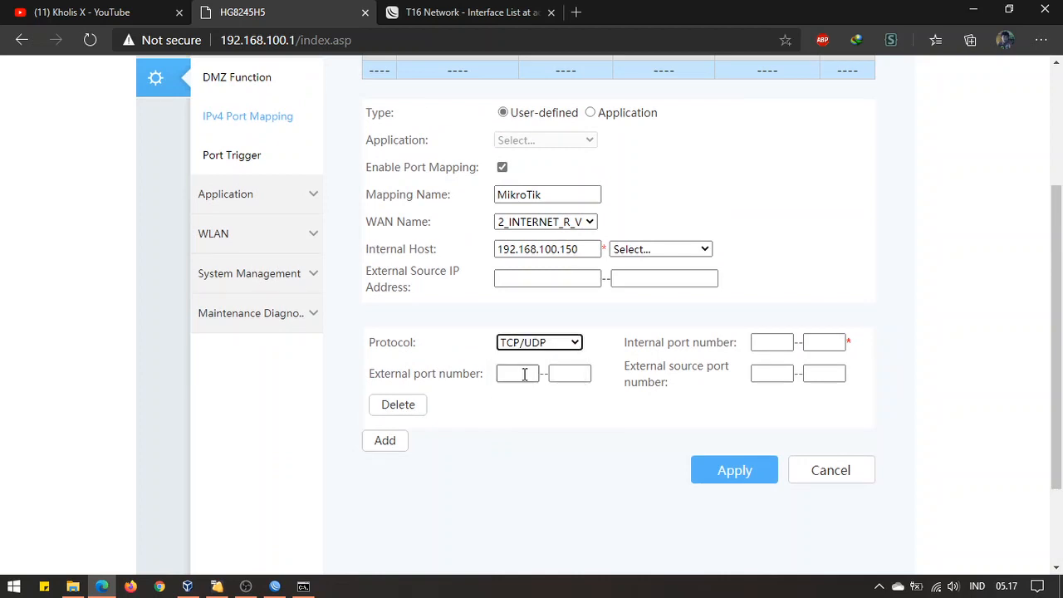
{"action": "left_click", "coordinate": [527, 373]}
{"action": "key", "text": "Tab"}
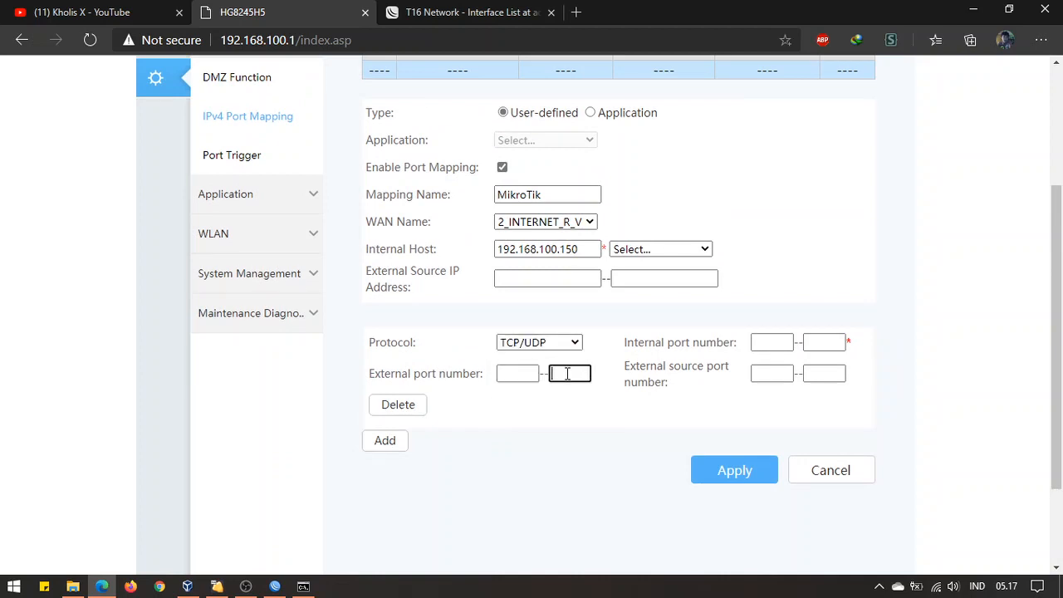
{"action": "left_click", "coordinate": [525, 374]}
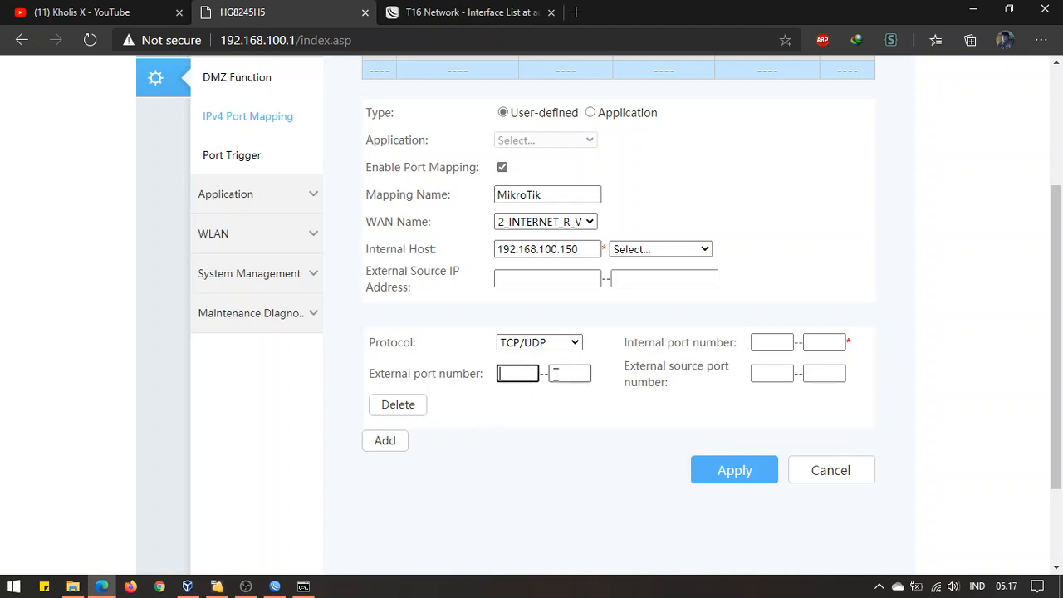
{"action": "left_click", "coordinate": [555, 374]}
{"action": "left_click", "coordinate": [509, 386]}
{"action": "left_click", "coordinate": [525, 373]}
{"action": "left_click", "coordinate": [548, 376]}
{"action": "left_click", "coordinate": [529, 375]}
{"action": "left_click", "coordinate": [572, 373]}
{"action": "left_click", "coordinate": [532, 377]}
{"action": "left_click", "coordinate": [557, 375]}
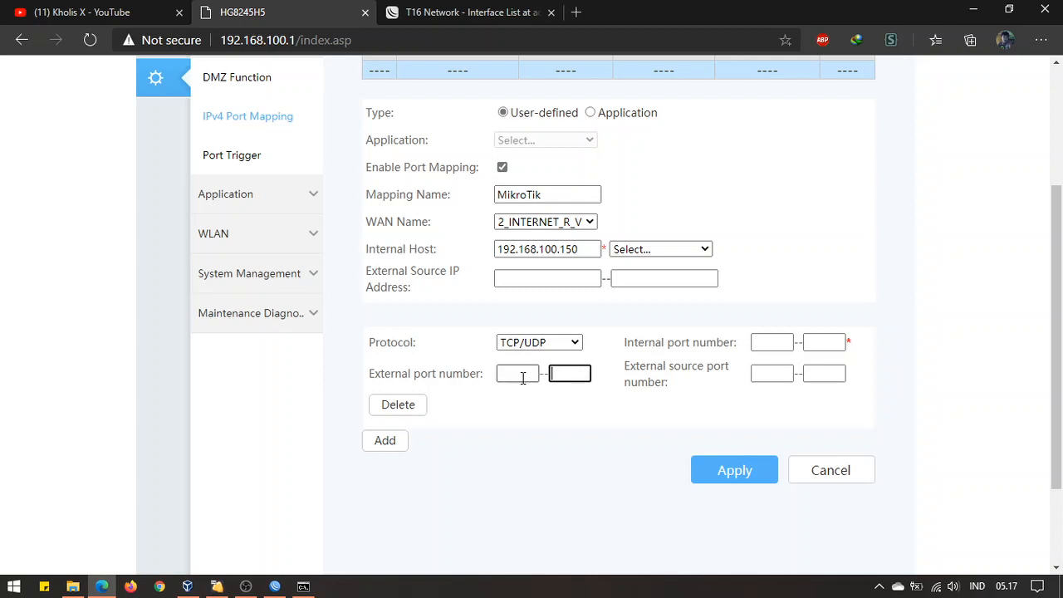
{"action": "left_click", "coordinate": [522, 377]}
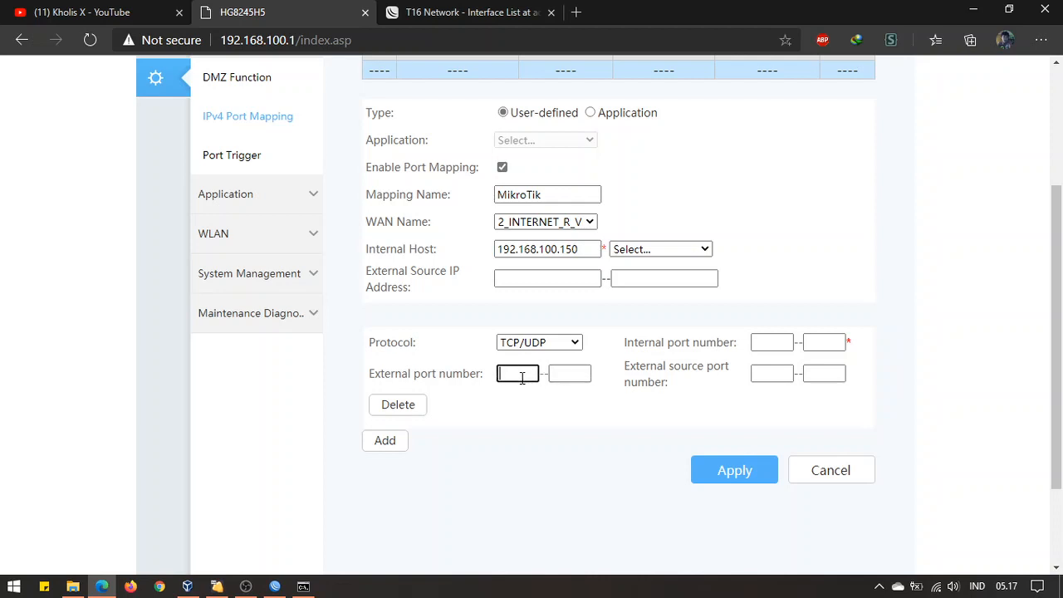
{"action": "left_click", "coordinate": [275, 586]}
Note the www (port 80) and winbox (port 8291) service ports, glancing at the CHR WebFig page
{"action": "left_click", "coordinate": [565, 217]}
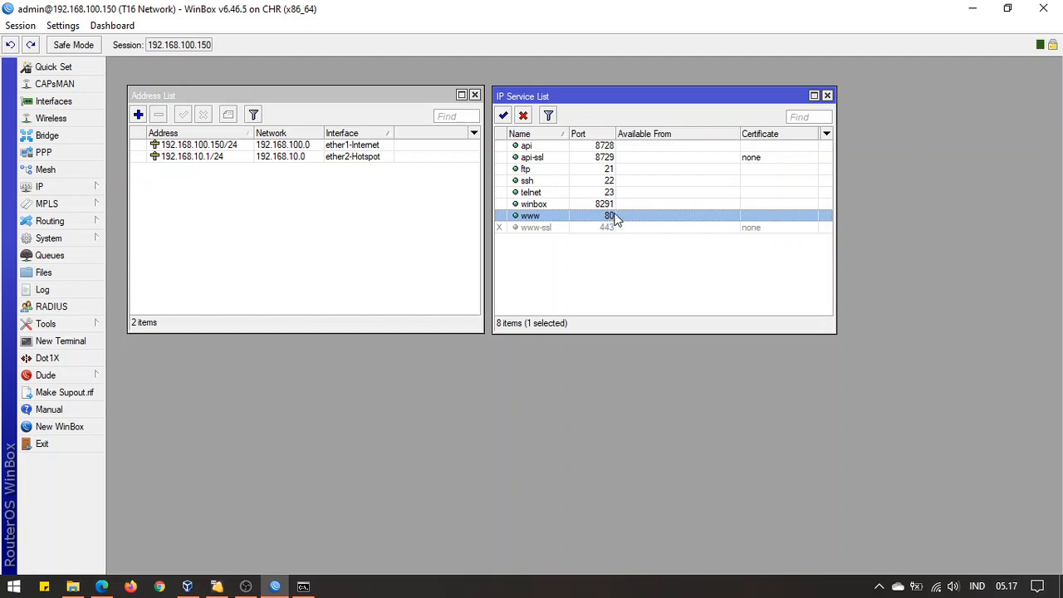
{"action": "left_click", "coordinate": [605, 206]}
{"action": "left_click", "coordinate": [607, 217]}
{"action": "left_click", "coordinate": [102, 587]}
{"action": "left_click", "coordinate": [436, 8]}
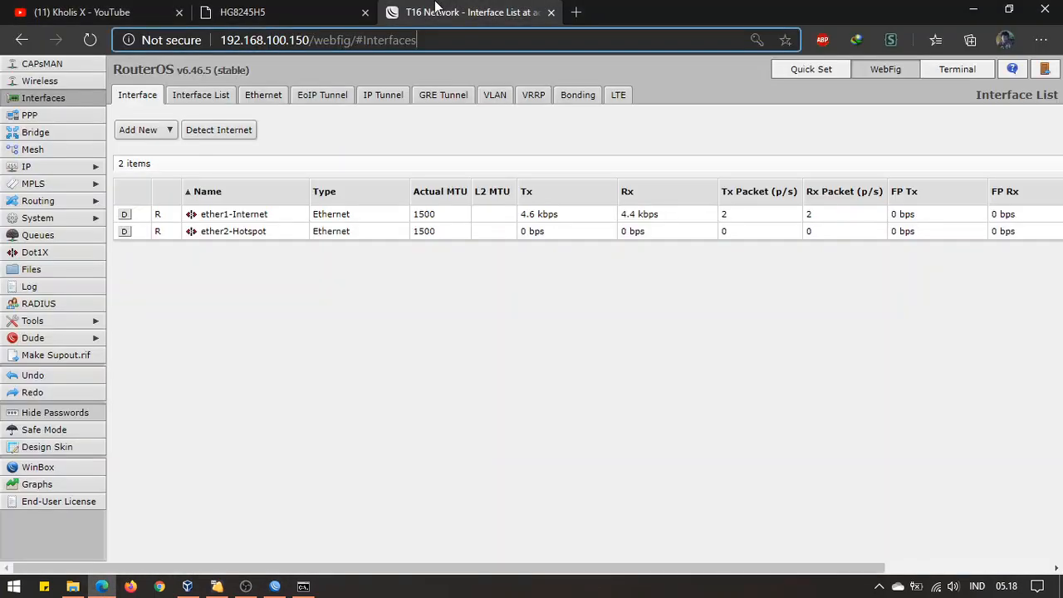
{"action": "left_click", "coordinate": [275, 587]}
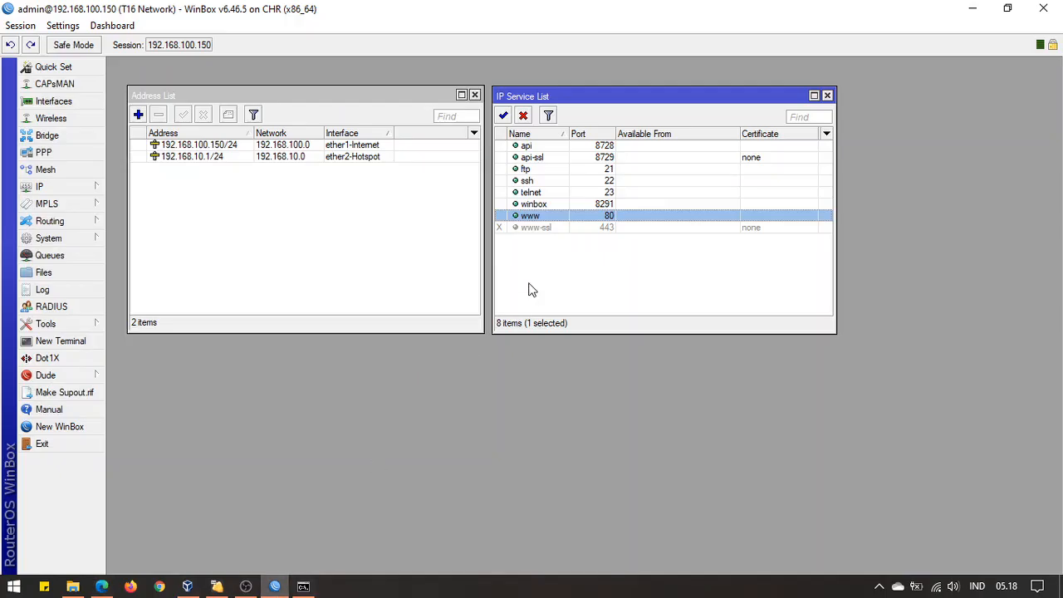
Review the api, api-ssl, telnet, ssh, www and winbox ports, then return to the port-mapping tab
{"action": "left_click", "coordinate": [573, 158]}
{"action": "left_click", "coordinate": [575, 146]}
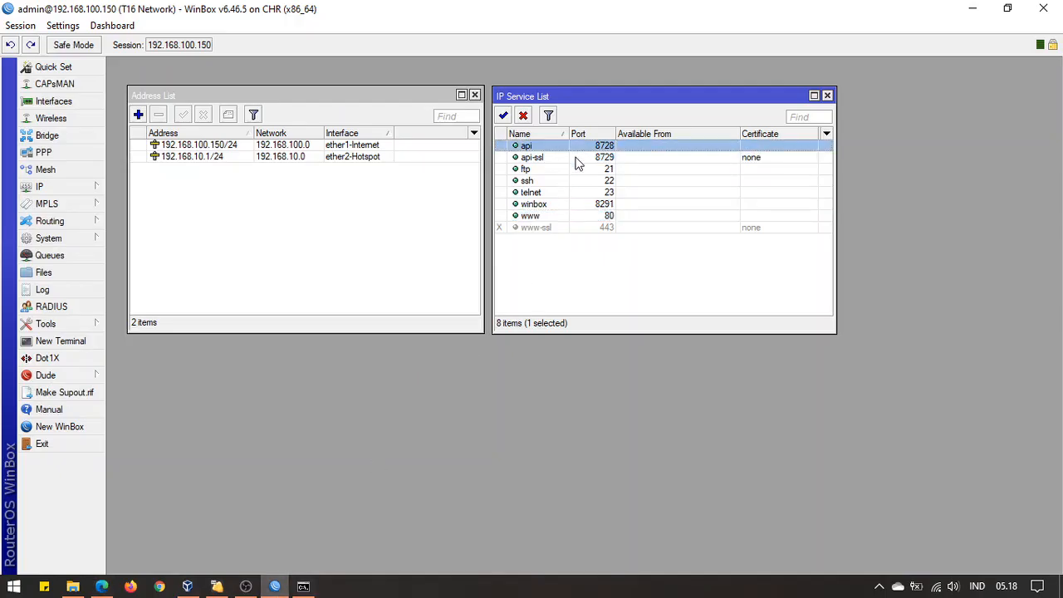
{"action": "left_click", "coordinate": [584, 160]}
{"action": "left_click", "coordinate": [592, 194]}
{"action": "left_click", "coordinate": [579, 303]}
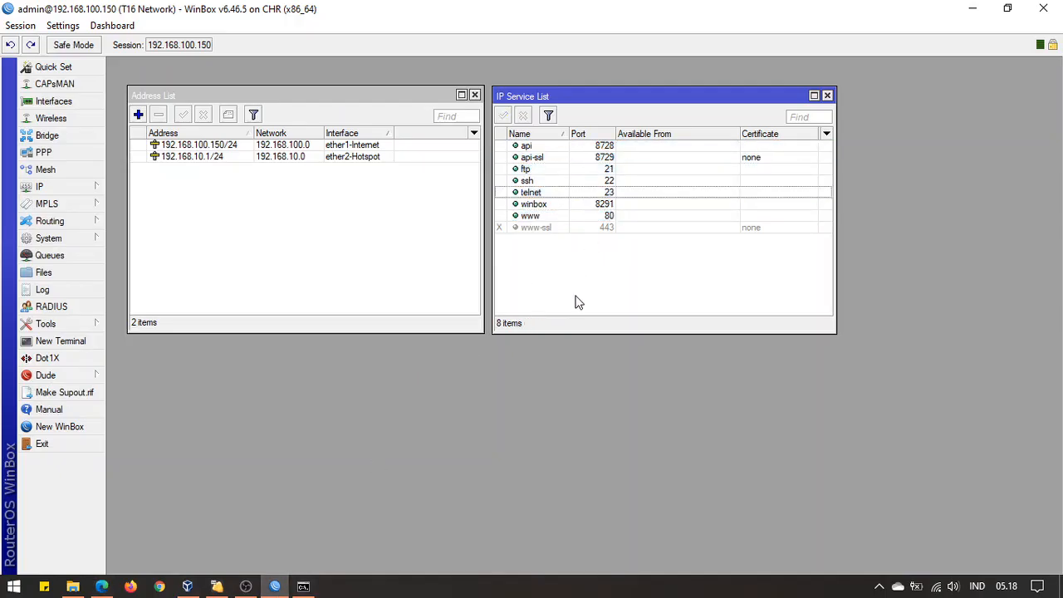
{"action": "left_click", "coordinate": [597, 181]}
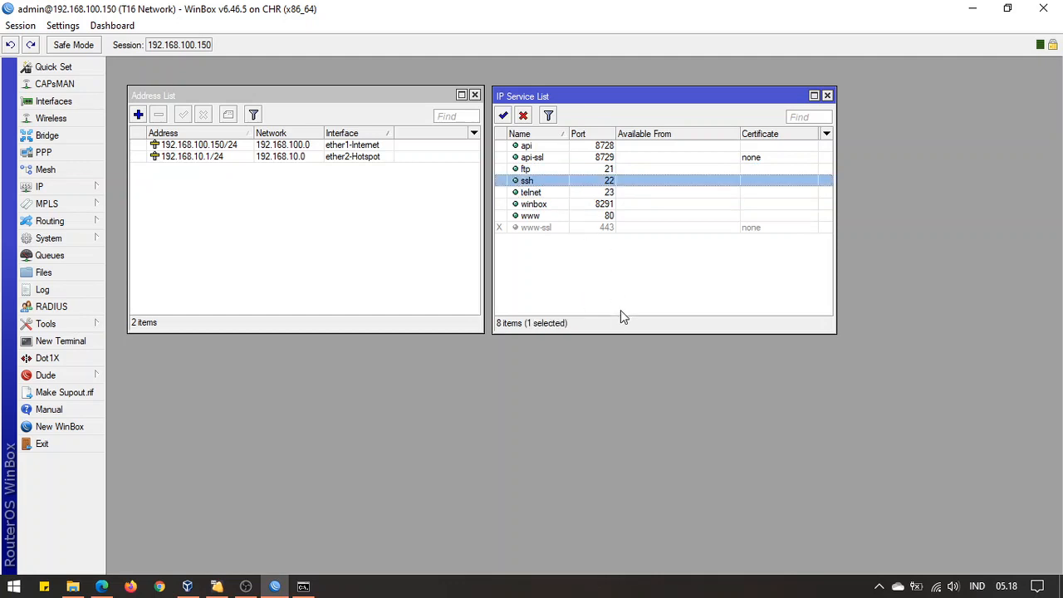
{"action": "left_click", "coordinate": [621, 309]}
{"action": "left_click", "coordinate": [603, 215]}
{"action": "left_click", "coordinate": [602, 203]}
{"action": "left_click", "coordinate": [620, 255]}
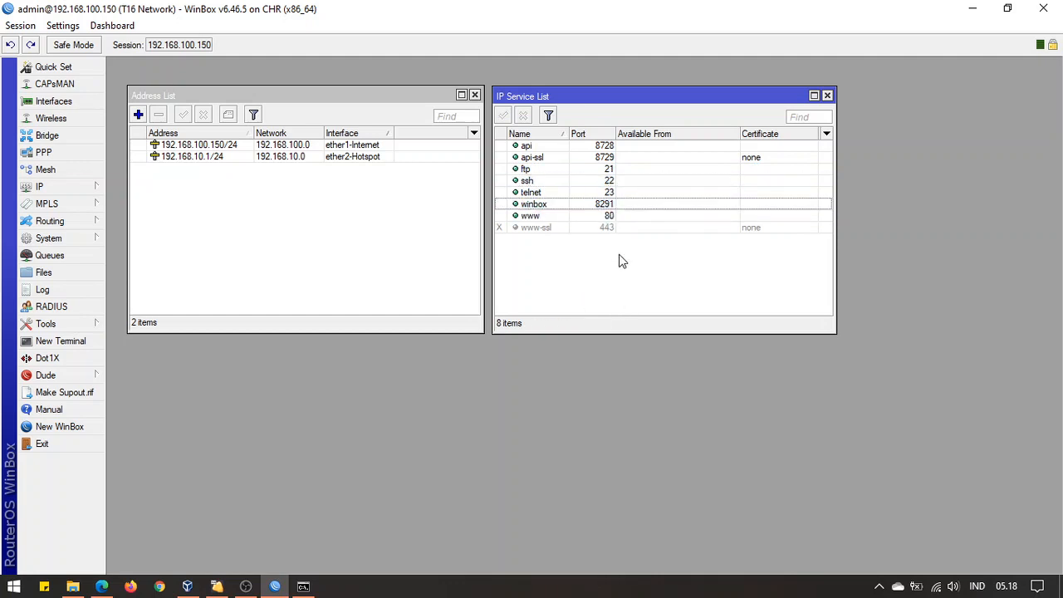
{"action": "left_click", "coordinate": [611, 217]}
{"action": "left_click", "coordinate": [611, 205]}
{"action": "left_click", "coordinate": [611, 279]}
{"action": "left_click", "coordinate": [612, 217]}
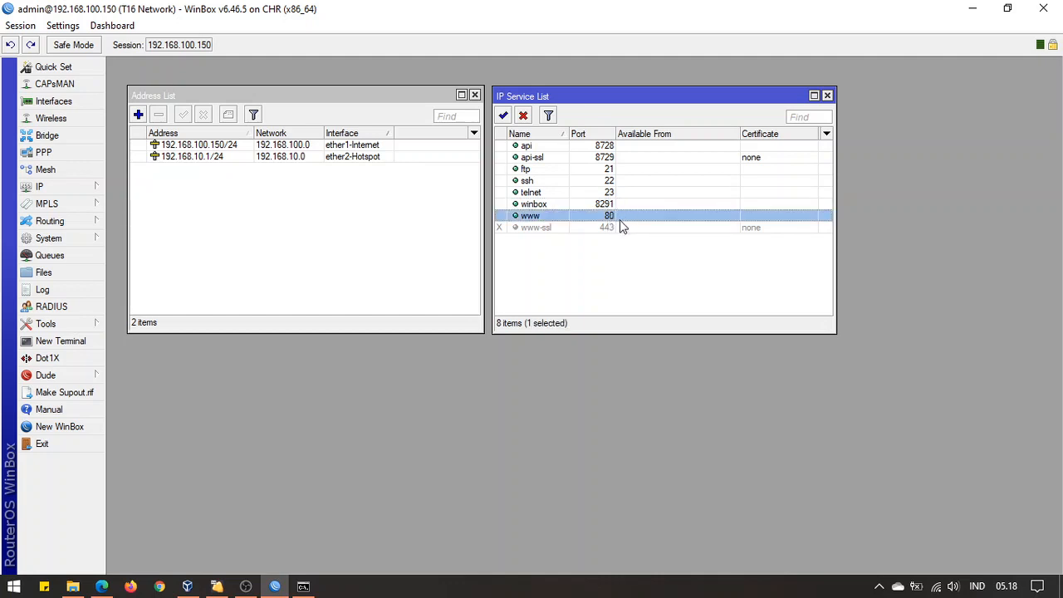
{"action": "left_click", "coordinate": [102, 586]}
{"action": "left_click", "coordinate": [291, 12]}
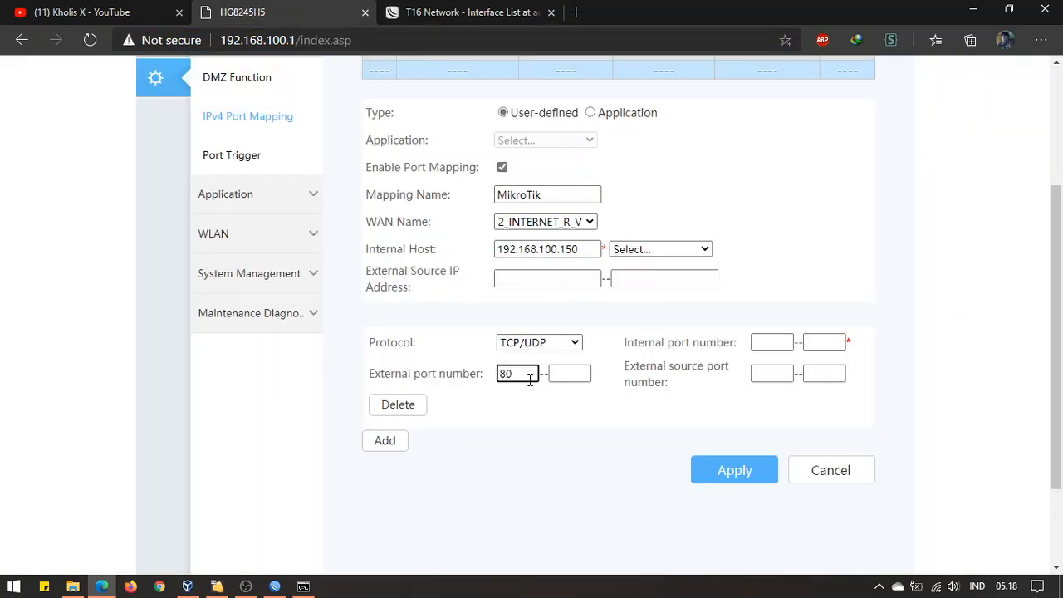
Fill the first entry's external and internal port ranges with 80 to 80
{"action": "key", "text": "Tab"}
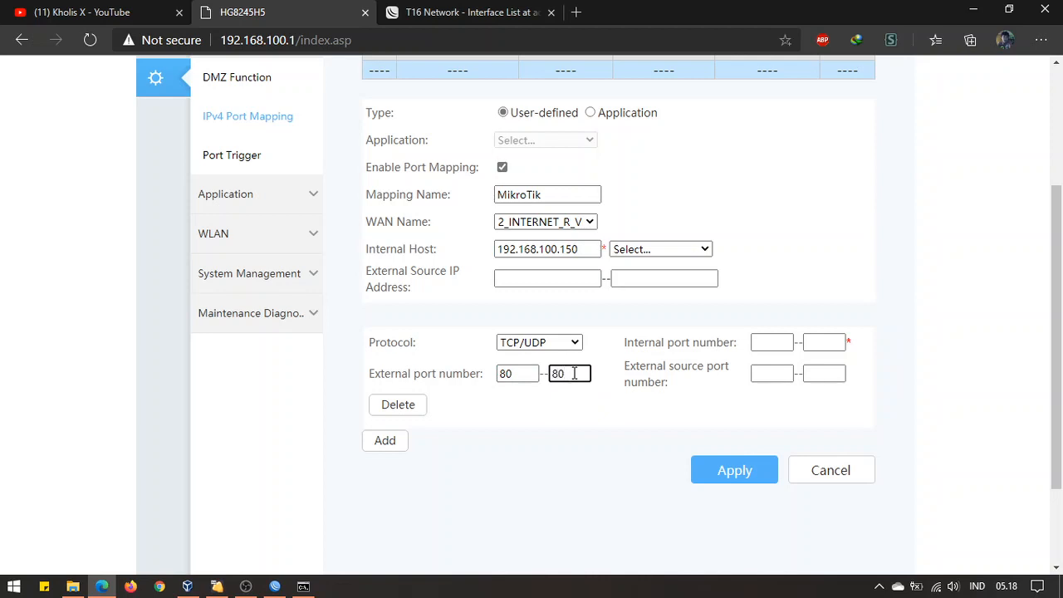
{"action": "left_click", "coordinate": [765, 343]}
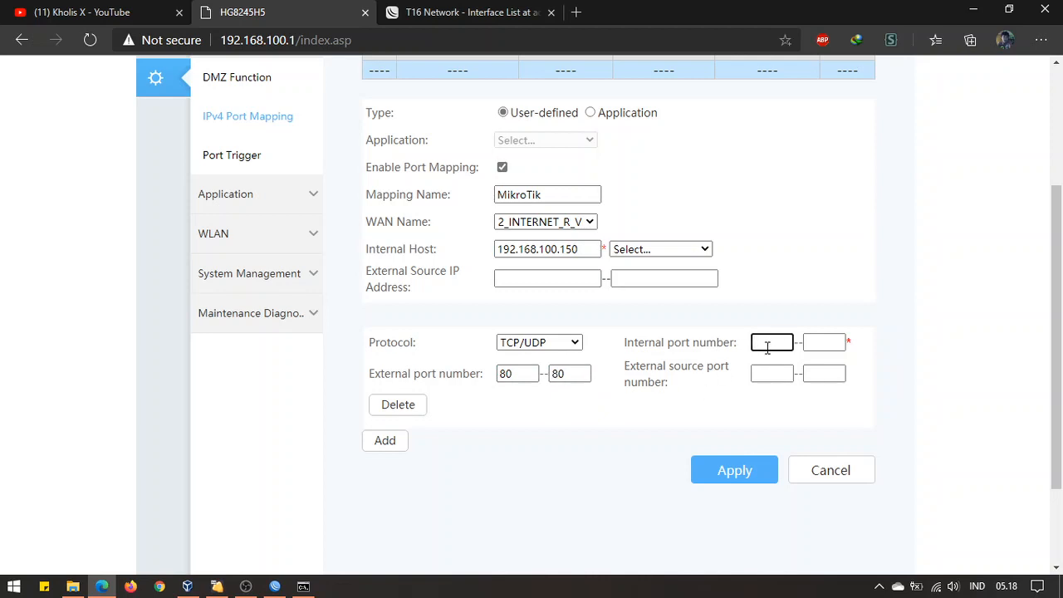
{"action": "left_click", "coordinate": [809, 336]}
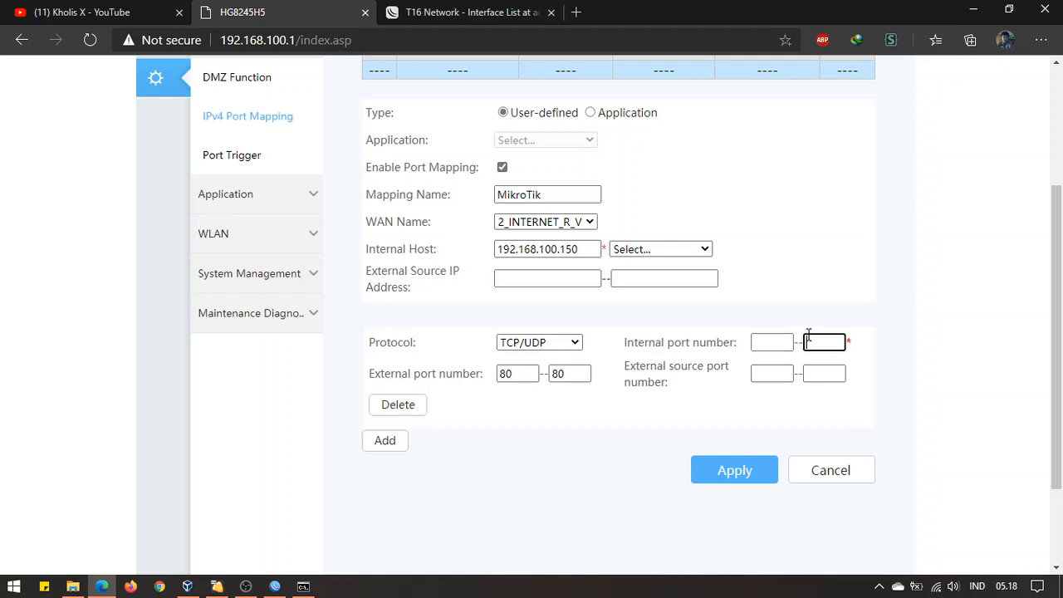
{"action": "left_click", "coordinate": [786, 341]}
{"action": "left_click", "coordinate": [814, 344]}
{"action": "left_click", "coordinate": [769, 347]}
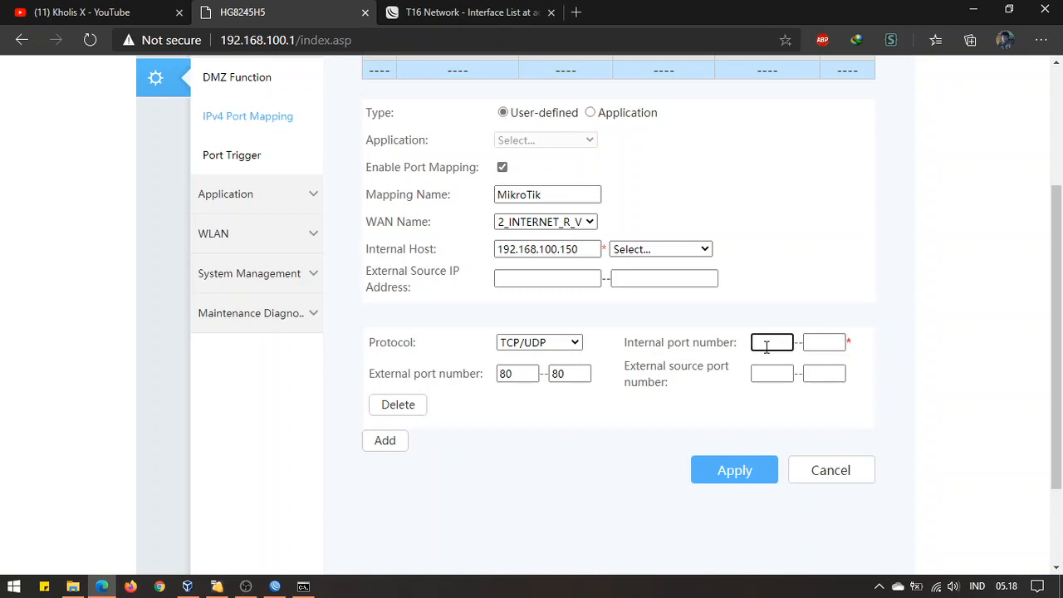
{"action": "key", "text": "Tab"}
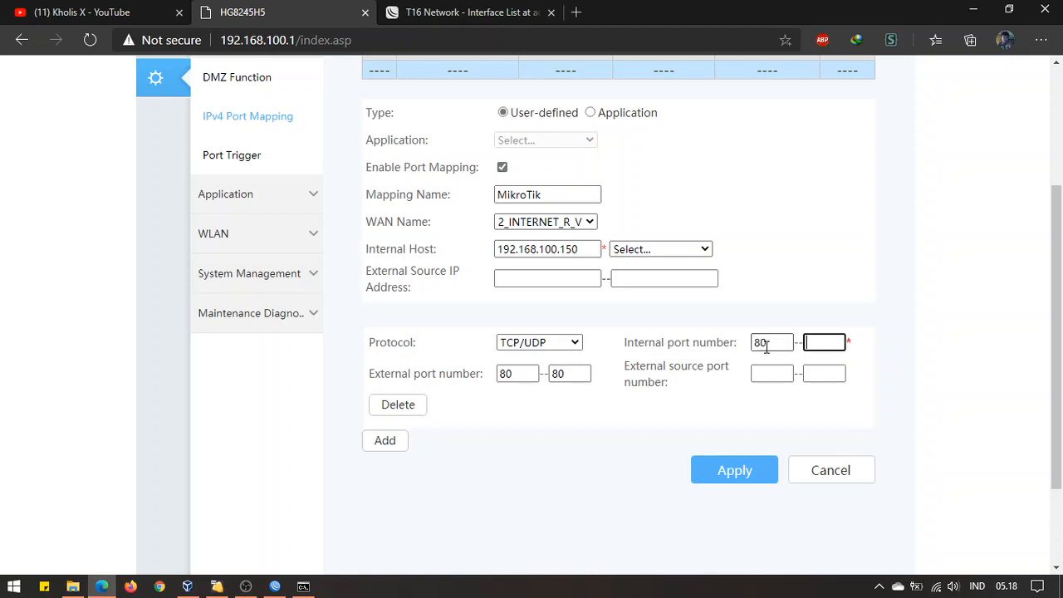
{"action": "type", "text": "80"}
{"action": "left_click", "coordinate": [586, 475]}
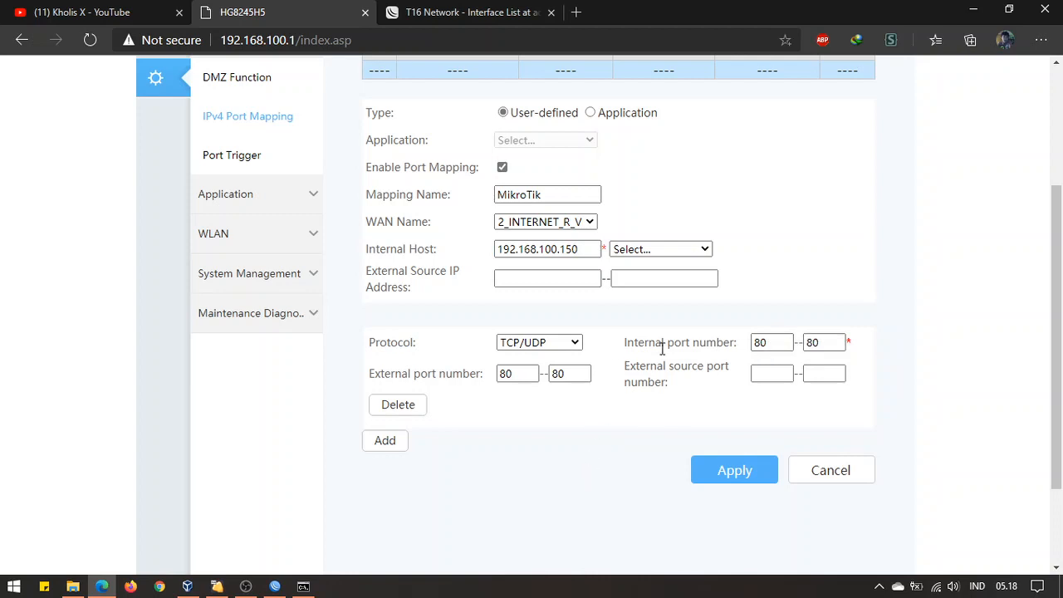
{"action": "left_click", "coordinate": [275, 586]}
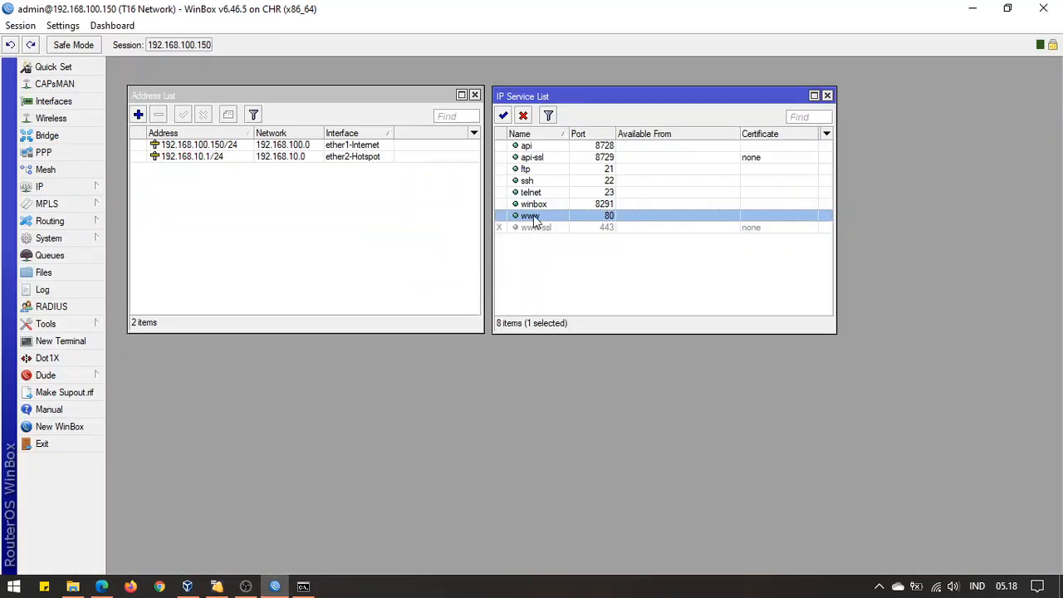
{"action": "left_click", "coordinate": [101, 586]}
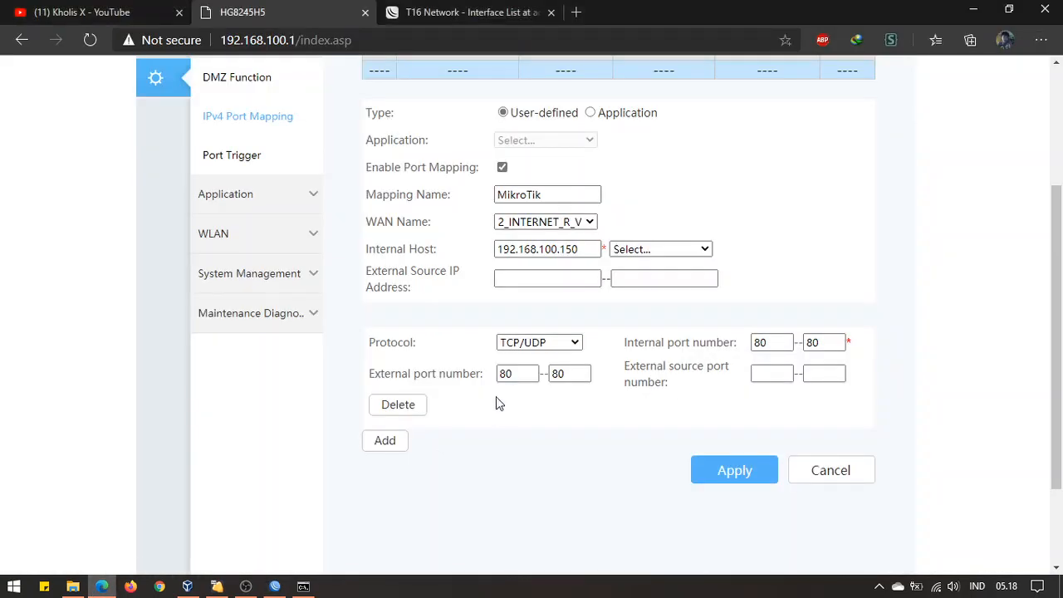
Add a second TCP/UDP port entry and look up the winbox port 8291 in WinBox
{"action": "left_click", "coordinate": [399, 447]}
{"action": "scroll", "coordinate": [540, 398], "scroll_direction": "down", "scroll_amount": 2}
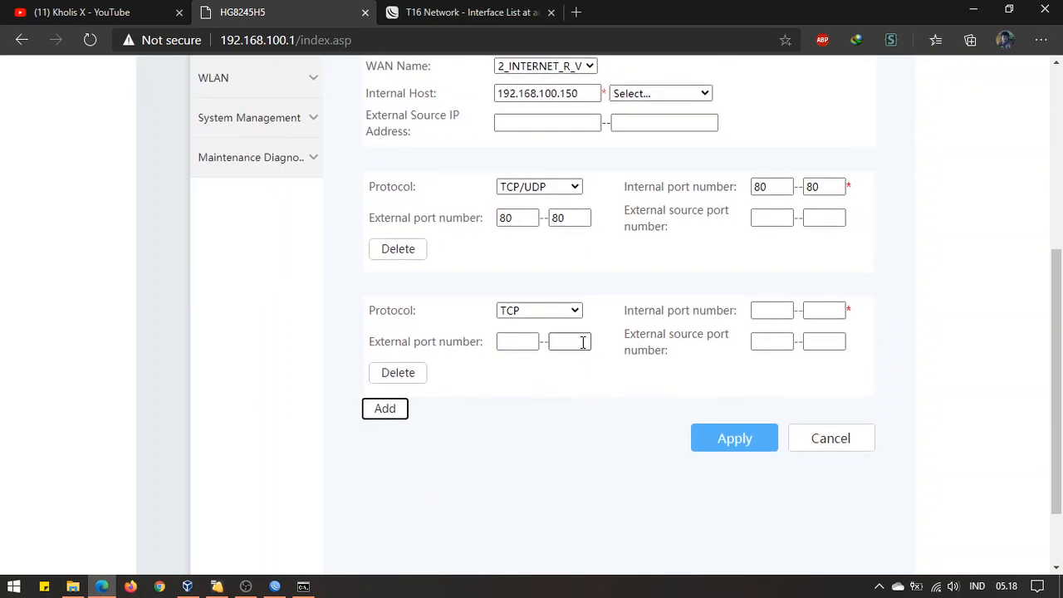
{"action": "left_click", "coordinate": [565, 311]}
{"action": "left_click", "coordinate": [553, 356]}
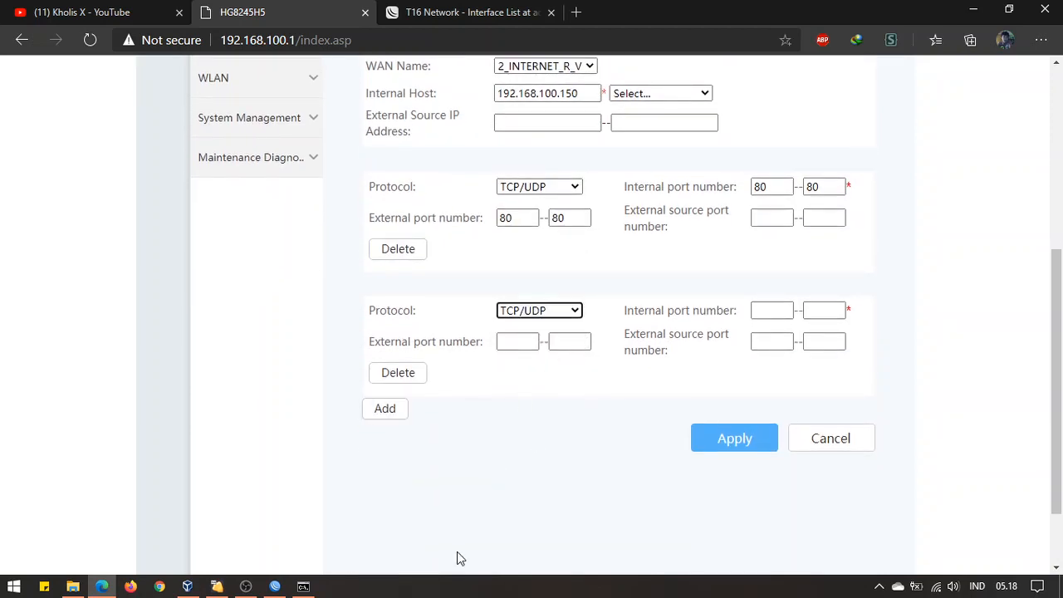
{"action": "left_click", "coordinate": [275, 587]}
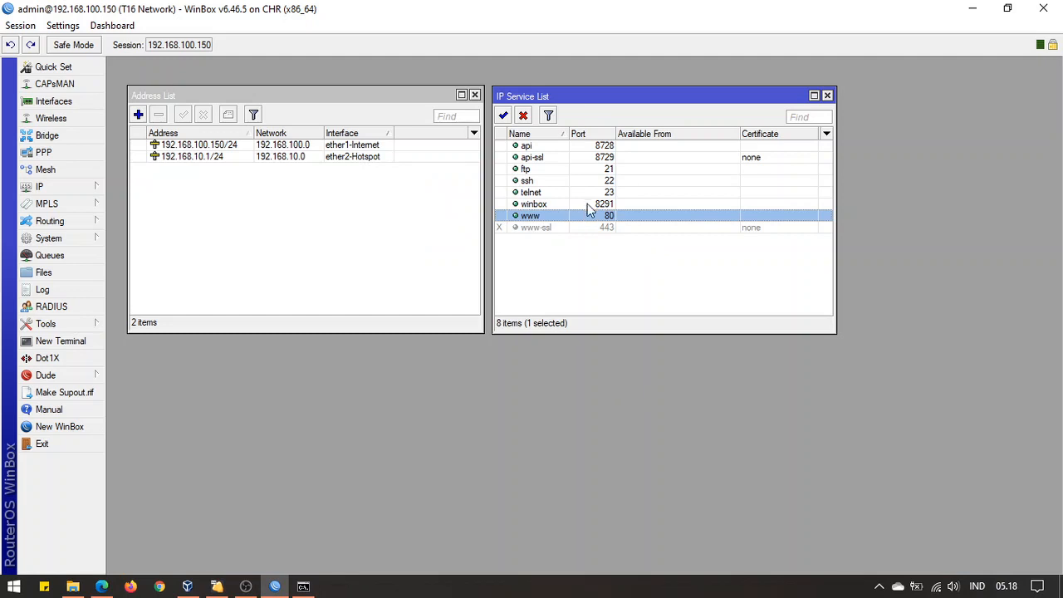
{"action": "left_click", "coordinate": [591, 205]}
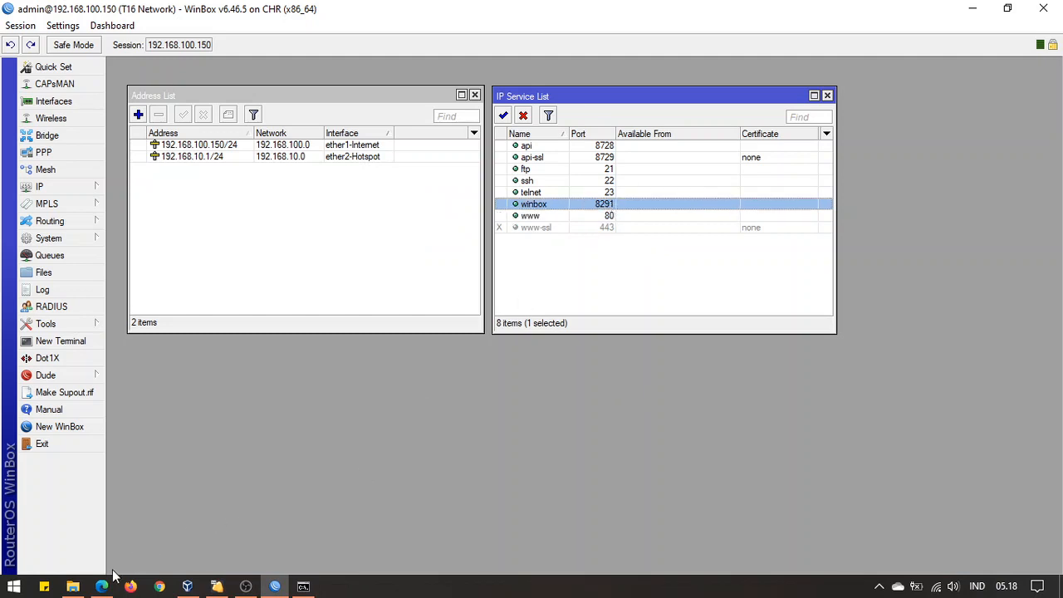
{"action": "left_click", "coordinate": [102, 586]}
Enter 8291–8291 as the second entry's external and internal ports, then add a third entry
{"action": "left_click", "coordinate": [524, 346]}
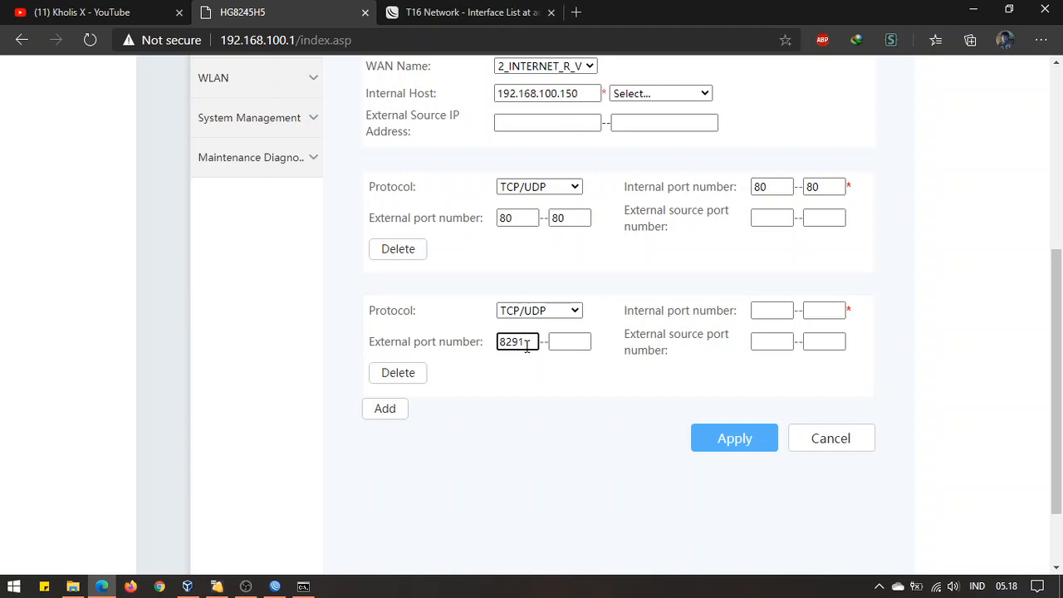
{"action": "left_click", "coordinate": [562, 340]}
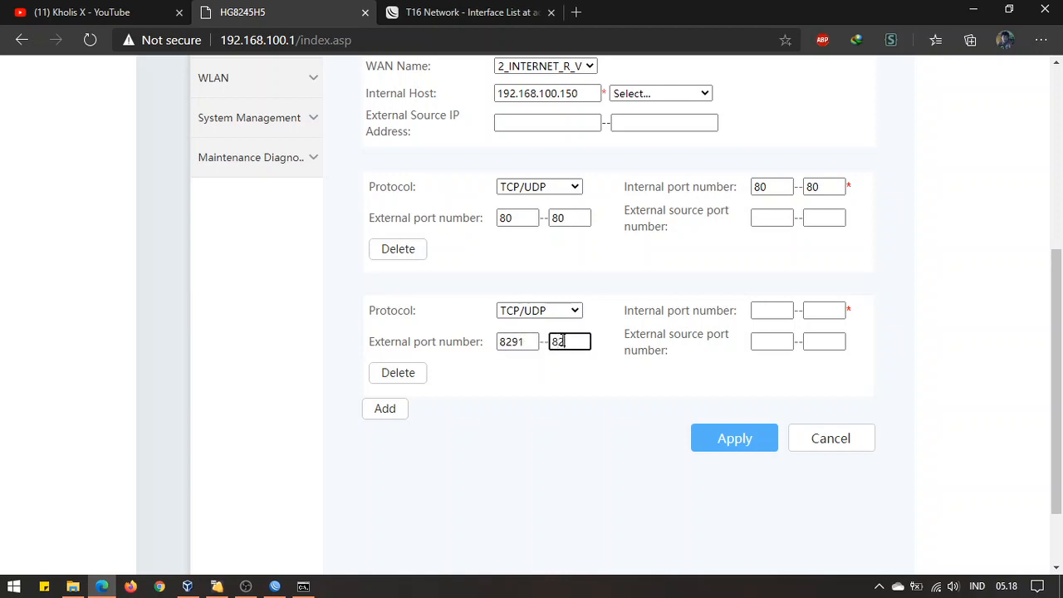
{"action": "left_click", "coordinate": [783, 311]}
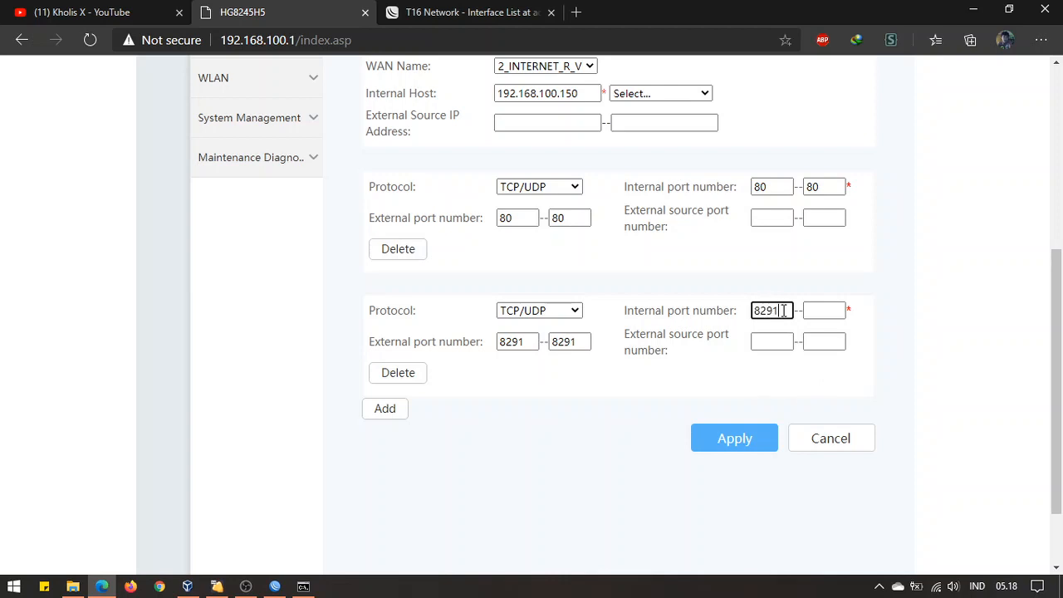
{"action": "left_click", "coordinate": [815, 311]}
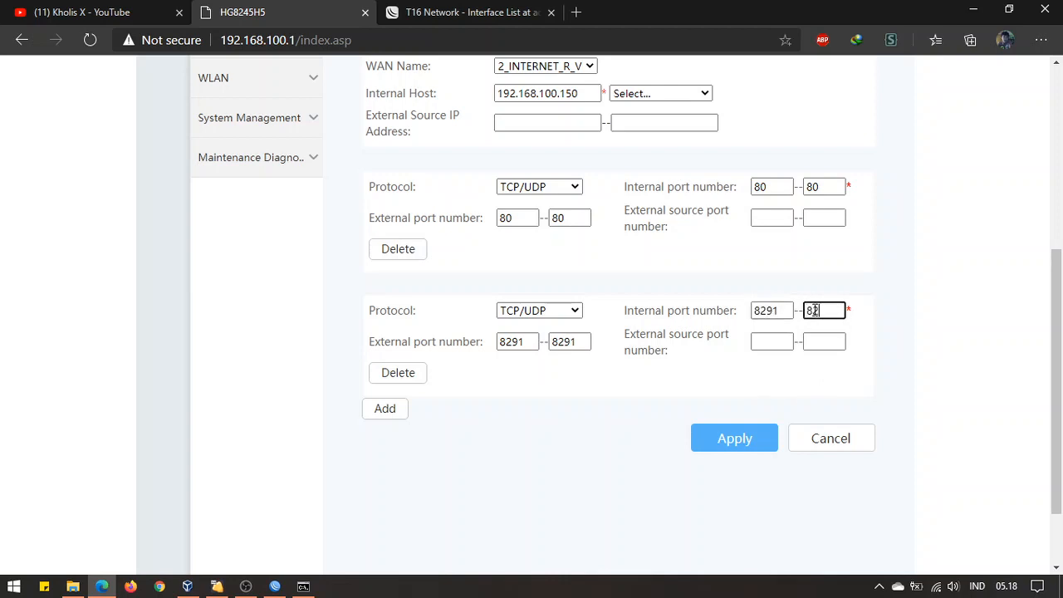
{"action": "left_click", "coordinate": [525, 448]}
{"action": "left_click", "coordinate": [515, 217]}
{"action": "double_click", "coordinate": [515, 217]}
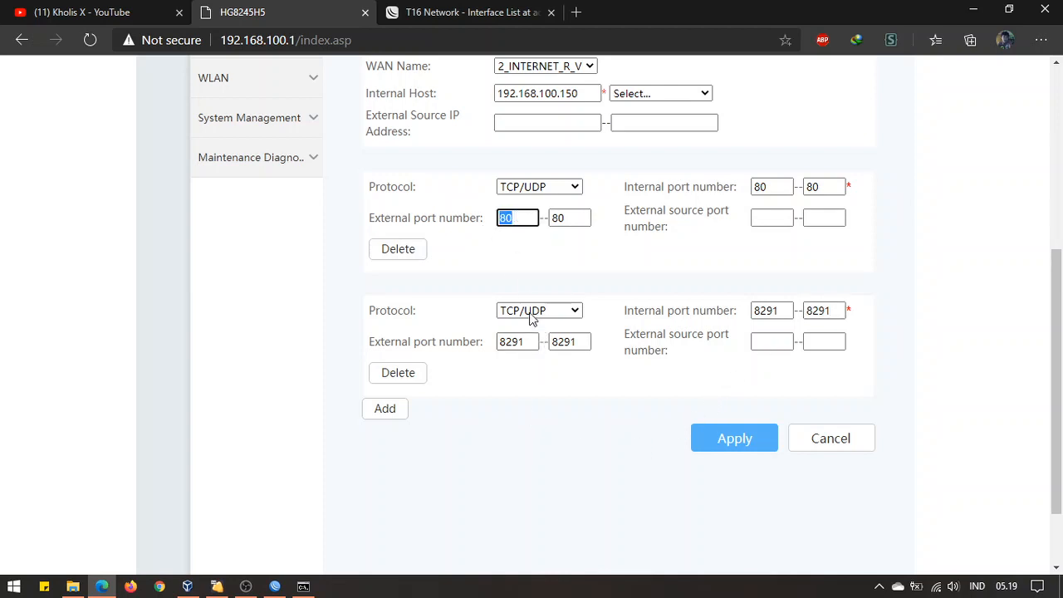
{"action": "double_click", "coordinate": [530, 336]}
{"action": "left_click", "coordinate": [514, 405]}
{"action": "left_click", "coordinate": [386, 408]}
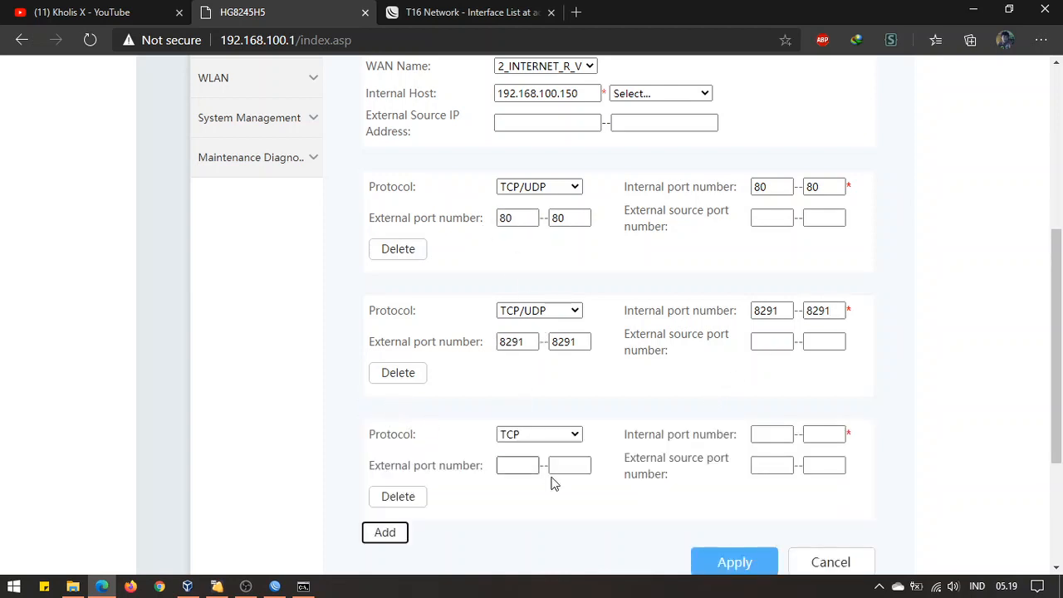
Set the third entry to TCP/UDP and look up the api (8728) and api-ssl (8729) ports
{"action": "left_click", "coordinate": [565, 435]}
{"action": "left_click", "coordinate": [548, 480]}
{"action": "left_click", "coordinate": [517, 465]}
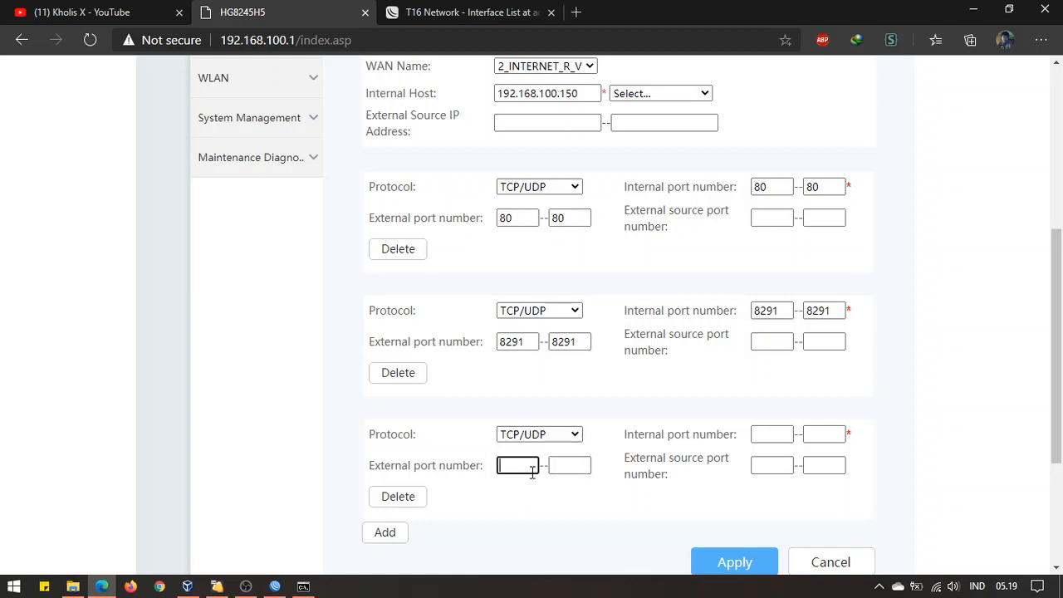
{"action": "left_click", "coordinate": [275, 587]}
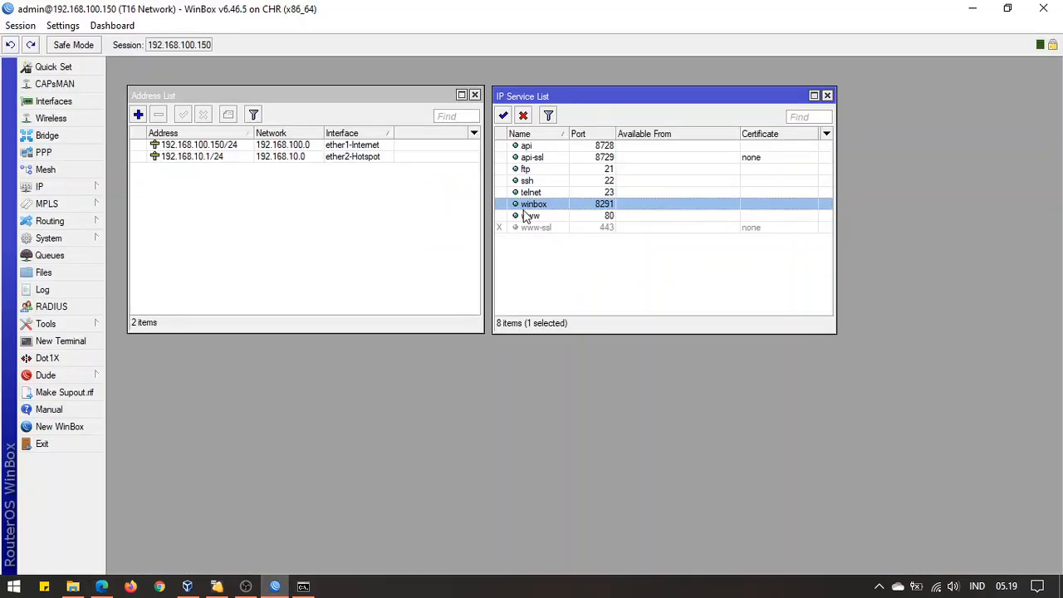
{"action": "left_click", "coordinate": [535, 157]}
{"action": "left_click", "coordinate": [552, 148]}
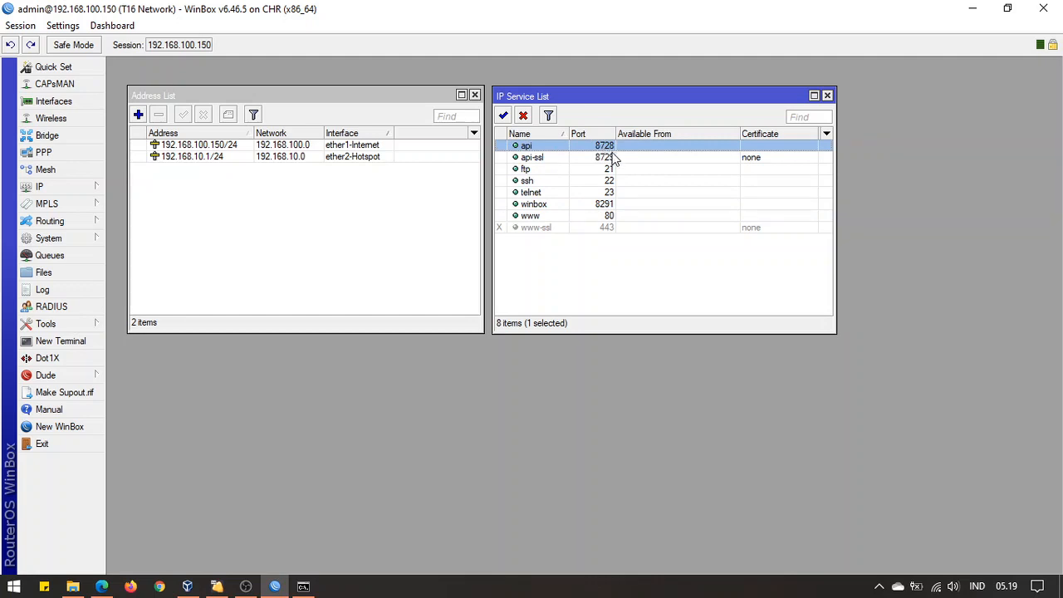
{"action": "left_click", "coordinate": [615, 157]}
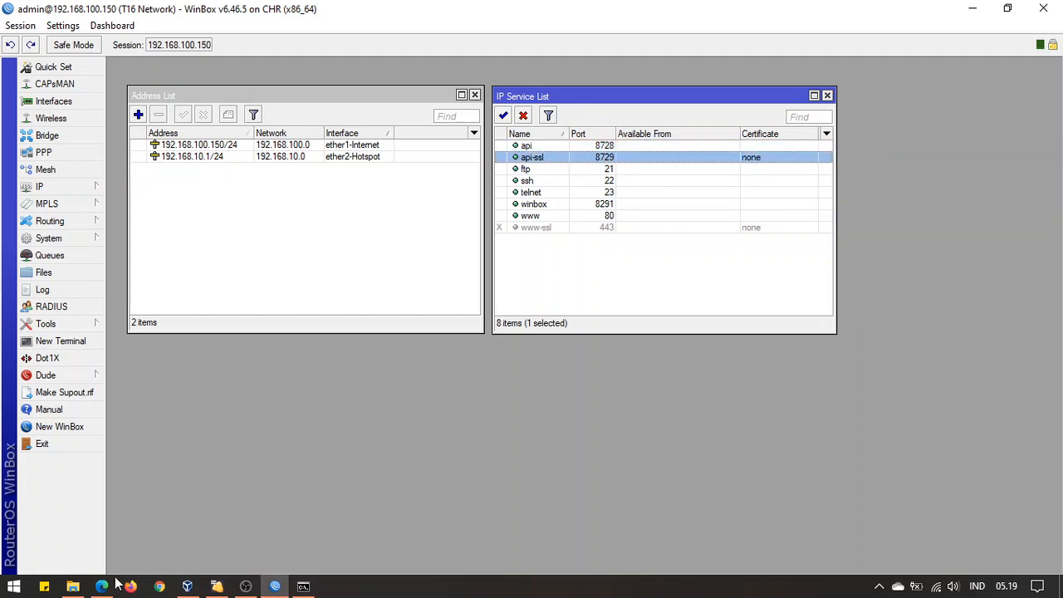
{"action": "left_click", "coordinate": [101, 586]}
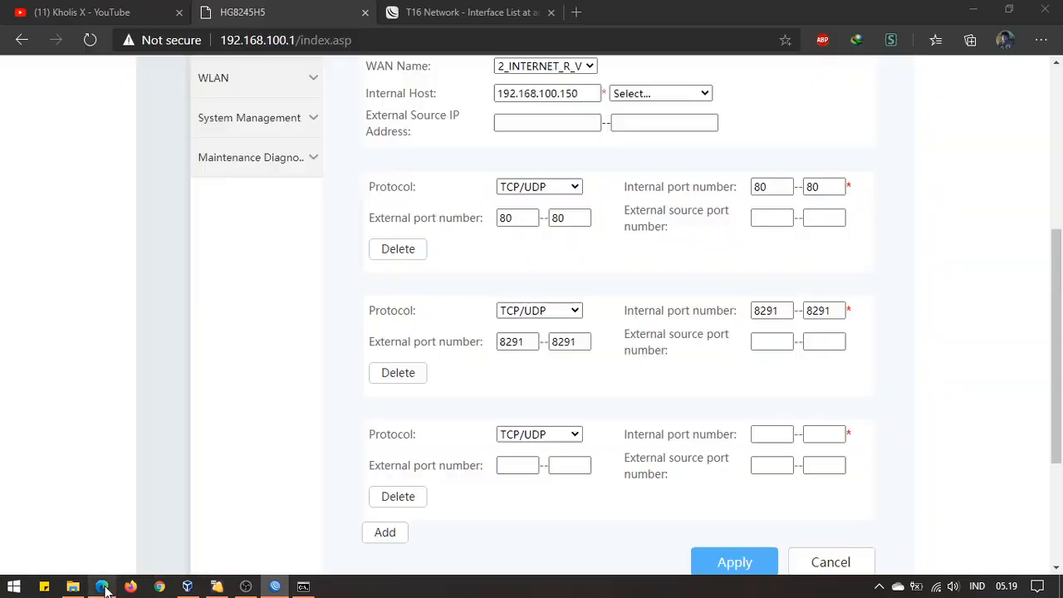
Map the third entry's external and internal ports 8728–8729 and review all three entries
{"action": "left_click", "coordinate": [498, 474]}
{"action": "type", "text": "8728"}
{"action": "key", "text": "Tab"}
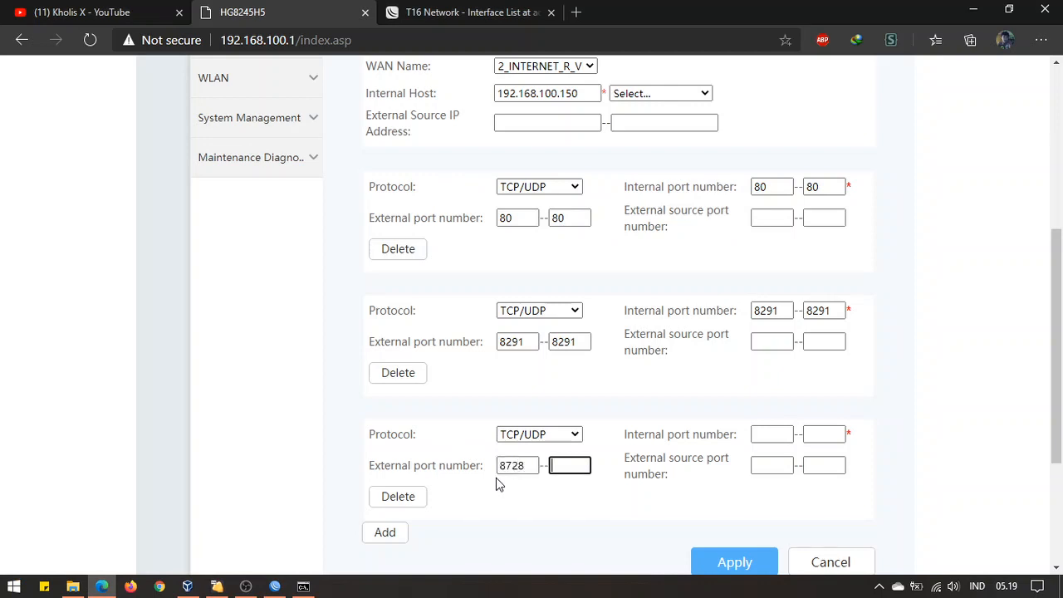
{"action": "type", "text": "8729"}
{"action": "left_click", "coordinate": [773, 435]}
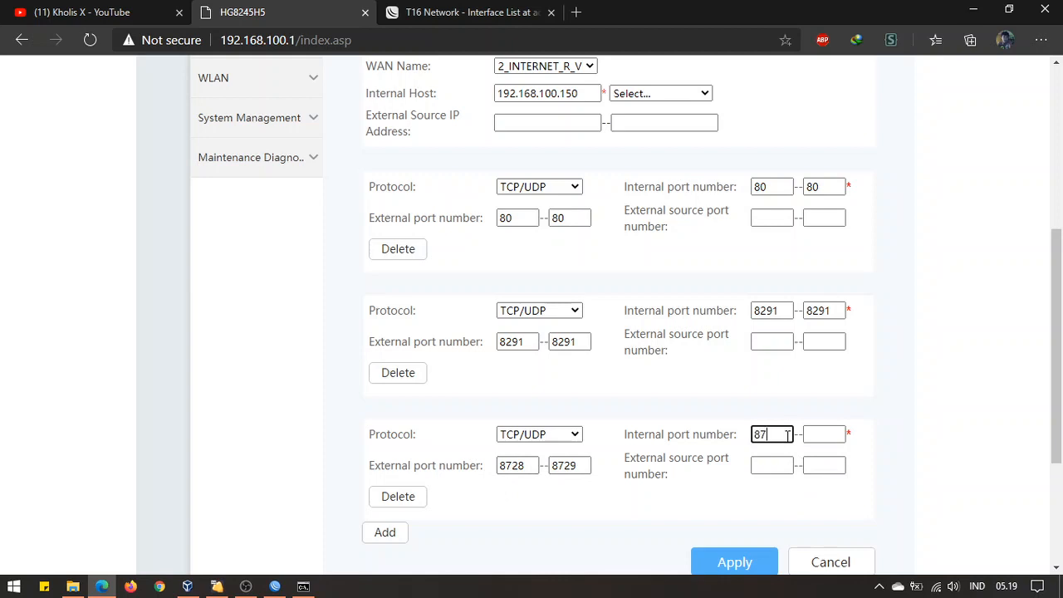
{"action": "type", "text": "8728"}
{"action": "key", "text": "Tab"}
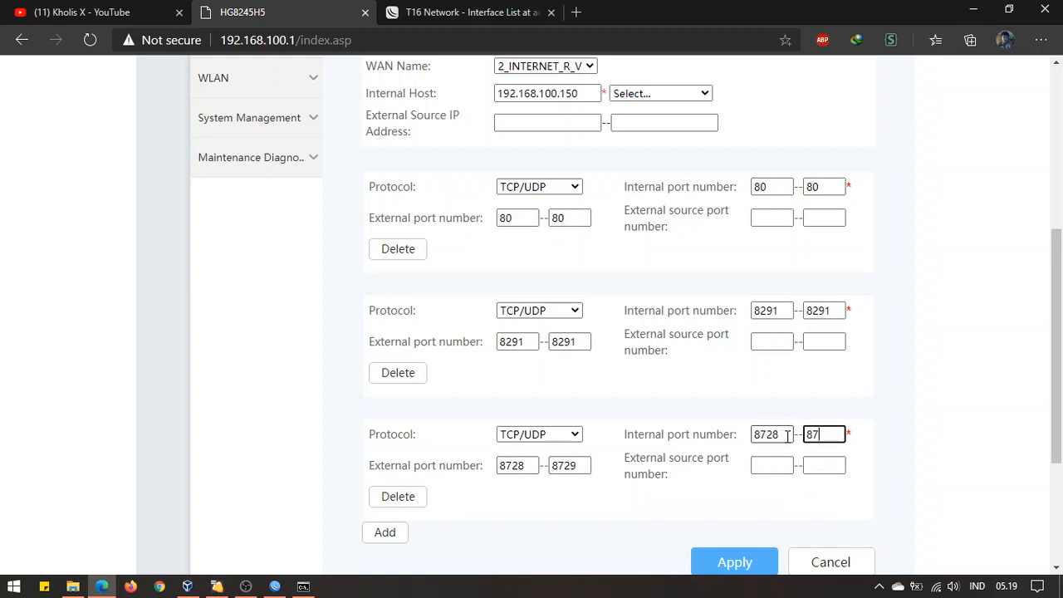
{"action": "type", "text": "8729"}
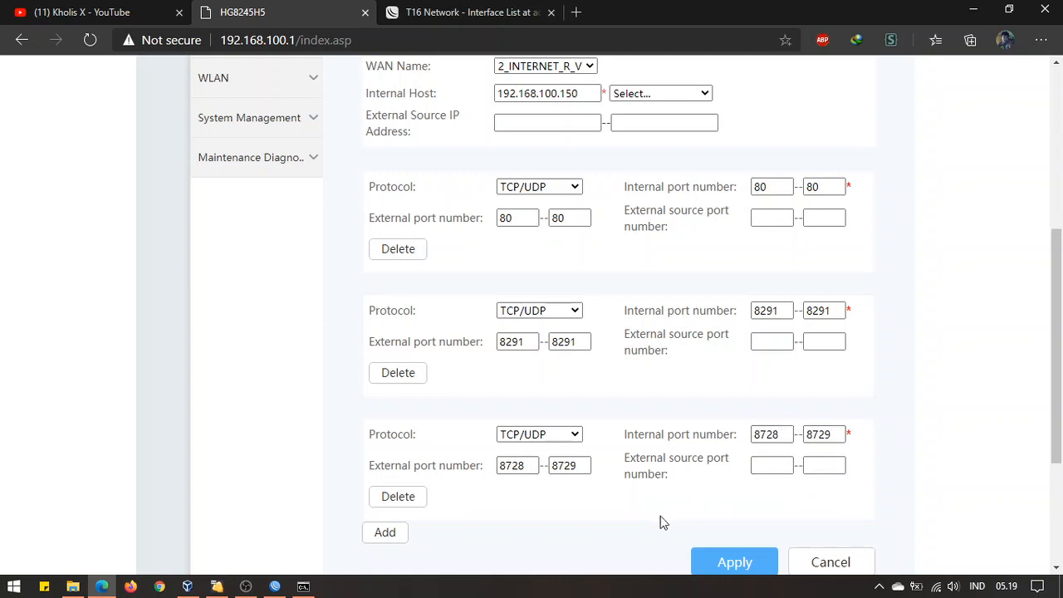
{"action": "left_click", "coordinate": [584, 217]}
{"action": "left_click", "coordinate": [573, 341]}
{"action": "left_click", "coordinate": [583, 467]}
Add a fourth TCP/UDP port entry and look up the ftp and telnet ports in WinBox
{"action": "scroll", "coordinate": [559, 536], "scroll_direction": "down", "scroll_amount": 1}
{"action": "left_click", "coordinate": [390, 454]}
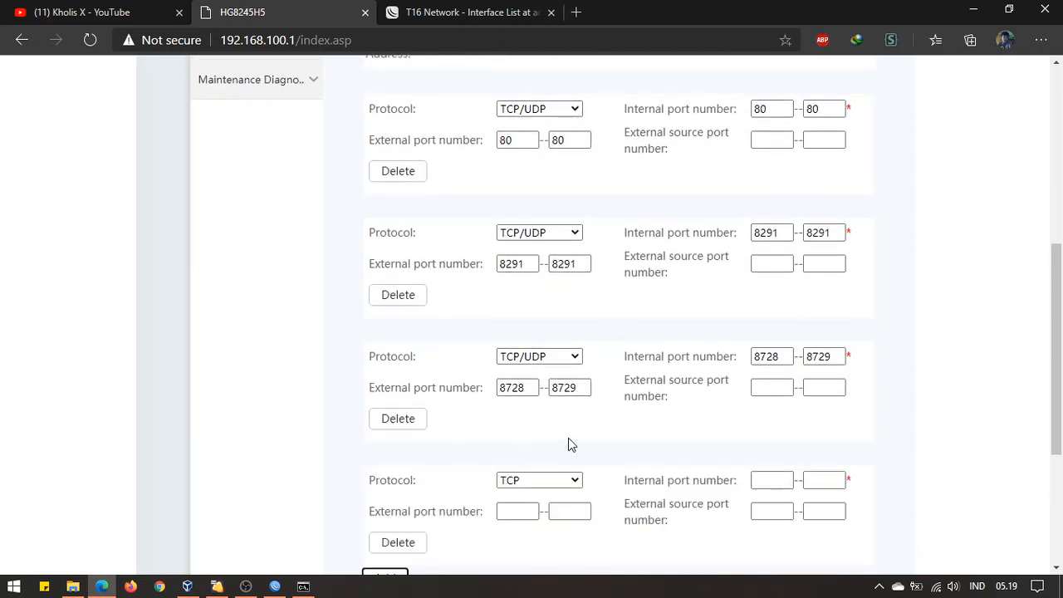
{"action": "scroll", "coordinate": [568, 438], "scroll_direction": "down", "scroll_amount": 2}
{"action": "left_click", "coordinate": [572, 327]}
{"action": "left_click", "coordinate": [555, 373]}
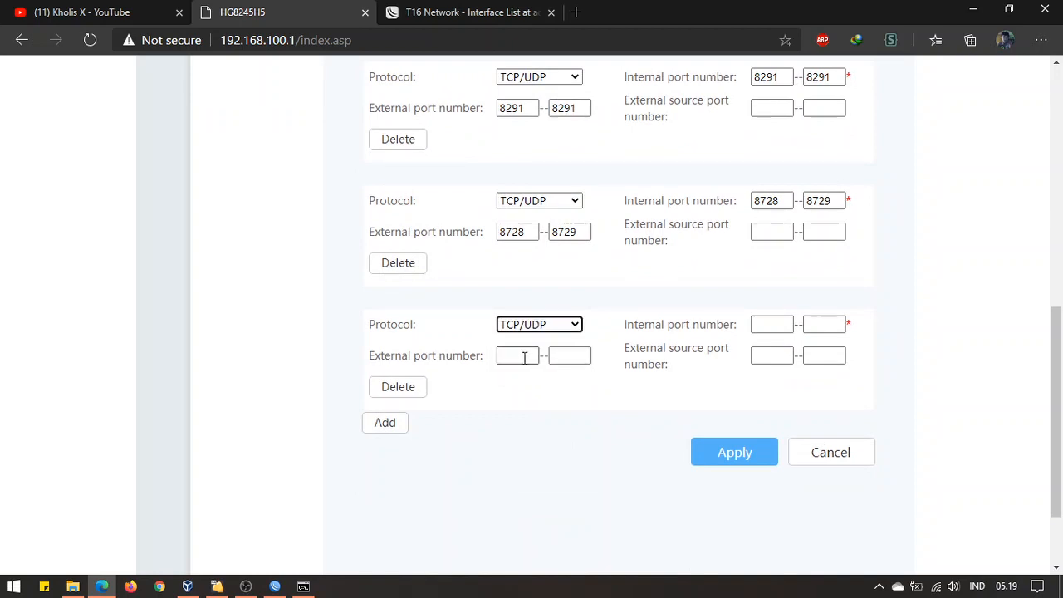
{"action": "left_click", "coordinate": [526, 356]}
{"action": "left_click", "coordinate": [277, 588]}
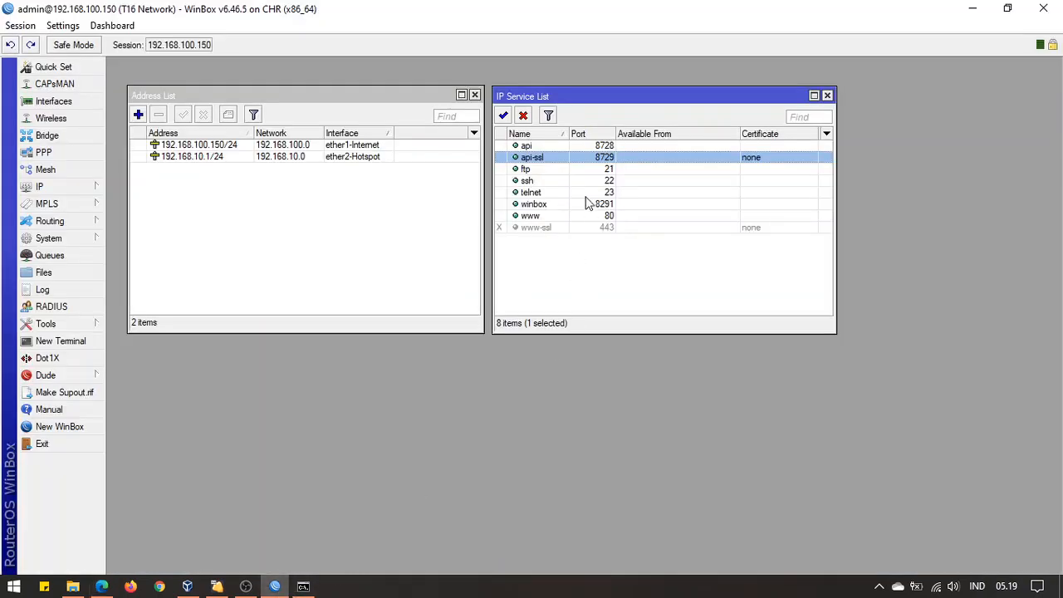
{"action": "left_click", "coordinate": [544, 170]}
{"action": "left_click", "coordinate": [548, 192]}
{"action": "left_click", "coordinate": [619, 159]}
Map the fourth entry's external and internal ports 21–23, then apply the MikroTik rule
{"action": "left_click", "coordinate": [101, 587]}
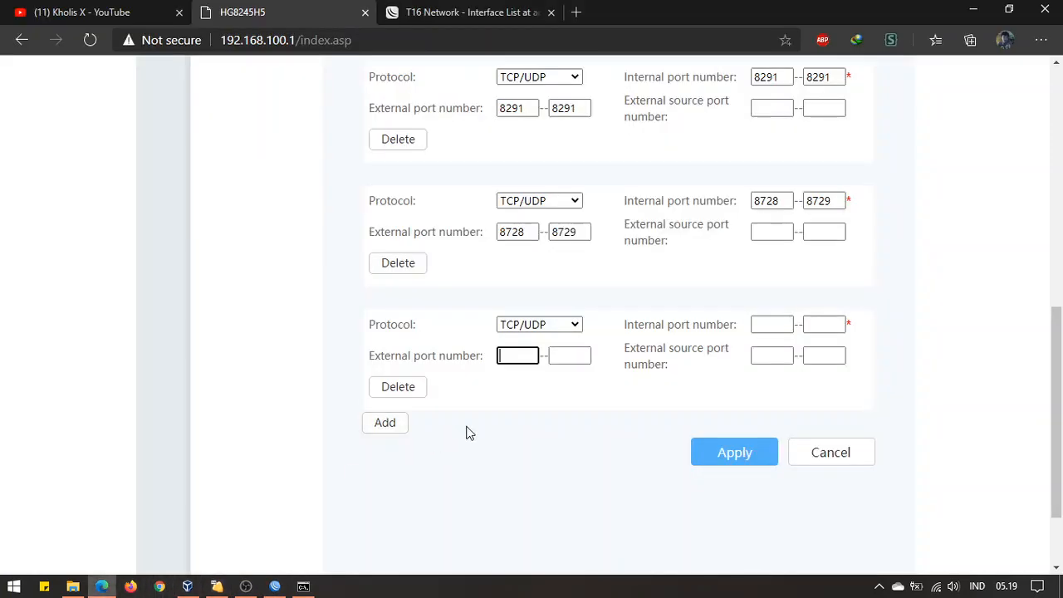
{"action": "left_click", "coordinate": [506, 362]}
{"action": "type", "text": "21"}
{"action": "key", "text": "Tab"}
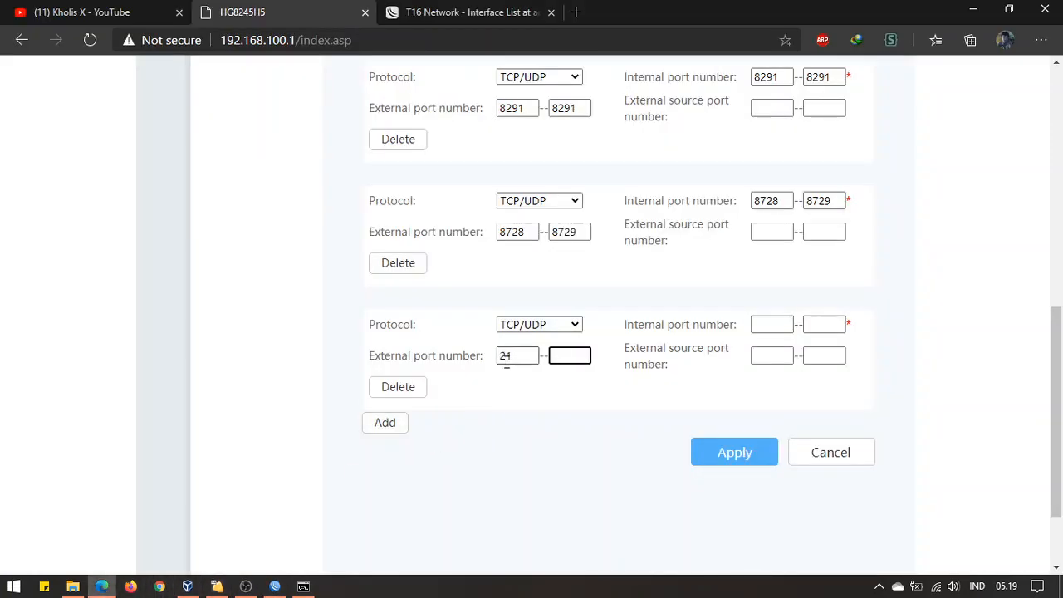
{"action": "left_click", "coordinate": [781, 325]}
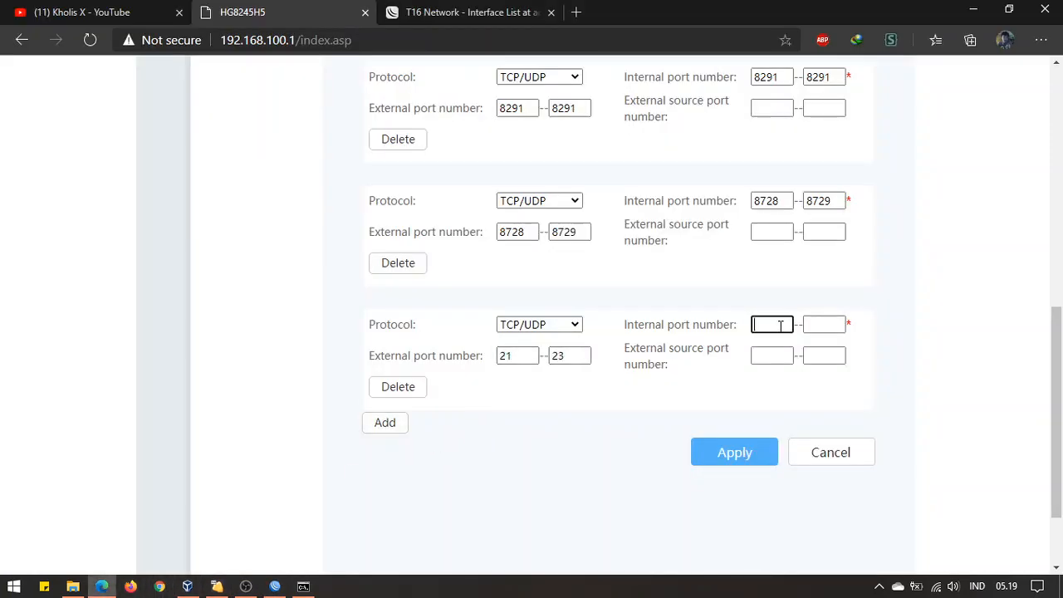
{"action": "key", "text": "Tab"}
{"action": "left_click", "coordinate": [546, 424]}
{"action": "scroll", "coordinate": [553, 406], "scroll_direction": "up", "scroll_amount": 3}
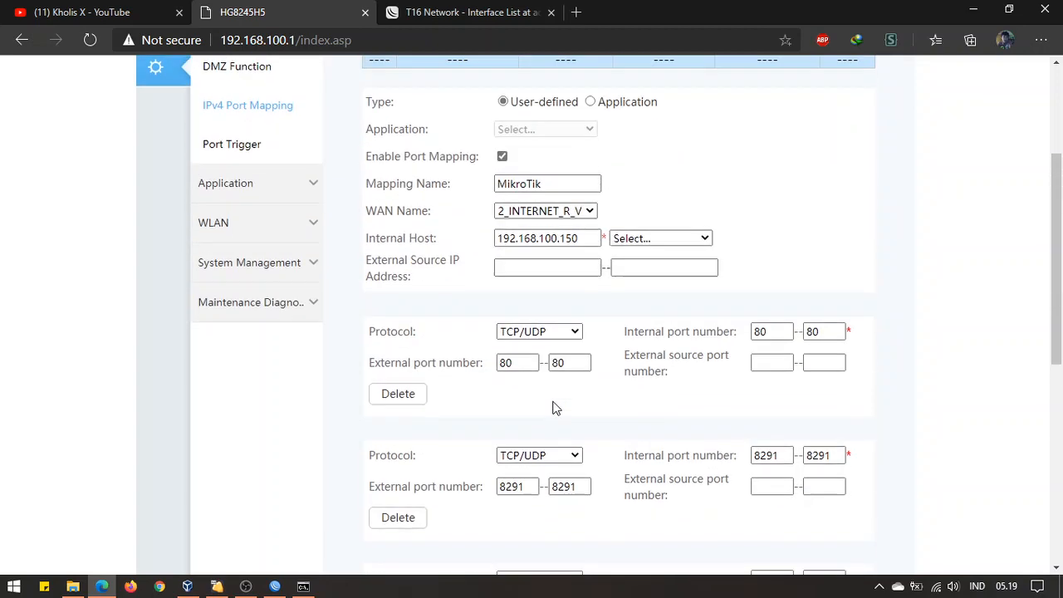
{"action": "scroll", "coordinate": [579, 307], "scroll_direction": "down", "scroll_amount": 3}
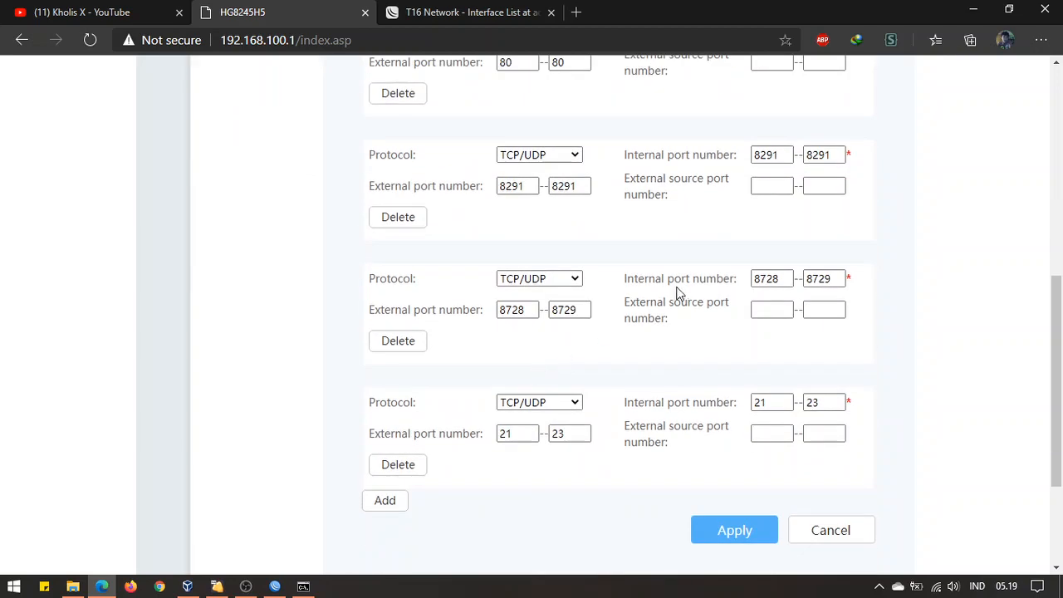
{"action": "left_click", "coordinate": [751, 462]}
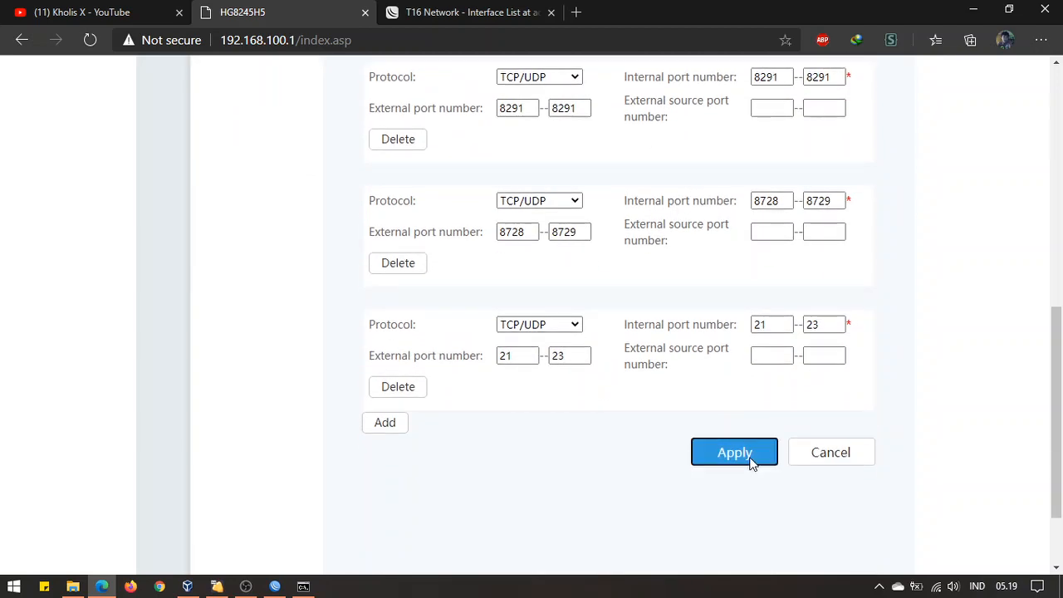
Scroll through the applied rule page and open the DMZ Function settings
{"action": "scroll", "coordinate": [907, 320], "scroll_direction": "up", "scroll_amount": 3}
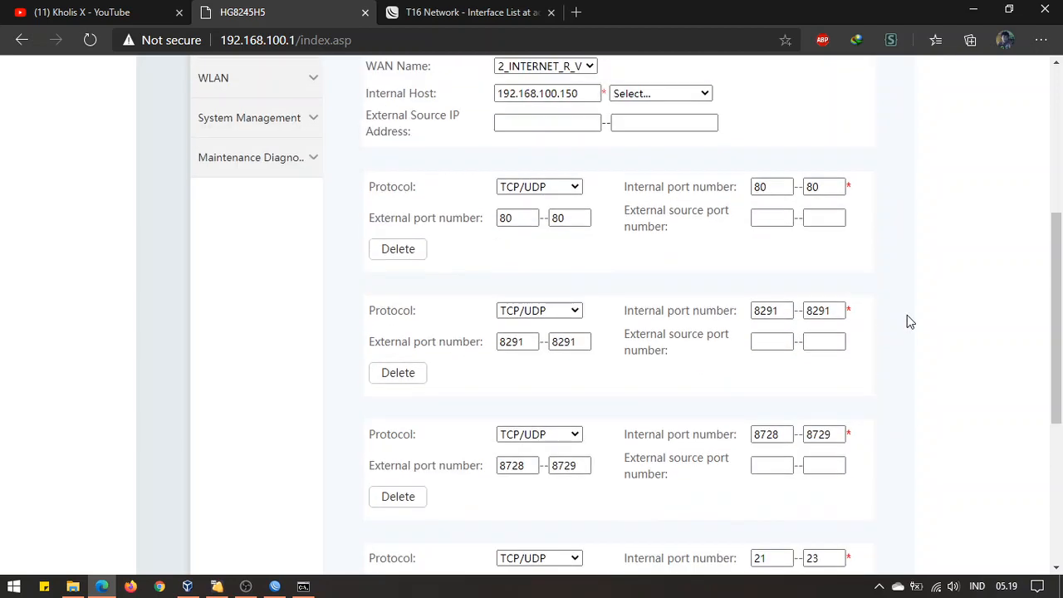
{"action": "scroll", "coordinate": [907, 320], "scroll_direction": "down", "scroll_amount": 4}
{"action": "scroll", "coordinate": [803, 368], "scroll_direction": "up", "scroll_amount": 6}
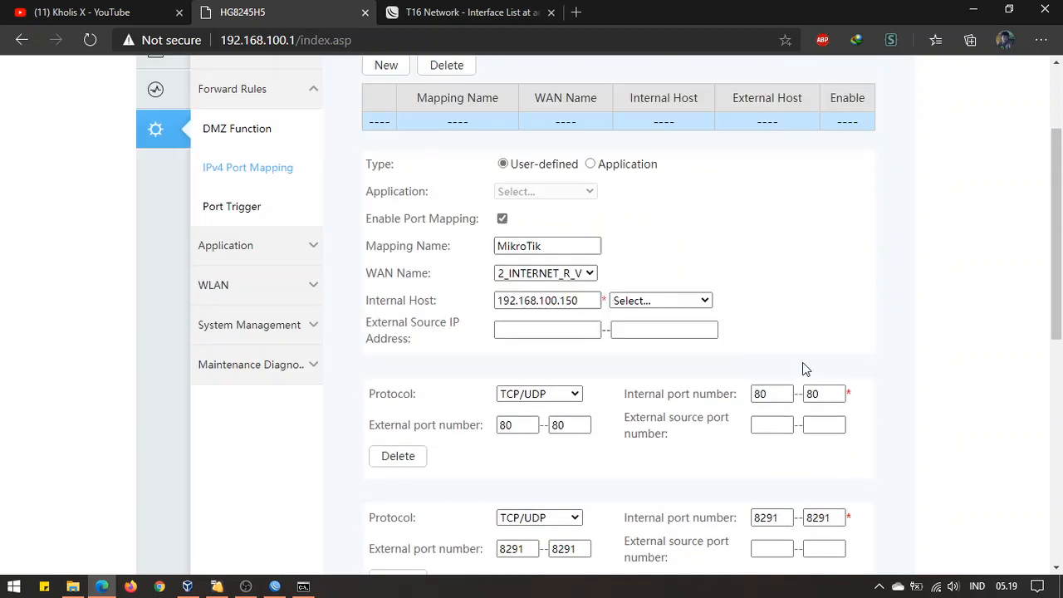
{"action": "scroll", "coordinate": [802, 368], "scroll_direction": "up", "scroll_amount": 2}
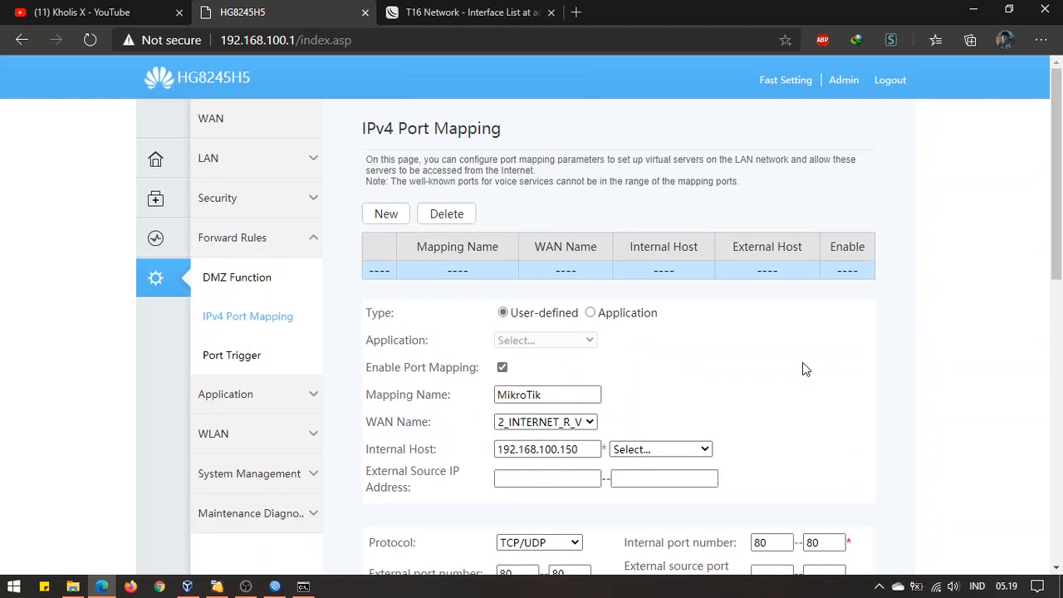
{"action": "scroll", "coordinate": [550, 286], "scroll_direction": "down", "scroll_amount": 7}
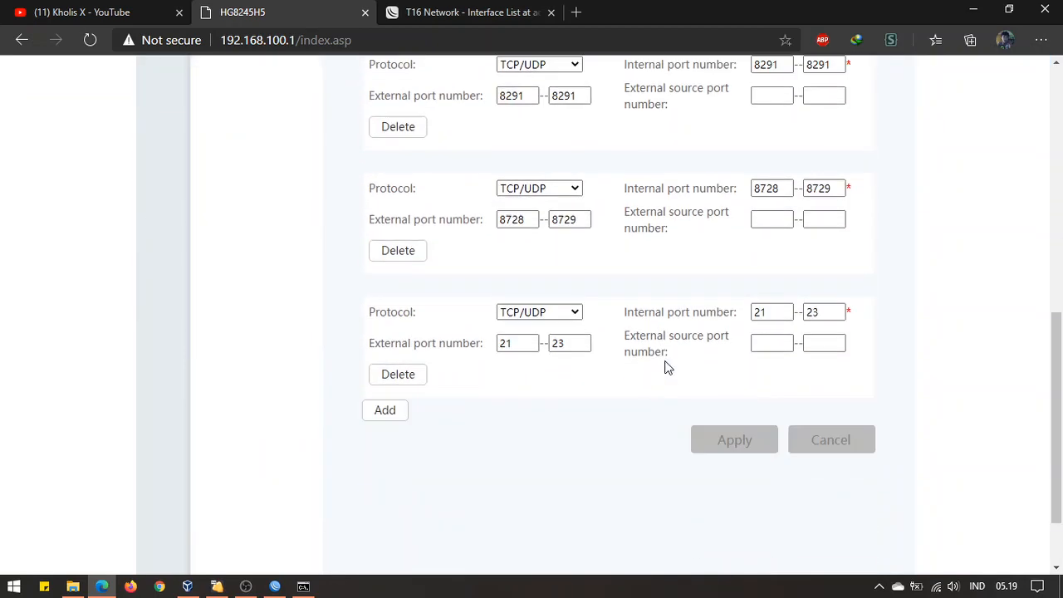
{"action": "scroll", "coordinate": [689, 365], "scroll_direction": "down", "scroll_amount": 1}
{"action": "scroll", "coordinate": [257, 237], "scroll_direction": "up", "scroll_amount": 9}
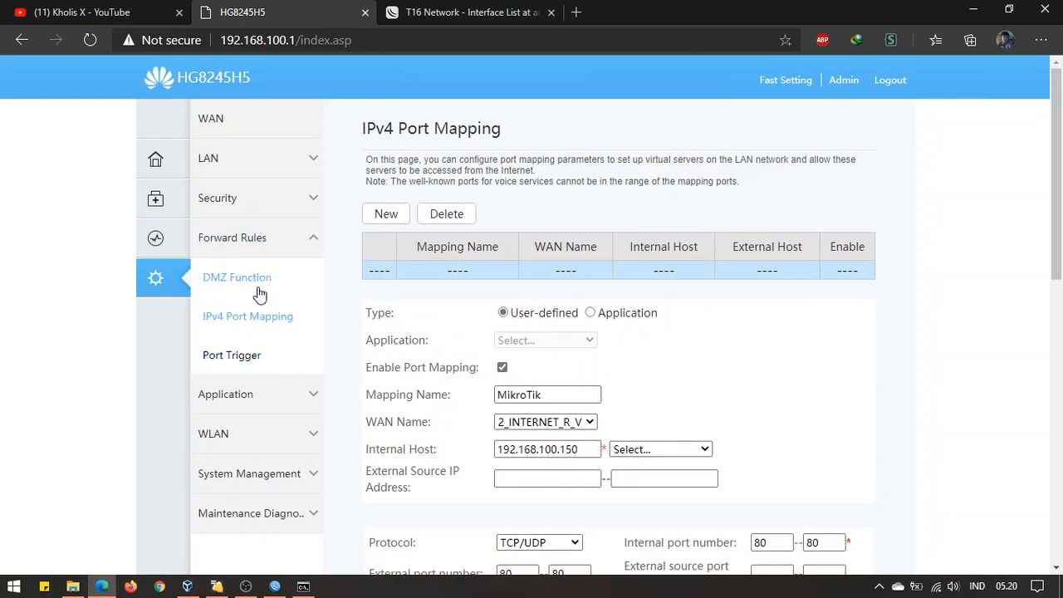
{"action": "left_click", "coordinate": [260, 292]}
Reselect IPv4 Port Mapping and reload 192.168.100.1/index.asp when the pane stays blank
{"action": "scroll", "coordinate": [442, 275], "scroll_direction": "down", "scroll_amount": 4}
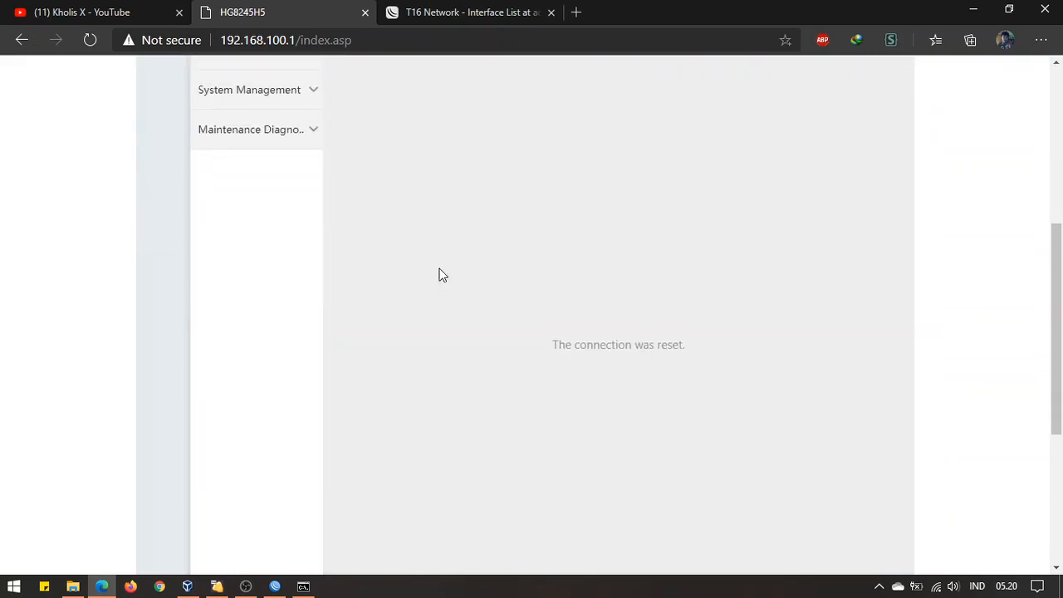
{"action": "scroll", "coordinate": [440, 275], "scroll_direction": "up", "scroll_amount": 4}
{"action": "scroll", "coordinate": [438, 275], "scroll_direction": "down", "scroll_amount": 4}
{"action": "scroll", "coordinate": [665, 366], "scroll_direction": "down", "scroll_amount": 2}
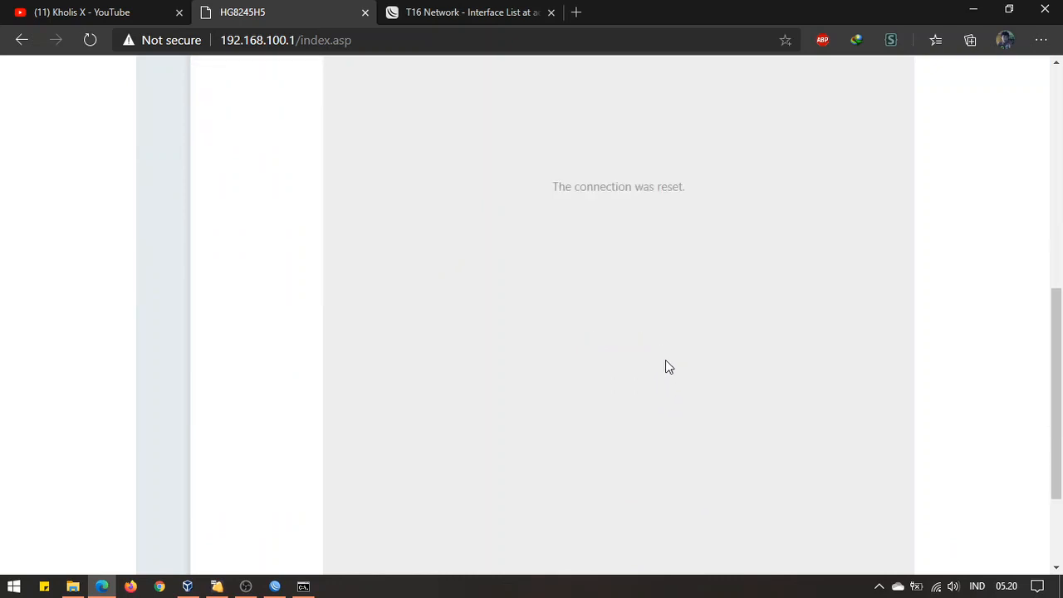
{"action": "scroll", "coordinate": [392, 352], "scroll_direction": "up", "scroll_amount": 6}
{"action": "left_click", "coordinate": [260, 317]}
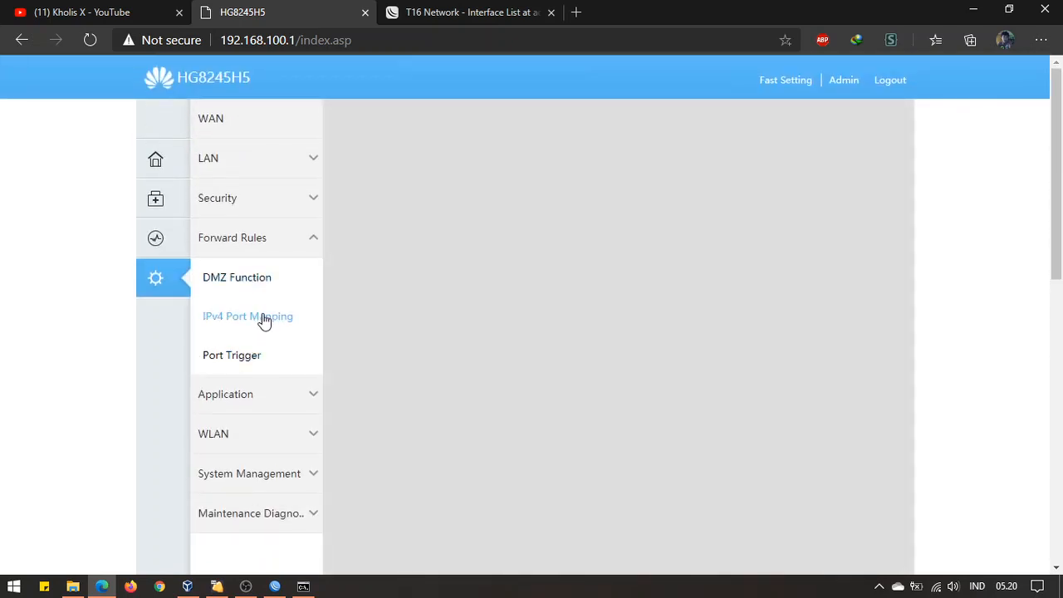
{"action": "left_click", "coordinate": [499, 35]}
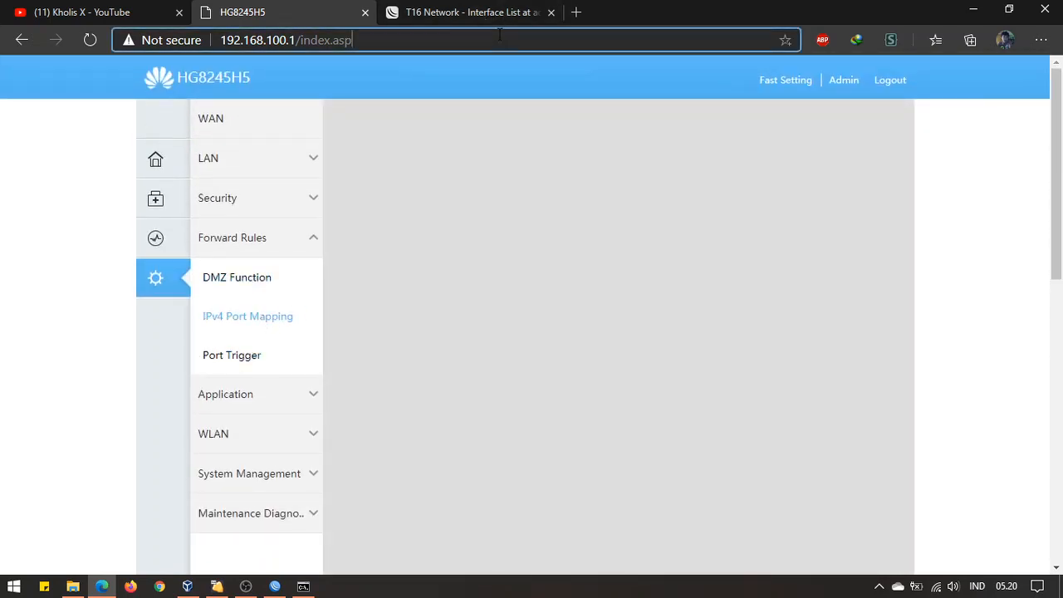
{"action": "key", "text": "Return"}
{"action": "left_click", "coordinate": [500, 35]}
Reload the router at its root address 192.168.100.1 and log in with the saved administrator credentials
{"action": "left_click", "coordinate": [97, 36]}
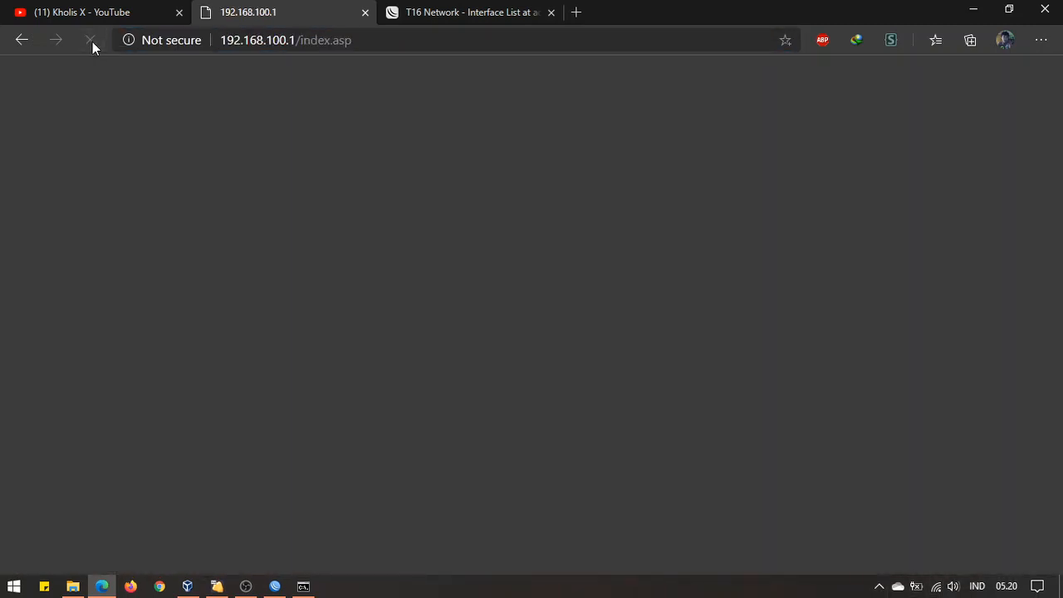
{"action": "left_click", "coordinate": [388, 40]}
{"action": "left_click", "coordinate": [388, 39]}
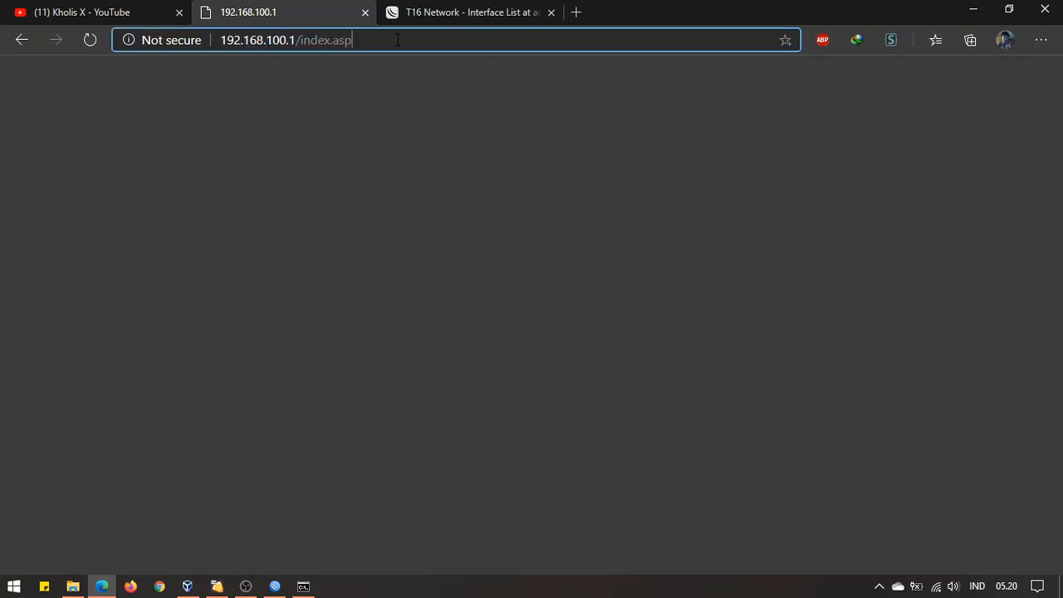
{"action": "left_click_drag", "start_coordinate": [397, 40], "coordinate": [299, 75]}
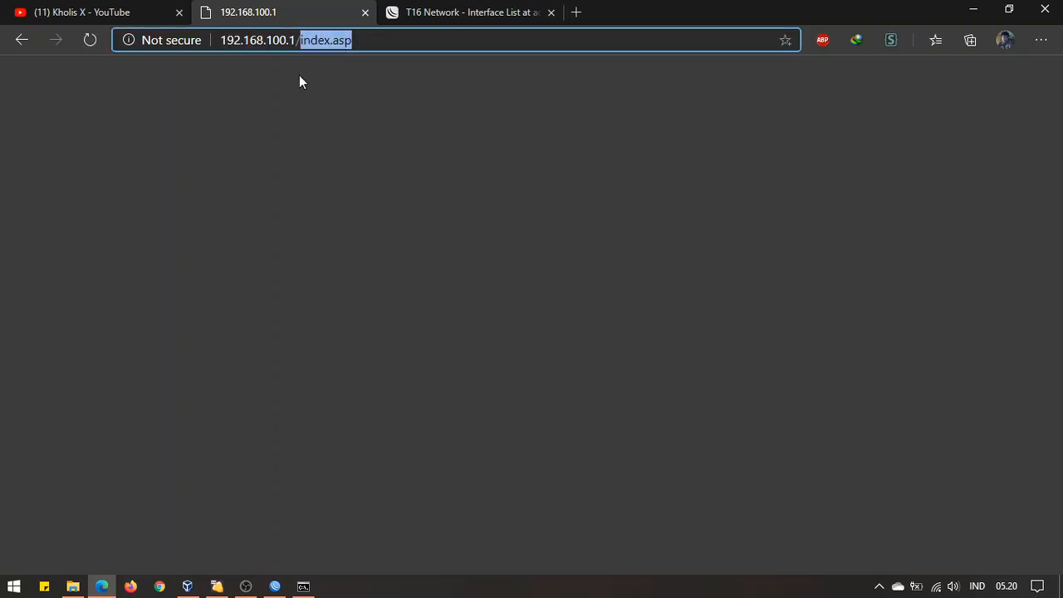
{"action": "key", "text": "BackSpace"}
{"action": "key", "text": "Return"}
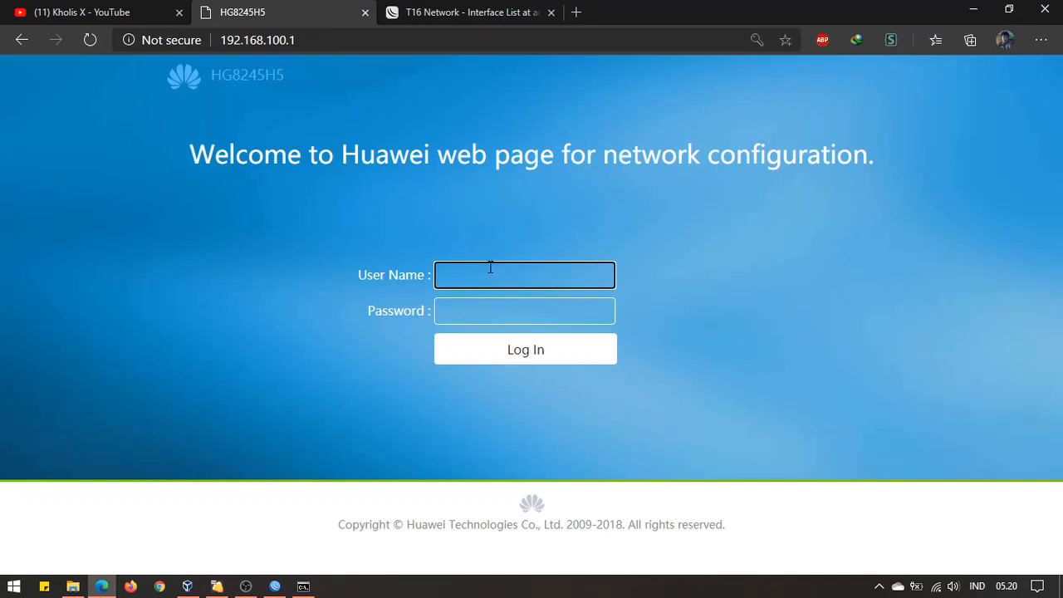
{"action": "left_click", "coordinate": [490, 267]}
{"action": "left_click", "coordinate": [502, 308]}
{"action": "left_click", "coordinate": [508, 348]}
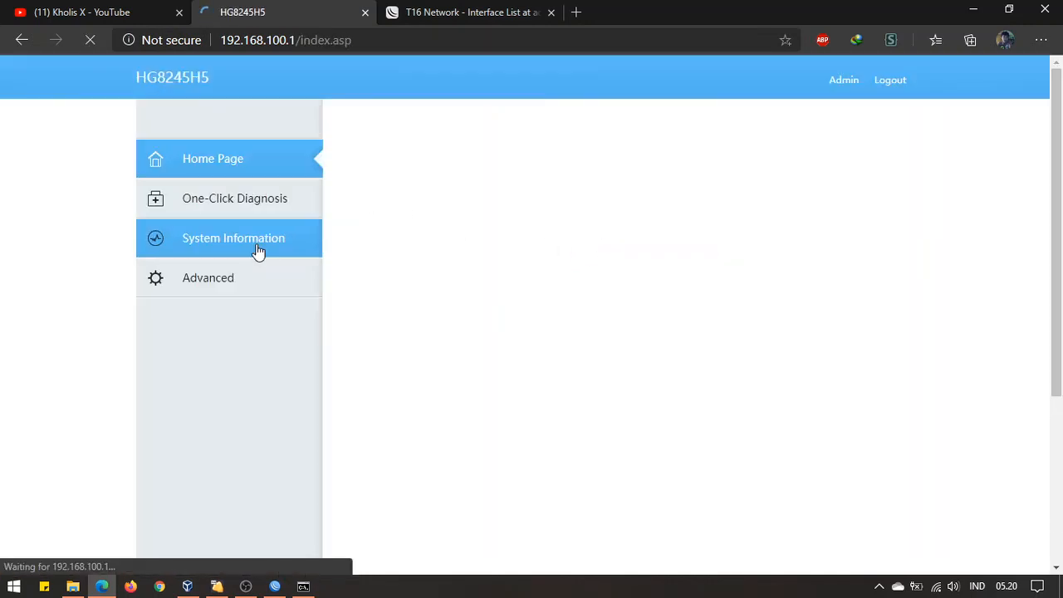
Go to Advanced > Forward Rules > IPv4 Port Mapping and start a new mapping entry
{"action": "mouse_move", "coordinate": [172, 277]}
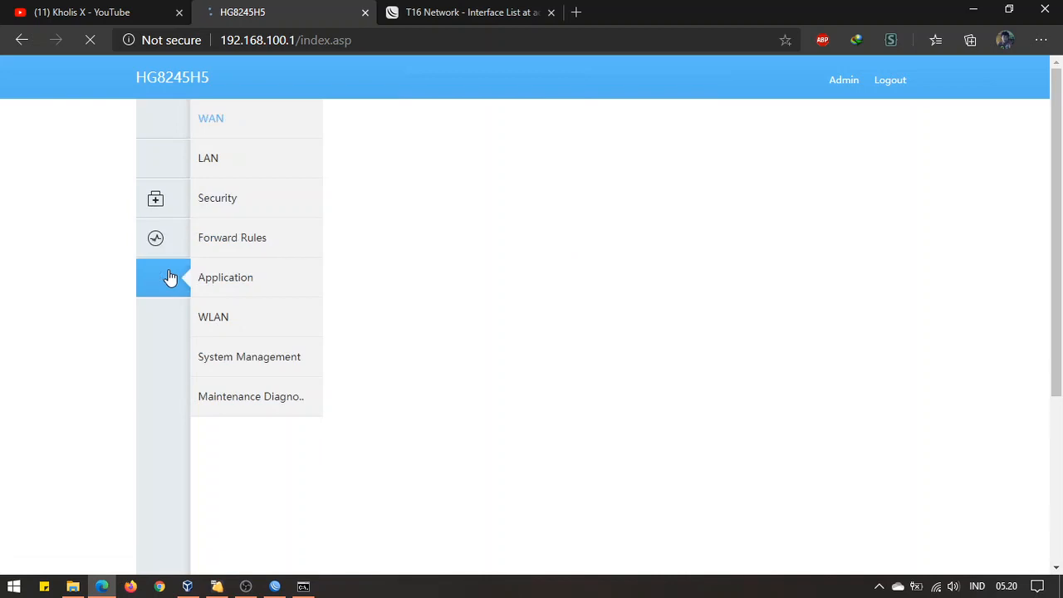
{"action": "left_click", "coordinate": [283, 250]}
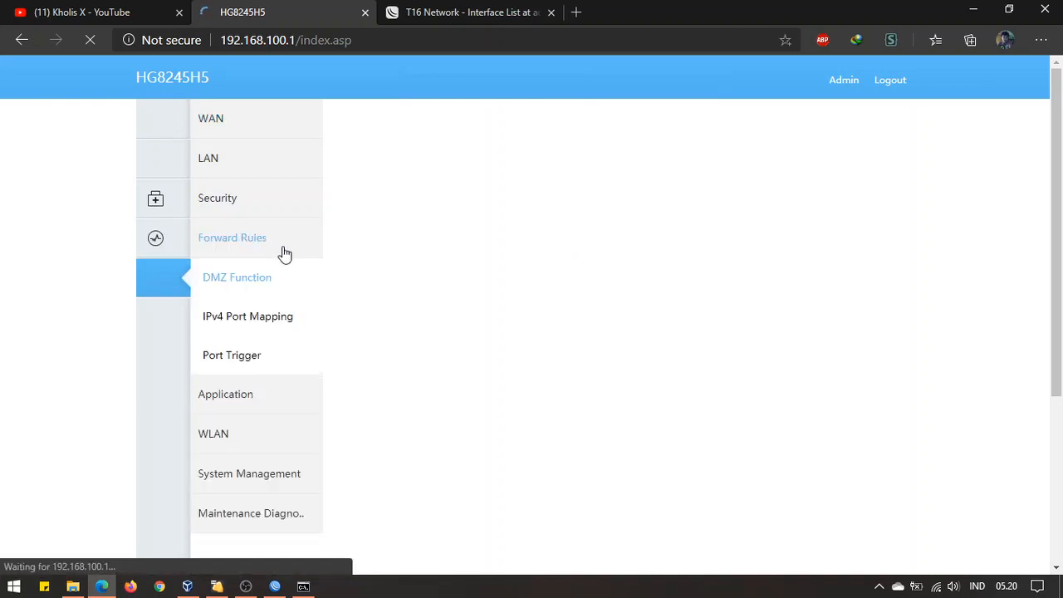
{"action": "left_click", "coordinate": [274, 321]}
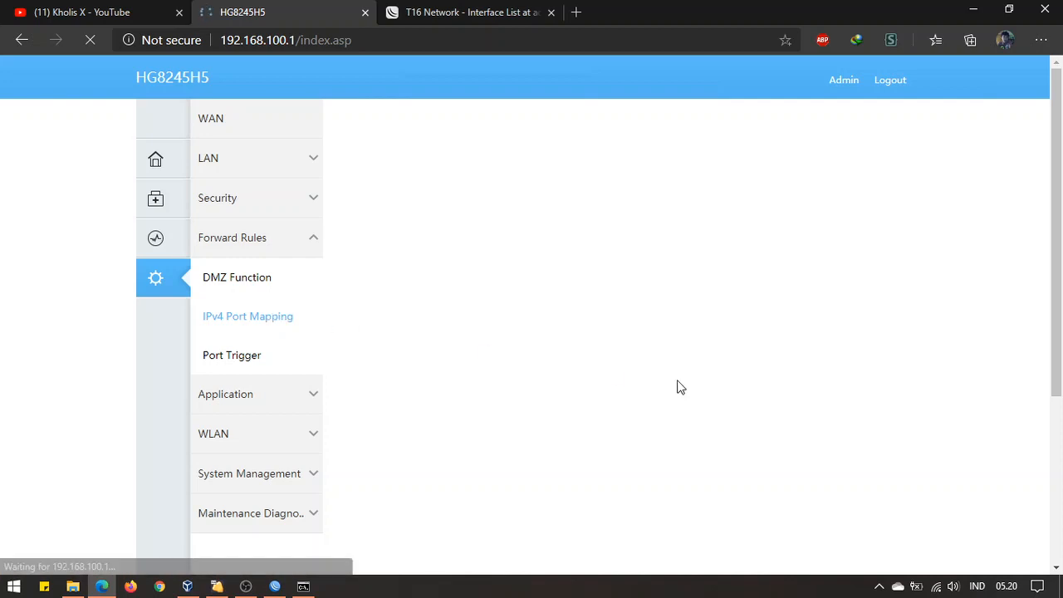
{"action": "scroll", "coordinate": [655, 366], "scroll_direction": "down", "scroll_amount": 3}
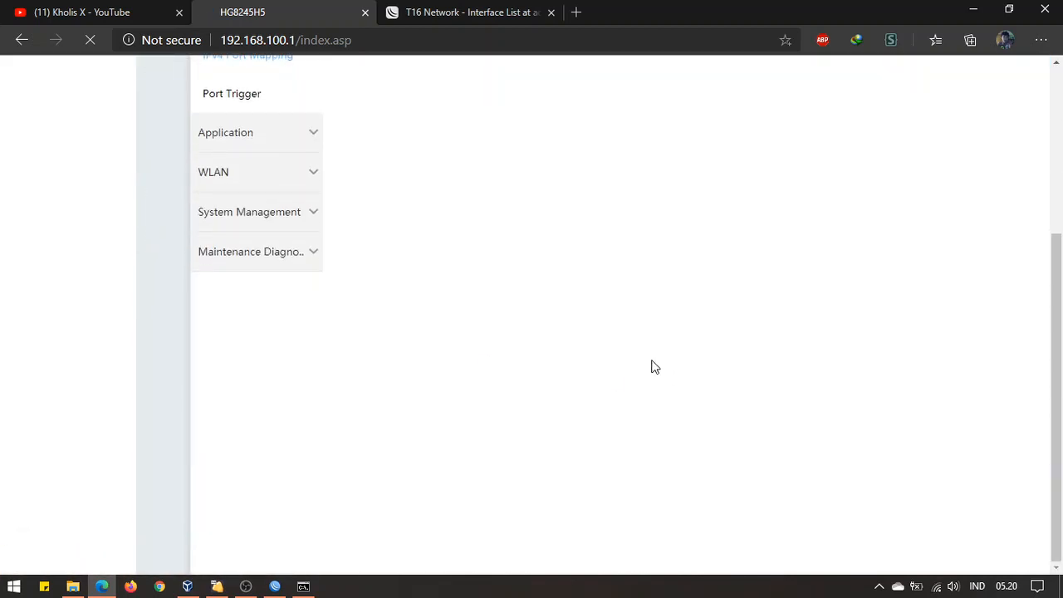
{"action": "scroll", "coordinate": [653, 366], "scroll_direction": "up", "scroll_amount": 3}
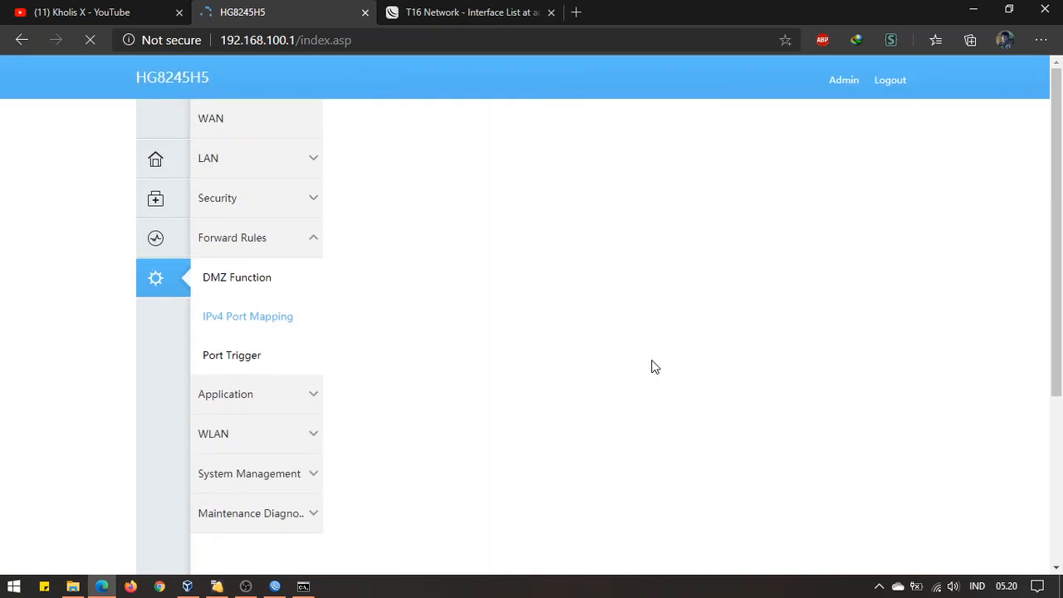
{"action": "left_click", "coordinate": [463, 14]}
{"action": "left_click", "coordinate": [150, 12]}
{"action": "left_click", "coordinate": [264, 10]}
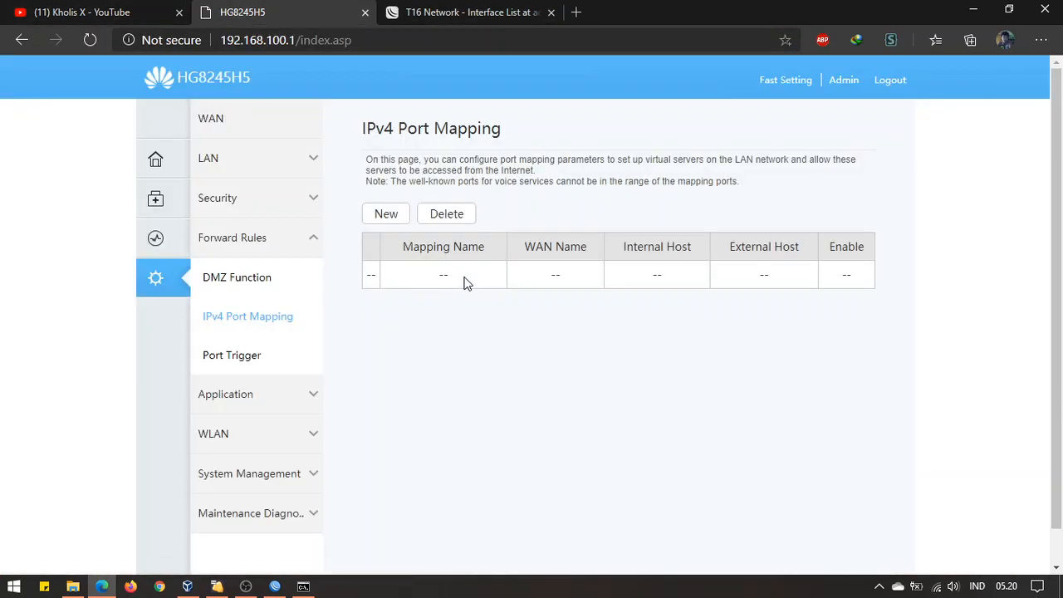
{"action": "left_click", "coordinate": [389, 218]}
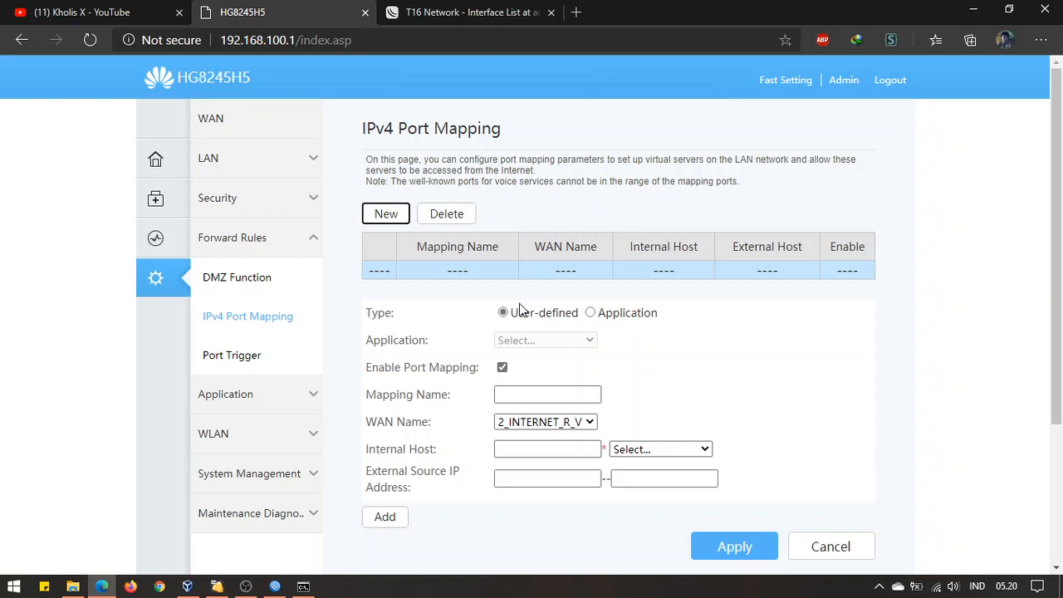
Create the MikroTik mapping rule with internal host 192.168.100.150 and apply it
{"action": "left_click", "coordinate": [537, 395]}
{"action": "type", "text": "MikroTik"}
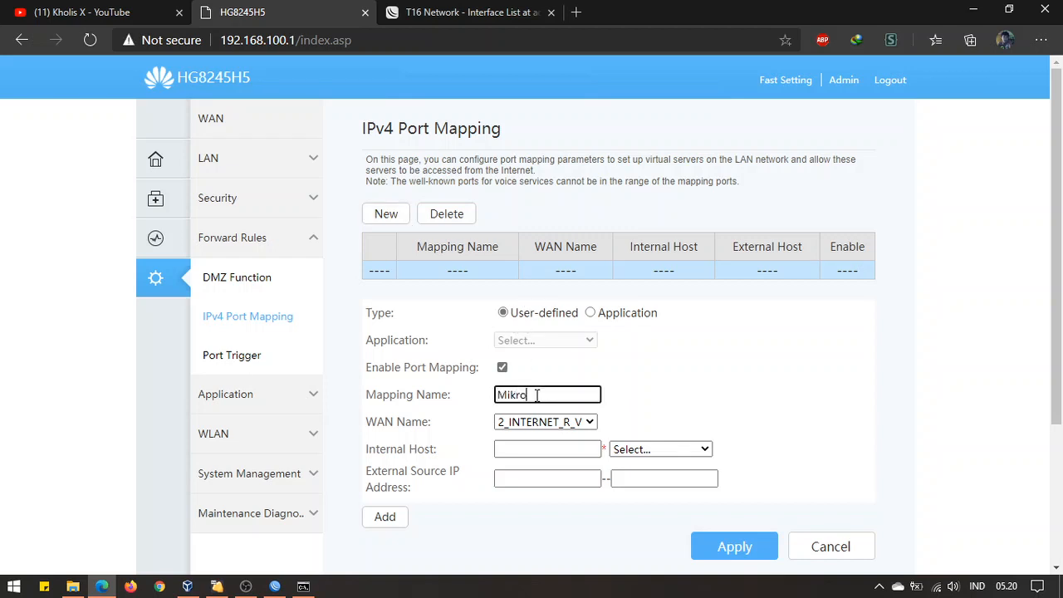
{"action": "left_click", "coordinate": [536, 453]}
{"action": "type", "text": "192.168.100.150"}
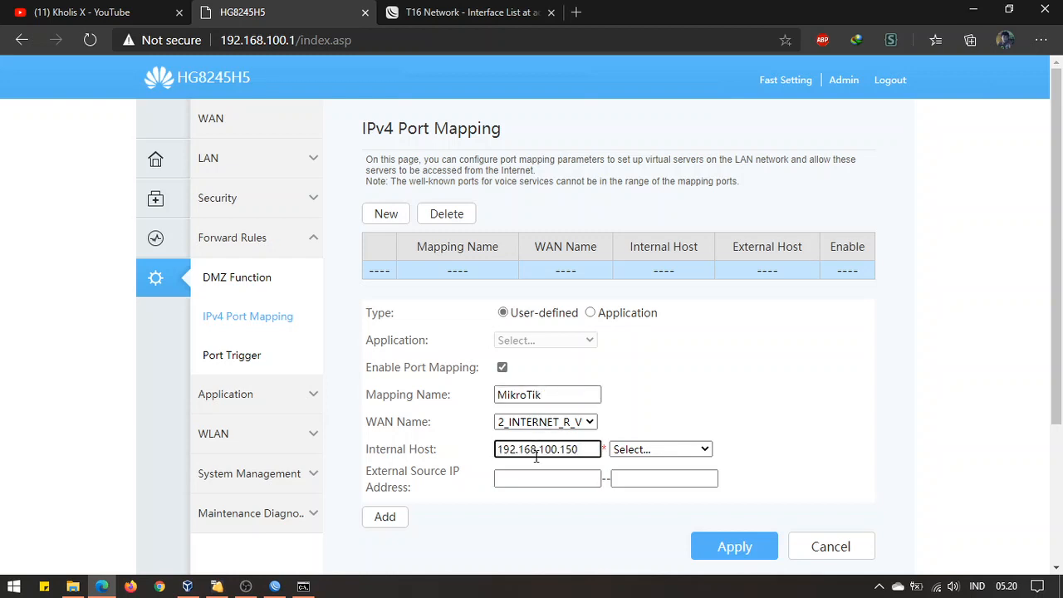
{"action": "left_click", "coordinate": [699, 545]}
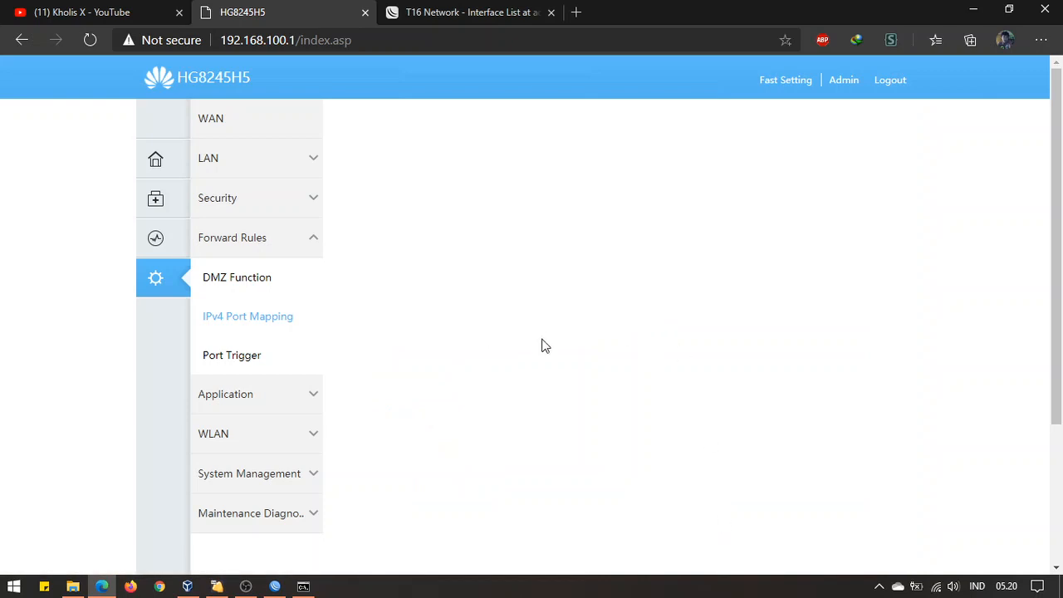
{"action": "scroll", "coordinate": [482, 339], "scroll_direction": "down", "scroll_amount": 2}
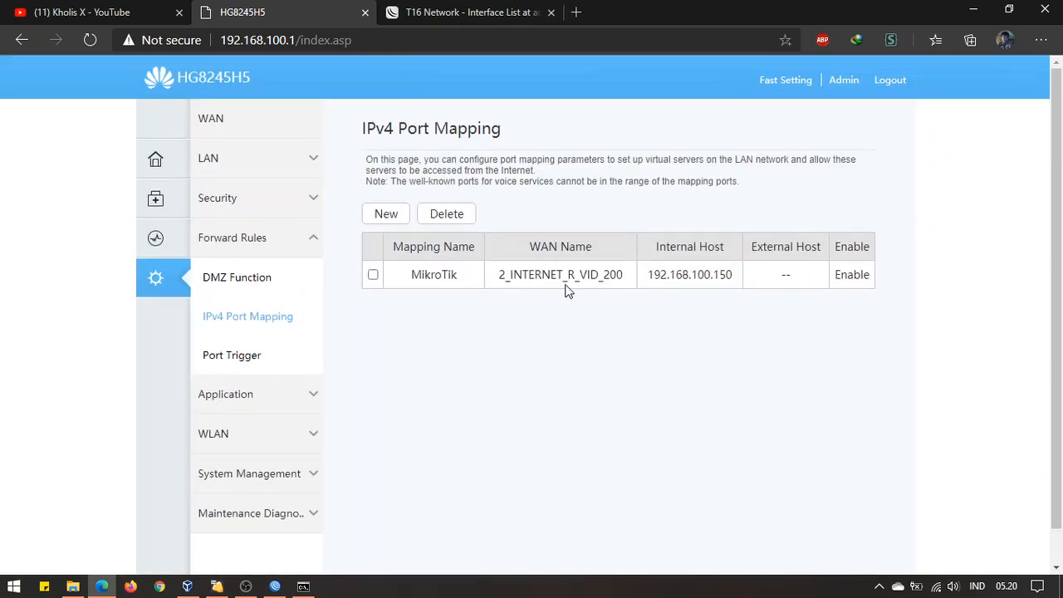
Add a TCP/UDP entry to the MikroTik rule forwarding external port 80 to internal port 80
{"action": "left_click", "coordinate": [565, 289]}
{"action": "scroll", "coordinate": [594, 358], "scroll_direction": "down", "scroll_amount": 3}
{"action": "left_click", "coordinate": [385, 318]}
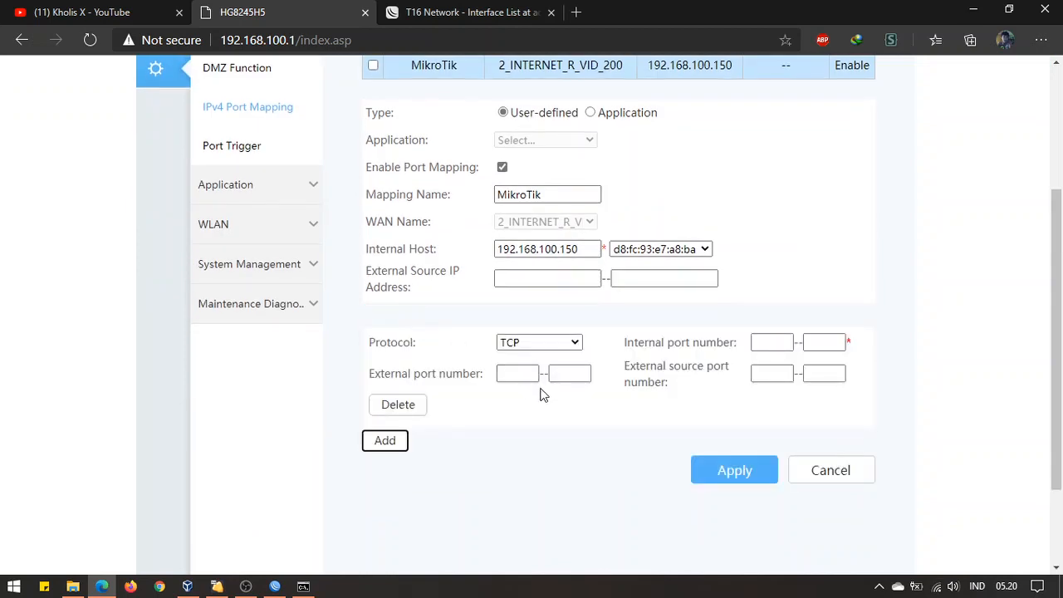
{"action": "left_click", "coordinate": [532, 343]}
{"action": "left_click", "coordinate": [546, 390]}
{"action": "left_click", "coordinate": [520, 373]}
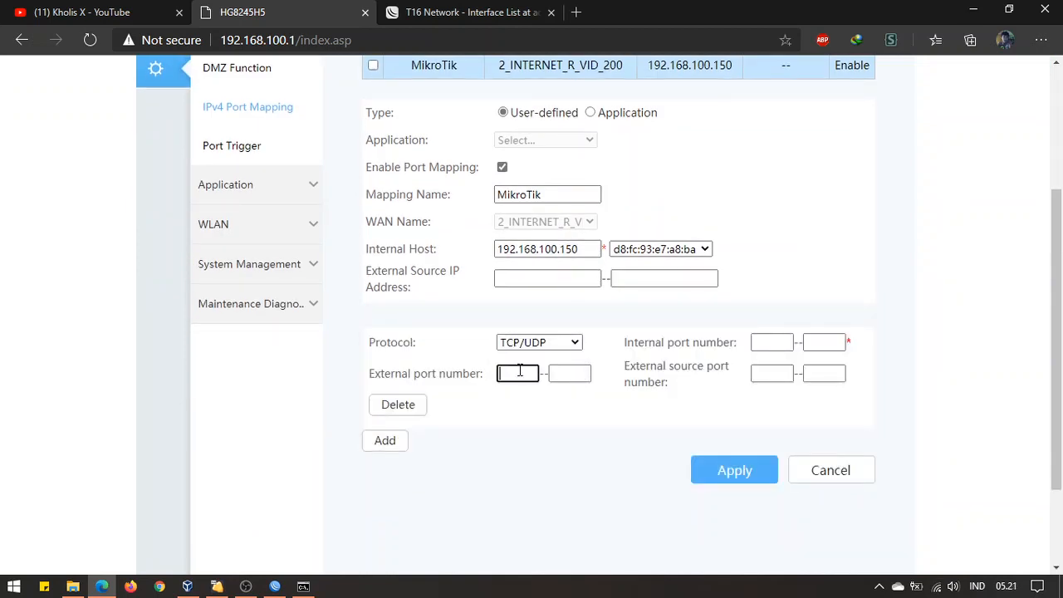
{"action": "key", "text": "Tab"}
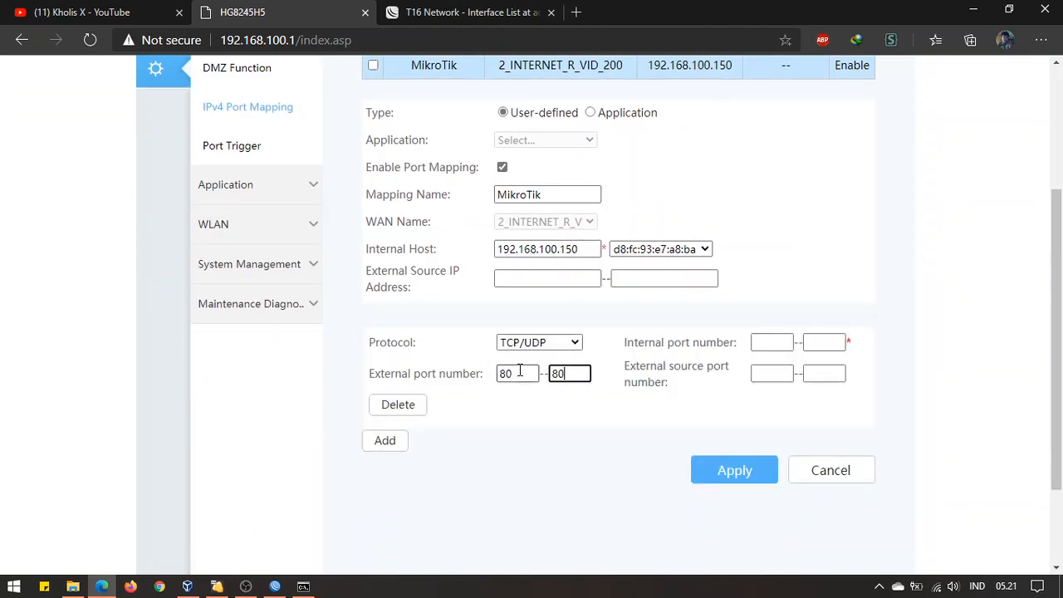
{"action": "type", "text": "80"}
{"action": "left_click", "coordinate": [780, 347]}
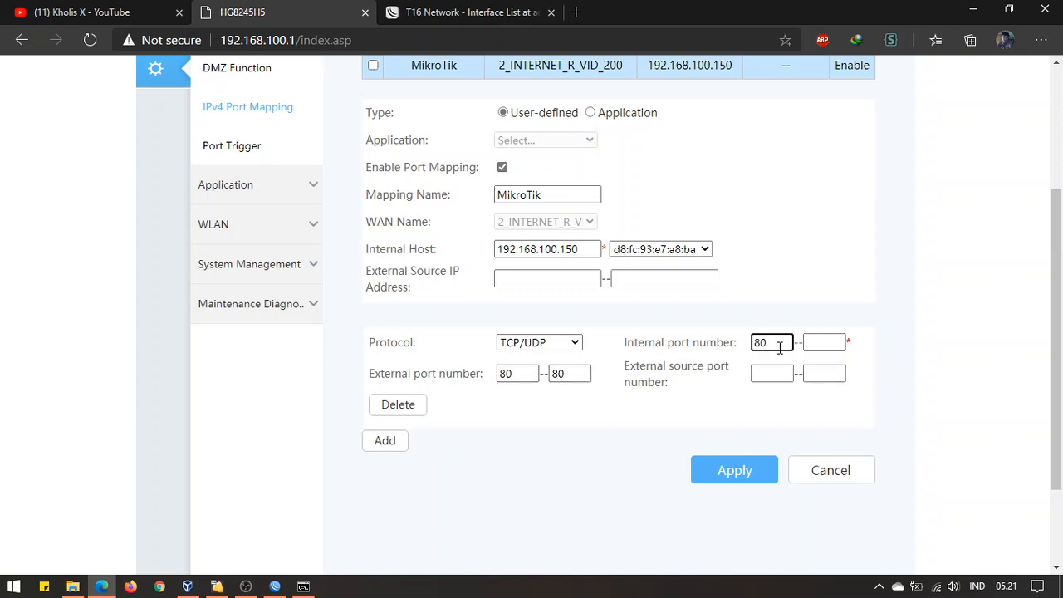
{"action": "key", "text": "Tab"}
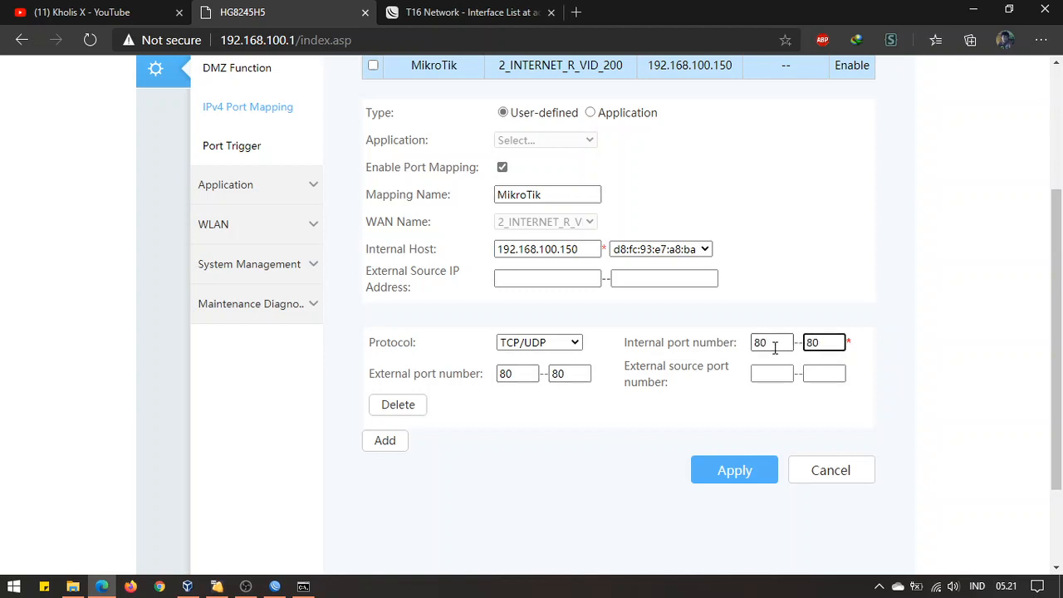
{"action": "type", "text": "80"}
{"action": "left_click", "coordinate": [712, 470]}
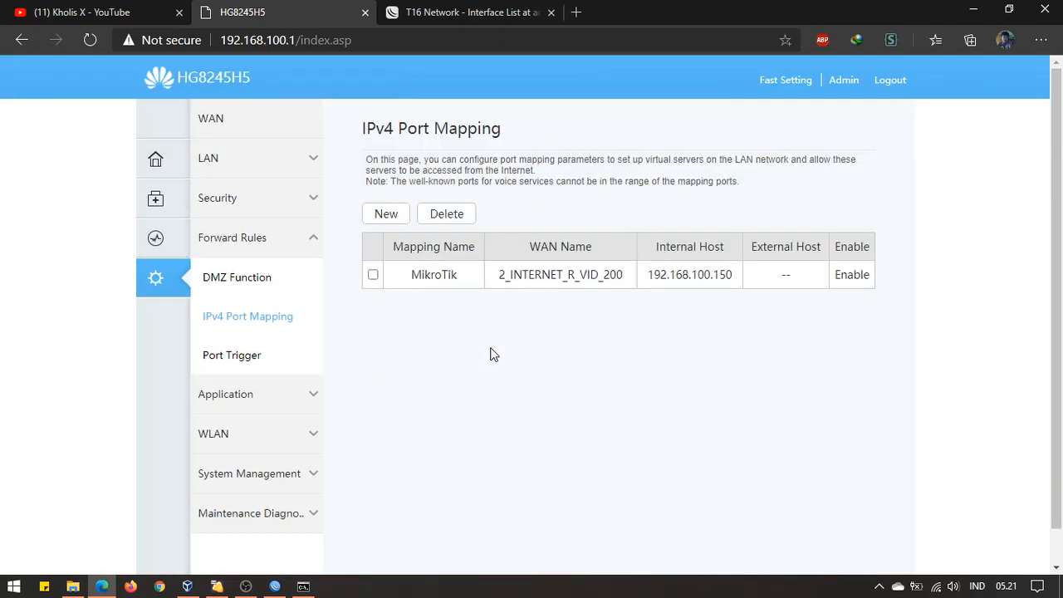
Add a second TCP/UDP port entry to the MikroTik rule
{"action": "left_click", "coordinate": [467, 277]}
{"action": "scroll", "coordinate": [510, 355], "scroll_direction": "down", "scroll_amount": 4}
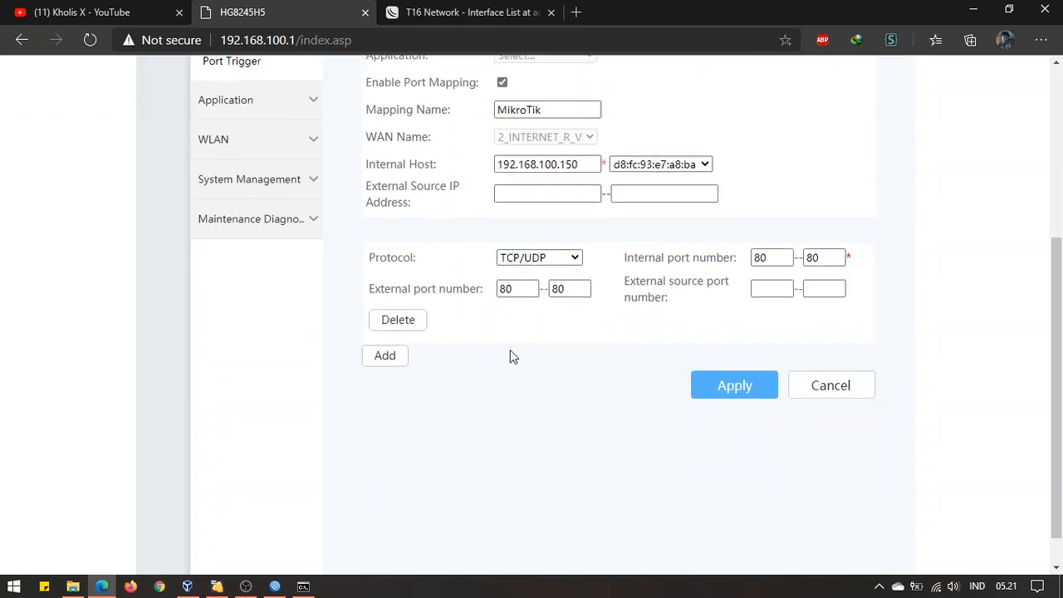
{"action": "left_click", "coordinate": [400, 339]}
{"action": "left_click", "coordinate": [540, 368]}
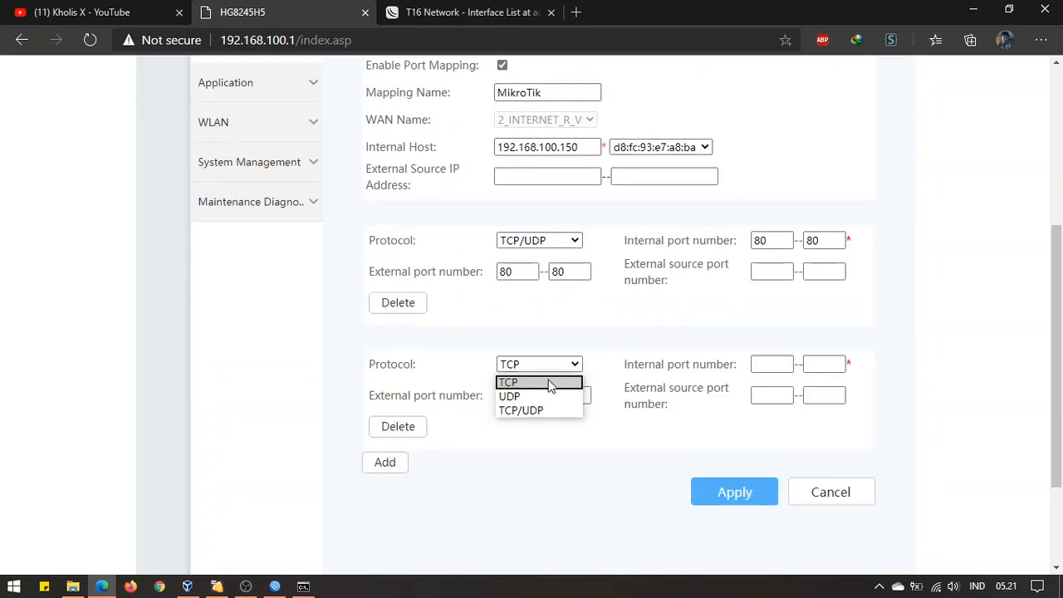
{"action": "left_click", "coordinate": [545, 396]}
{"action": "left_click", "coordinate": [548, 368]}
{"action": "left_click", "coordinate": [532, 410]}
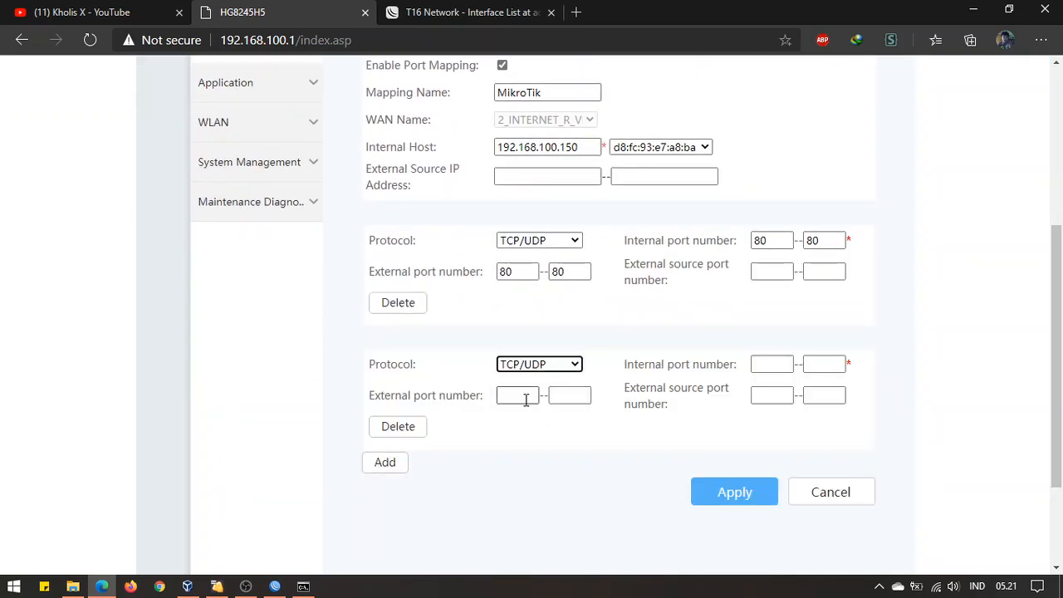
{"action": "left_click", "coordinate": [526, 397]}
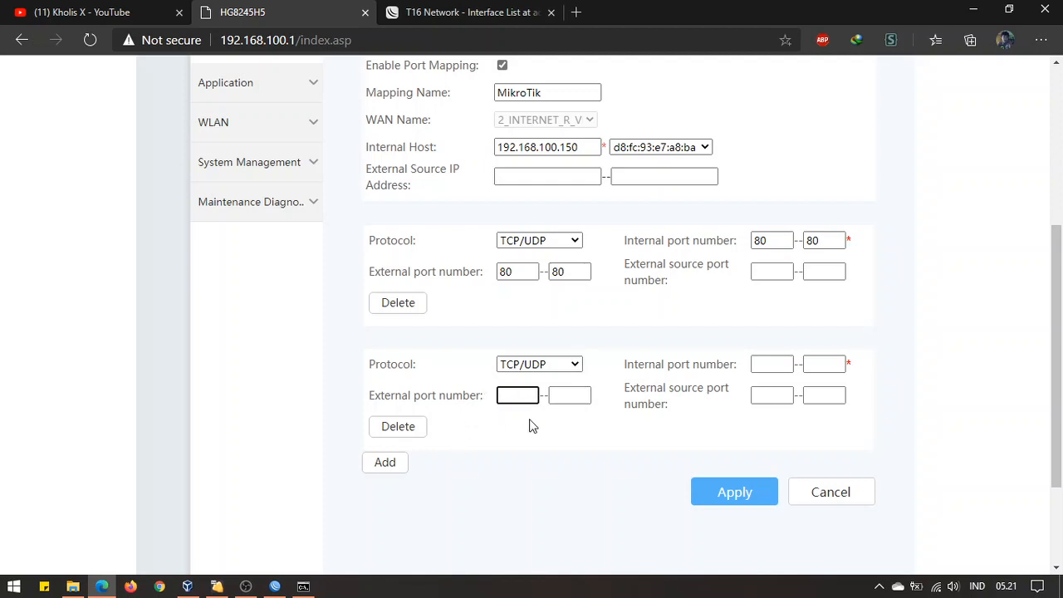
Look up the www and winbox (8291) service ports in WinBox's IP Service List
{"action": "left_click", "coordinate": [275, 587]}
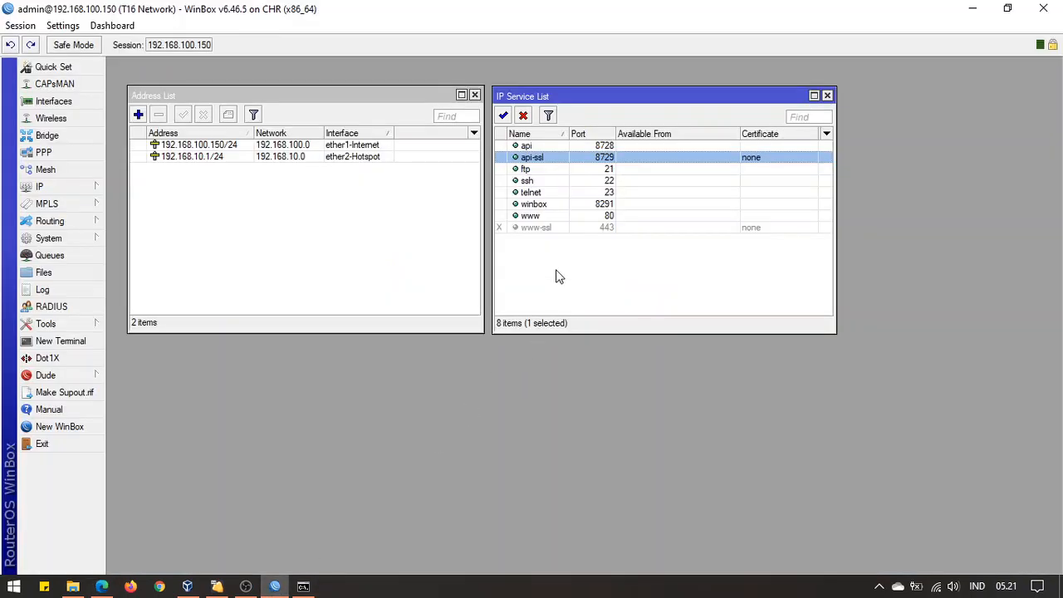
{"action": "left_click", "coordinate": [564, 218]}
{"action": "left_click", "coordinate": [565, 205]}
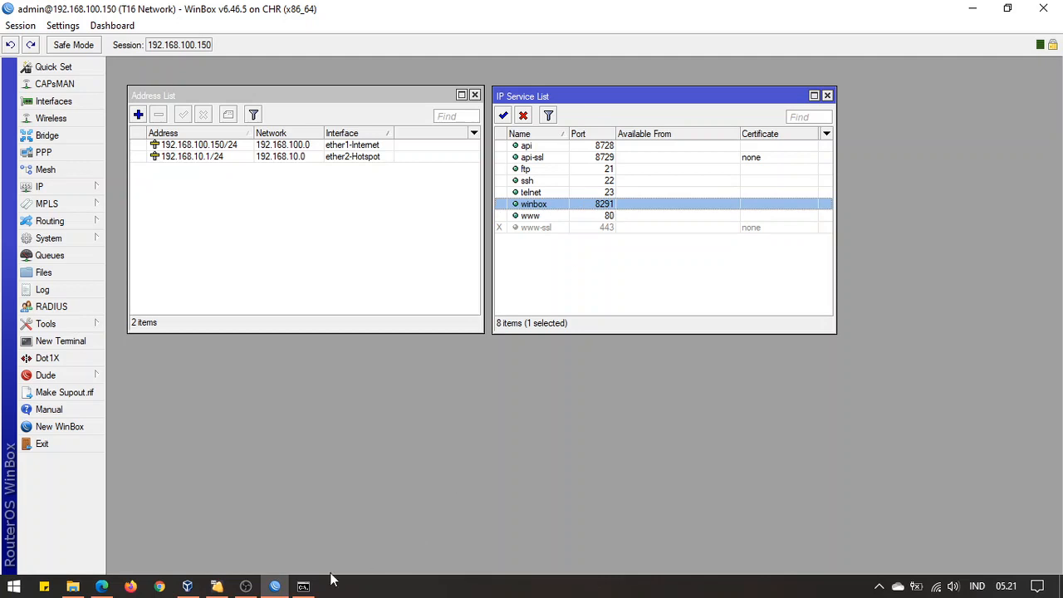
{"action": "left_click", "coordinate": [101, 587]}
Set the second entry to forward external ports 8291–8291 to internal 8291–8291 and apply
{"action": "type", "text": "8"}
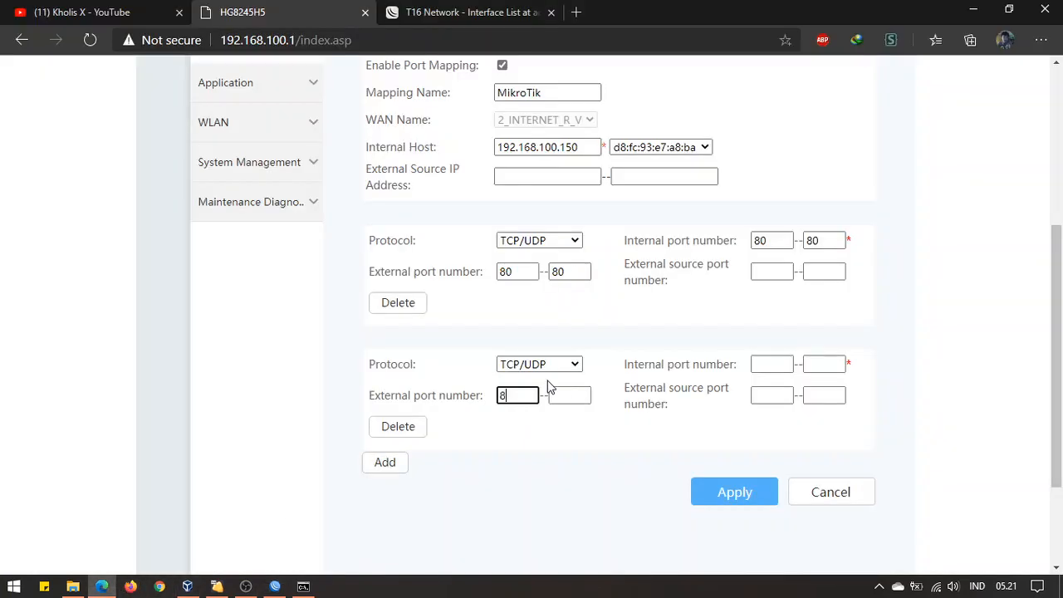
{"action": "type", "text": "291"}
{"action": "key", "text": "Tab"}
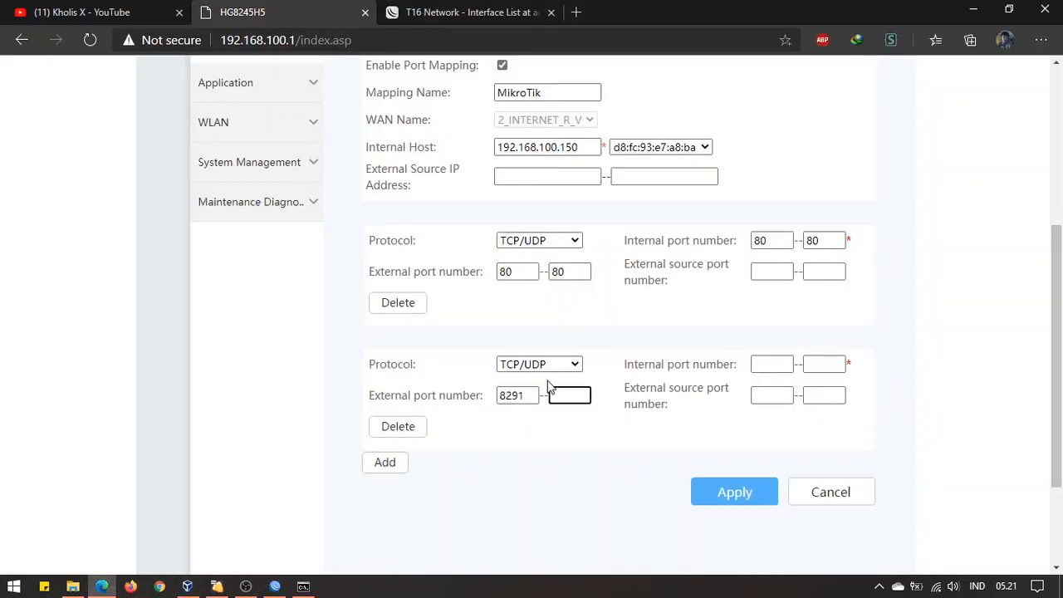
{"action": "left_click", "coordinate": [767, 363]}
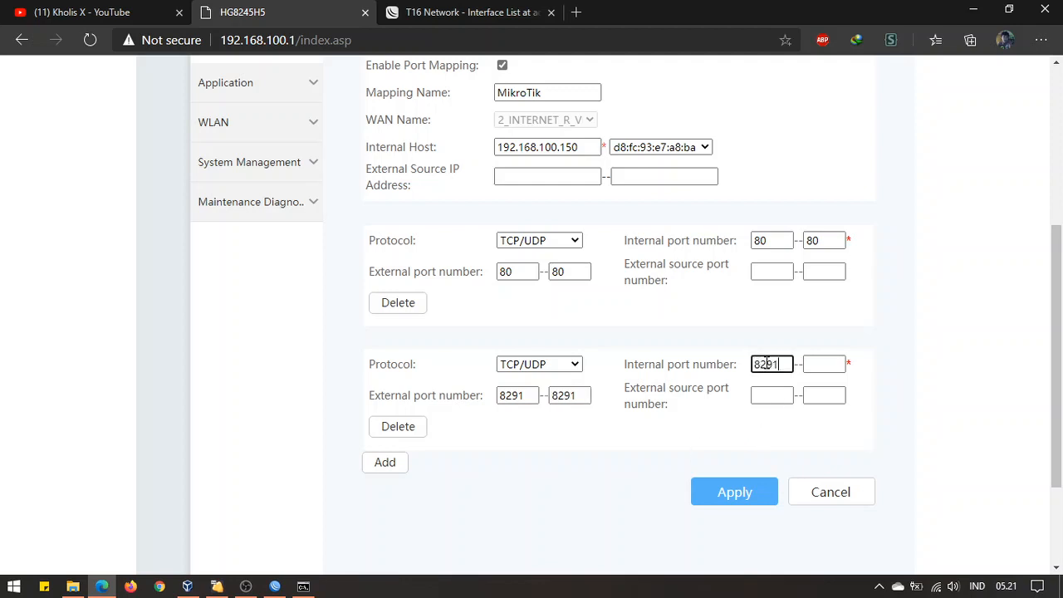
{"action": "key", "text": "Tab"}
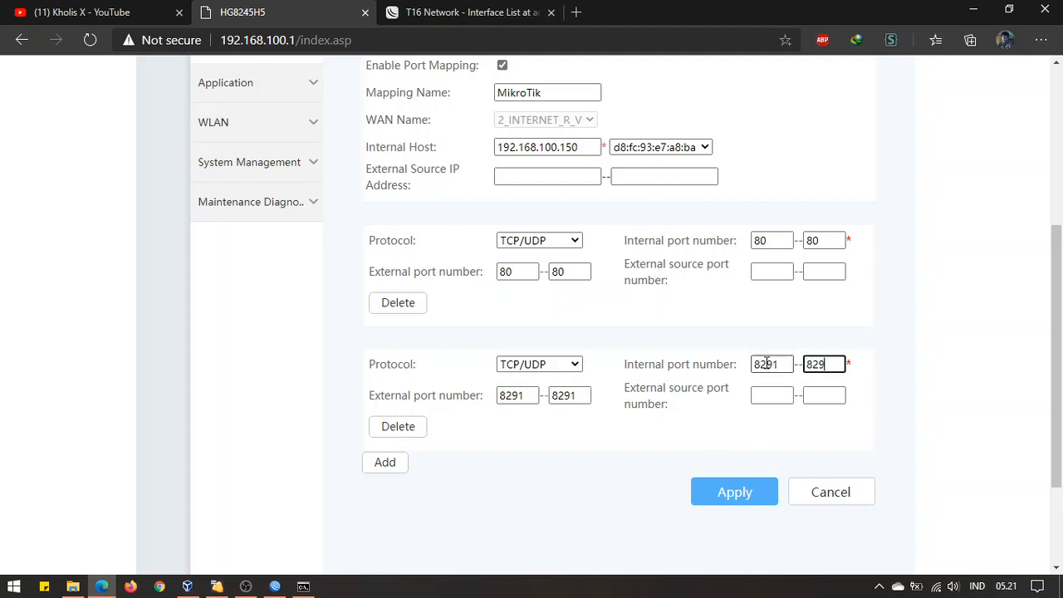
{"action": "type", "text": "8291"}
{"action": "left_click", "coordinate": [702, 494]}
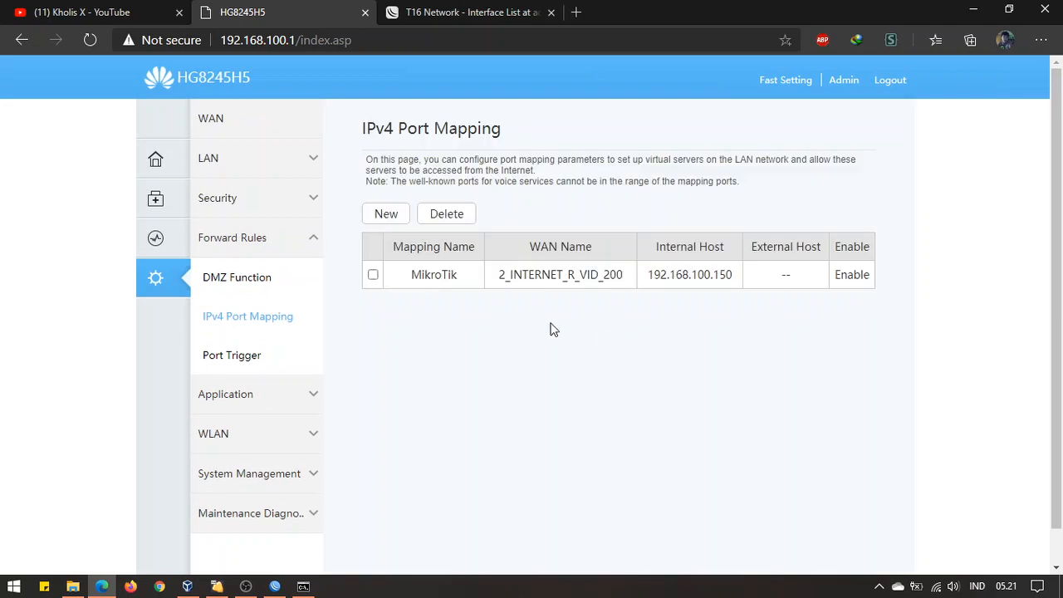
{"action": "left_click", "coordinate": [518, 275]}
Add a third TCP/UDP port entry to the MikroTik rule
{"action": "scroll", "coordinate": [594, 349], "scroll_direction": "down", "scroll_amount": 5}
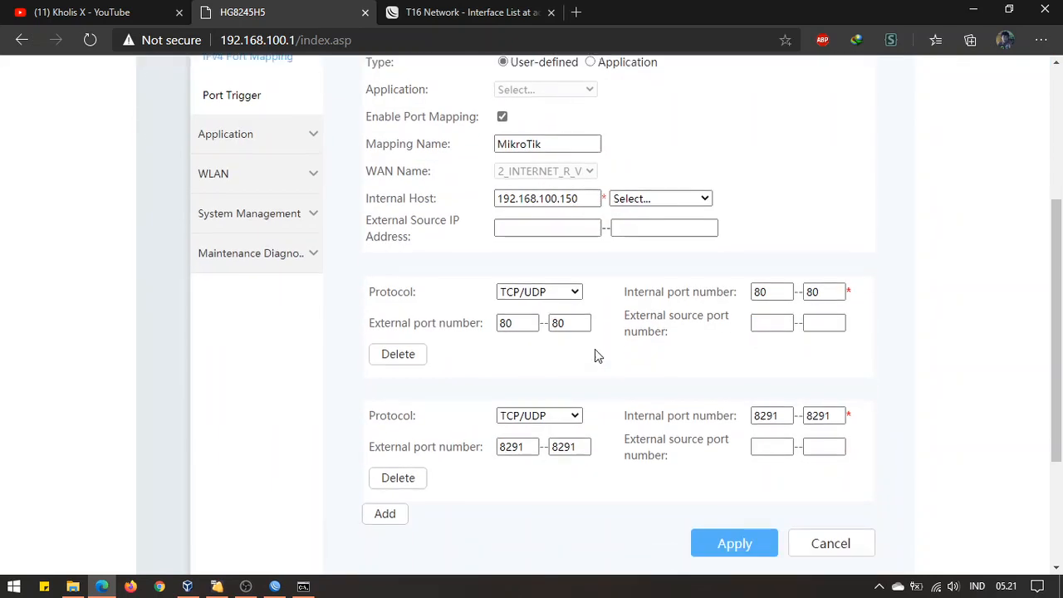
{"action": "left_click", "coordinate": [385, 384]}
{"action": "left_click", "coordinate": [539, 410]}
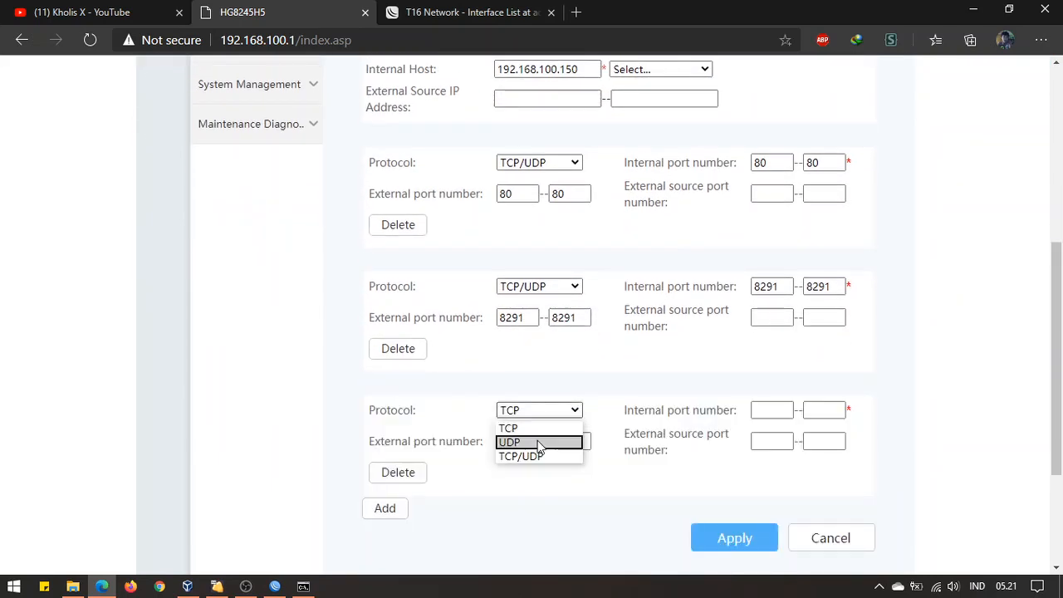
{"action": "left_click", "coordinate": [540, 456]}
{"action": "left_click", "coordinate": [520, 441]}
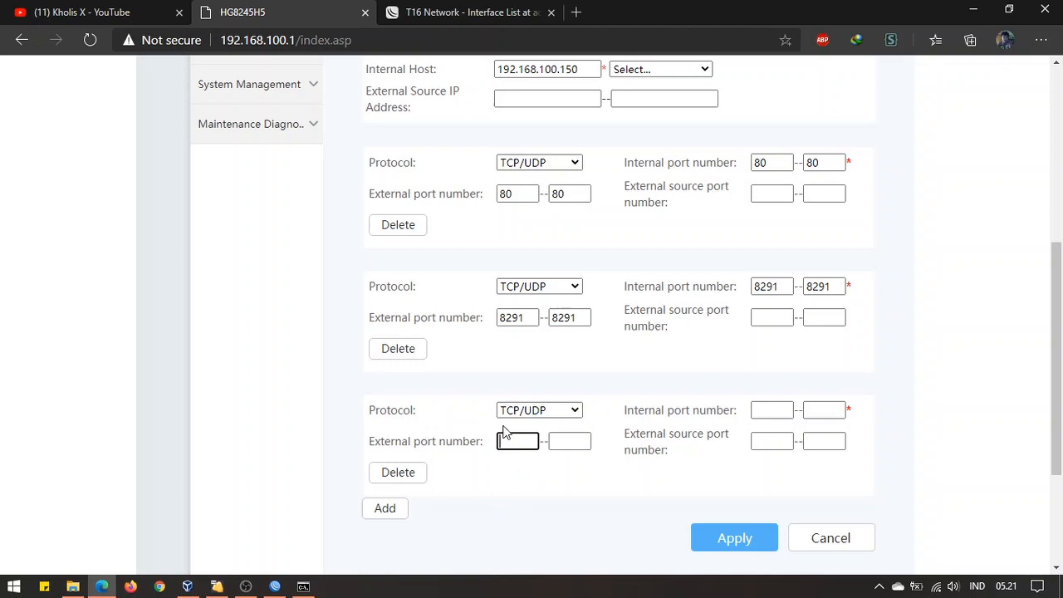
Check the api (8728) and api-ssl (8729) service ports in WinBox
{"action": "left_click", "coordinate": [275, 587]}
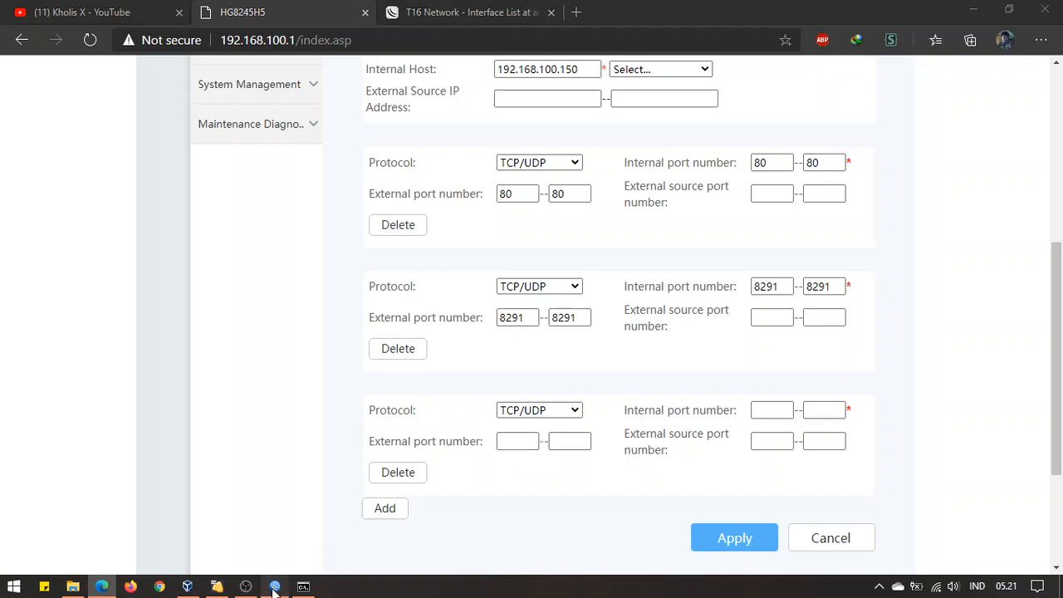
{"action": "left_click", "coordinate": [580, 147]}
{"action": "left_click", "coordinate": [601, 156]}
{"action": "left_click", "coordinate": [619, 146]}
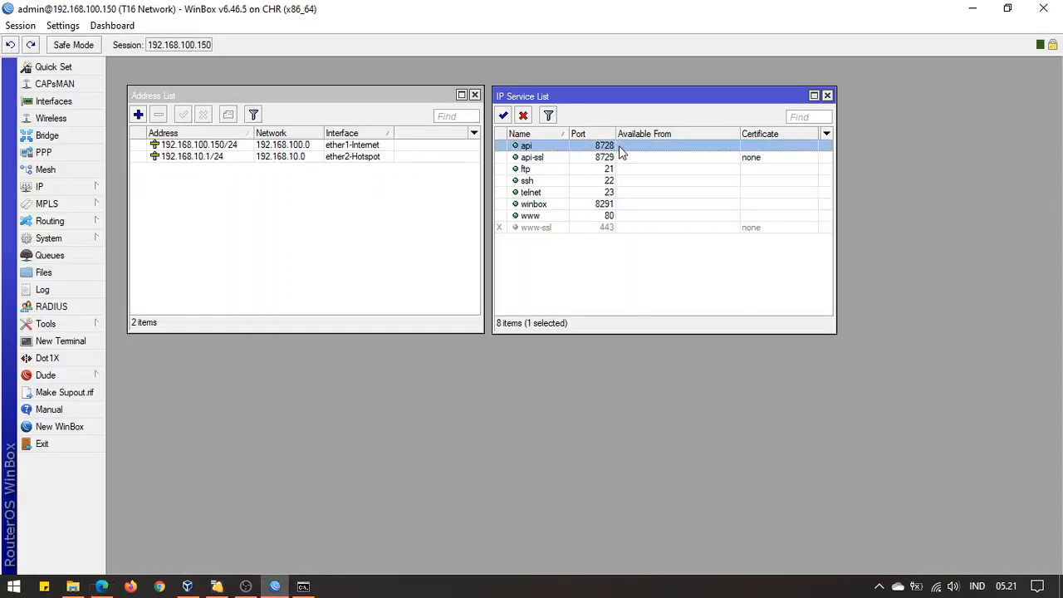
{"action": "left_click", "coordinate": [101, 586]}
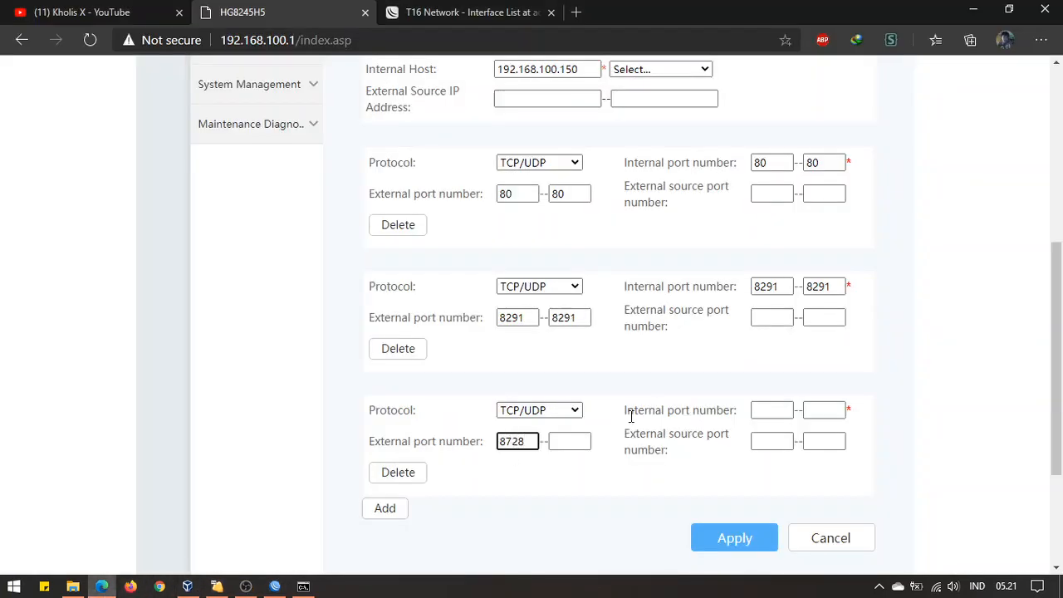
Set the third entry to forward external ports 8728–8729 to internal 8728–8729 and apply
{"action": "key", "text": "Tab"}
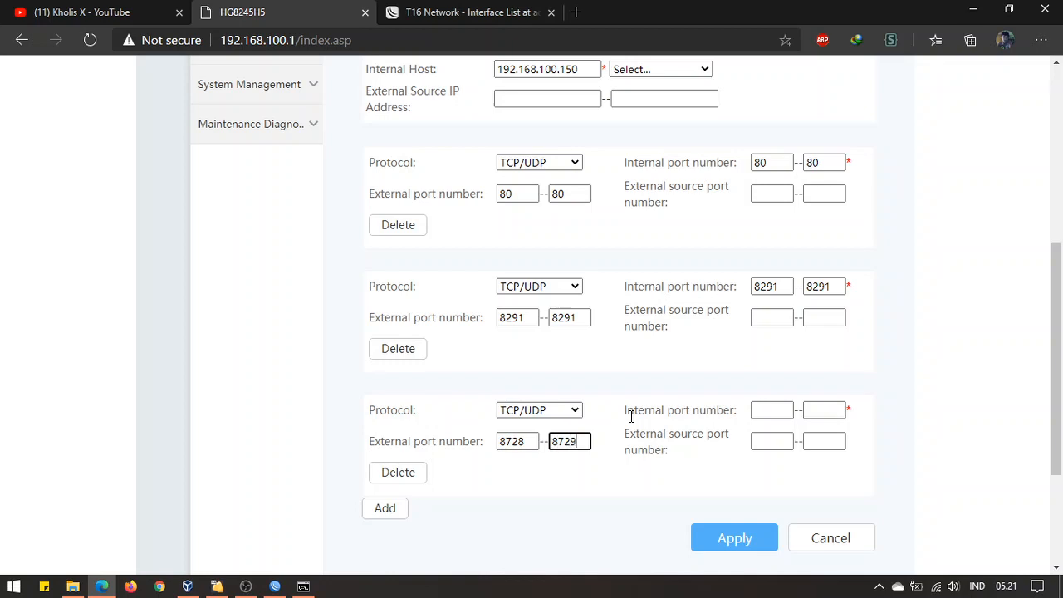
{"action": "left_click", "coordinate": [764, 411]}
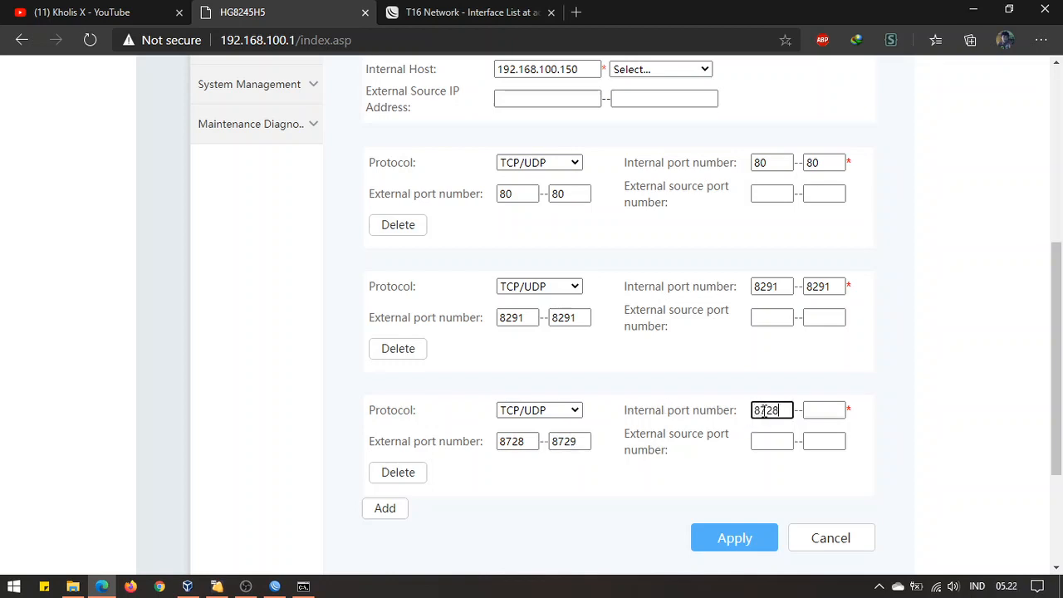
{"action": "key", "text": "Tab"}
{"action": "type", "text": "87"}
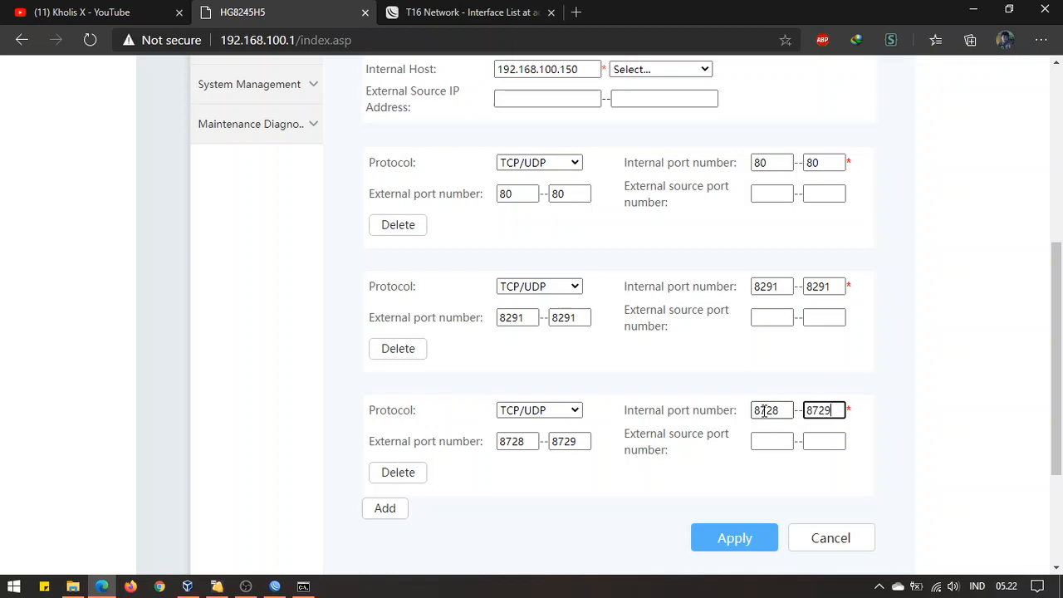
{"action": "left_click", "coordinate": [717, 537]}
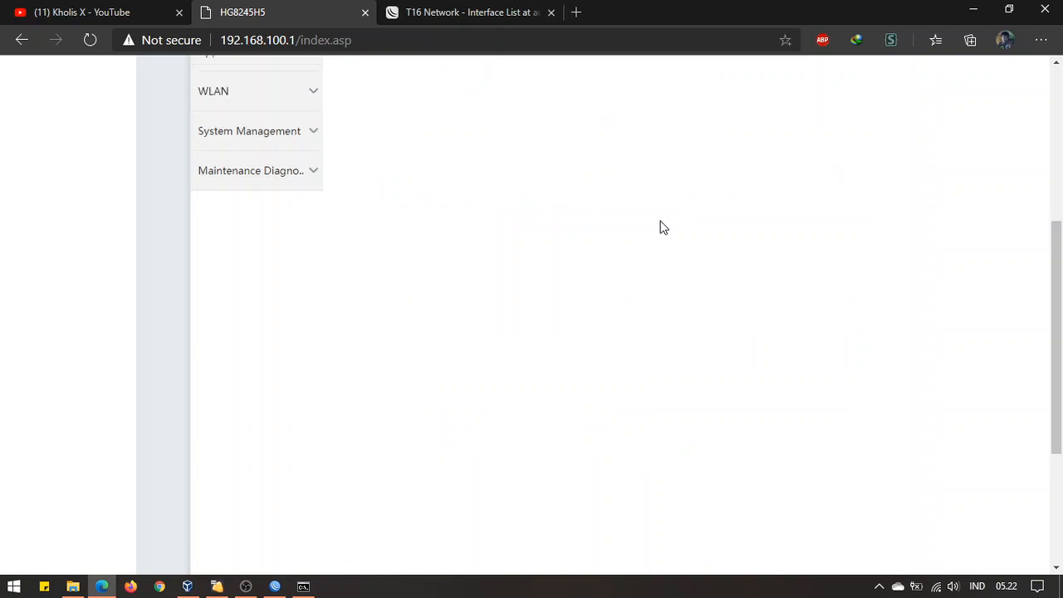
Reopen the MikroTik rule, add a fourth port row, and review the 80 and 8291 entries
{"action": "left_click", "coordinate": [529, 281]}
{"action": "scroll", "coordinate": [689, 387], "scroll_direction": "down", "scroll_amount": 10}
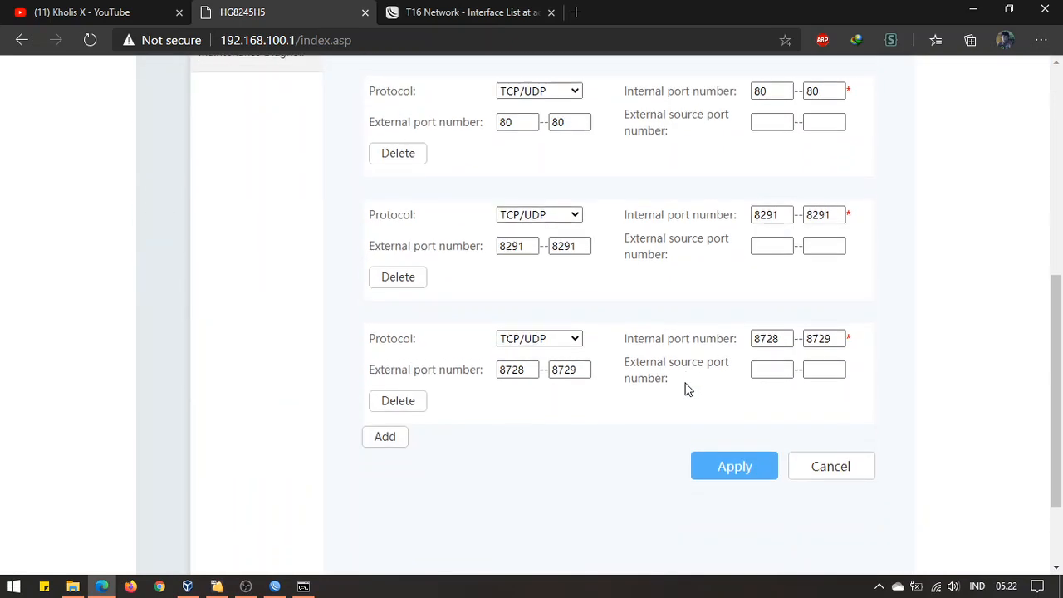
{"action": "scroll", "coordinate": [601, 329], "scroll_direction": "up", "scroll_amount": 3}
{"action": "scroll", "coordinate": [567, 194], "scroll_direction": "down", "scroll_amount": 3}
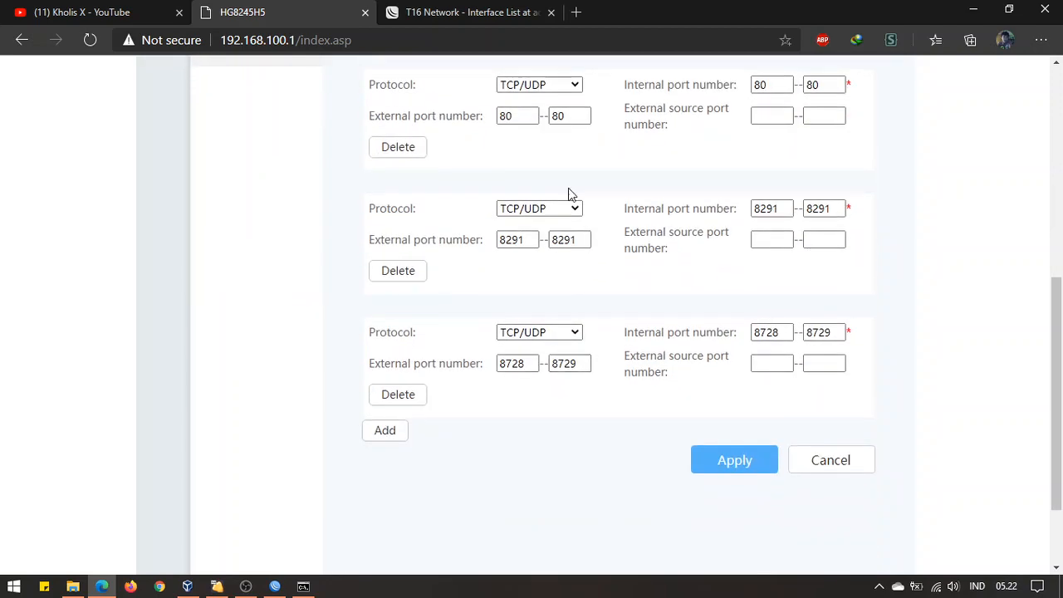
{"action": "scroll", "coordinate": [570, 196], "scroll_direction": "up", "scroll_amount": 2}
{"action": "scroll", "coordinate": [532, 316], "scroll_direction": "down", "scroll_amount": 3}
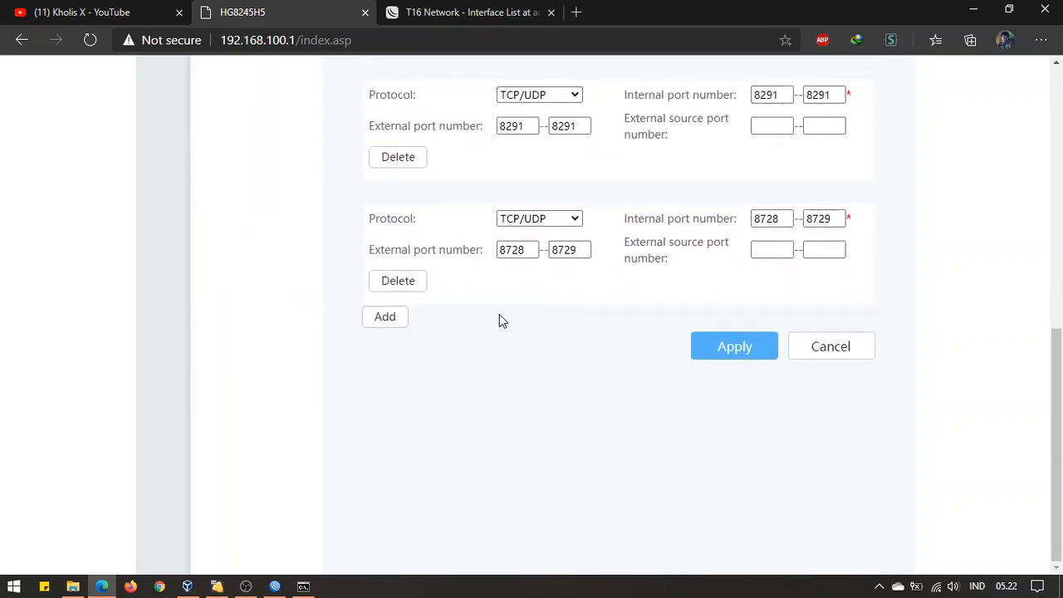
{"action": "left_click", "coordinate": [384, 318]}
{"action": "scroll", "coordinate": [601, 336], "scroll_direction": "up", "scroll_amount": 3}
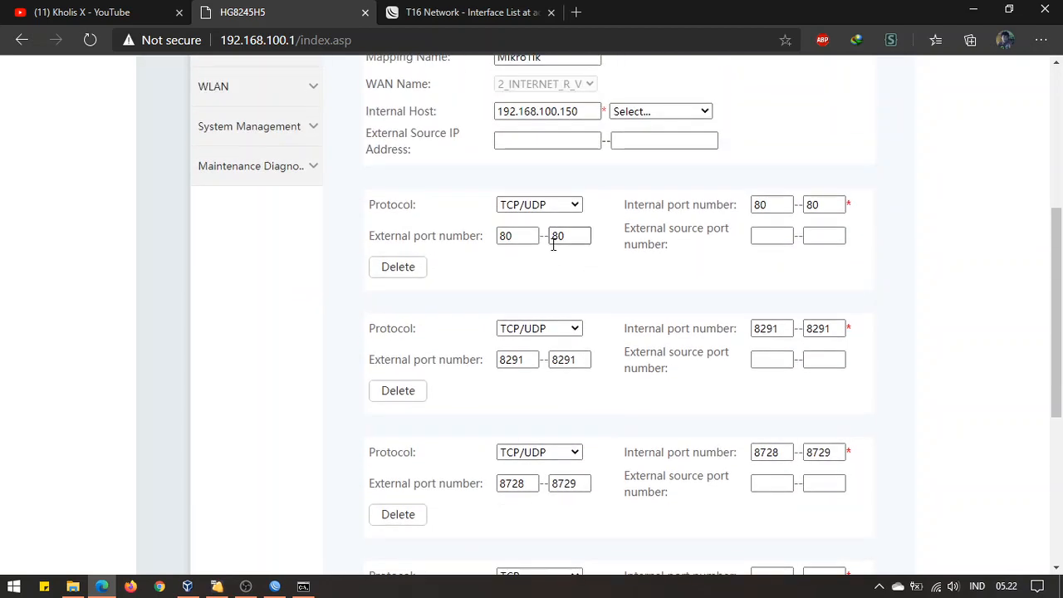
{"action": "left_click", "coordinate": [522, 237]}
{"action": "left_click", "coordinate": [523, 360]}
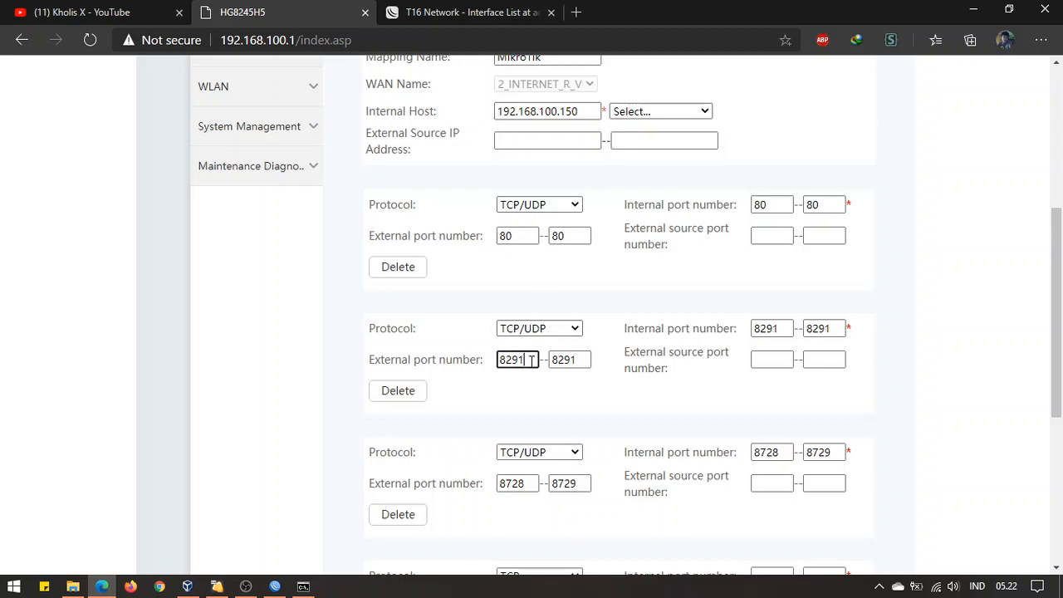
{"action": "scroll", "coordinate": [561, 432], "scroll_direction": "down", "scroll_amount": 3}
Set the new row to TCP/UDP, forwarding external ports 21–23 to internal 21–23, and apply
{"action": "left_click", "coordinate": [558, 345]}
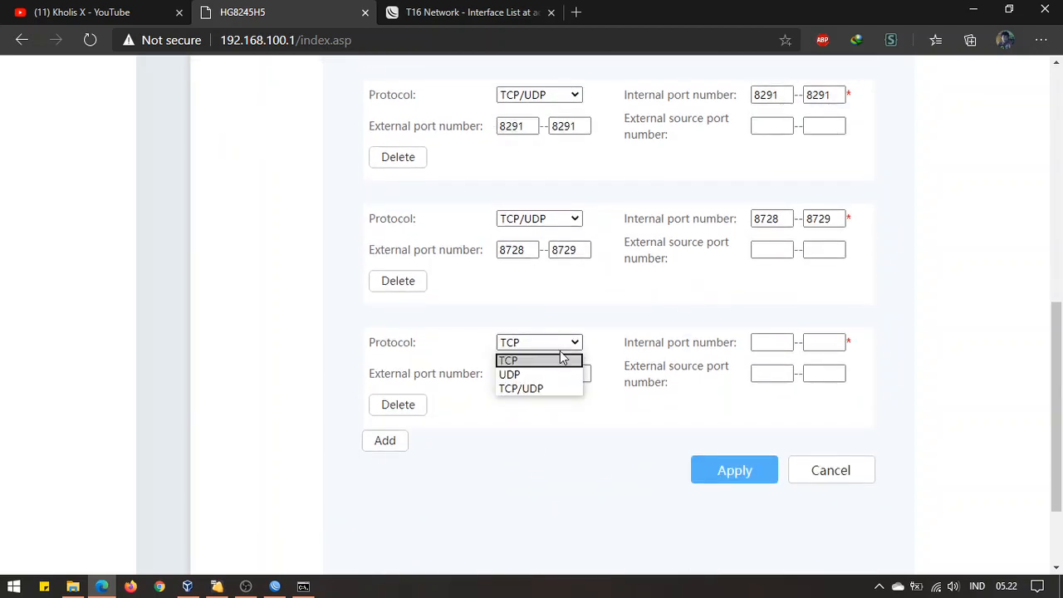
{"action": "left_click", "coordinate": [548, 387]}
{"action": "left_click", "coordinate": [513, 373]}
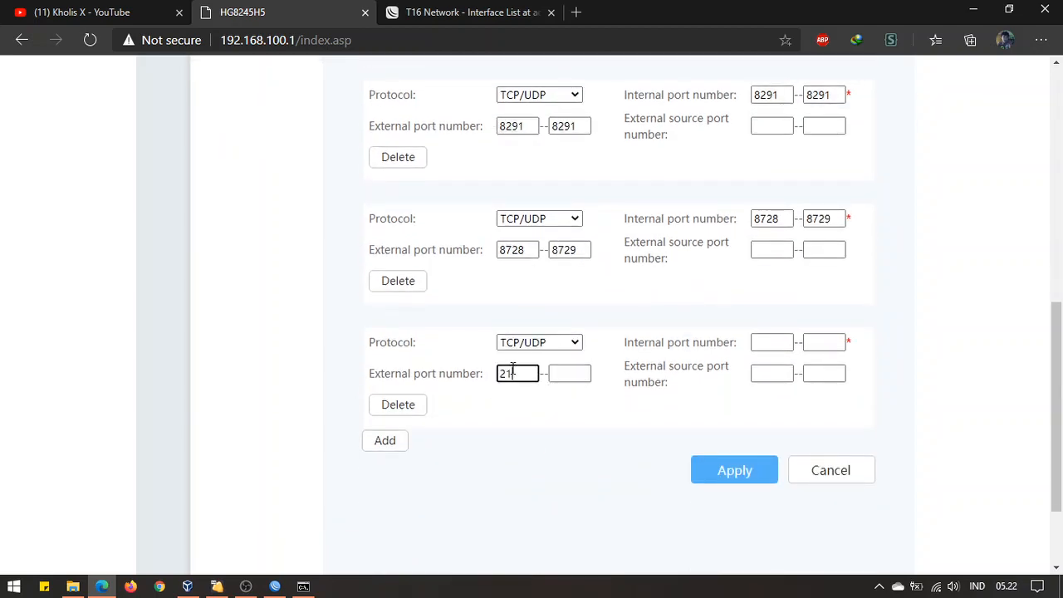
{"action": "key", "text": "Tab"}
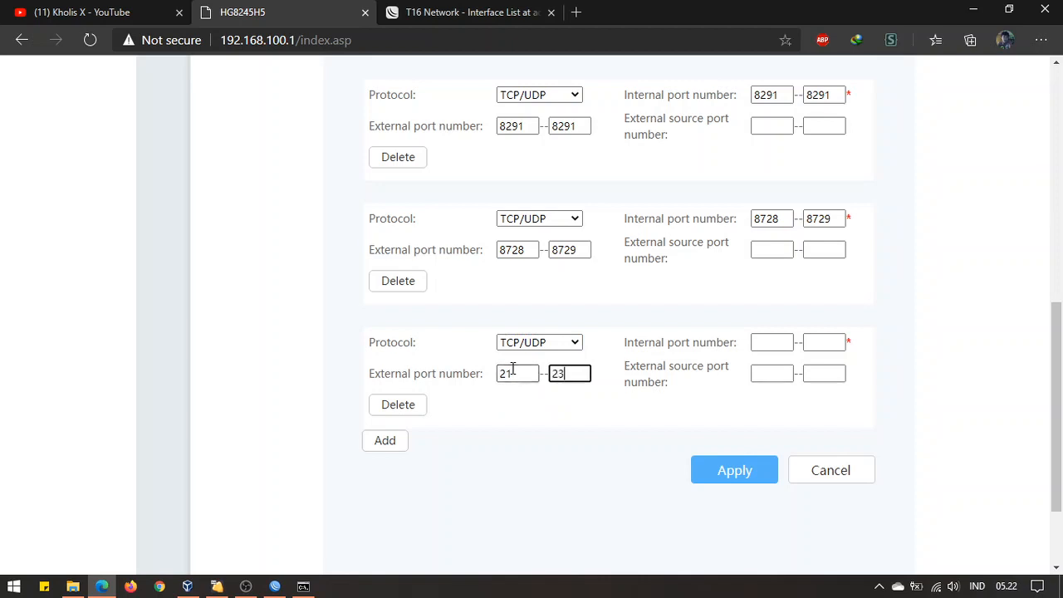
{"action": "left_click", "coordinate": [769, 342]}
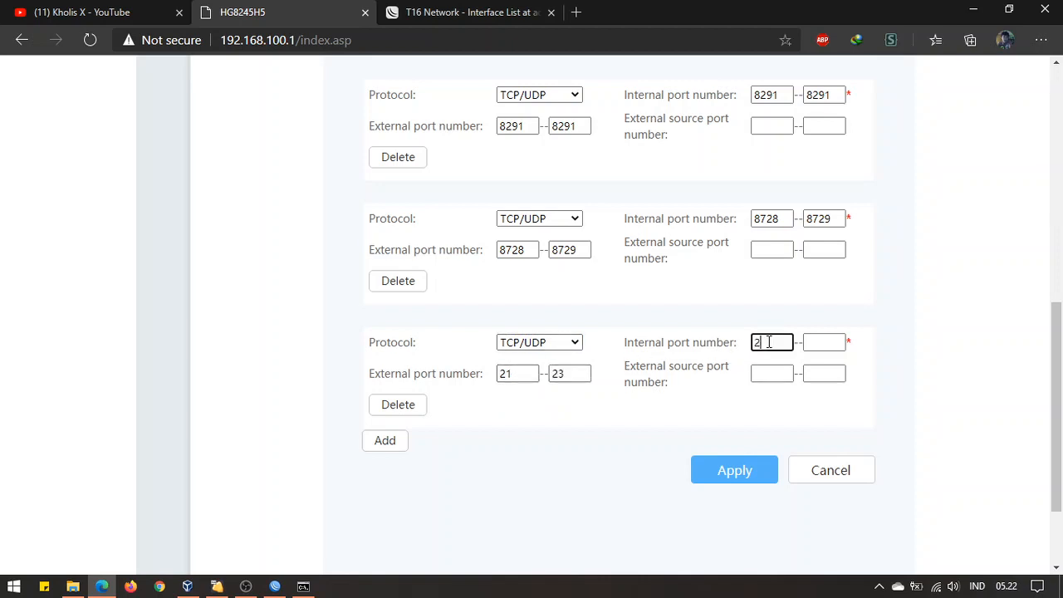
{"action": "key", "text": "Tab"}
{"action": "type", "text": "23"}
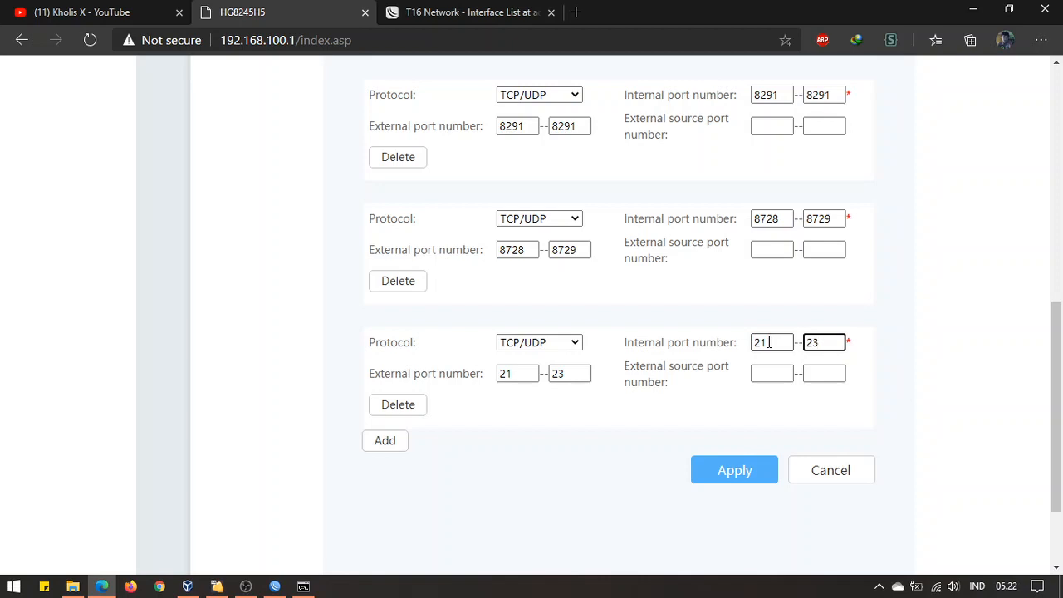
{"action": "left_click", "coordinate": [725, 479]}
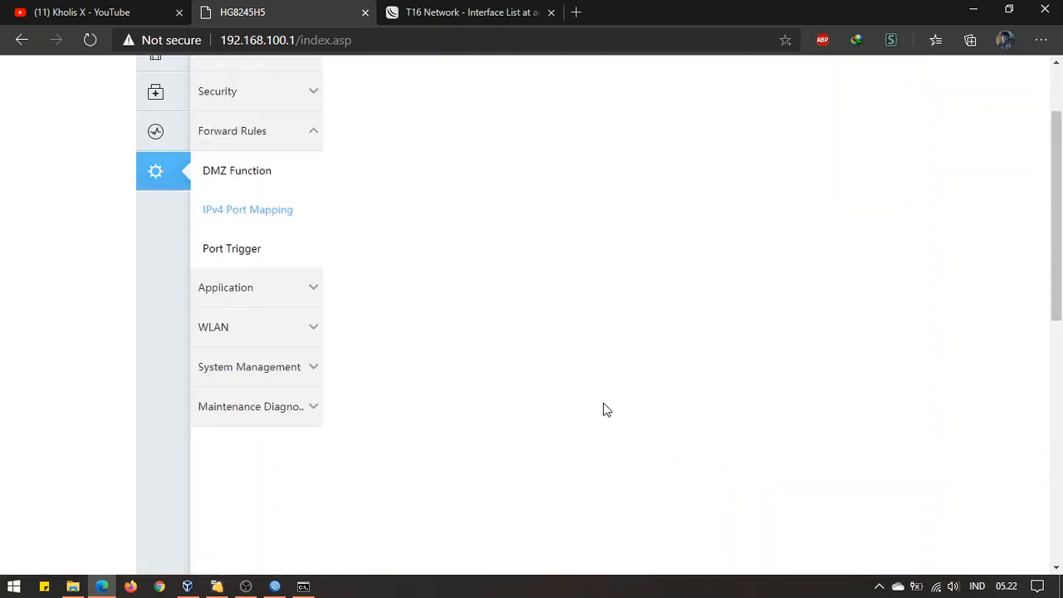
Open the saved MikroTik rule and verify its port 80 entry
{"action": "left_click", "coordinate": [502, 279]}
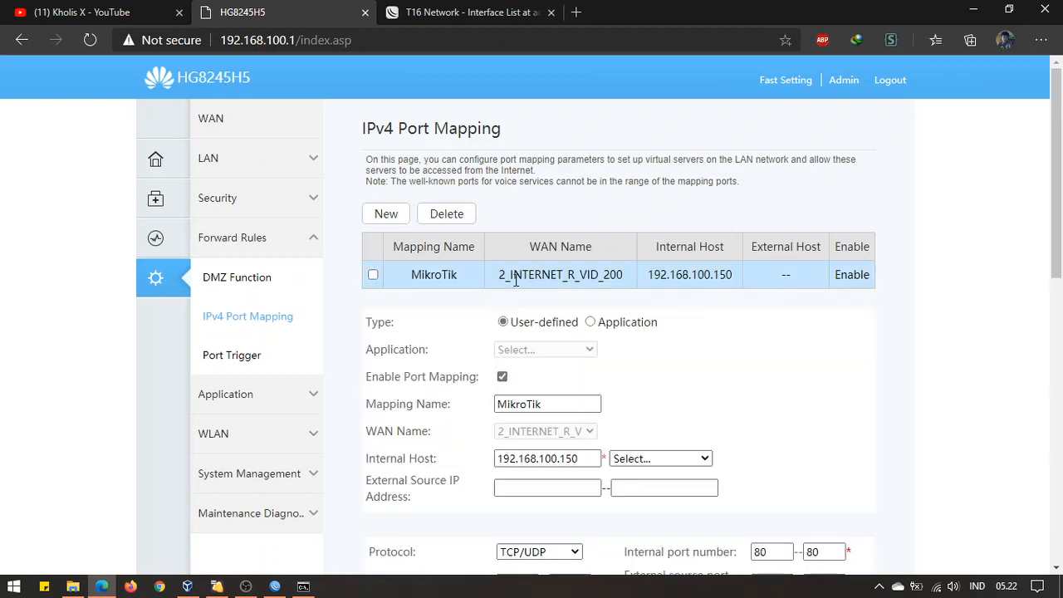
{"action": "scroll", "coordinate": [587, 394], "scroll_direction": "down", "scroll_amount": 4}
{"action": "scroll", "coordinate": [577, 335], "scroll_direction": "up", "scroll_amount": 3}
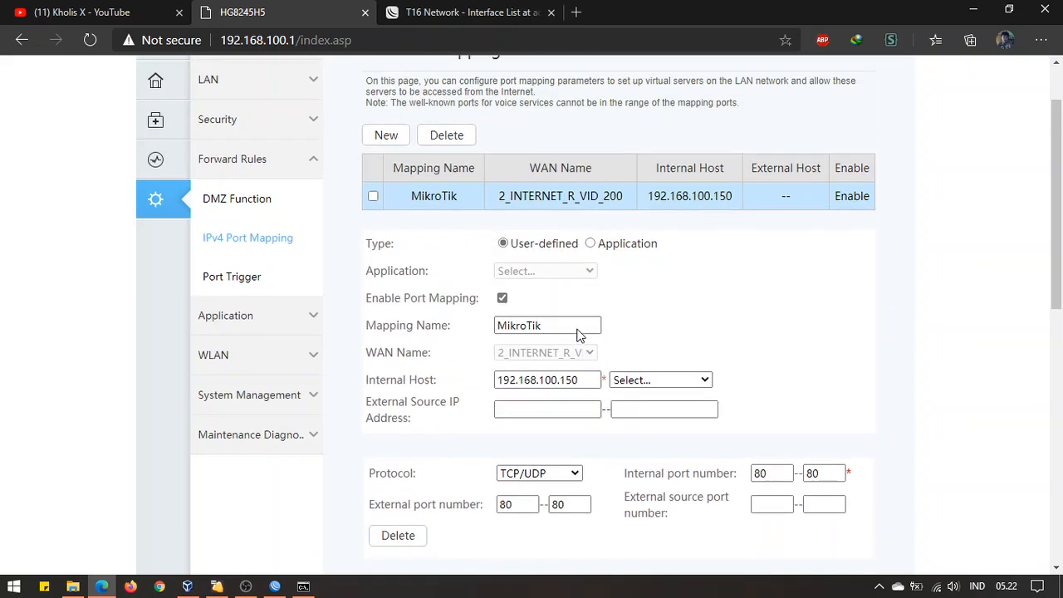
{"action": "left_click", "coordinate": [572, 504]}
{"action": "left_click", "coordinate": [522, 500]}
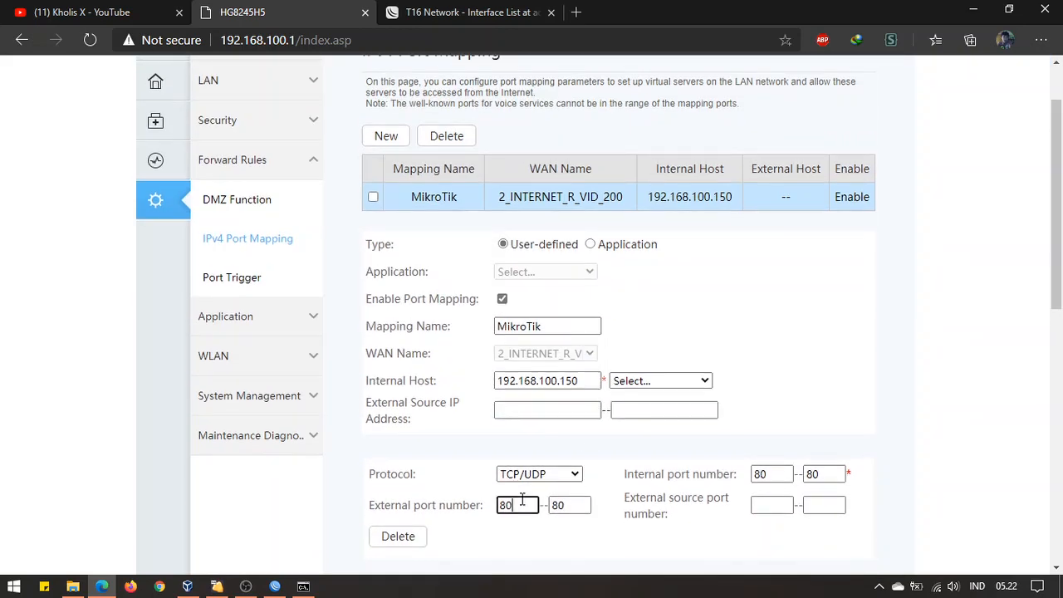
{"action": "left_click", "coordinate": [567, 506]}
{"action": "scroll", "coordinate": [556, 498], "scroll_direction": "down", "scroll_amount": 2}
{"action": "left_click", "coordinate": [522, 349]}
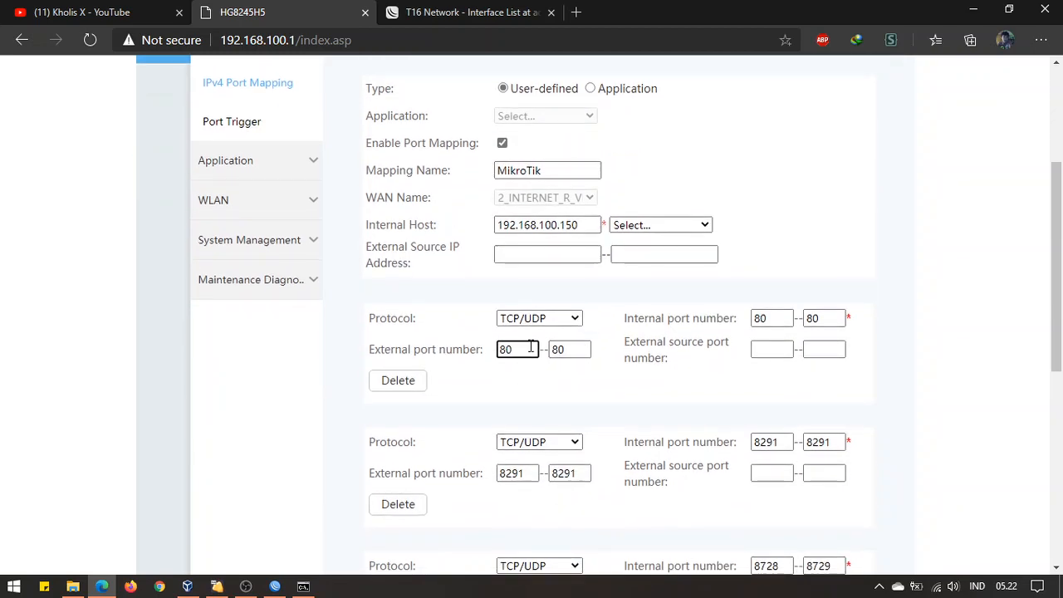
Verify the 8291 and 8728–8729 port entries on the MikroTik rule
{"action": "scroll", "coordinate": [535, 368], "scroll_direction": "up", "scroll_amount": 2}
{"action": "scroll", "coordinate": [634, 320], "scroll_direction": "down", "scroll_amount": 4}
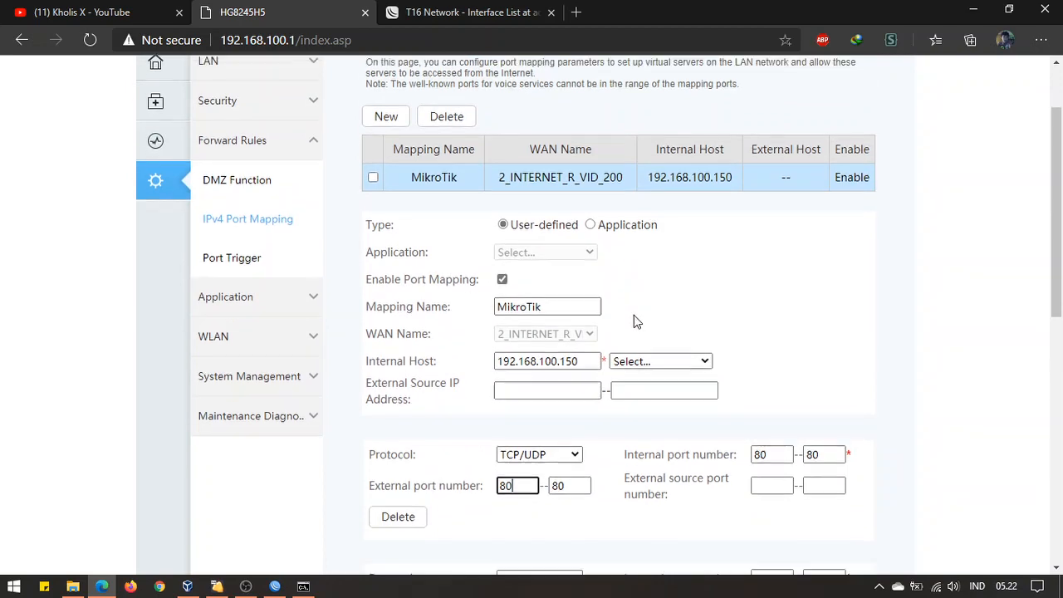
{"action": "left_click", "coordinate": [532, 320]}
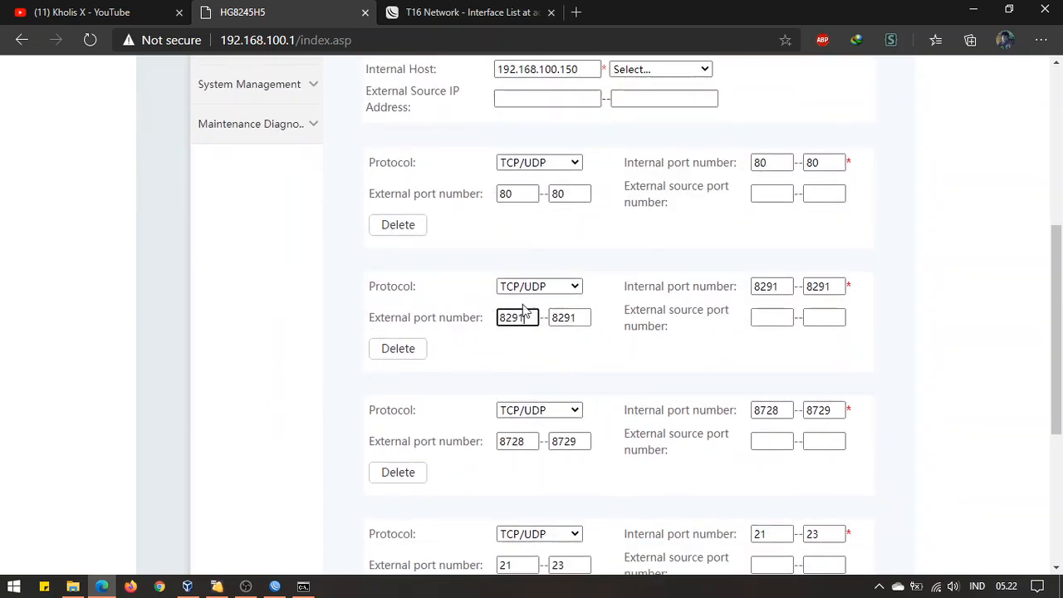
{"action": "left_click", "coordinate": [572, 318]}
{"action": "scroll", "coordinate": [577, 304], "scroll_direction": "up", "scroll_amount": 5}
{"action": "scroll", "coordinate": [578, 304], "scroll_direction": "down", "scroll_amount": 3}
{"action": "scroll", "coordinate": [577, 304], "scroll_direction": "down", "scroll_amount": 3}
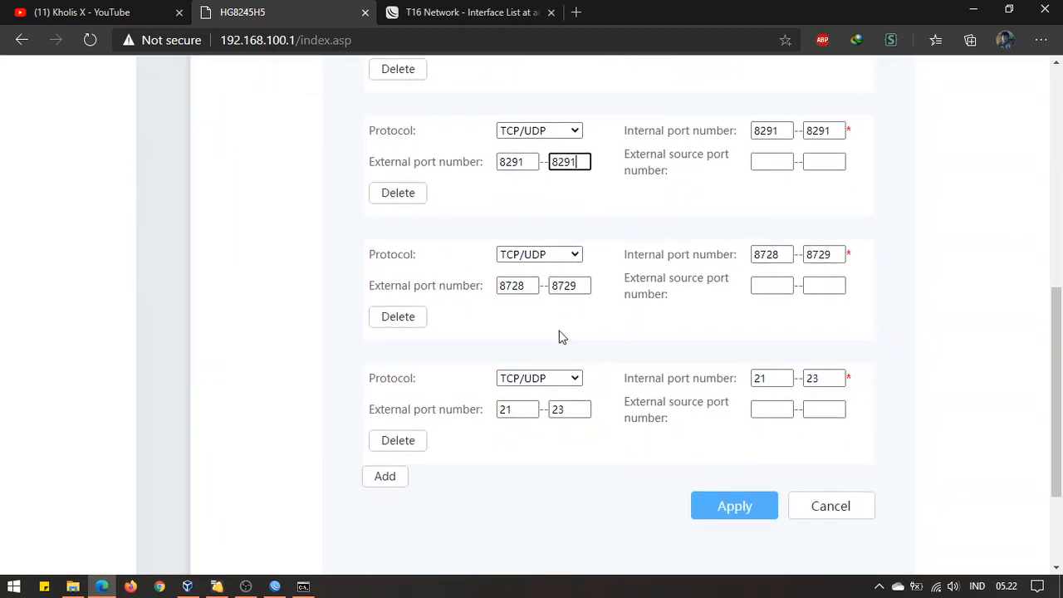
{"action": "left_click", "coordinate": [512, 284]}
{"action": "scroll", "coordinate": [689, 288], "scroll_direction": "up", "scroll_amount": 5}
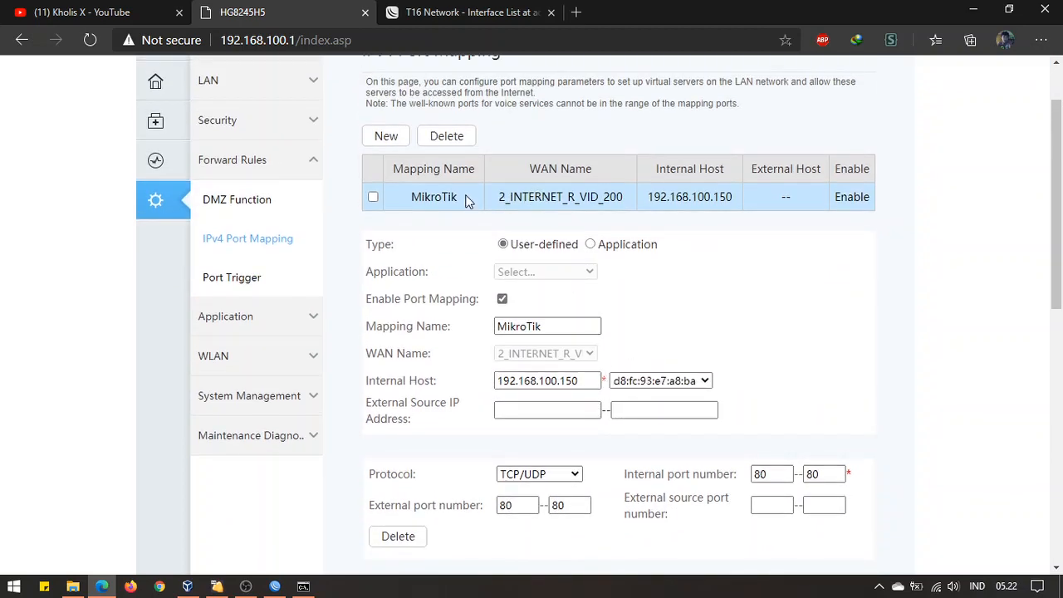
{"action": "scroll", "coordinate": [700, 418], "scroll_direction": "down", "scroll_amount": 10}
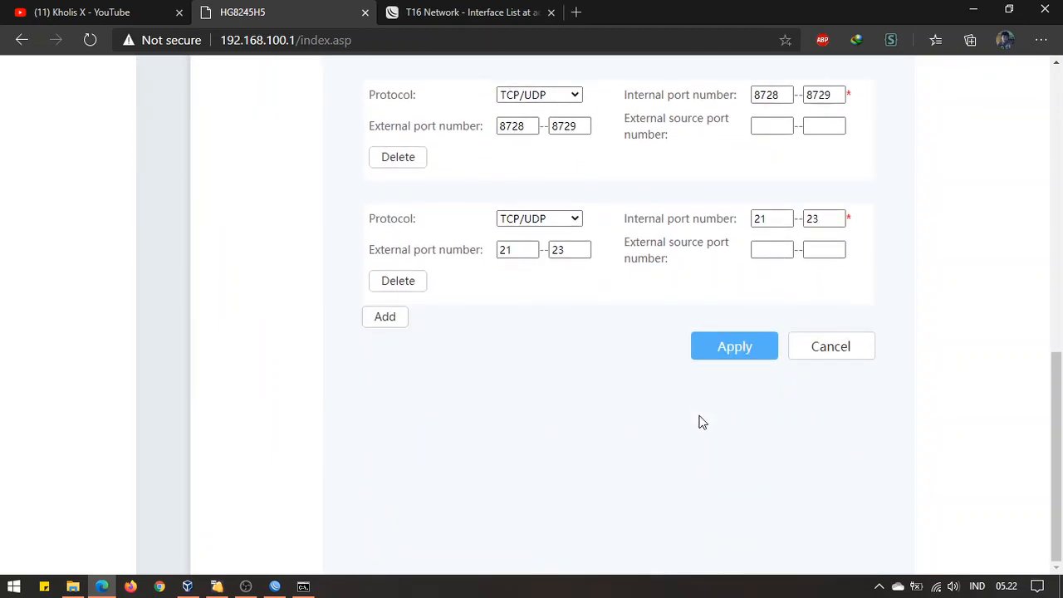
{"action": "scroll", "coordinate": [700, 422], "scroll_direction": "up", "scroll_amount": 15}
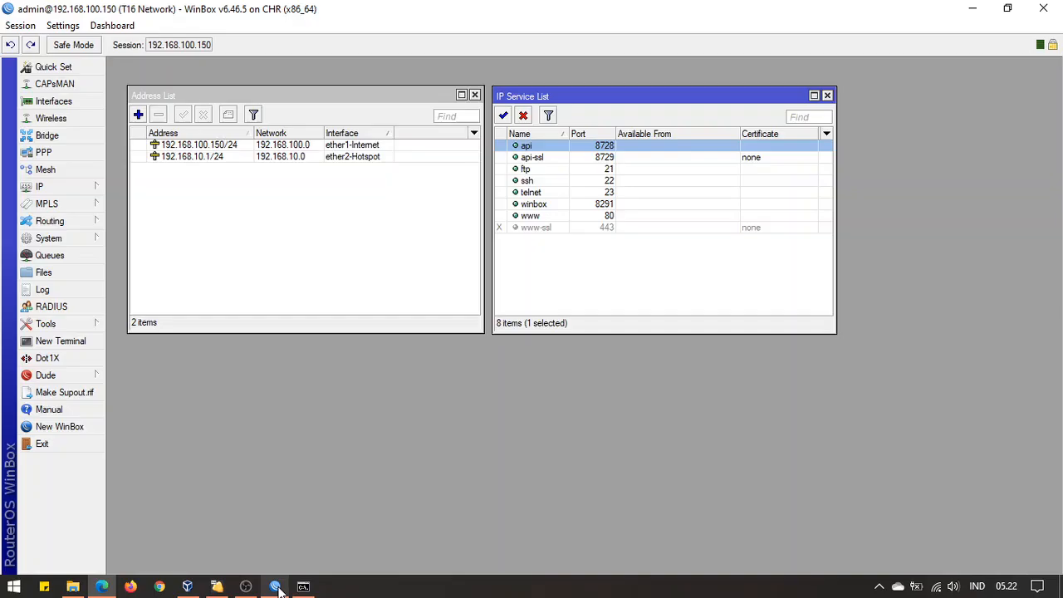
{"action": "left_click", "coordinate": [275, 587]}
In WinBox's IP > Cloud, enable DDNS, apply it and force an update
{"action": "left_click", "coordinate": [574, 266]}
{"action": "left_click", "coordinate": [342, 253]}
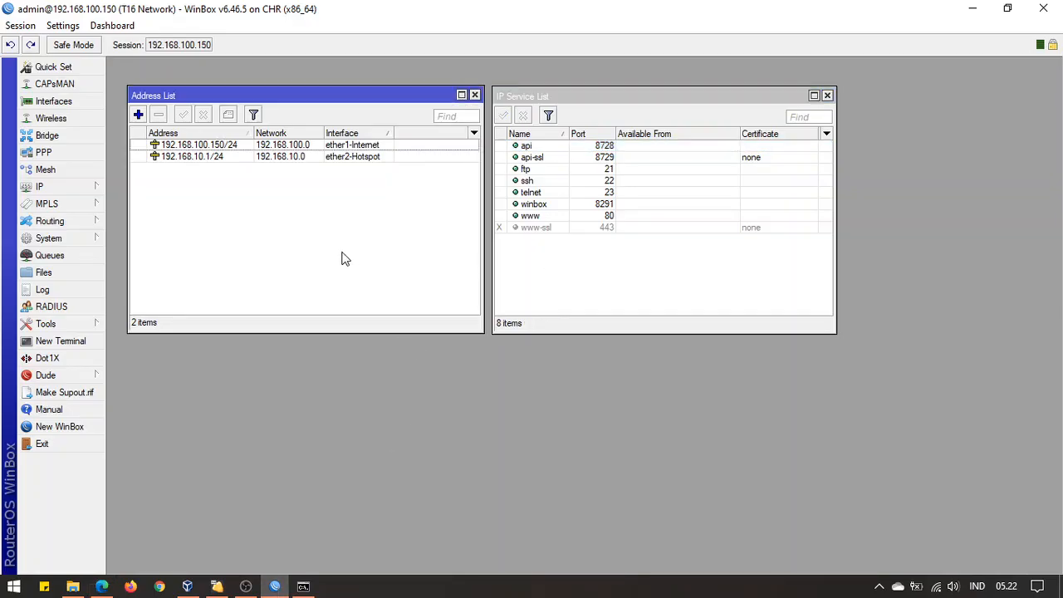
{"action": "left_click", "coordinate": [575, 286]}
{"action": "left_click", "coordinate": [333, 254]}
{"action": "left_click", "coordinate": [81, 192]}
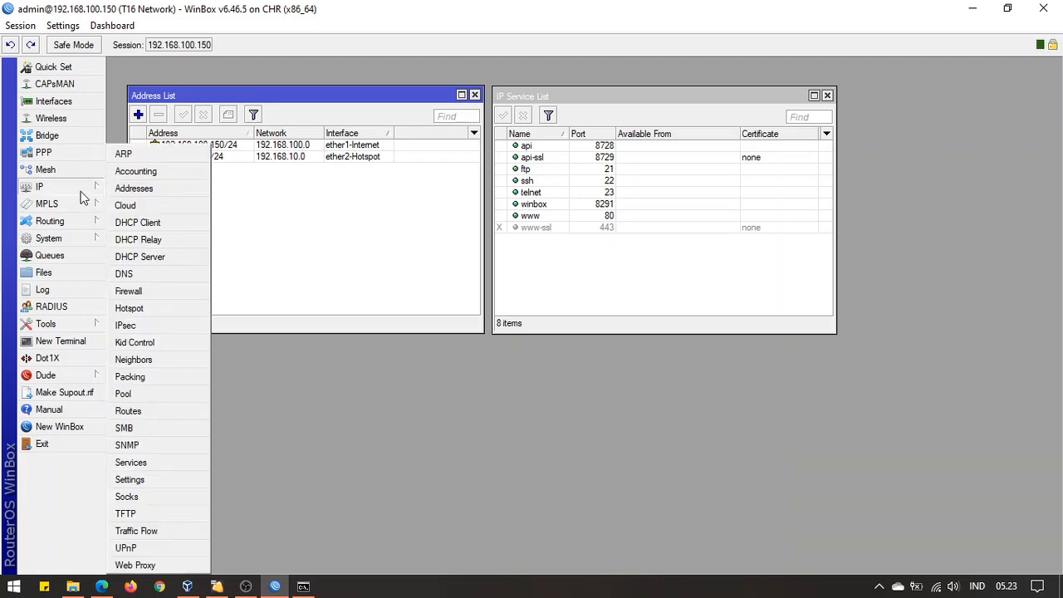
{"action": "left_click", "coordinate": [123, 207]}
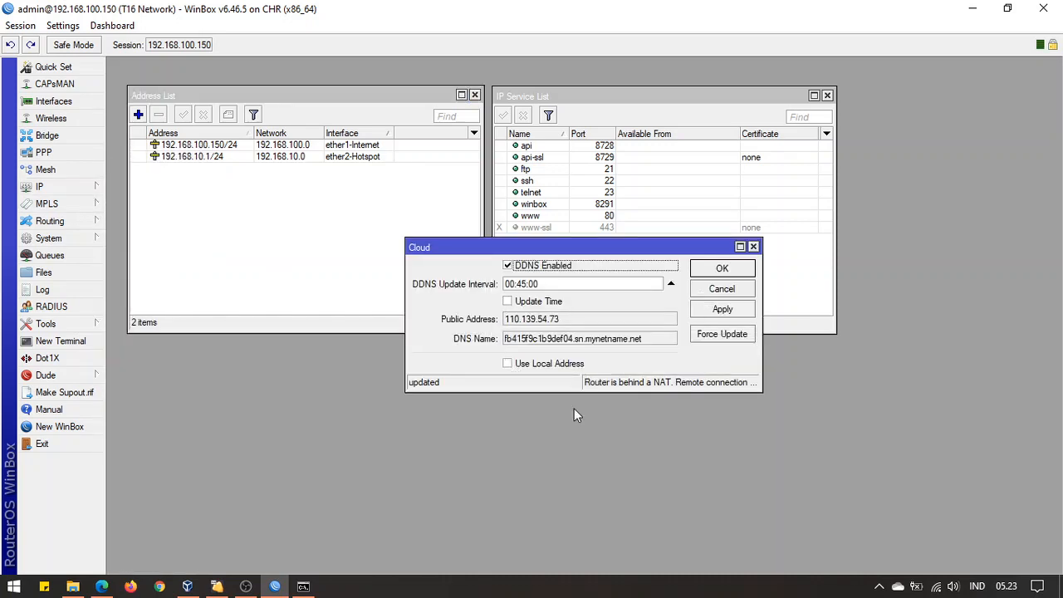
{"action": "left_click", "coordinate": [536, 268]}
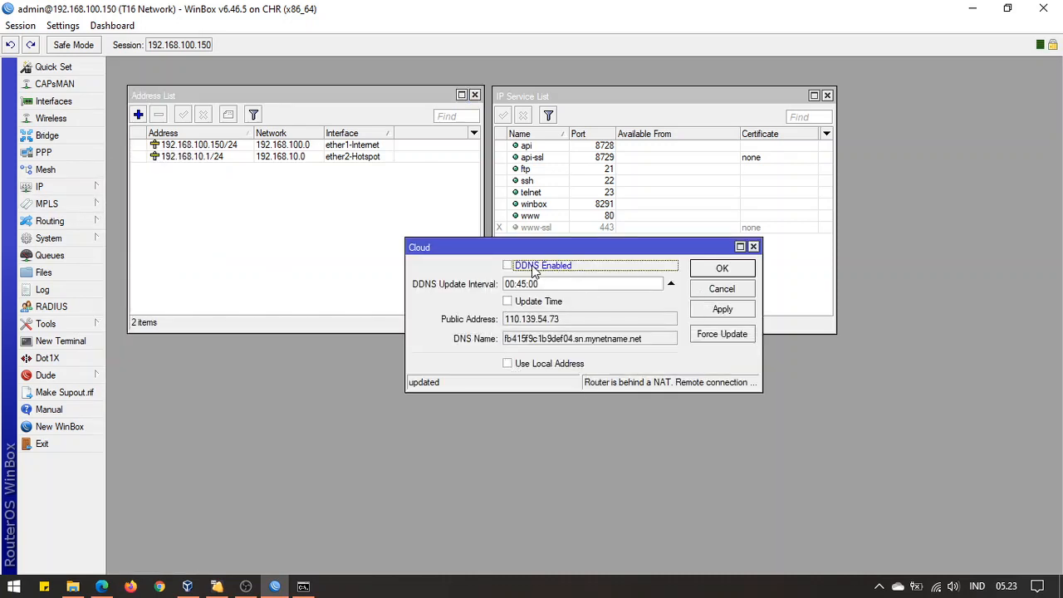
{"action": "left_click", "coordinate": [742, 310]}
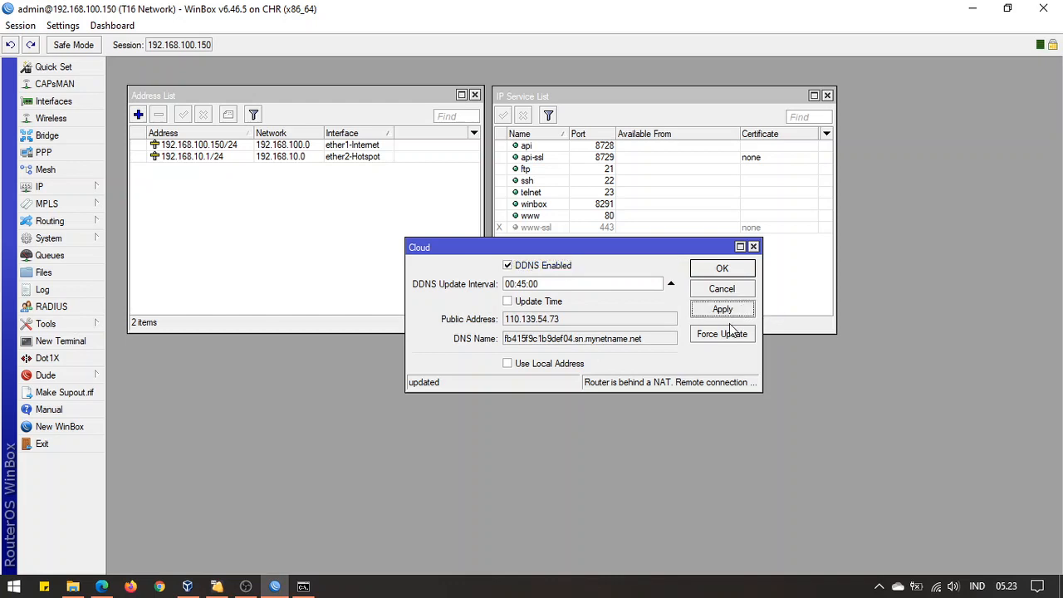
{"action": "left_click", "coordinate": [726, 333]}
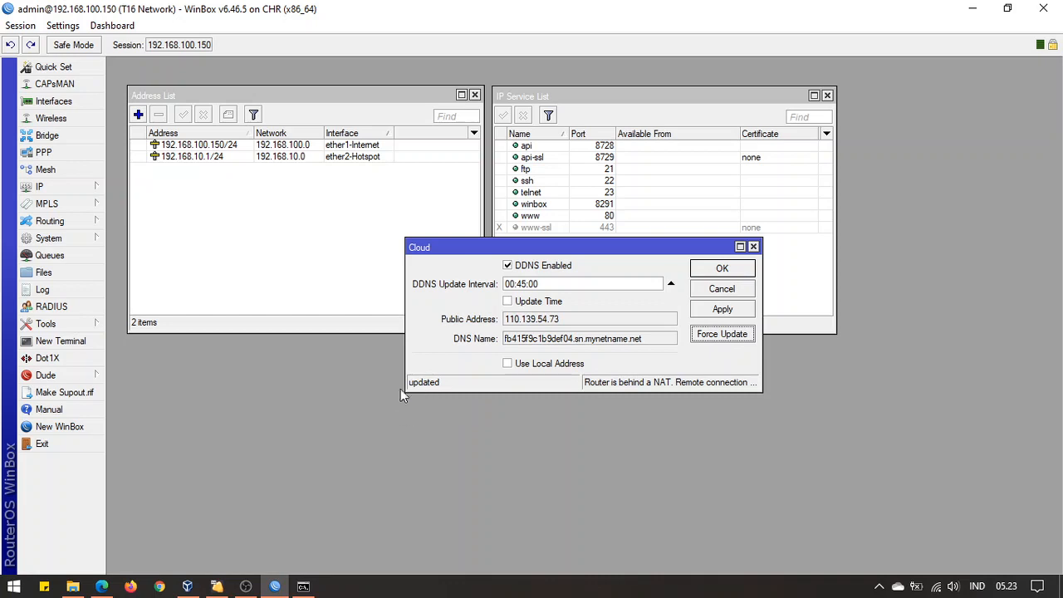
Copy the router's cloud DNS name and paste it into a new browser tab
{"action": "left_click_drag", "start_coordinate": [665, 346], "coordinate": [482, 339]}
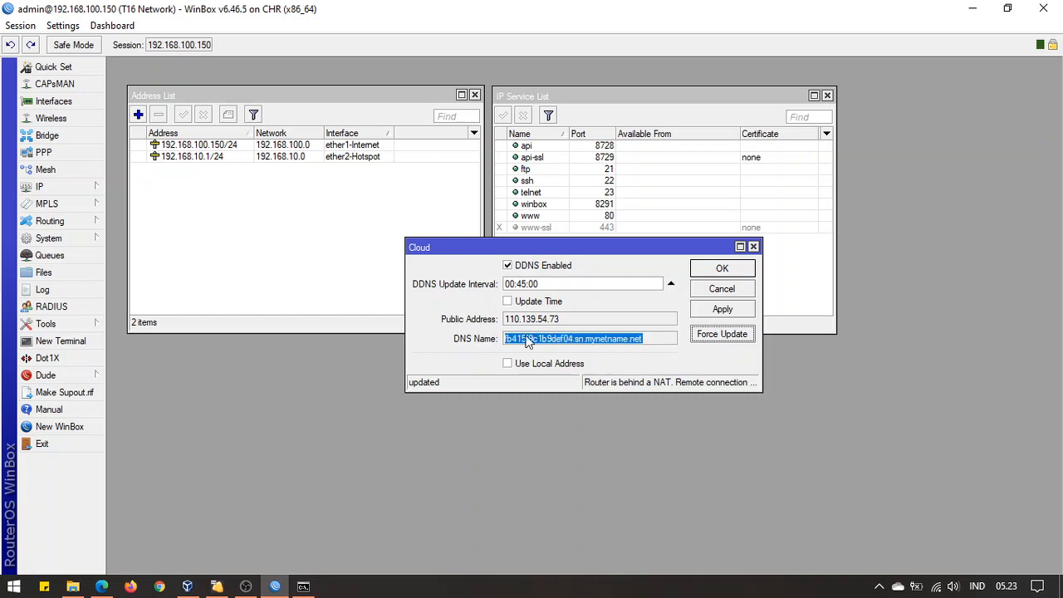
{"action": "right_click", "coordinate": [541, 338]}
{"action": "left_click", "coordinate": [577, 347]}
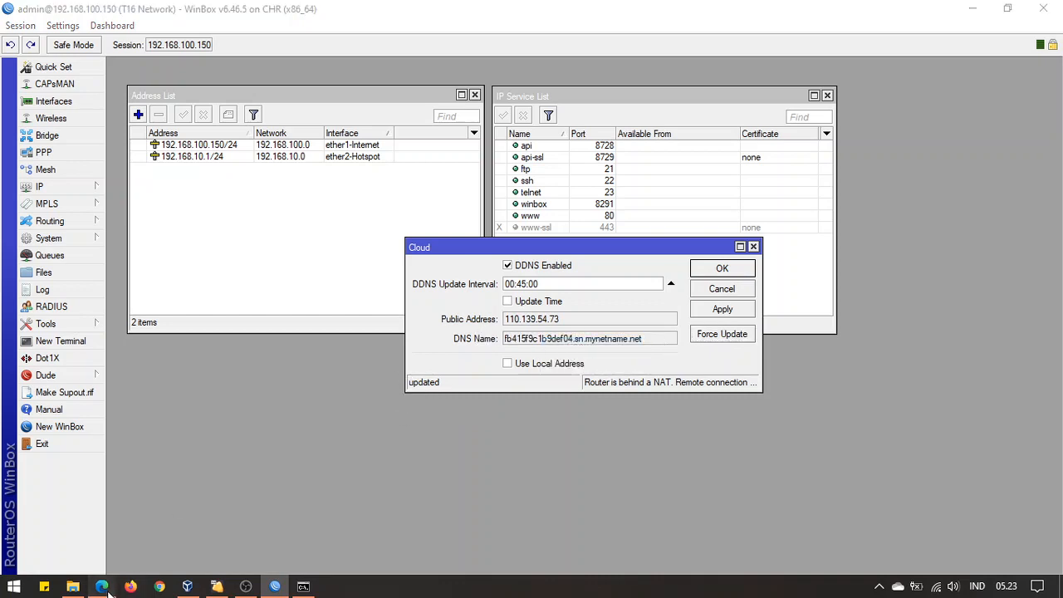
{"action": "left_click", "coordinate": [101, 587]}
{"action": "left_click", "coordinate": [558, 16]}
{"action": "left_click", "coordinate": [576, 13]}
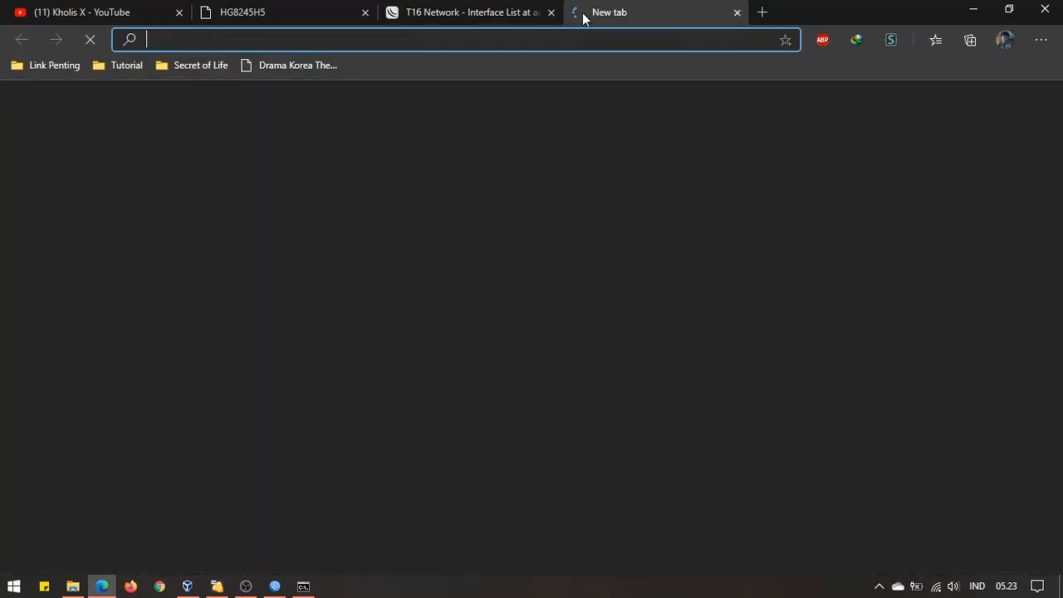
{"action": "key", "text": "ctrl+v"}
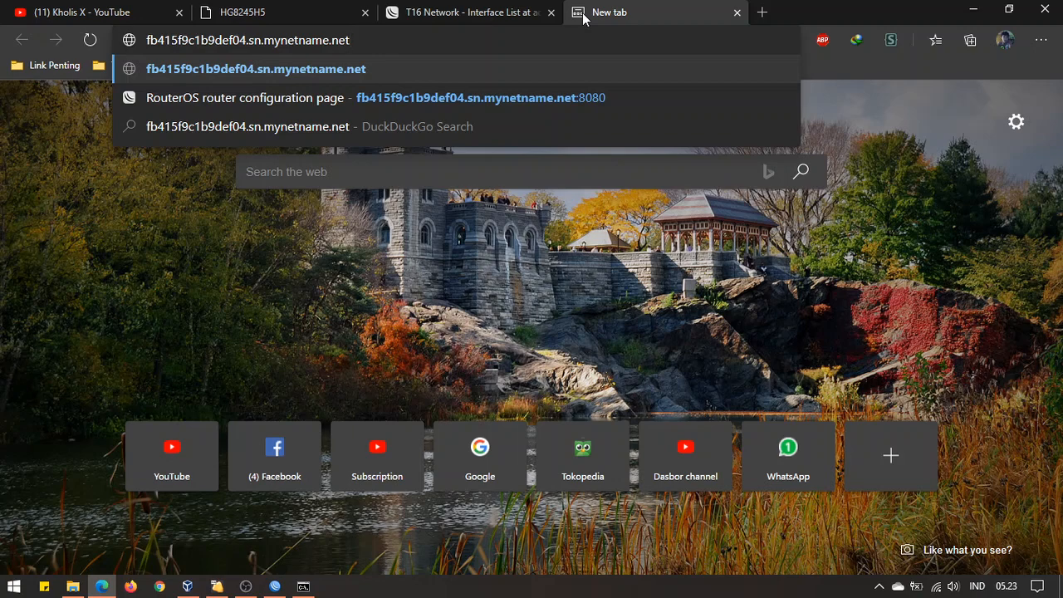
Load WebFig at the router's mynetname.net DDNS address and log in
{"action": "key", "text": "Return"}
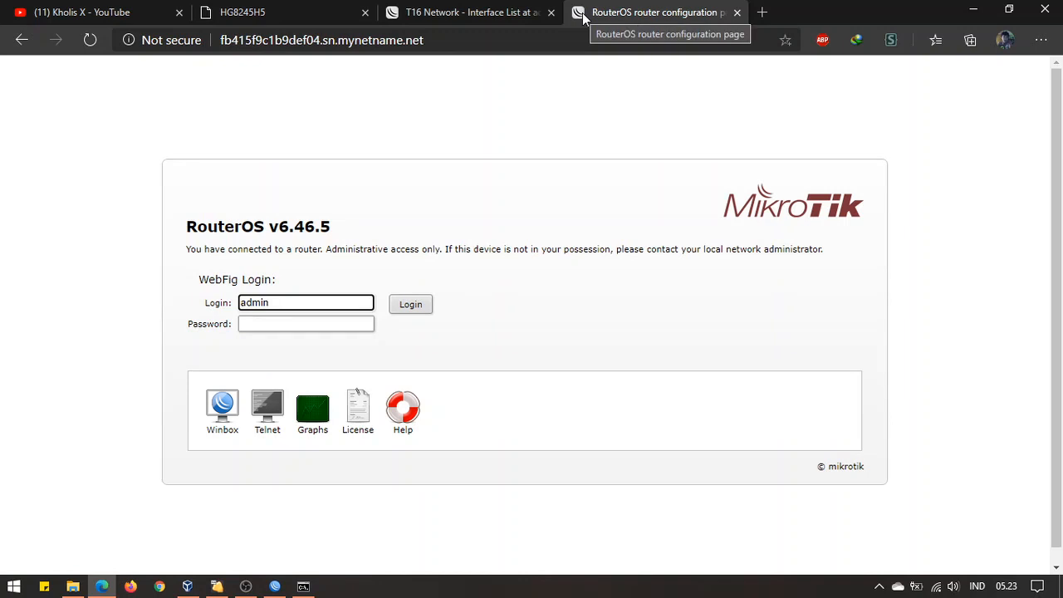
{"action": "left_click", "coordinate": [299, 323]}
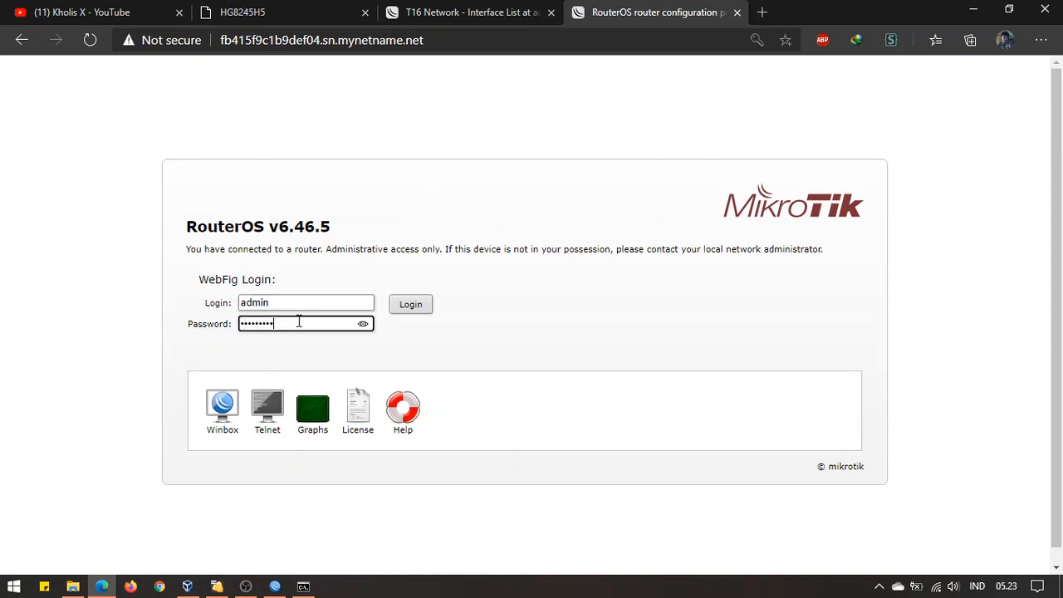
{"action": "key", "text": "Return"}
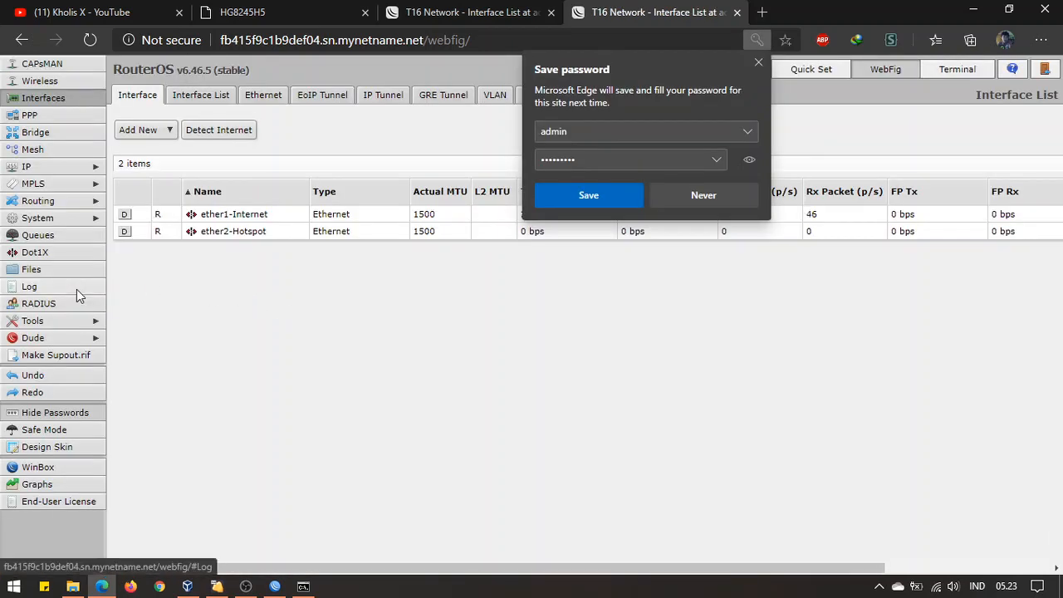
Inspect log entry 14 in the remote session, then return to the local-address tab
{"action": "left_click", "coordinate": [29, 287]}
{"action": "left_click", "coordinate": [598, 432]}
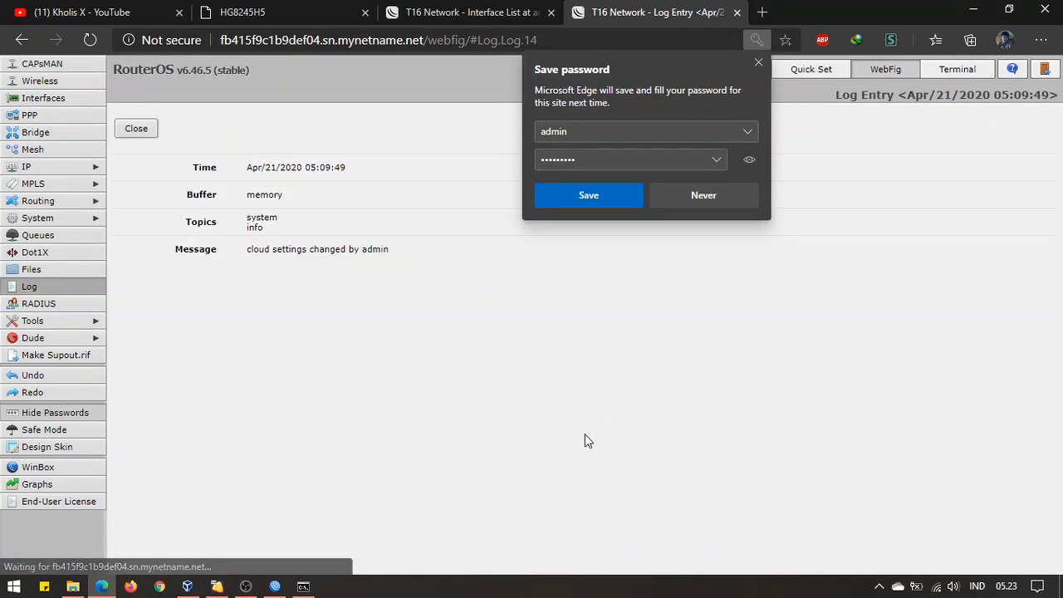
{"action": "left_click", "coordinate": [131, 130]}
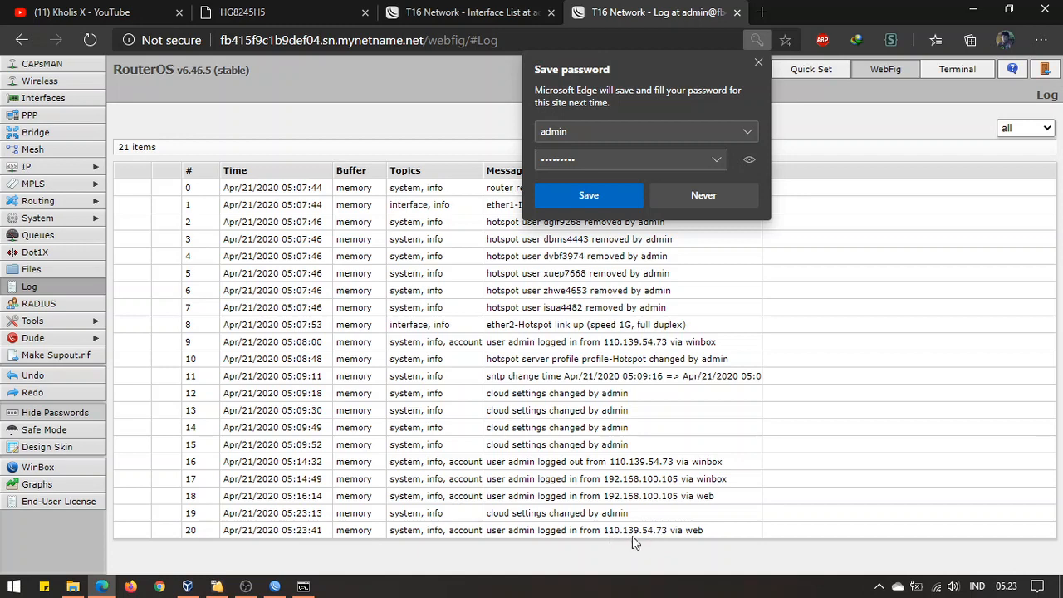
{"action": "left_click", "coordinate": [469, 10]}
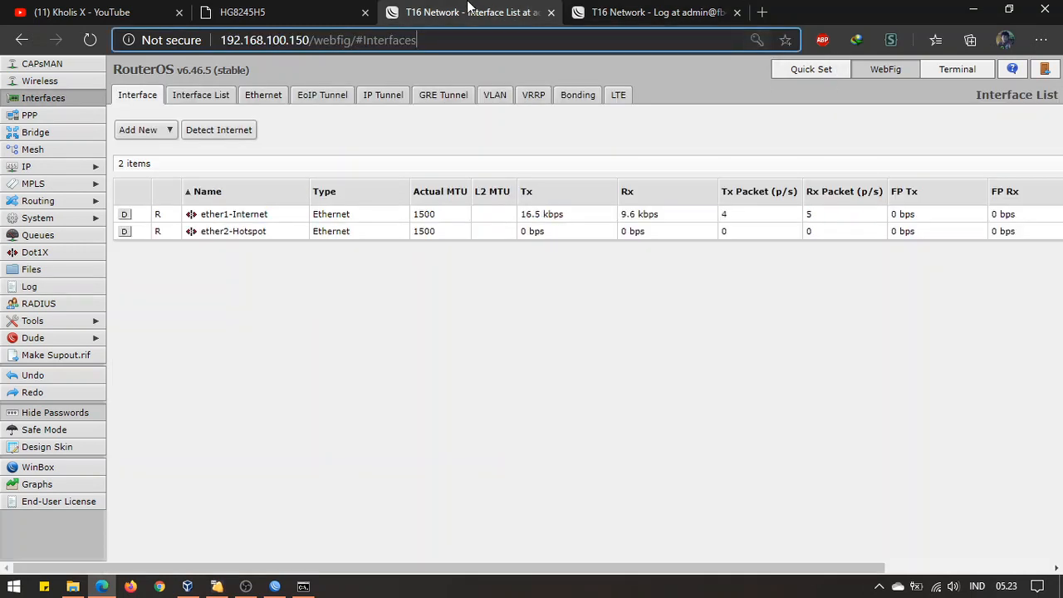
Log out of the local WebFig session and log back in
{"action": "left_click", "coordinate": [1050, 72]}
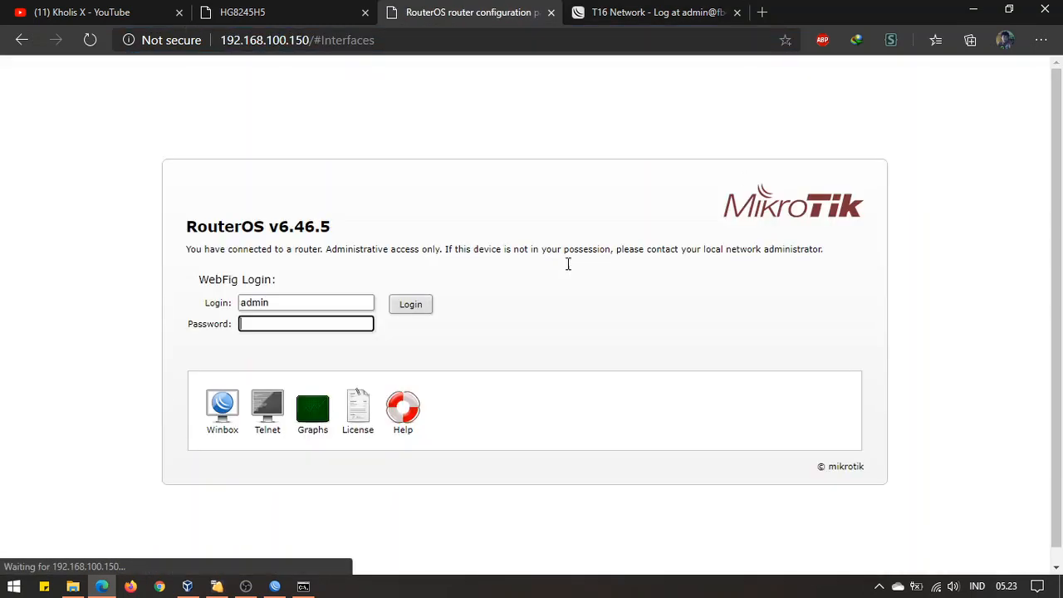
{"action": "type", "text": "a"}
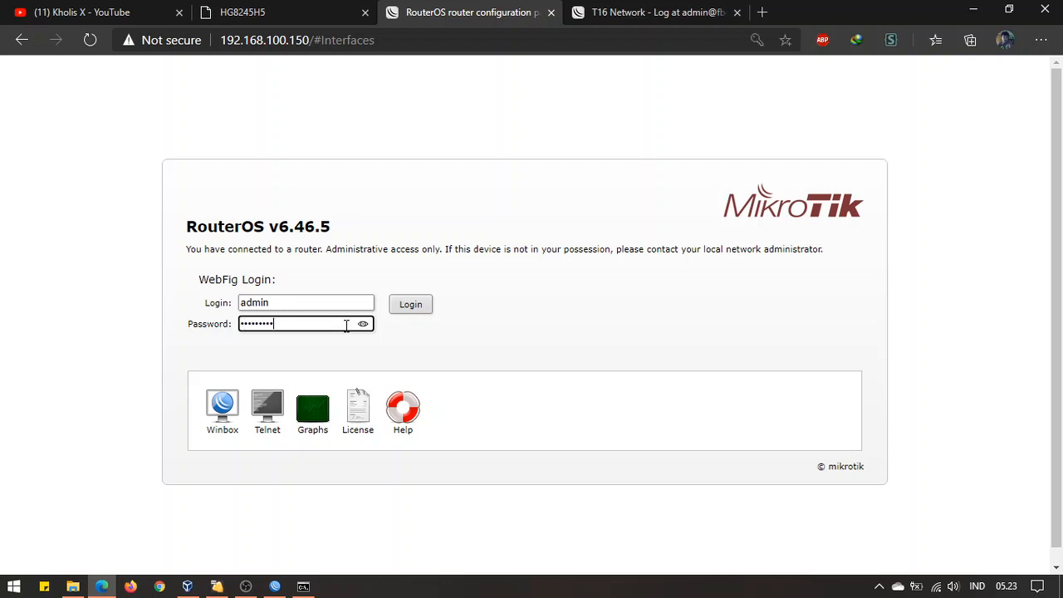
{"action": "key", "text": "Return"}
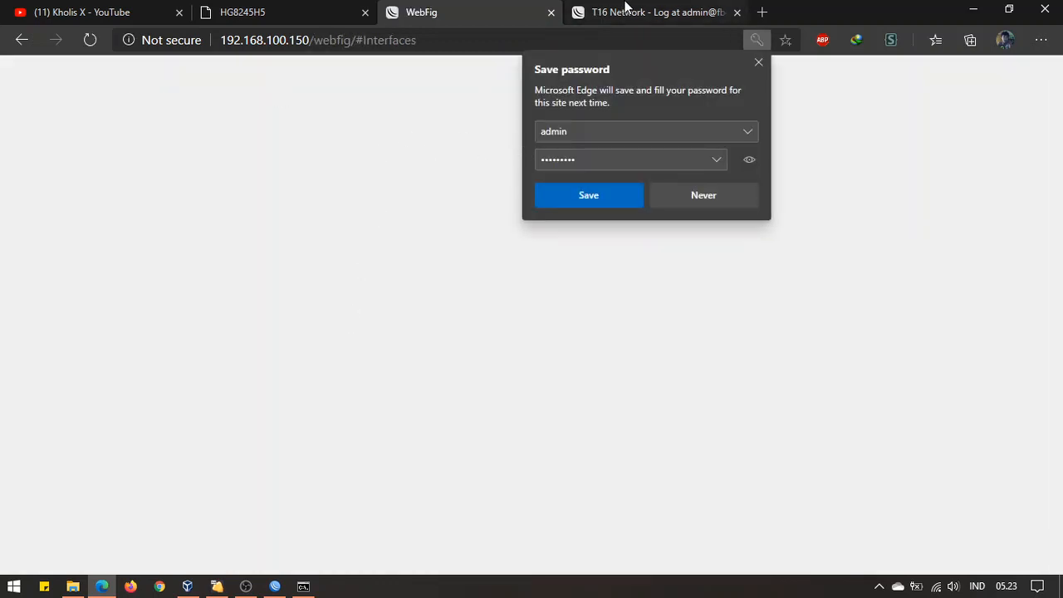
Check the remote session's log for the new login entries, then open a blank browser tab
{"action": "left_click", "coordinate": [625, 7]}
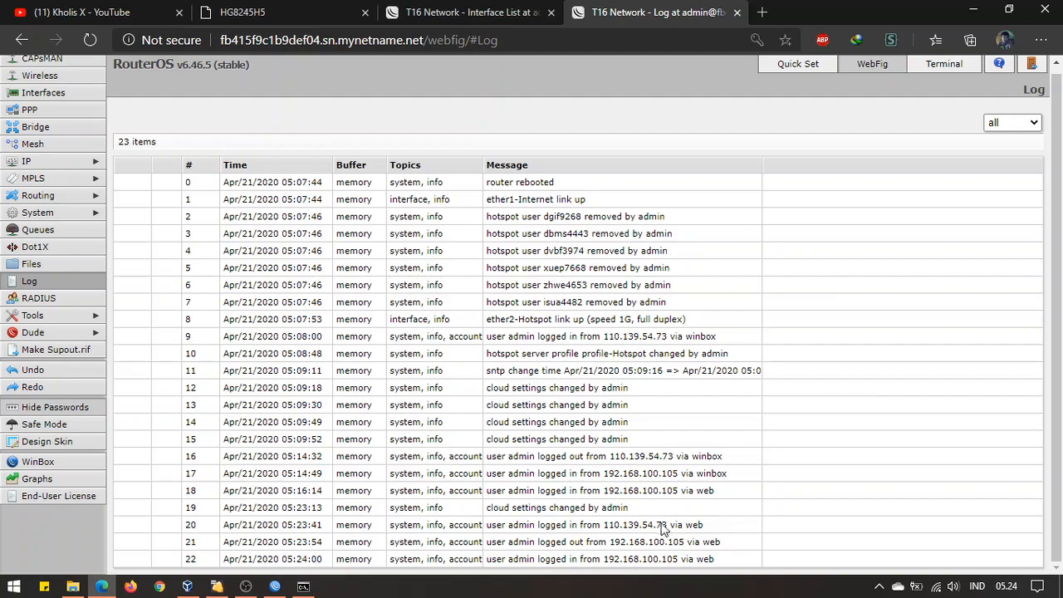
{"action": "left_click", "coordinate": [304, 586]}
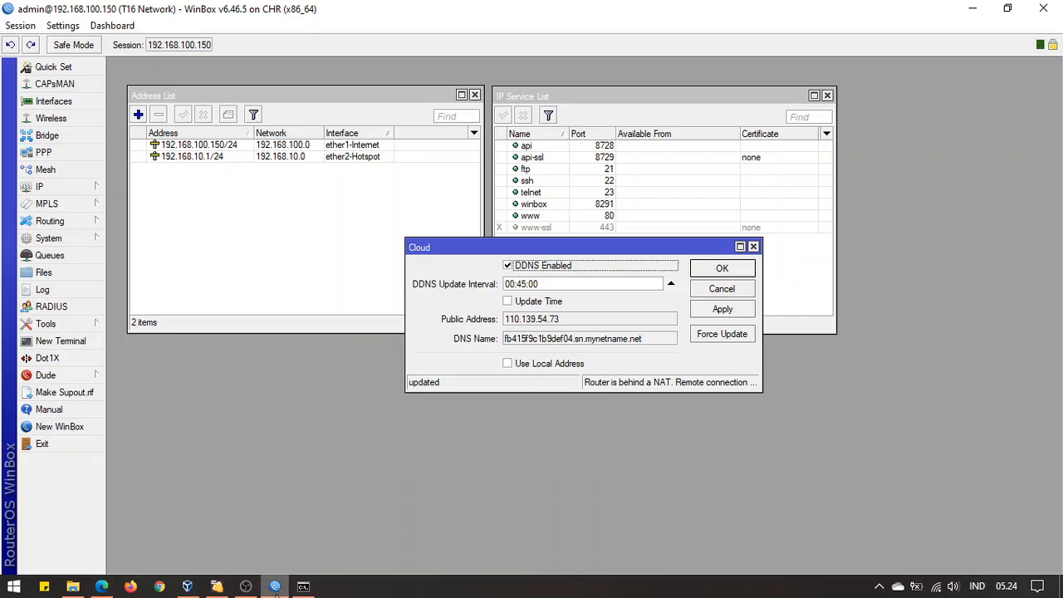
{"action": "left_click", "coordinate": [306, 587]}
{"action": "left_click", "coordinate": [245, 588]}
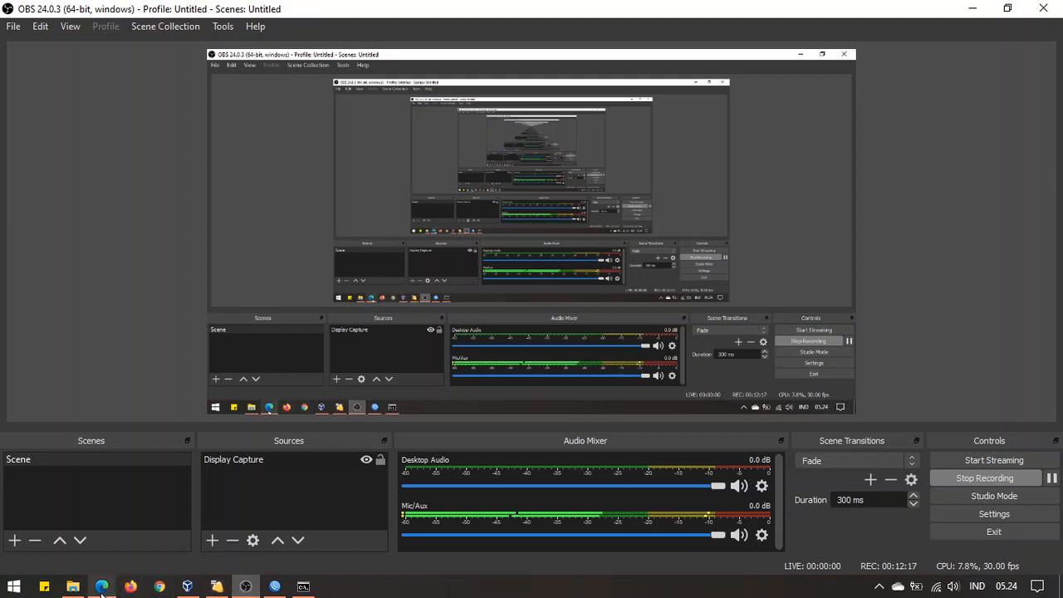
{"action": "left_click", "coordinate": [101, 587]}
{"action": "scroll", "coordinate": [613, 356], "scroll_direction": "up", "scroll_amount": 1}
{"action": "scroll", "coordinate": [617, 358], "scroll_direction": "down", "scroll_amount": 1}
{"action": "scroll", "coordinate": [617, 358], "scroll_direction": "up", "scroll_amount": 1}
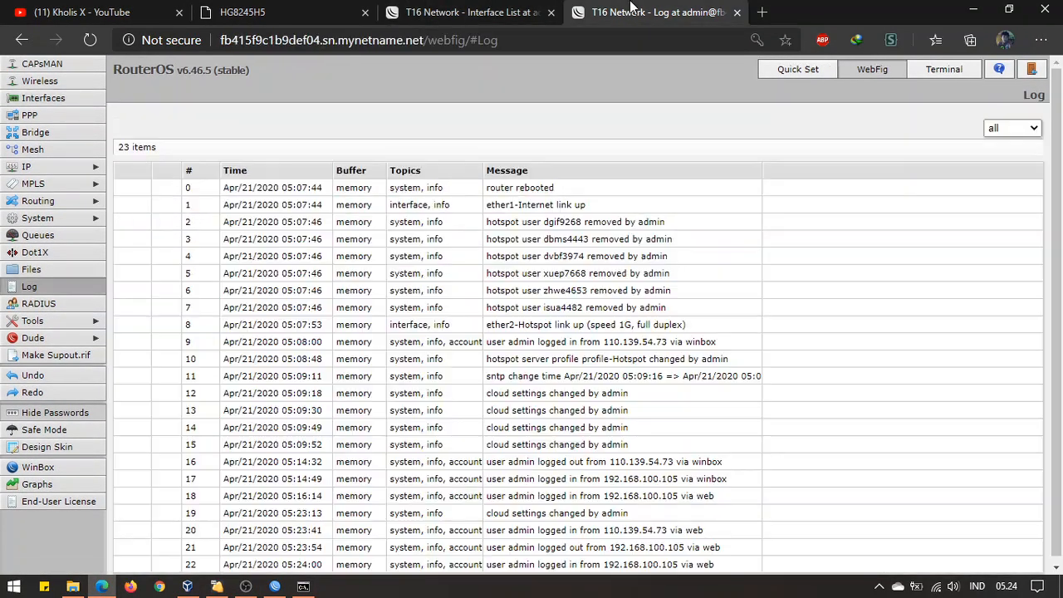
{"action": "left_click", "coordinate": [763, 12]}
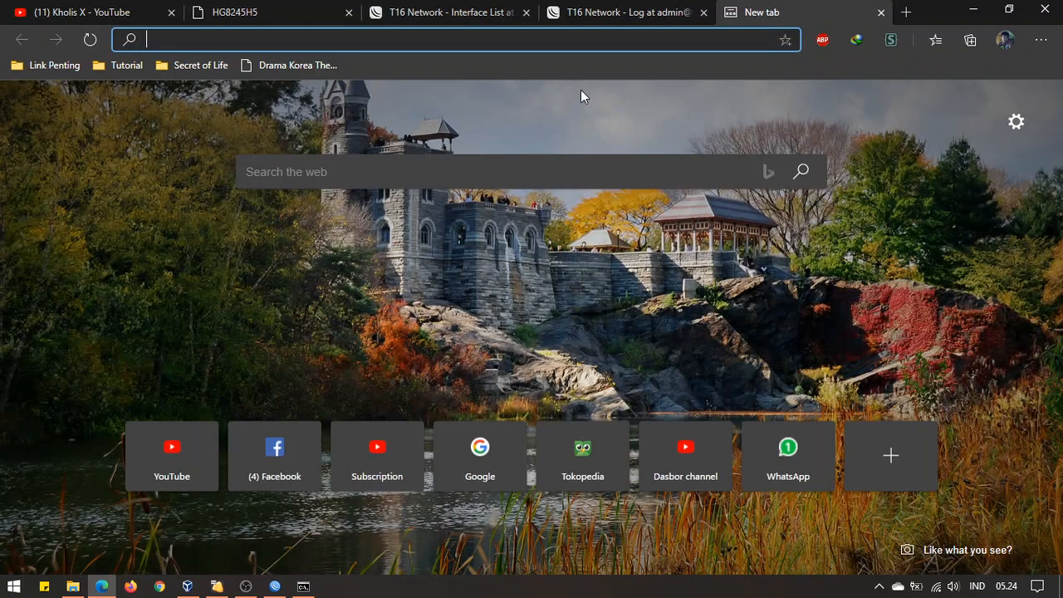
Load kholisx.mikhmon.online and view the mikhmon-group user in WinBox's System > Users list
{"action": "type", "text": "kholi"}
{"action": "key", "text": "Return"}
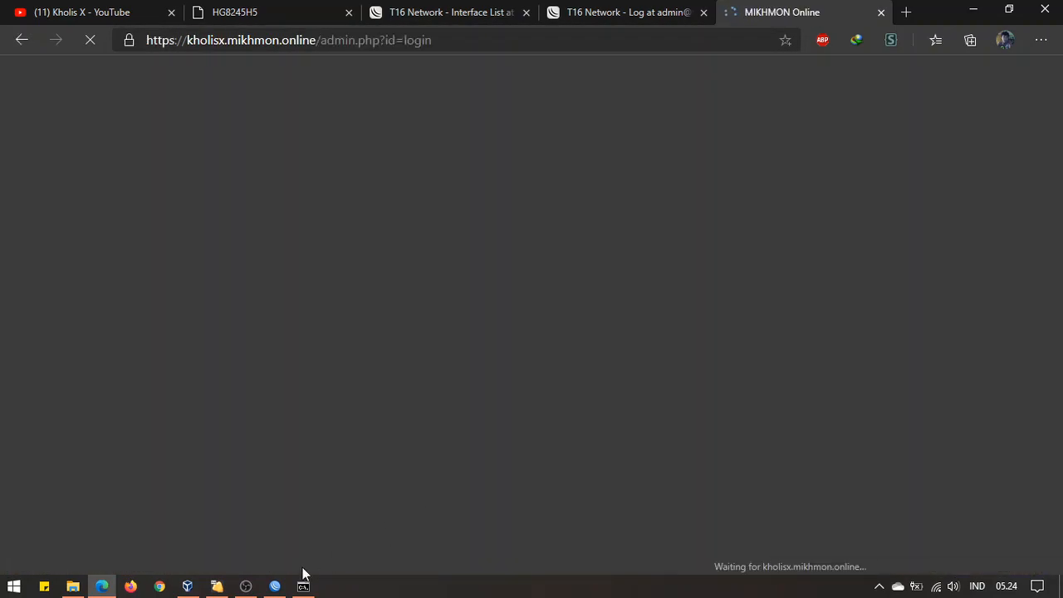
{"action": "left_click", "coordinate": [275, 586]}
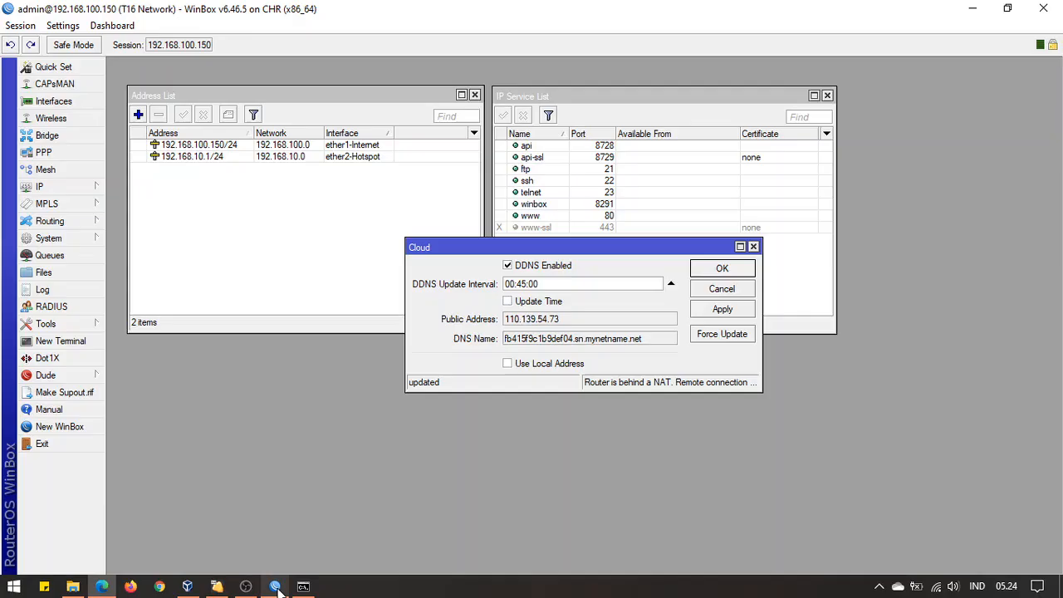
{"action": "left_click", "coordinate": [51, 239]}
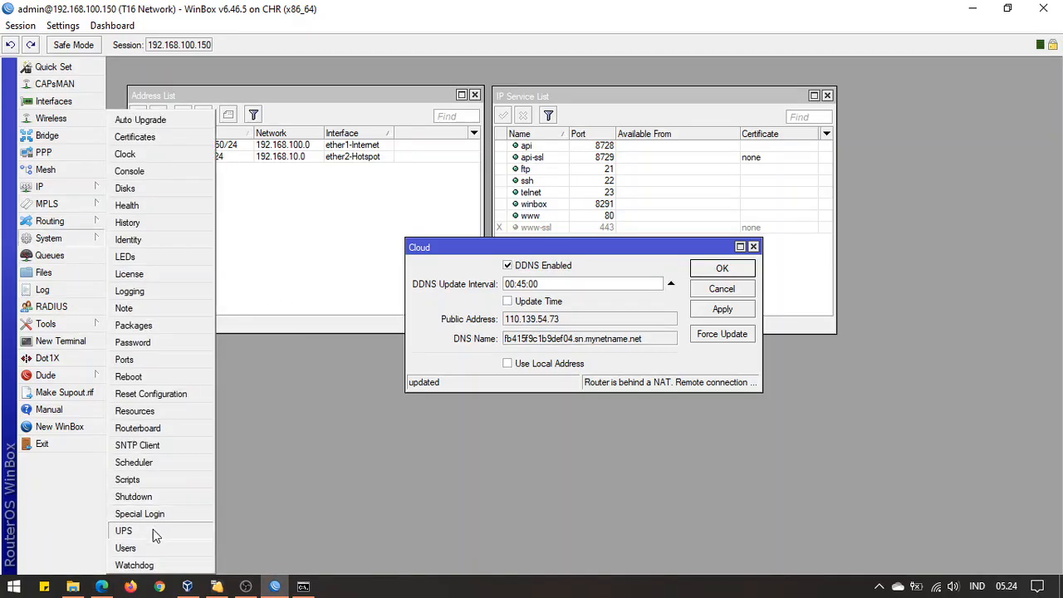
{"action": "left_click", "coordinate": [163, 548]}
{"action": "left_click", "coordinate": [426, 359]}
{"action": "left_click", "coordinate": [432, 284]}
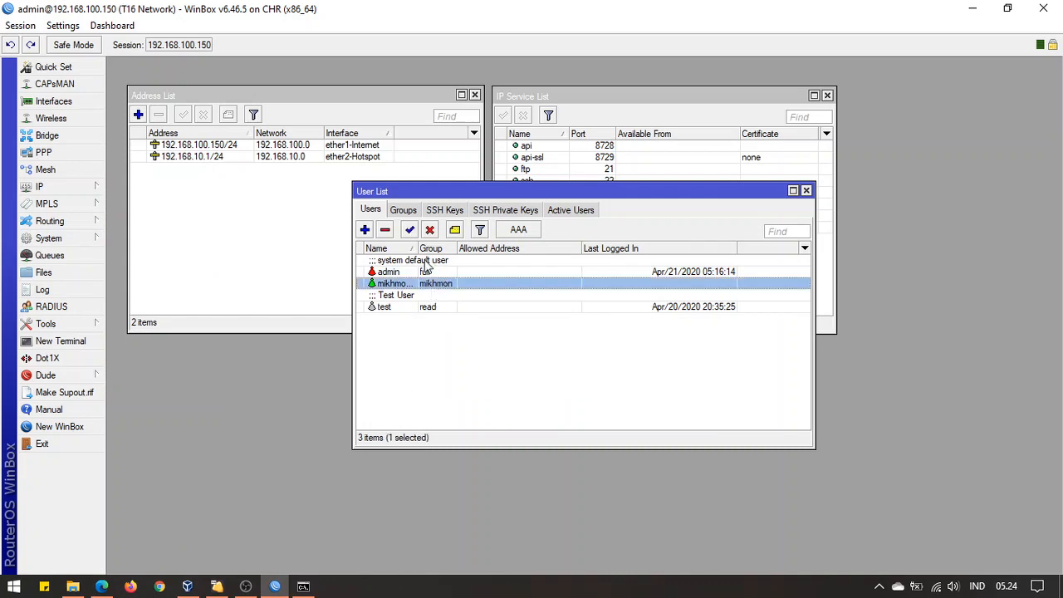
{"action": "left_click_drag", "start_coordinate": [417, 249], "coordinate": [448, 246]}
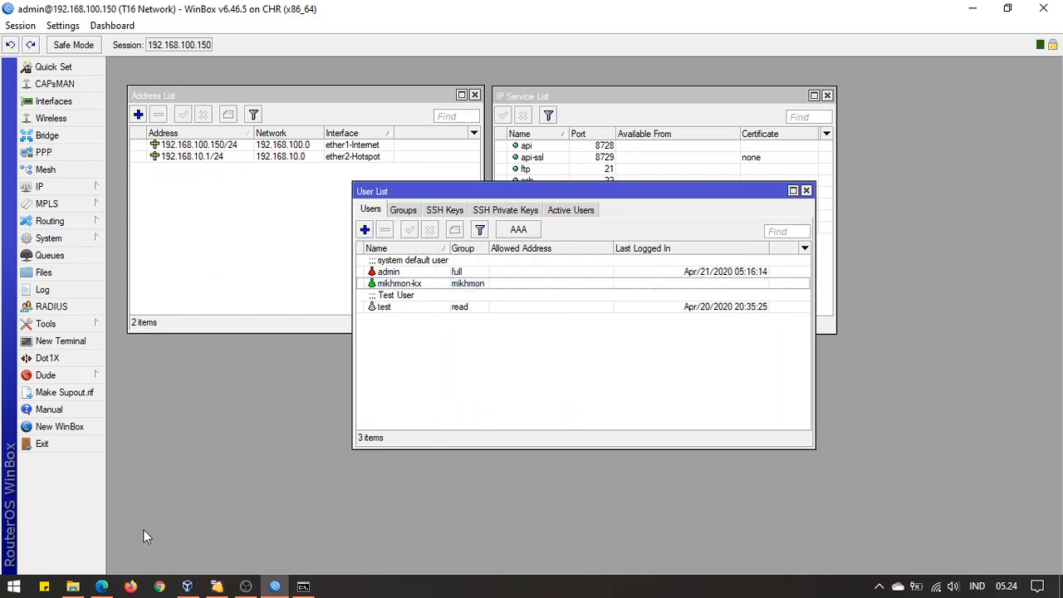
{"action": "left_click", "coordinate": [101, 587]}
Log in to Mikhmon Online with the account username and password
{"action": "type", "text": "kholis"}
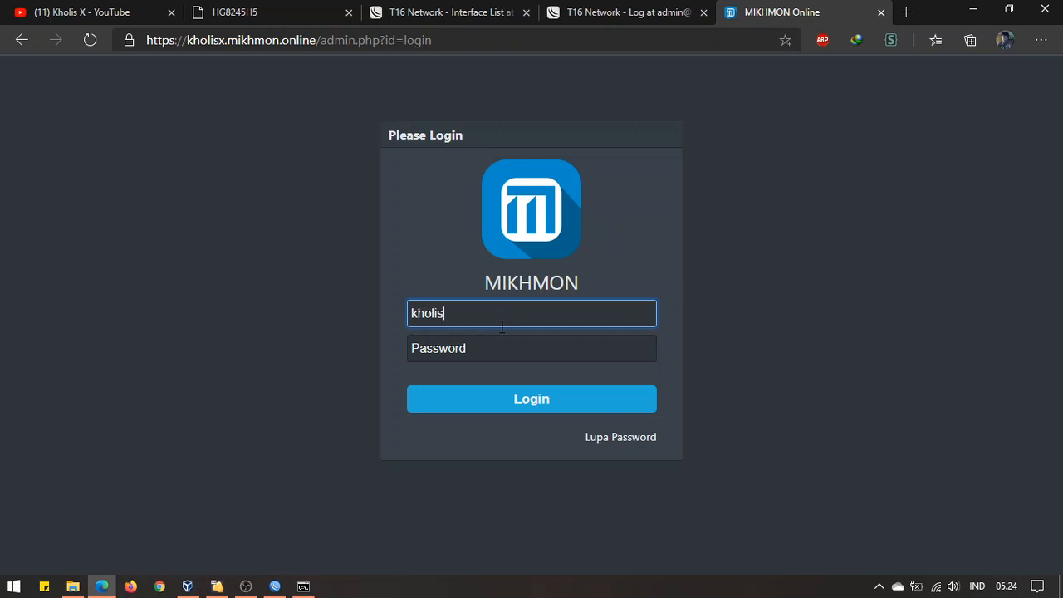
{"action": "key", "text": "Tab"}
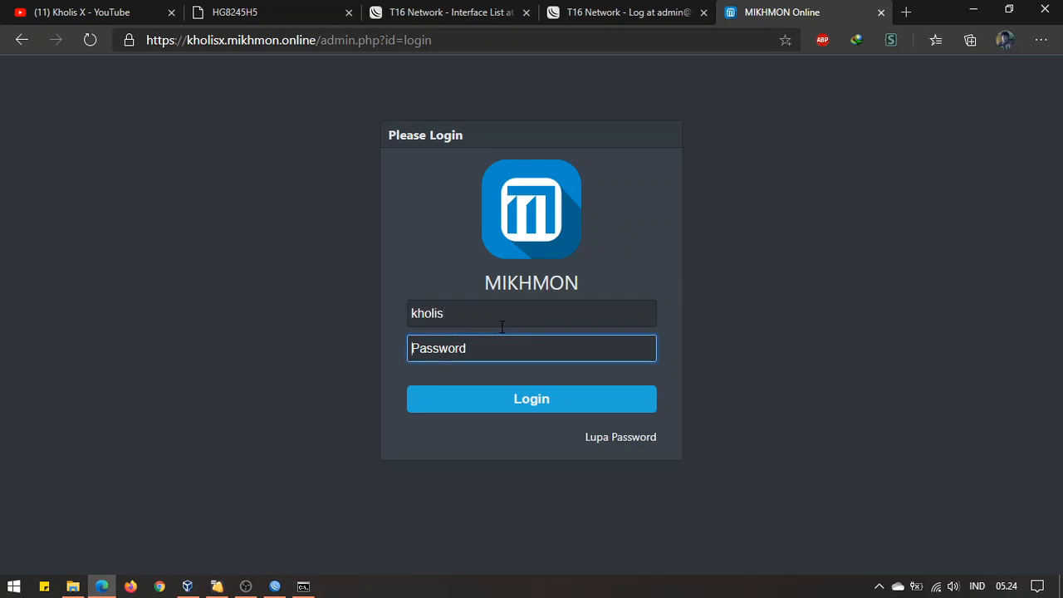
{"action": "type", "text": "k"}
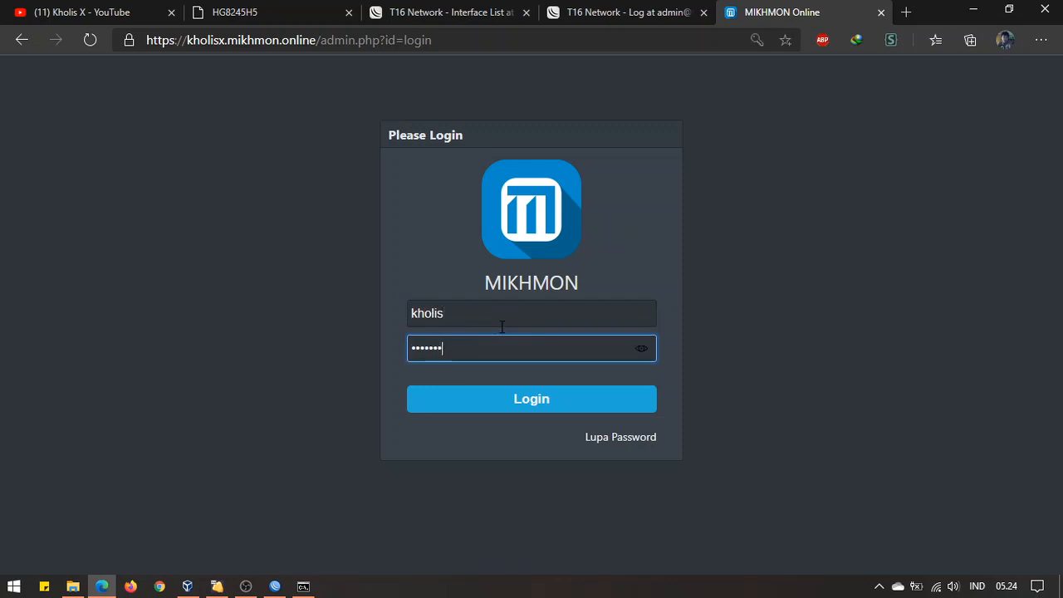
{"action": "key", "text": "Return"}
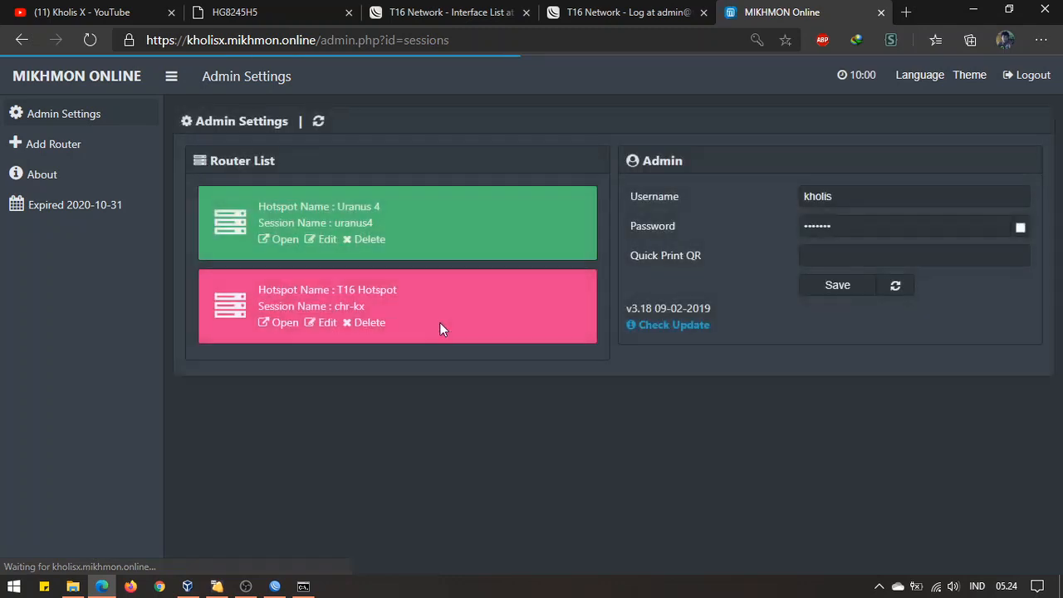
Add a new router session named mikrotik-fwd
{"action": "left_click", "coordinate": [90, 146]}
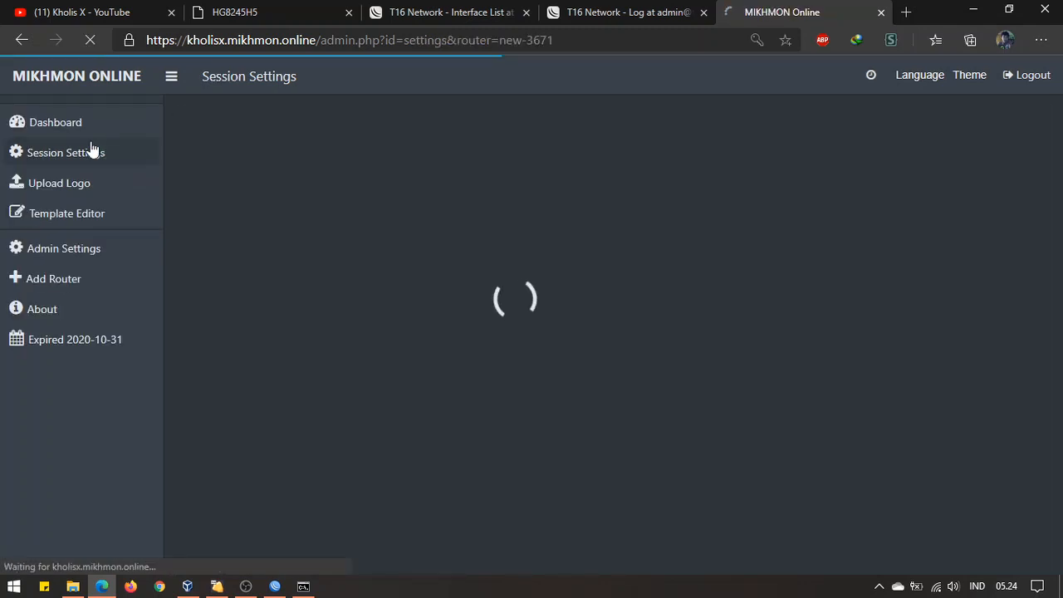
{"action": "left_click", "coordinate": [398, 194]}
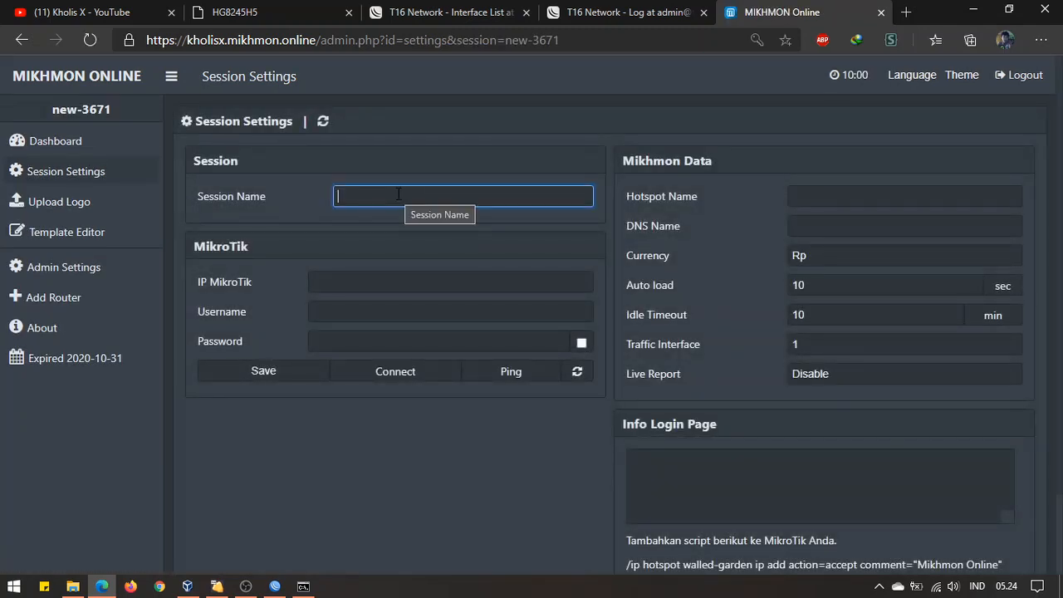
{"action": "type", "text": "m"}
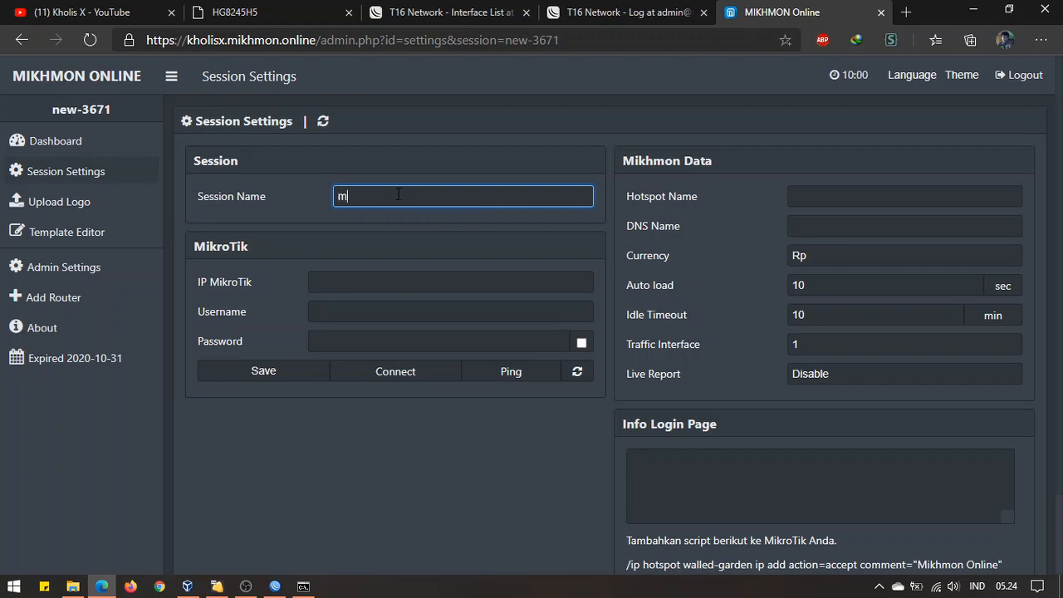
{"action": "type", "text": "ikrotik-fwd"}
{"action": "key", "text": "Tab"}
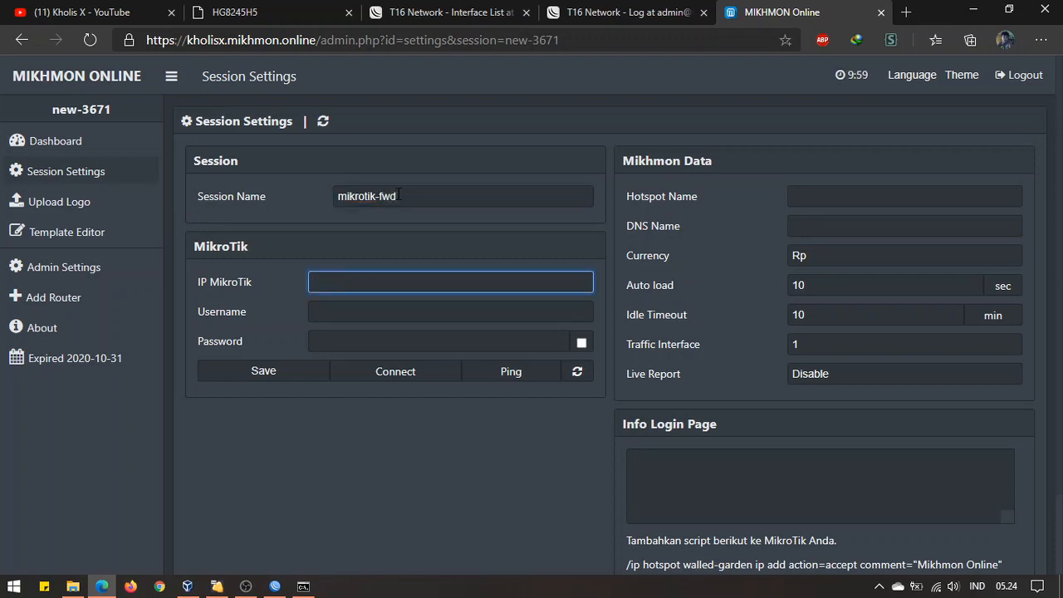
Copy the router's mynetname.net DNS name from WinBox's IP > Cloud settings
{"action": "left_click", "coordinate": [578, 16]}
{"action": "left_click", "coordinate": [831, 12]}
{"action": "left_click", "coordinate": [304, 586]}
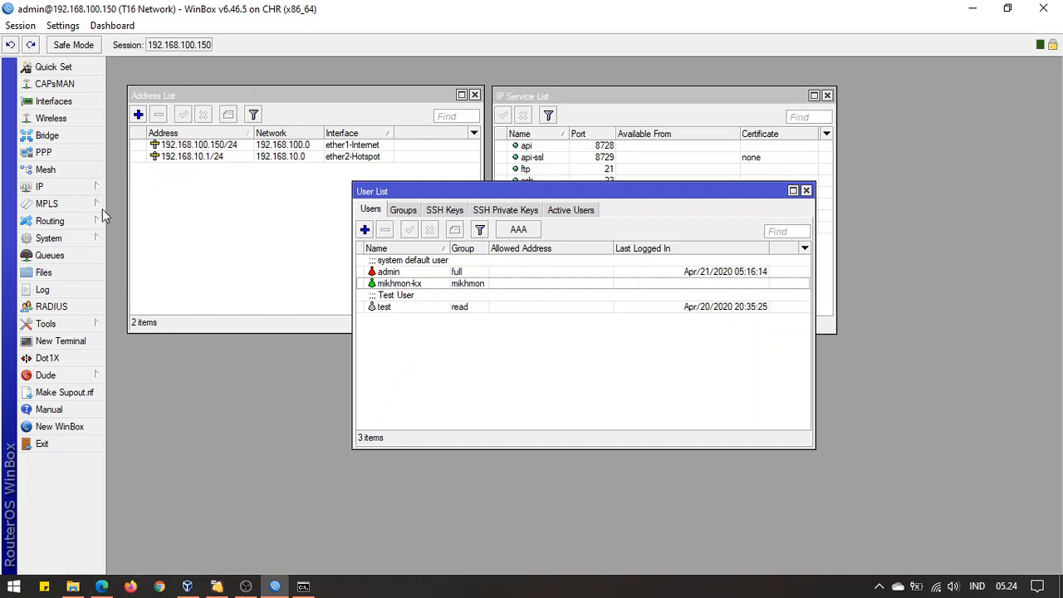
{"action": "left_click", "coordinate": [81, 192]}
{"action": "left_click", "coordinate": [152, 273]}
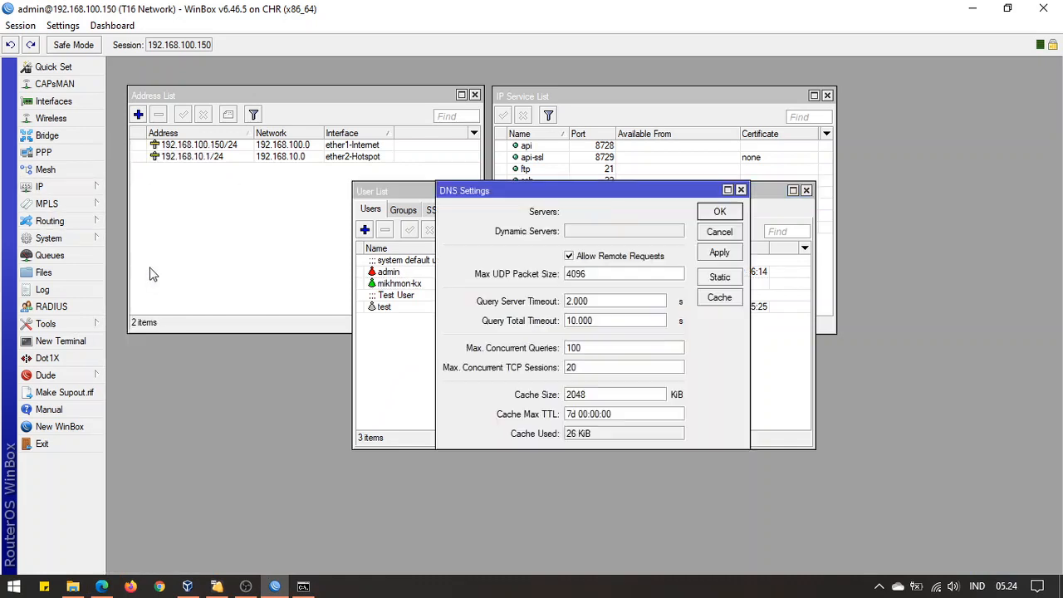
{"action": "left_click", "coordinate": [73, 184]}
{"action": "left_click", "coordinate": [133, 270]}
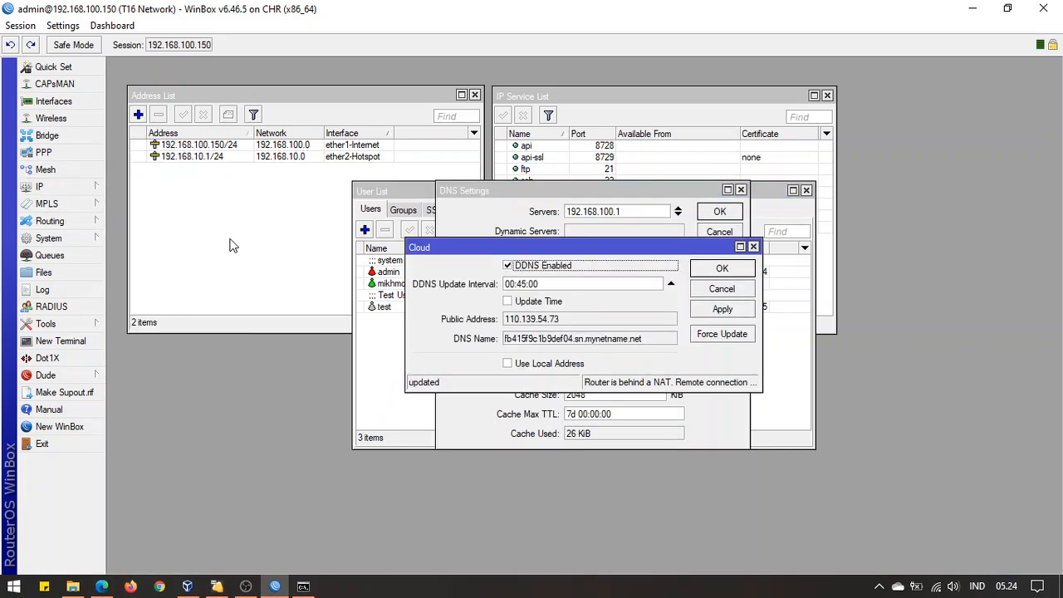
{"action": "double_click", "coordinate": [532, 339]}
{"action": "right_click", "coordinate": [532, 334]}
{"action": "left_click", "coordinate": [572, 348]}
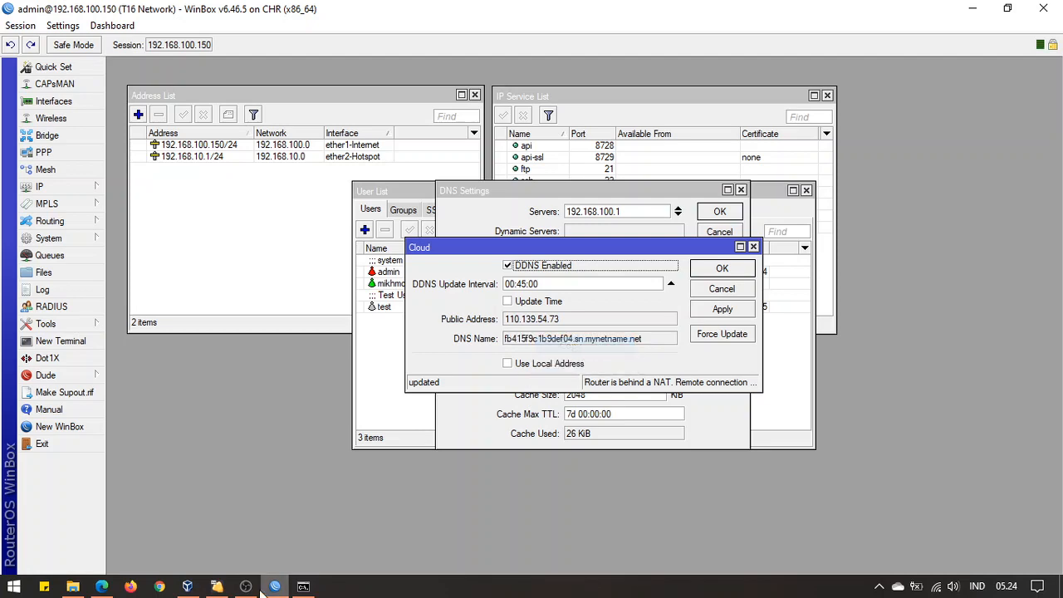
{"action": "left_click", "coordinate": [103, 587]}
Paste the DDNS hostname as the MikroTik IP and enter the router username and password
{"action": "right_click", "coordinate": [407, 285]}
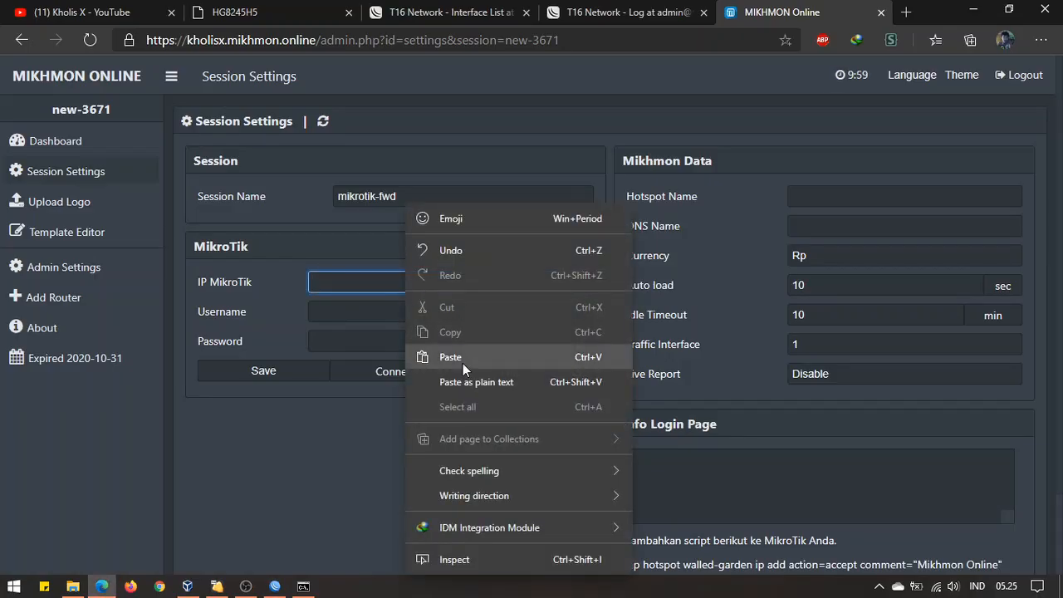
{"action": "left_click", "coordinate": [463, 362]}
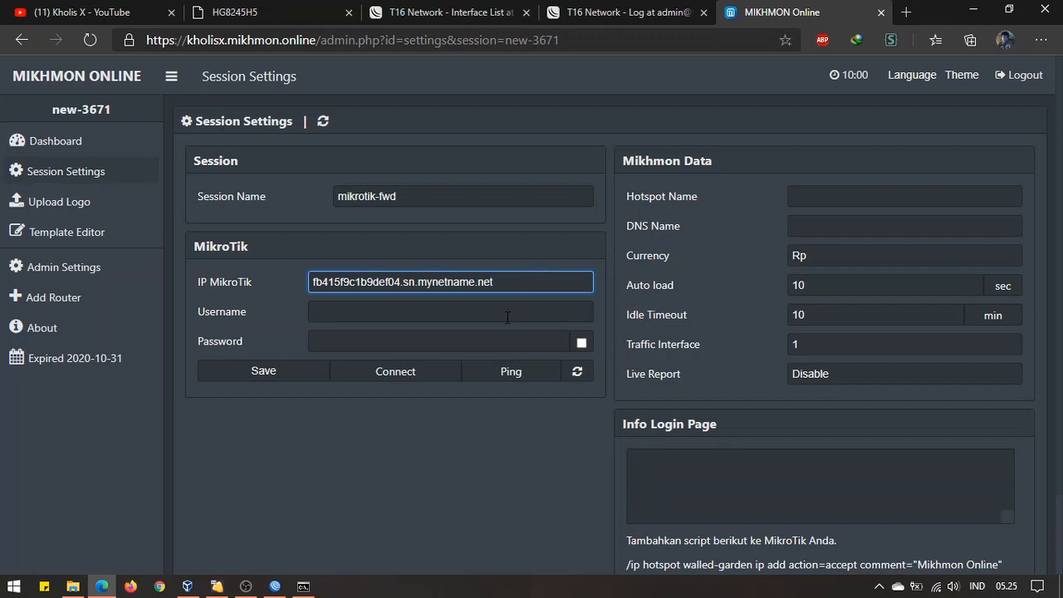
{"action": "left_click", "coordinate": [501, 318]}
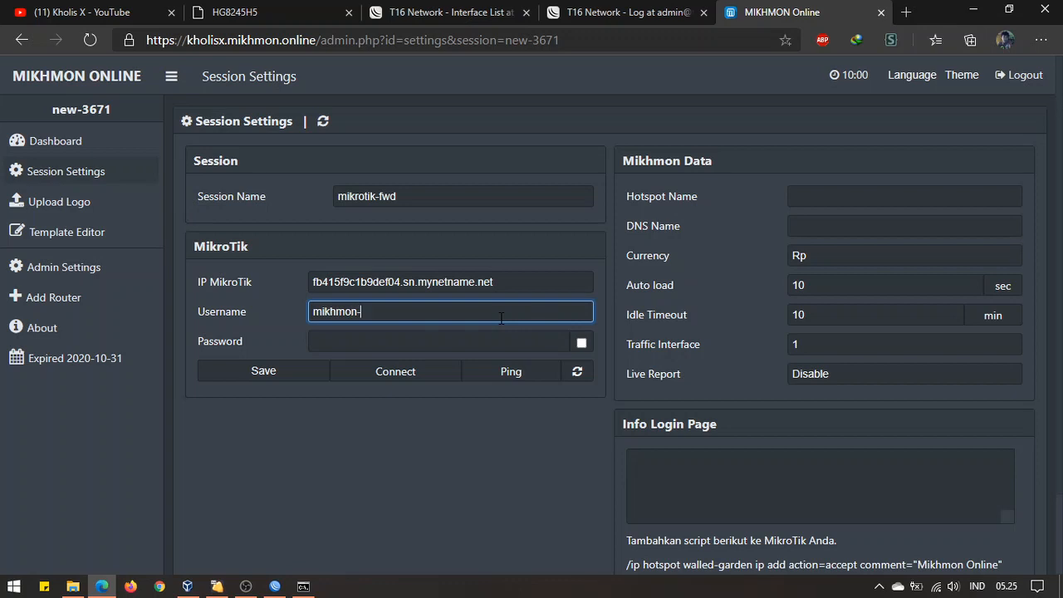
{"action": "type", "text": "mikhmon-kx"}
{"action": "key", "text": "Tab"}
{"action": "type", "text": "•••"}
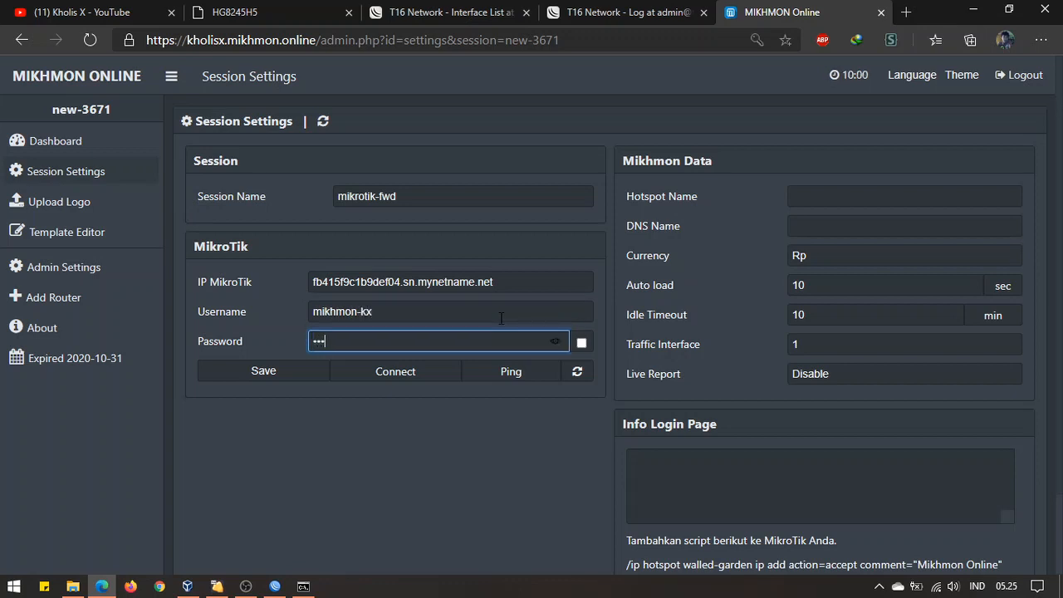
Set Hotspot Name to T16 Network, DNS Name to t16.net and Idle Timeout to disable
{"action": "left_click", "coordinate": [889, 191]}
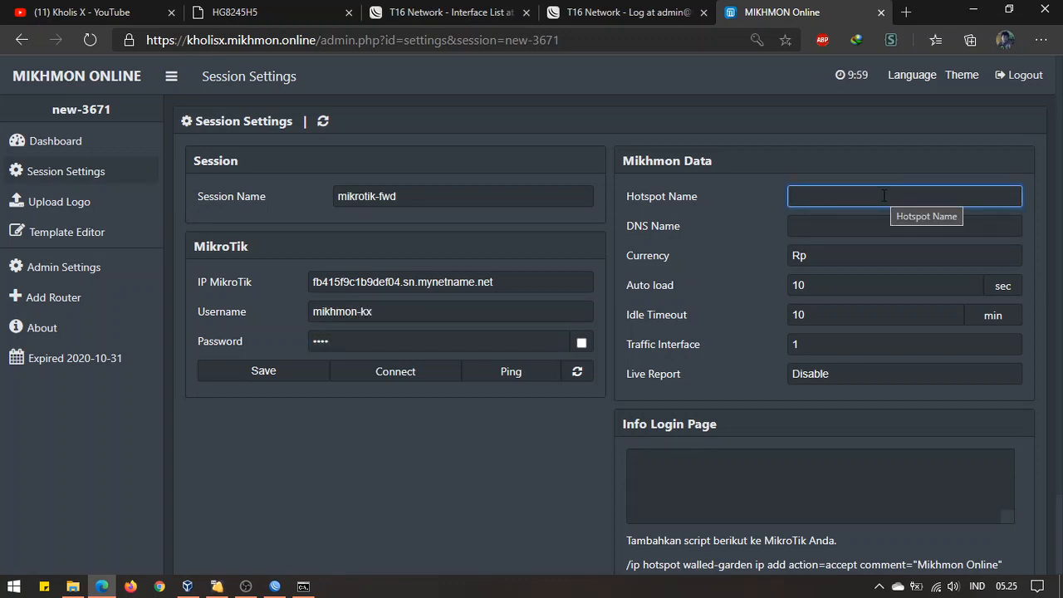
{"action": "type", "text": "T16 "}
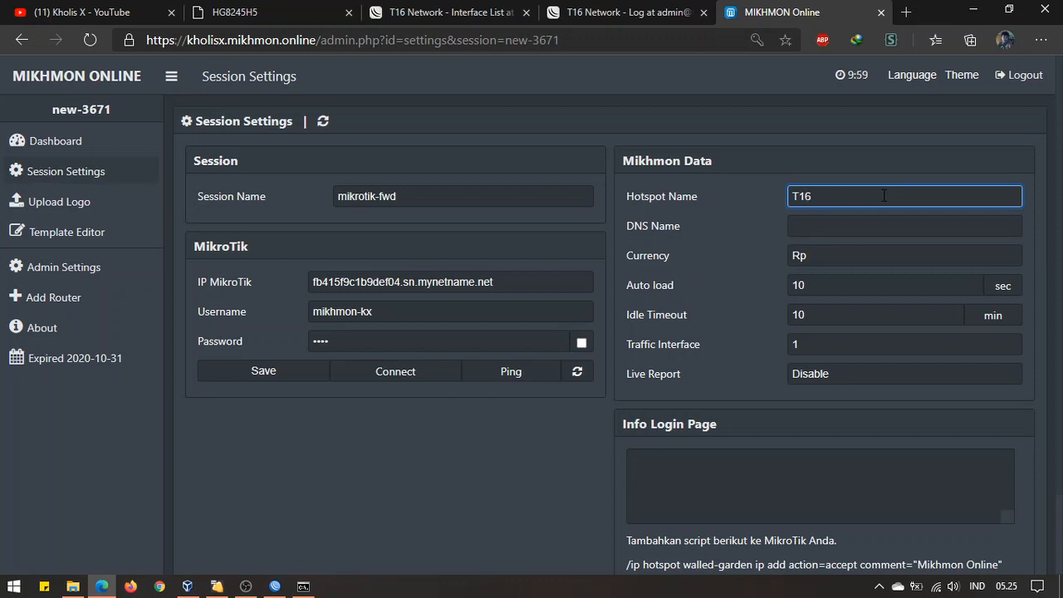
{"action": "type", "text": "Network"}
{"action": "key", "text": "Tab"}
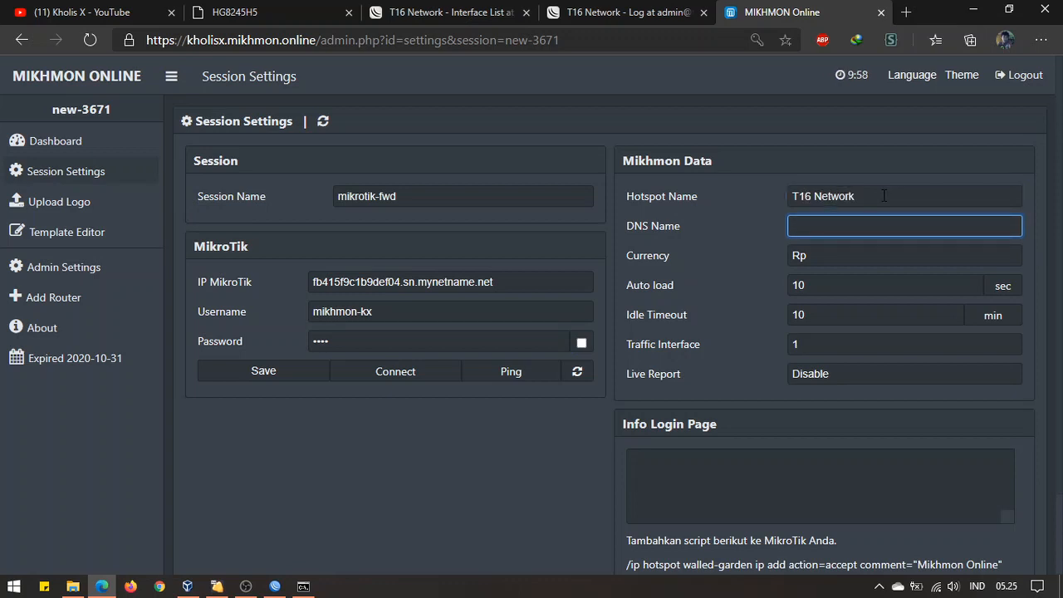
{"action": "type", "text": "t16.net"}
{"action": "left_click", "coordinate": [922, 330]}
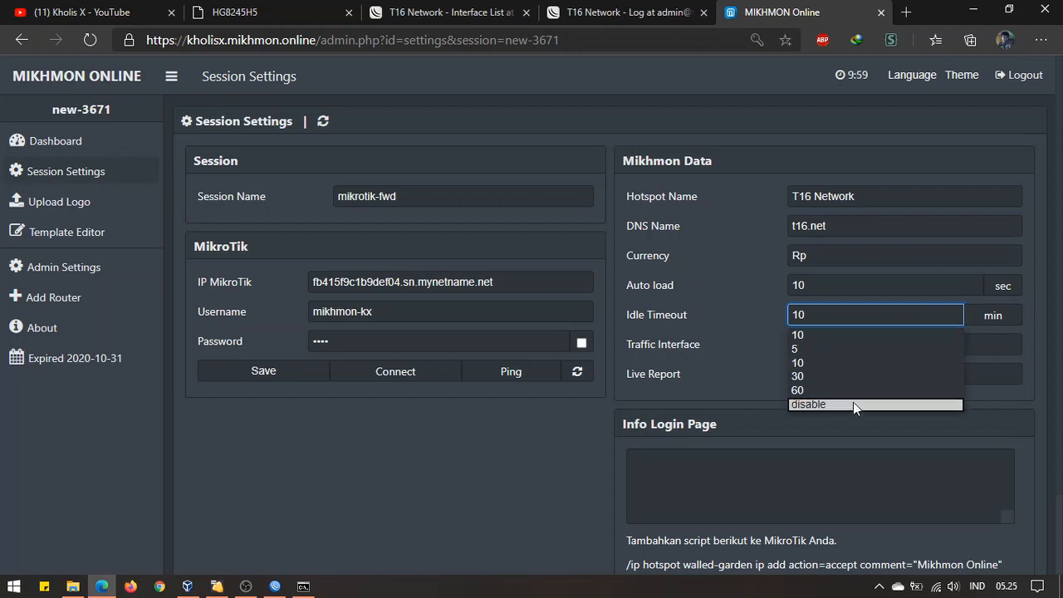
{"action": "left_click", "coordinate": [853, 404]}
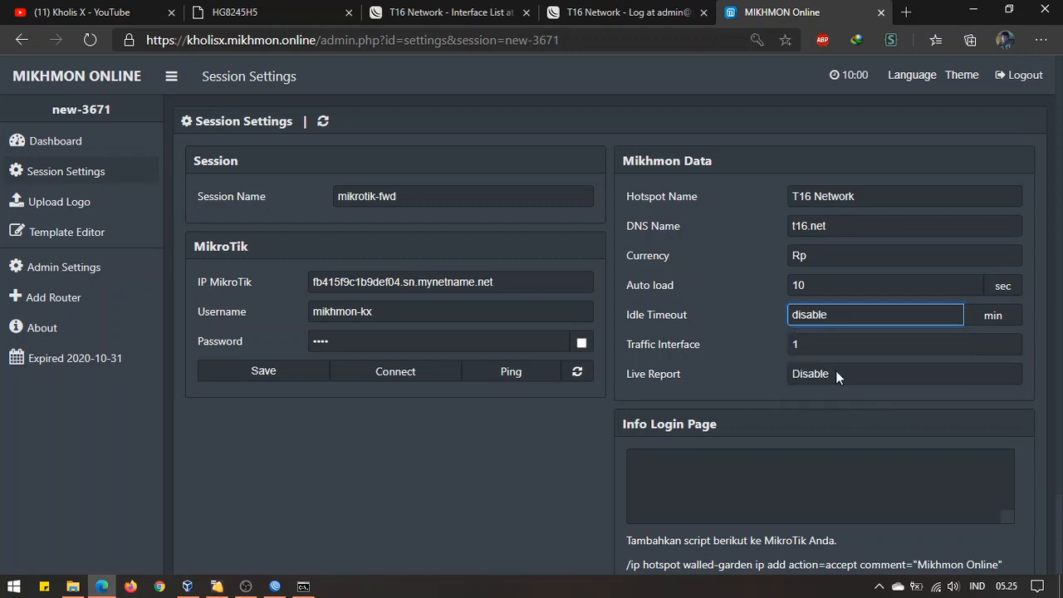
{"action": "left_click", "coordinate": [776, 403]}
{"action": "left_click", "coordinate": [771, 454]}
{"action": "scroll", "coordinate": [770, 453], "scroll_direction": "down", "scroll_amount": 2}
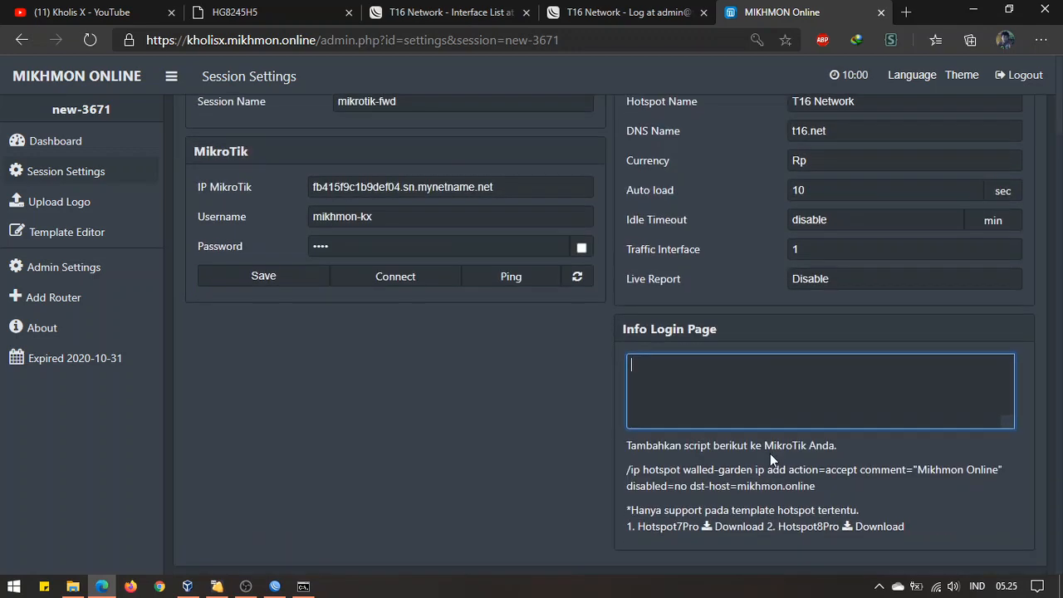
{"action": "scroll", "coordinate": [770, 454], "scroll_direction": "up", "scroll_amount": 2}
Save the mikrotik-fwd session and ping the router successfully on port 8728
{"action": "left_click", "coordinate": [294, 374]}
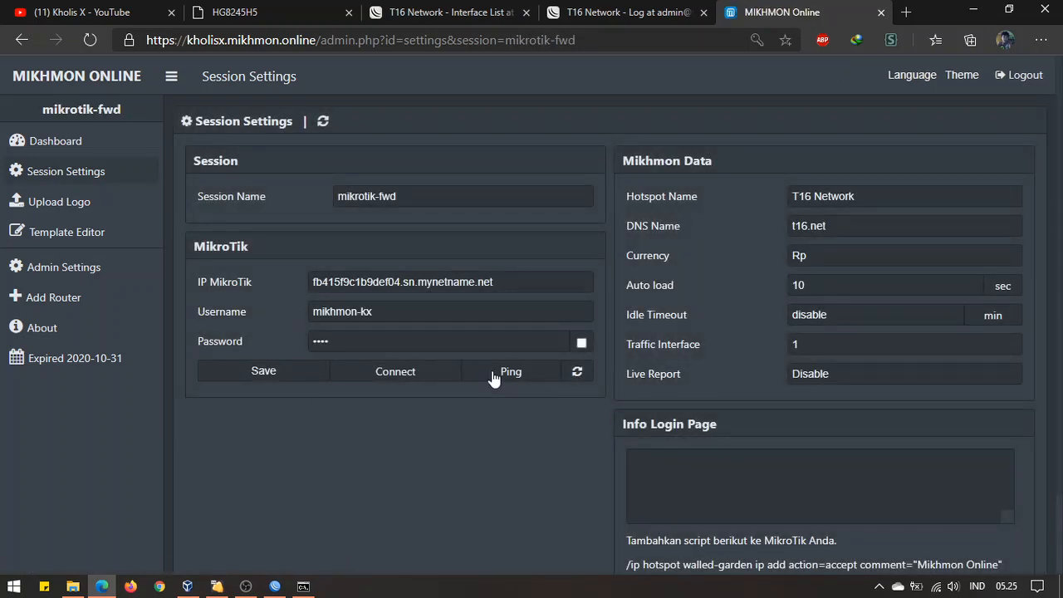
{"action": "left_click", "coordinate": [493, 375]}
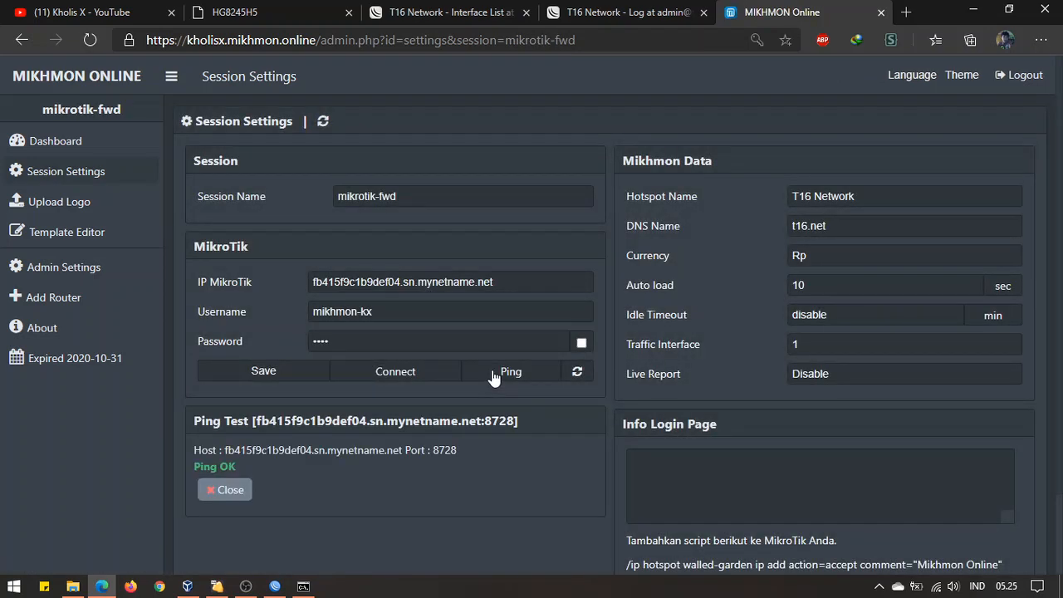
{"action": "left_click_drag", "start_coordinate": [192, 449], "coordinate": [258, 463]}
{"action": "left_click", "coordinate": [475, 484]}
{"action": "left_click", "coordinate": [307, 7]}
{"action": "scroll", "coordinate": [577, 379], "scroll_direction": "down", "scroll_amount": 3}
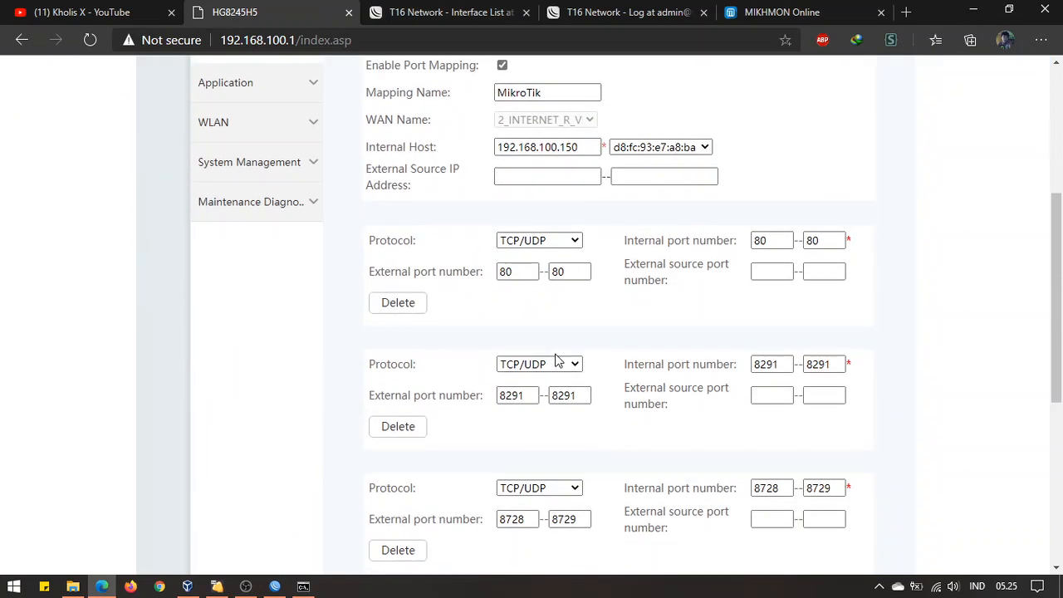
{"action": "left_click", "coordinate": [535, 519]}
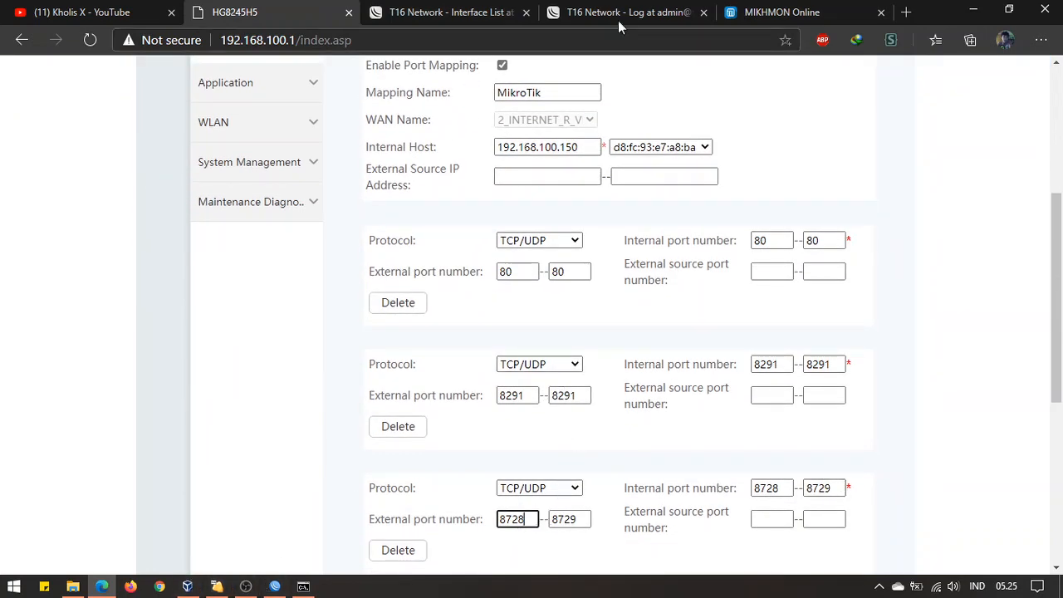
{"action": "left_click", "coordinate": [745, 6]}
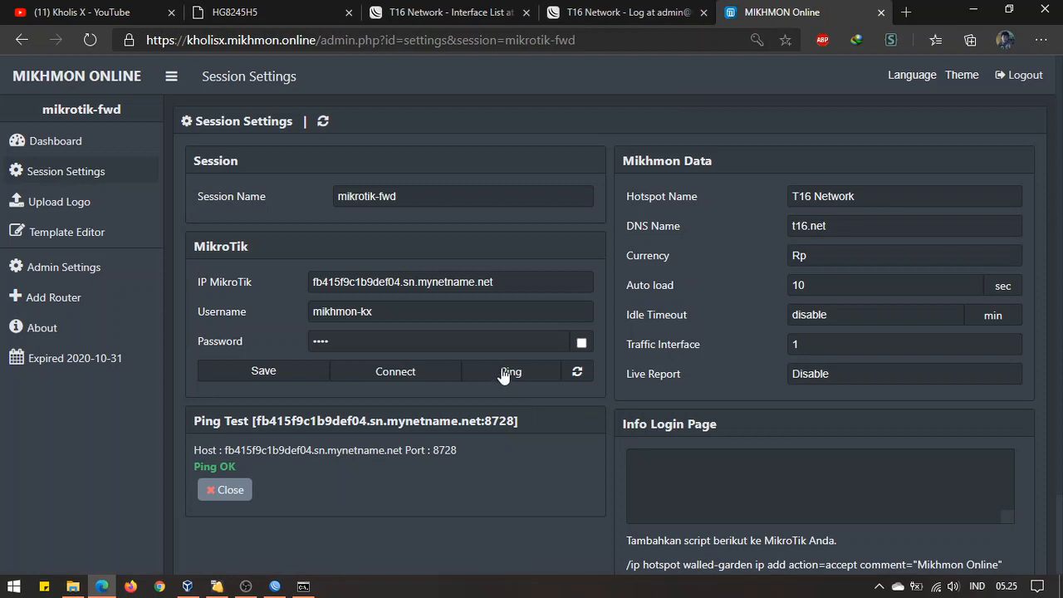
Connect Mikhmon to the router and confirm the repeated mikhmon API logins in the router log
{"action": "left_click", "coordinate": [421, 379]}
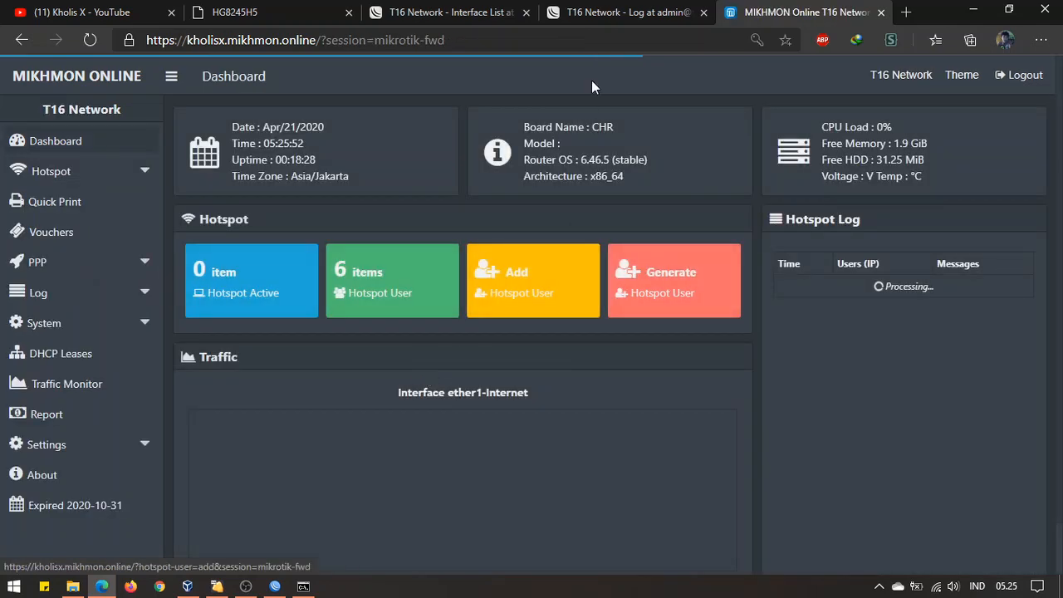
{"action": "left_click", "coordinate": [613, 10]}
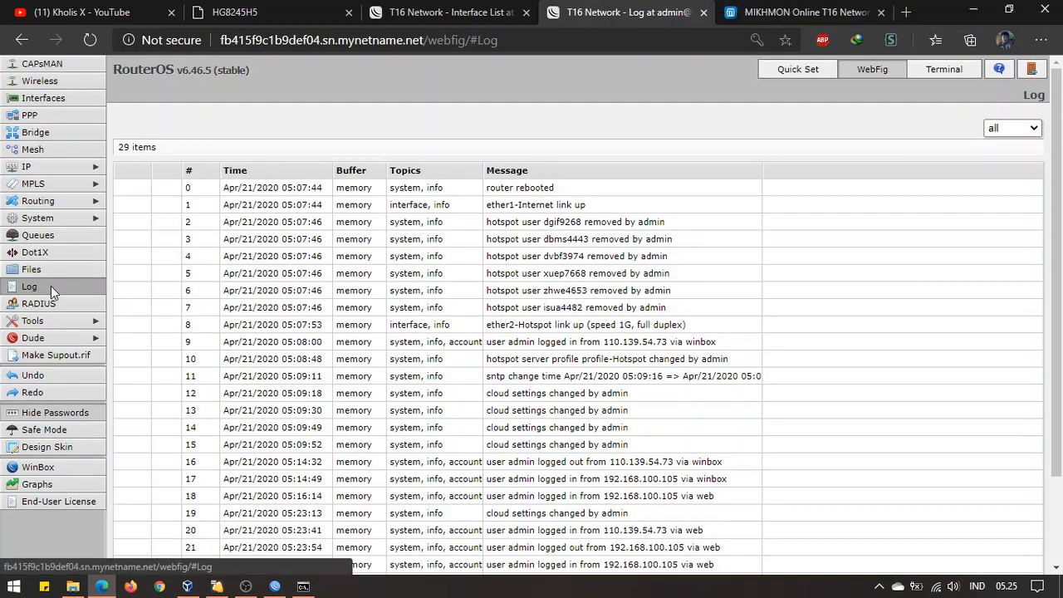
{"action": "scroll", "coordinate": [662, 390], "scroll_direction": "down", "scroll_amount": 3}
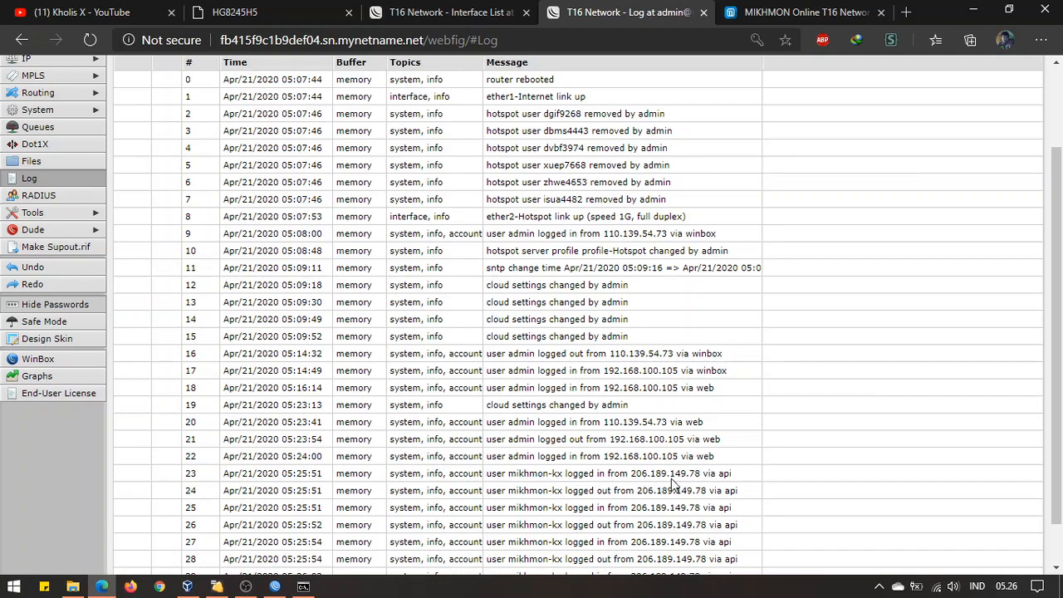
{"action": "scroll", "coordinate": [731, 498], "scroll_direction": "down", "scroll_amount": 3}
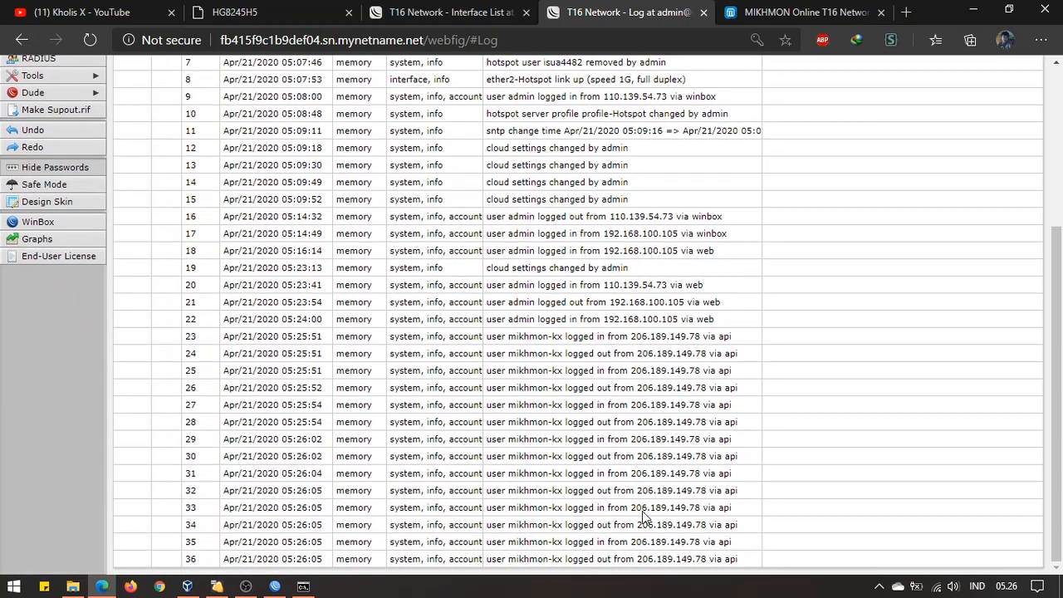
Open the Hotspot User list from the T16 Network dashboard
{"action": "left_click", "coordinate": [778, 10]}
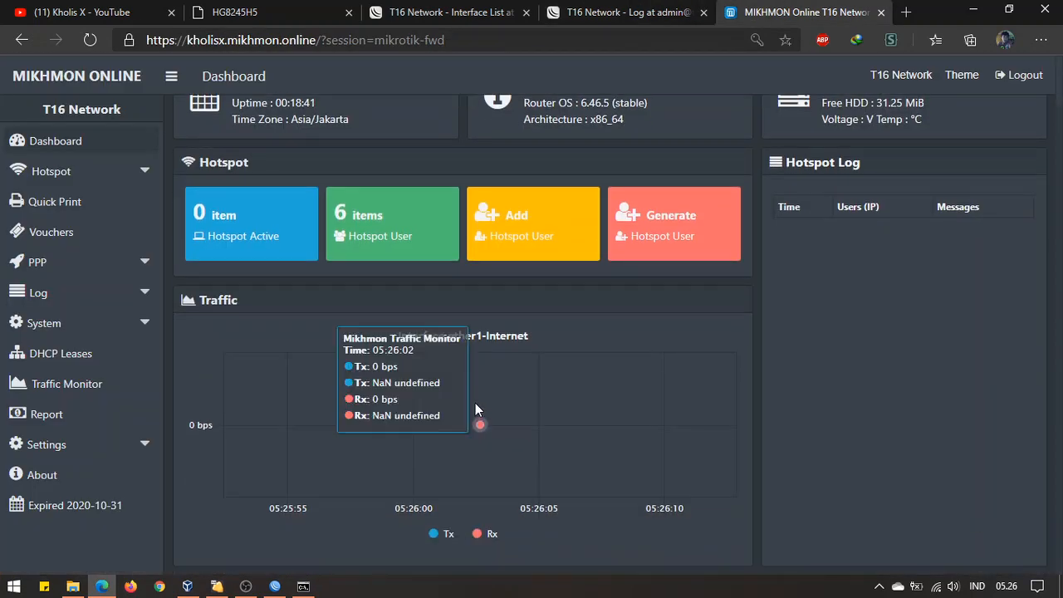
{"action": "scroll", "coordinate": [600, 453], "scroll_direction": "up", "scroll_amount": 1}
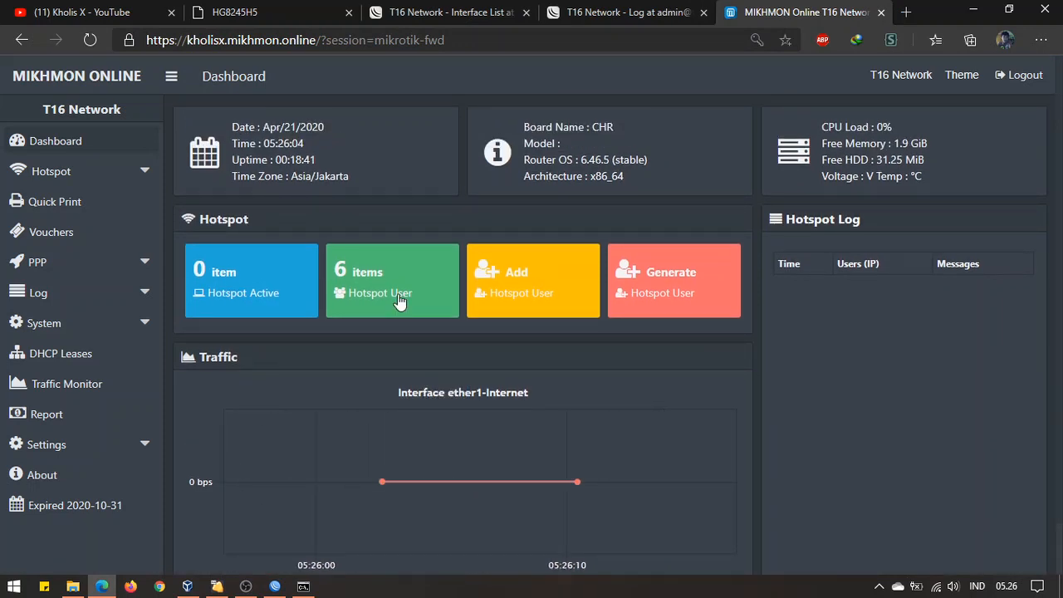
{"action": "scroll", "coordinate": [408, 309], "scroll_direction": "down", "scroll_amount": 1}
{"action": "scroll", "coordinate": [413, 319], "scroll_direction": "up", "scroll_amount": 1}
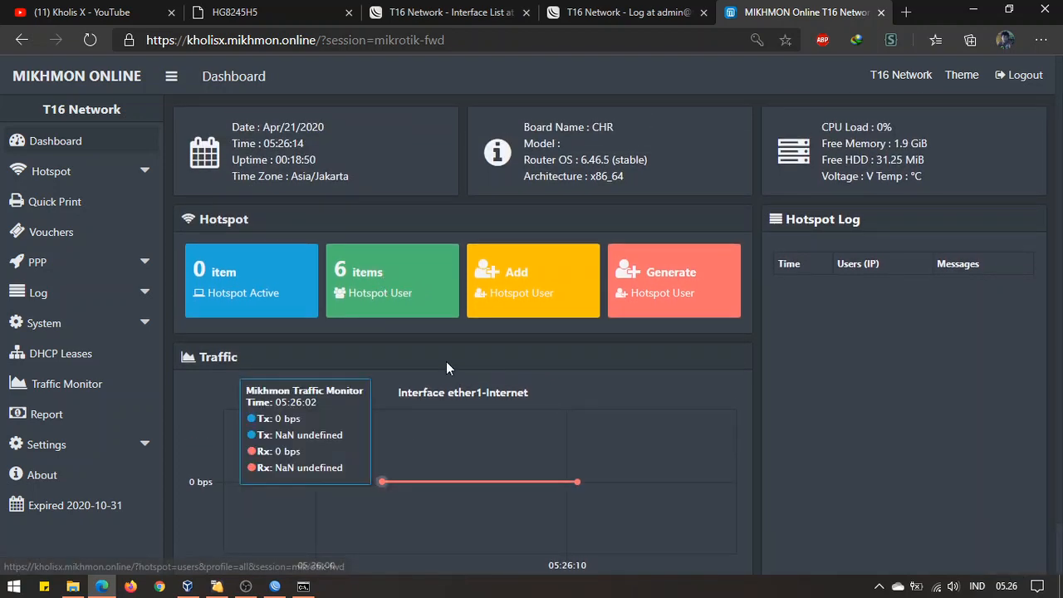
{"action": "scroll", "coordinate": [409, 391], "scroll_direction": "down", "scroll_amount": 1}
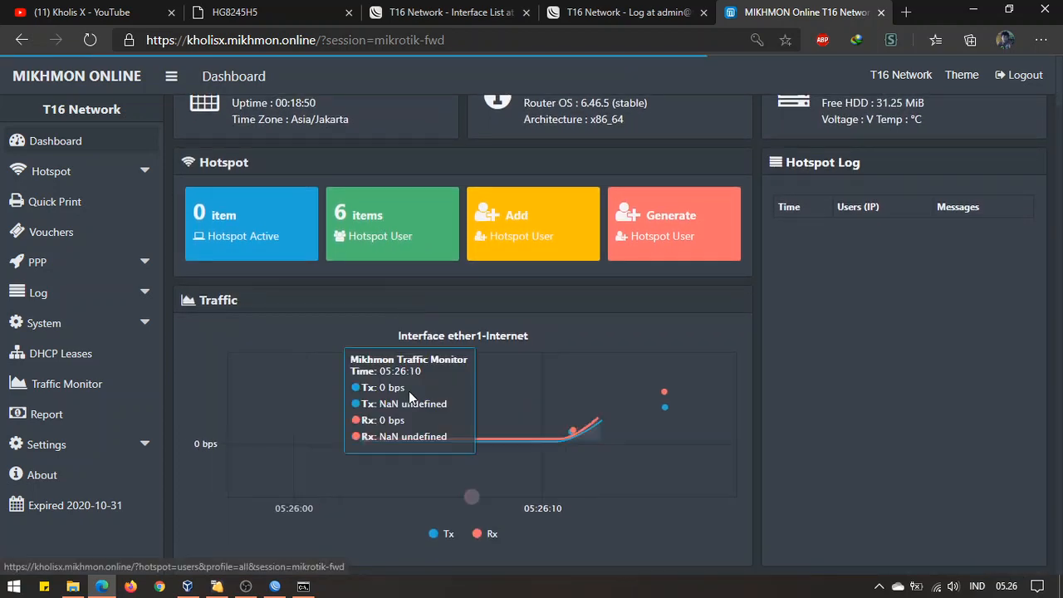
{"action": "scroll", "coordinate": [409, 392], "scroll_direction": "up", "scroll_amount": 1}
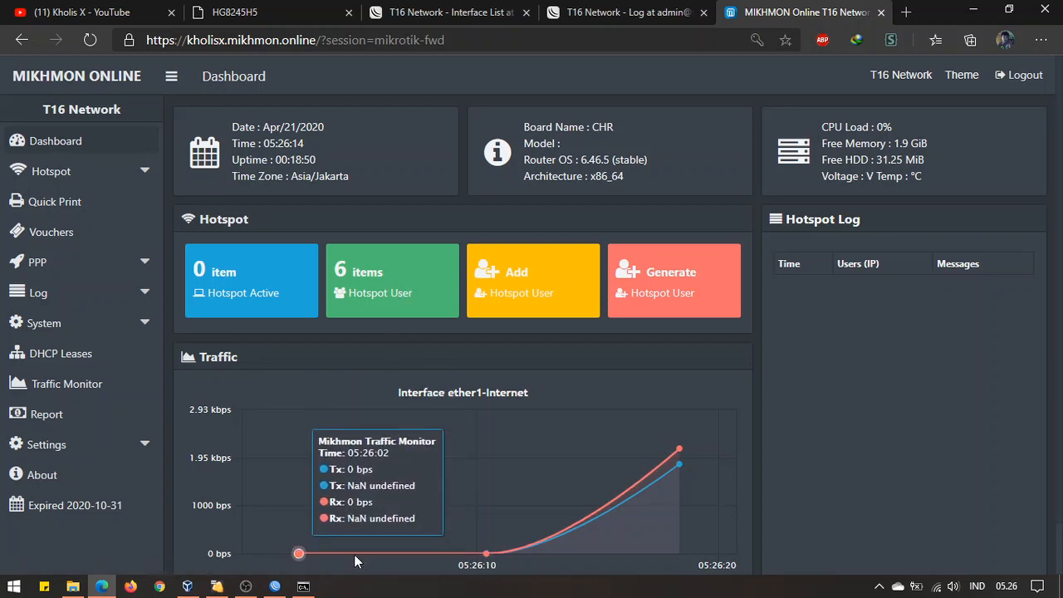
{"action": "left_click", "coordinate": [397, 279]}
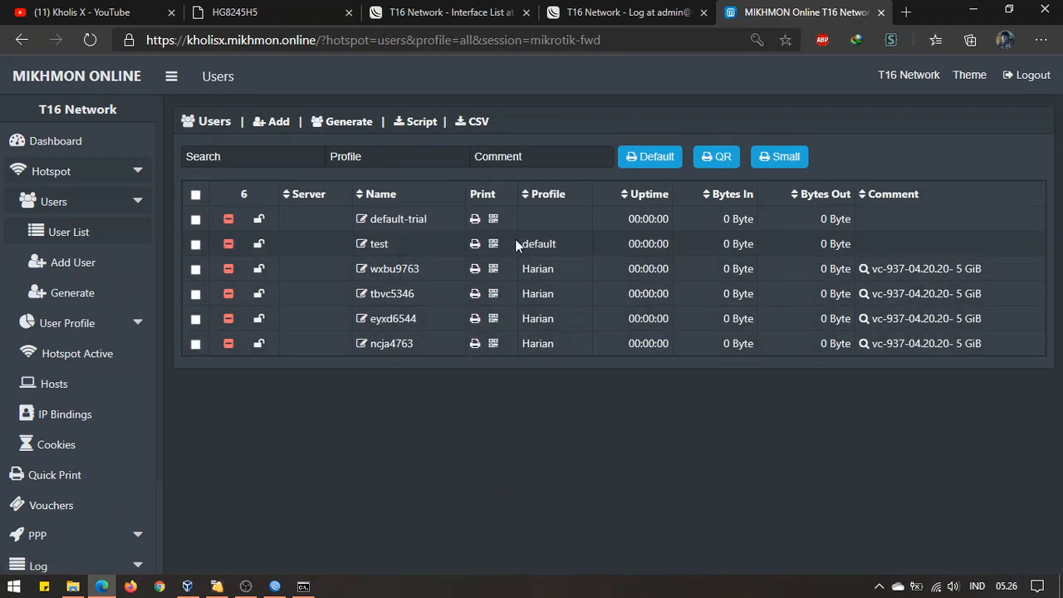
Return to the Dashboard to review router details, traffic chart and 6 hotspot users
{"action": "left_click", "coordinate": [126, 154]}
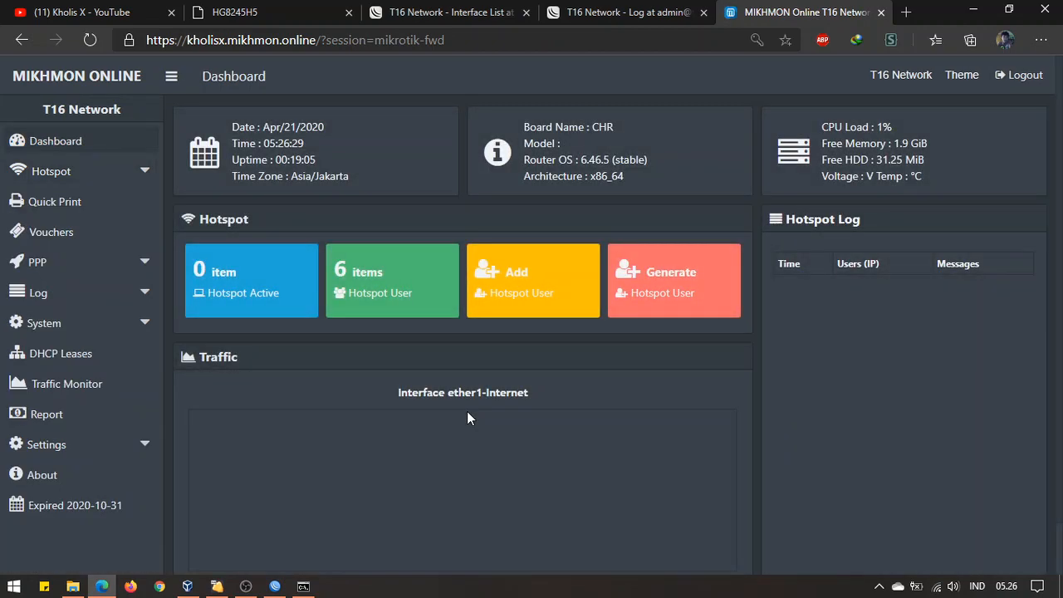
{"action": "scroll", "coordinate": [467, 418], "scroll_direction": "down", "scroll_amount": 1}
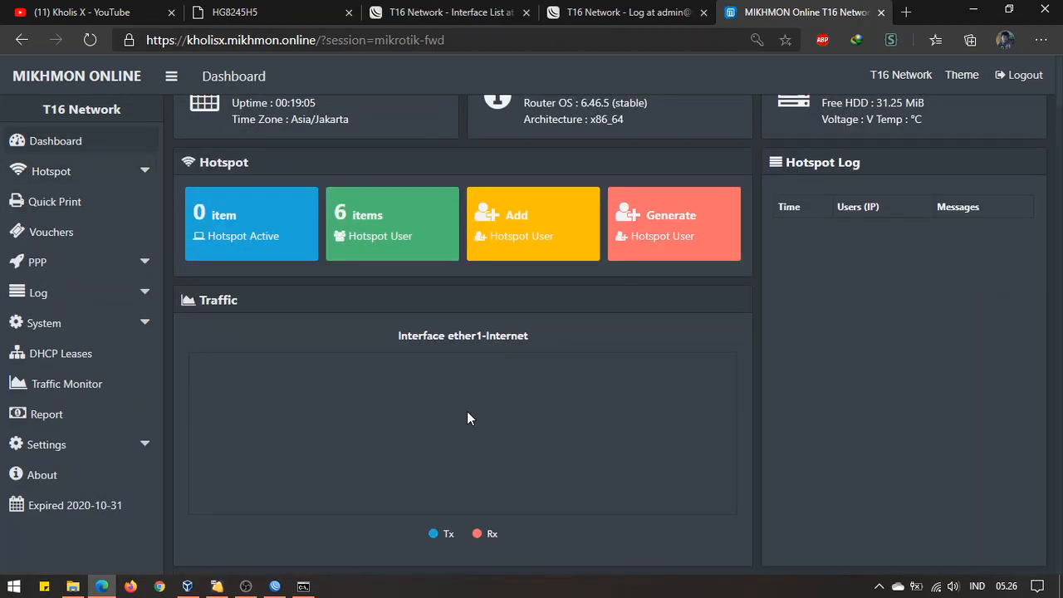
{"action": "scroll", "coordinate": [467, 417], "scroll_direction": "up", "scroll_amount": 1}
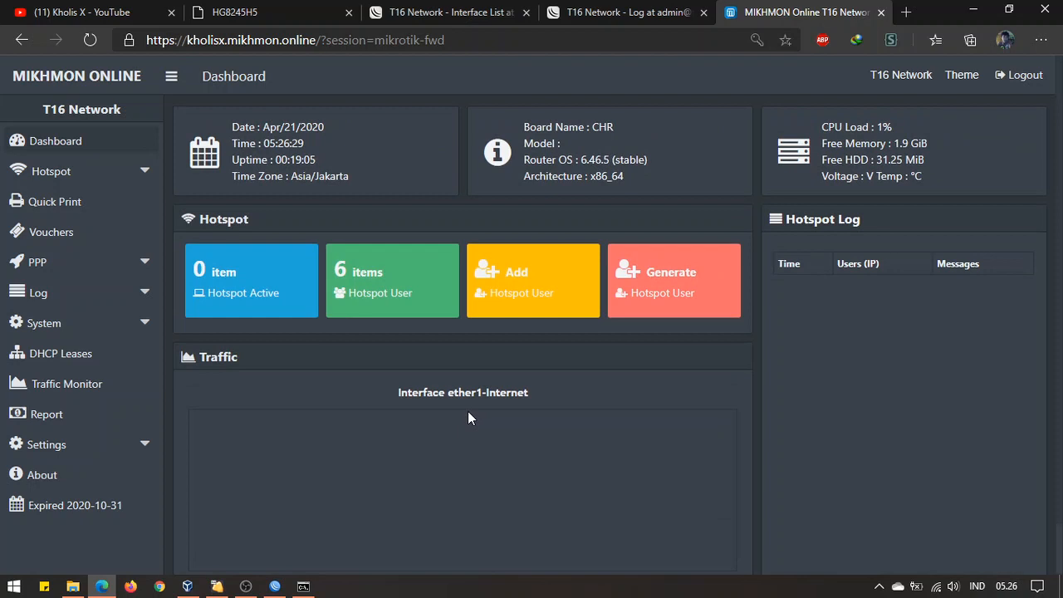
{"action": "scroll", "coordinate": [468, 411], "scroll_direction": "down", "scroll_amount": 1}
{"action": "scroll", "coordinate": [468, 412], "scroll_direction": "up", "scroll_amount": 1}
{"action": "scroll", "coordinate": [468, 412], "scroll_direction": "down", "scroll_amount": 1}
{"action": "scroll", "coordinate": [467, 417], "scroll_direction": "up", "scroll_amount": 1}
Close WinBox's DNS, Cloud and User List windows and review the api, www and winbox services
{"action": "left_click", "coordinate": [280, 588]}
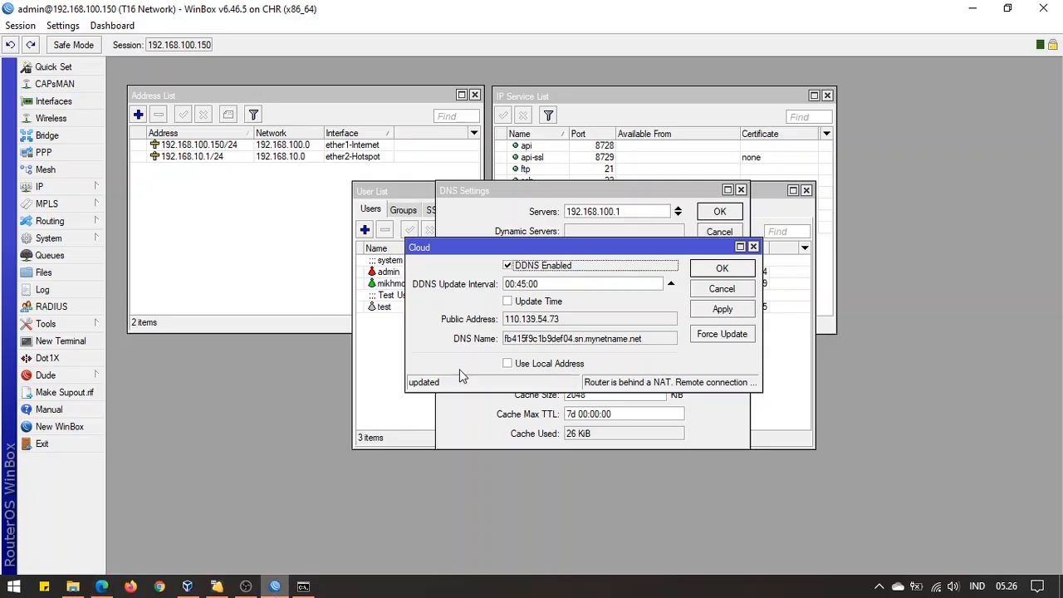
{"action": "left_click_drag", "start_coordinate": [598, 247], "coordinate": [803, 328]}
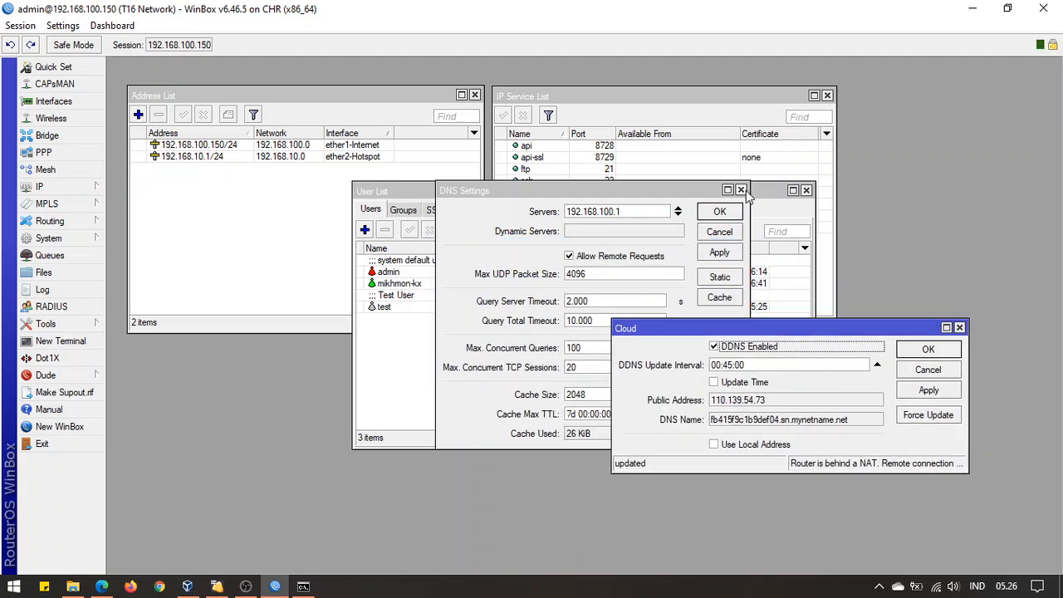
{"action": "left_click", "coordinate": [742, 190]}
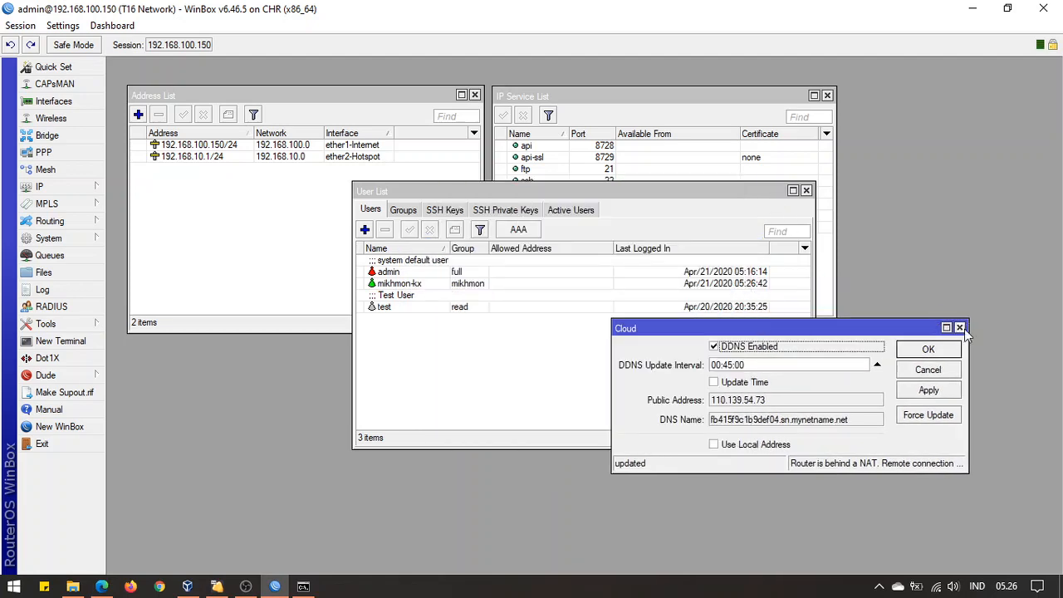
{"action": "left_click", "coordinate": [959, 328]}
{"action": "left_click", "coordinate": [807, 192]}
{"action": "left_click", "coordinate": [606, 150]}
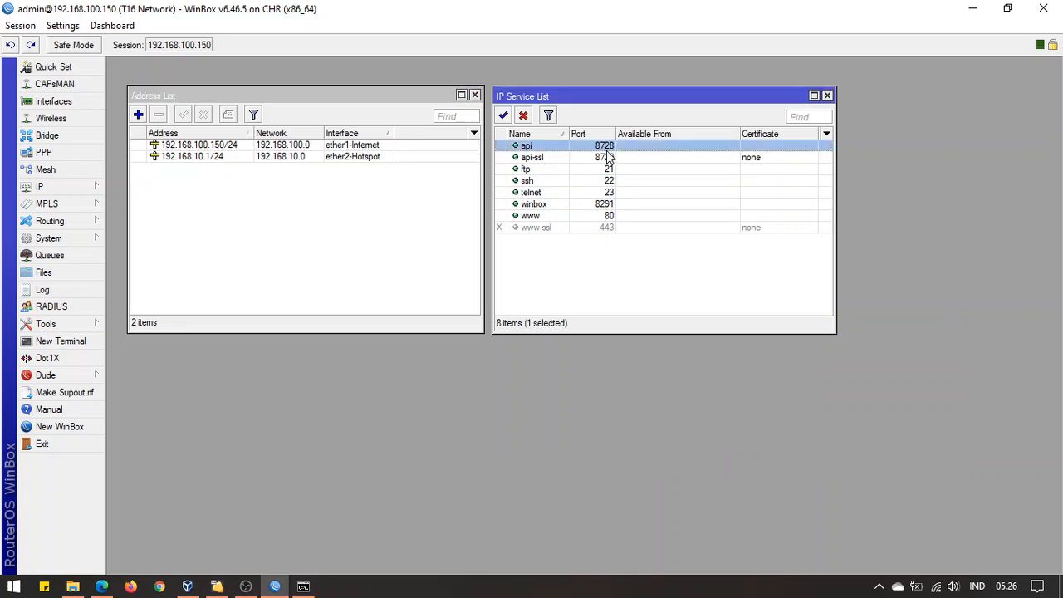
{"action": "left_click", "coordinate": [579, 217]}
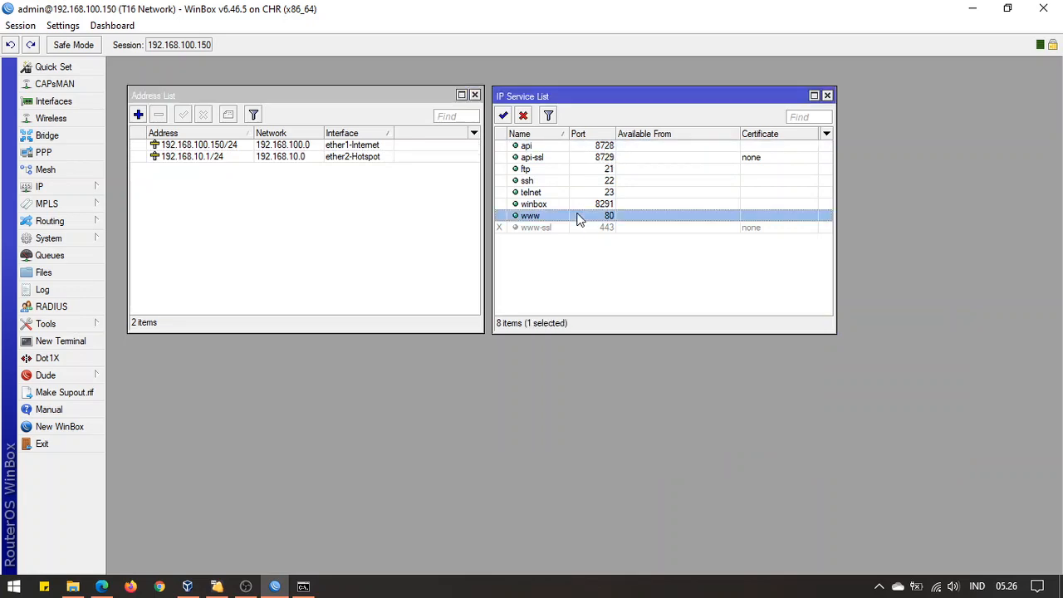
{"action": "left_click", "coordinate": [574, 205]}
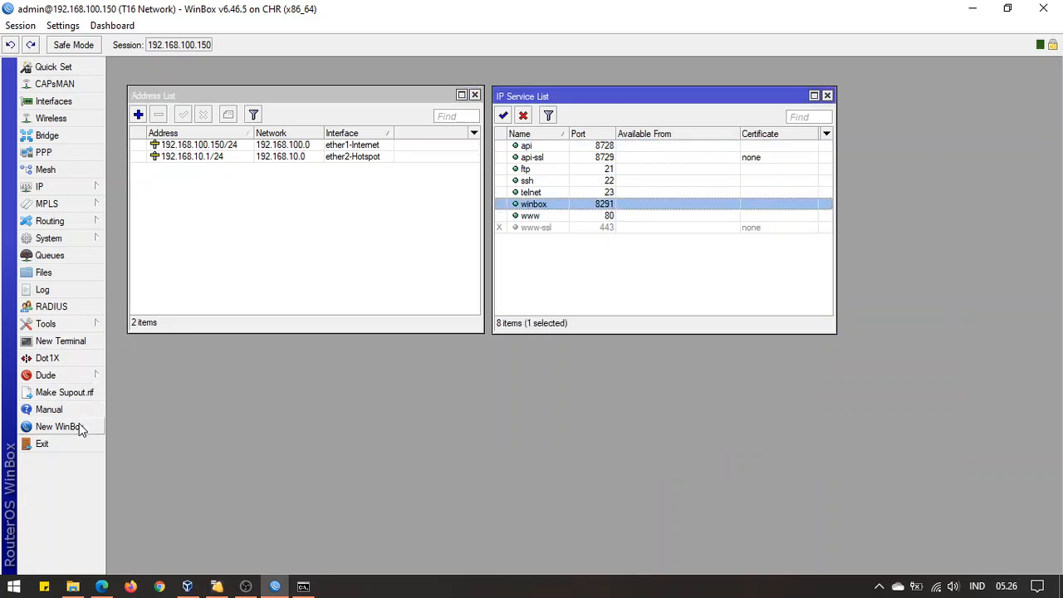
Connect a new WinBox session via fb415f9c1b9def04.sn.mynetname.net and open its Log
{"action": "left_click", "coordinate": [75, 426]}
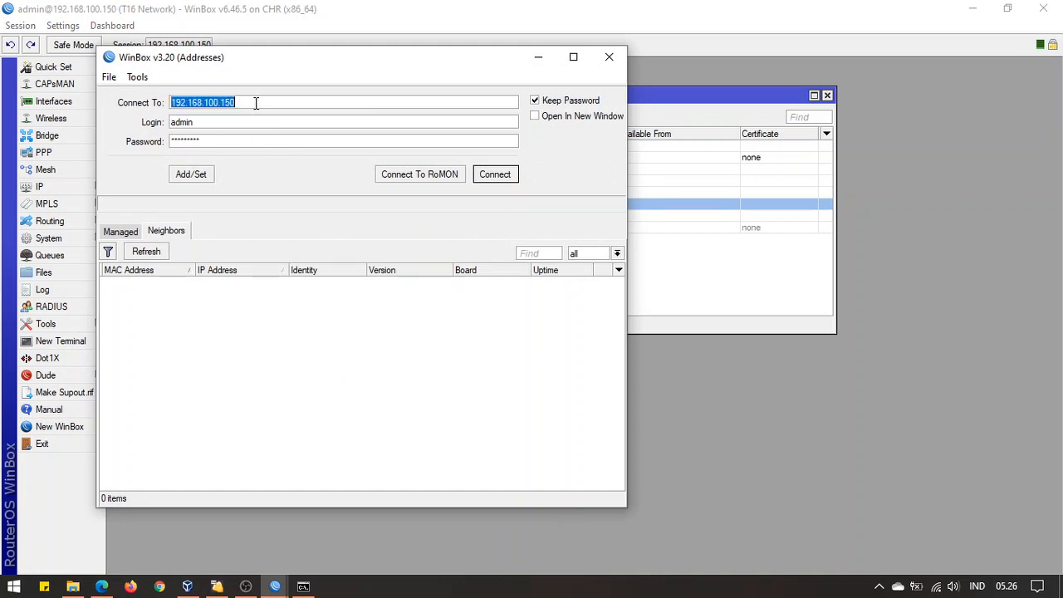
{"action": "key", "text": "BackSpace"}
{"action": "type", "text": "fb415f9c1b9def04.sn.mynetname.net"}
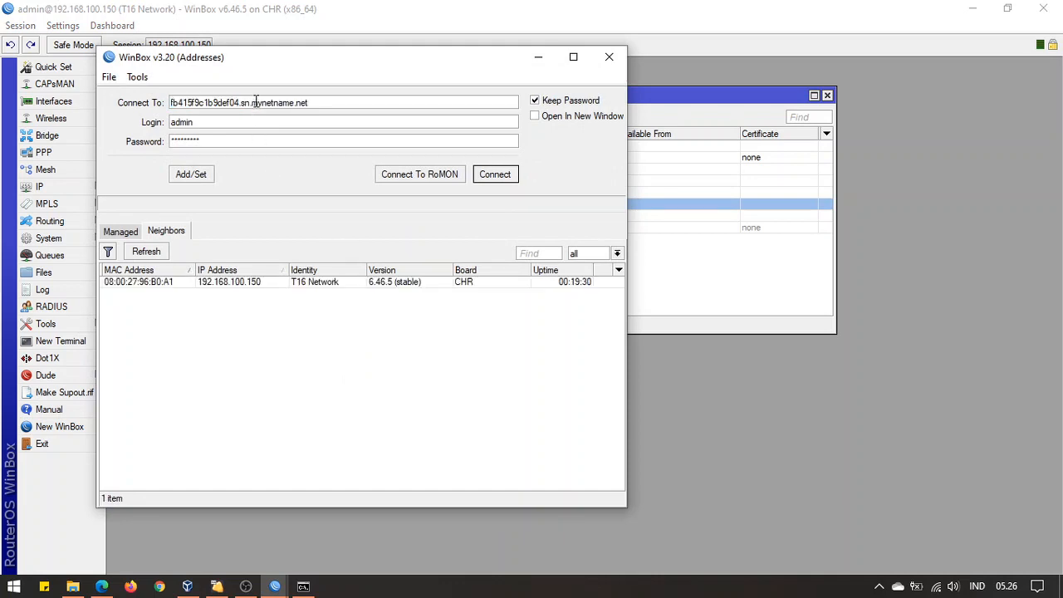
{"action": "left_click", "coordinate": [502, 177]}
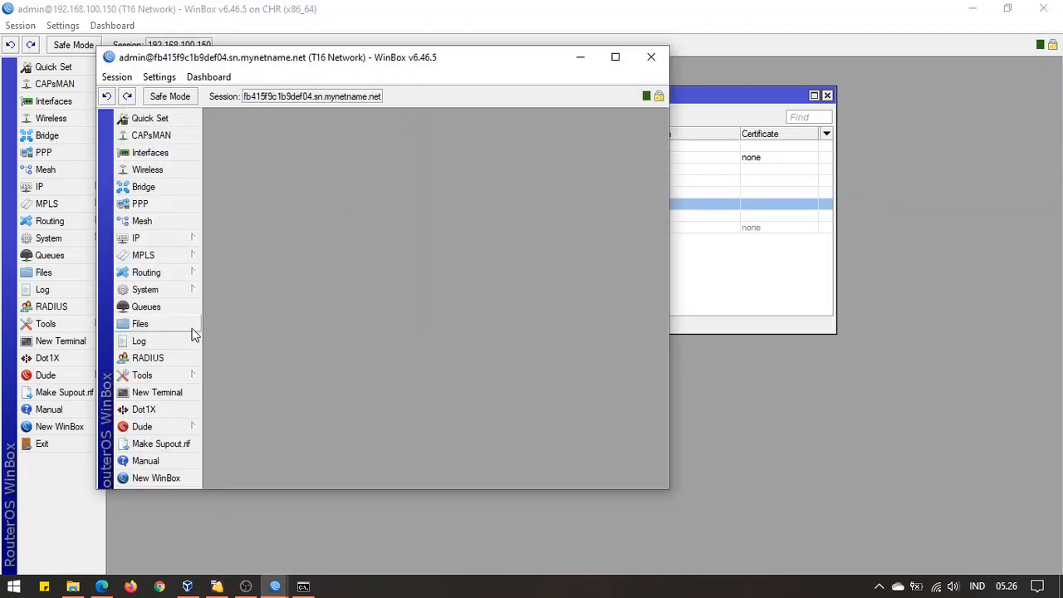
{"action": "left_click", "coordinate": [181, 342]}
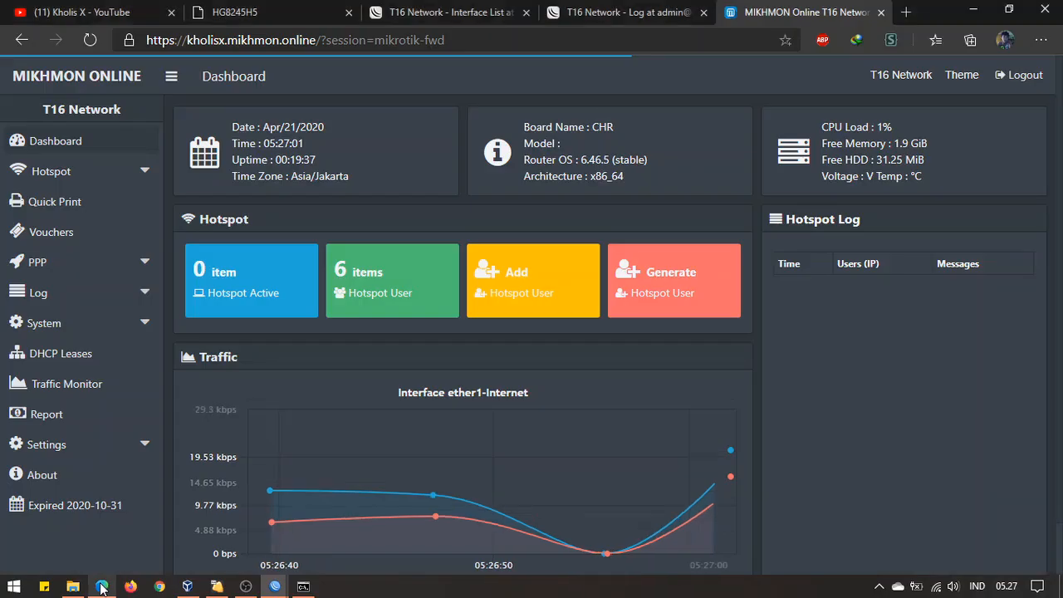
Log out of Mikhmon Online and close the DDNS WinBox session
{"action": "left_click", "coordinate": [101, 586]}
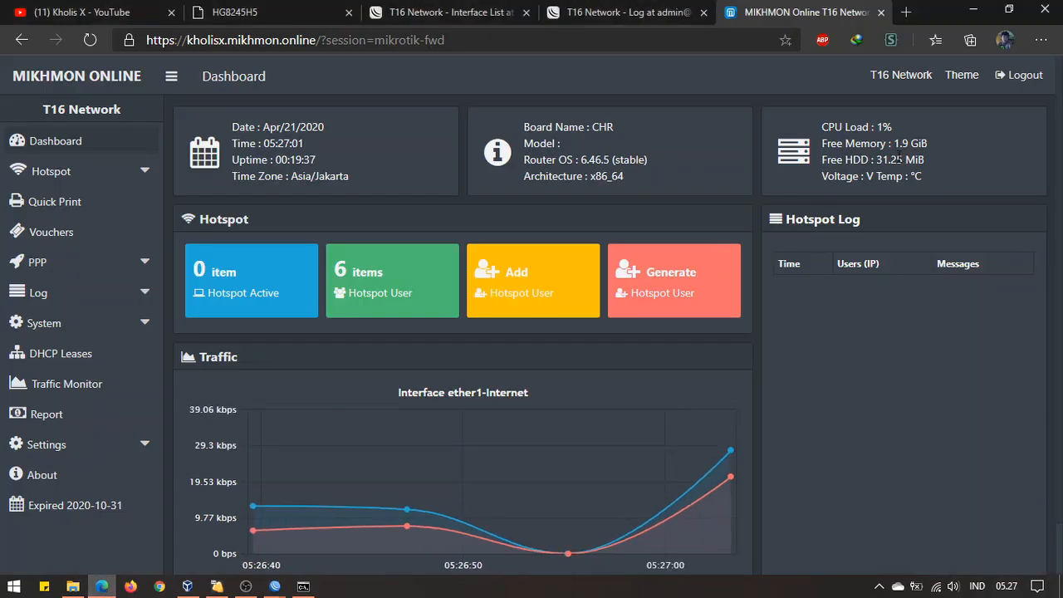
{"action": "left_click", "coordinate": [1024, 76]}
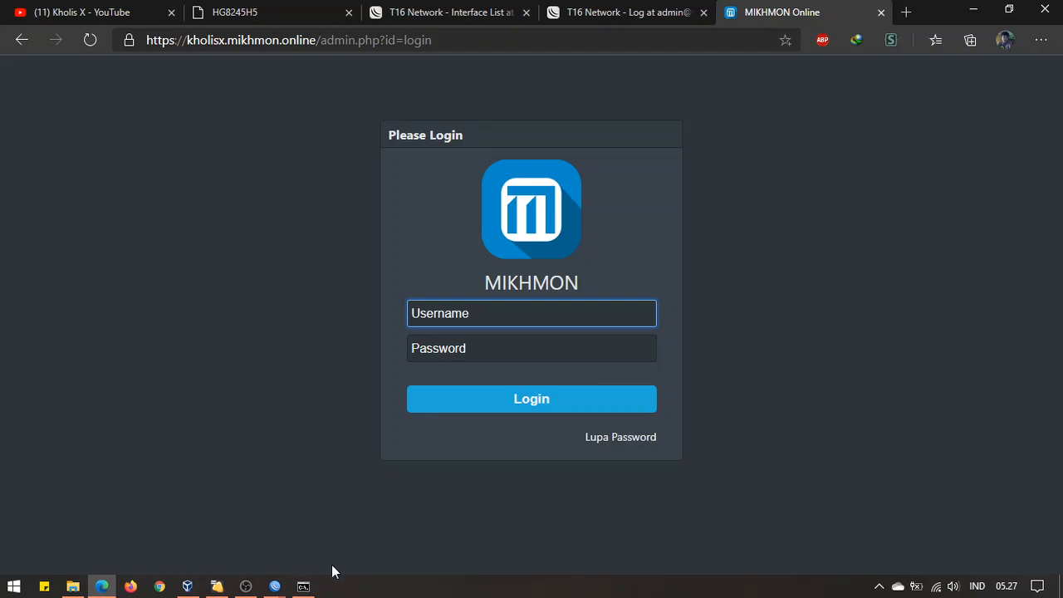
{"action": "mouse_move", "coordinate": [275, 586]}
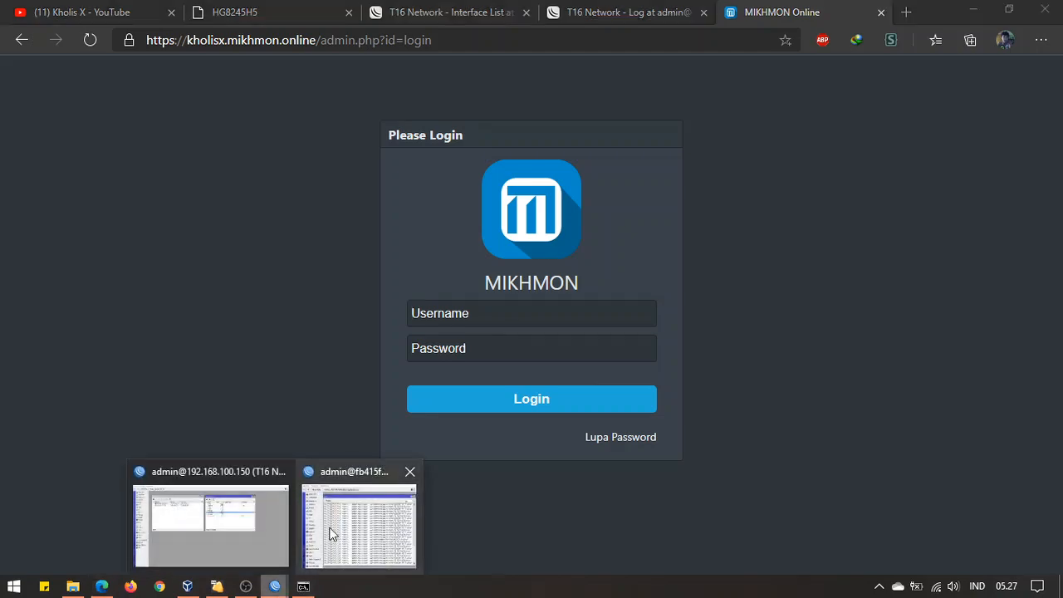
{"action": "left_click", "coordinate": [333, 532]}
{"action": "left_click", "coordinate": [651, 57]}
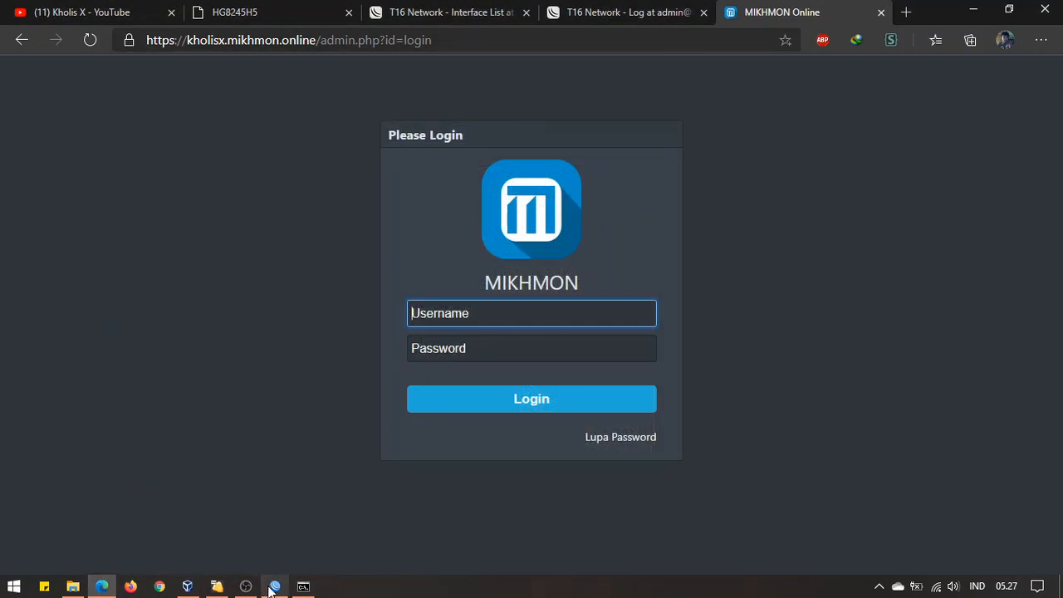
{"action": "left_click", "coordinate": [275, 587]}
Reconnect WinBox through the DDNS name, maximize it, enlarge the Log to see the new admin login, then close it
{"action": "left_click", "coordinate": [63, 428]}
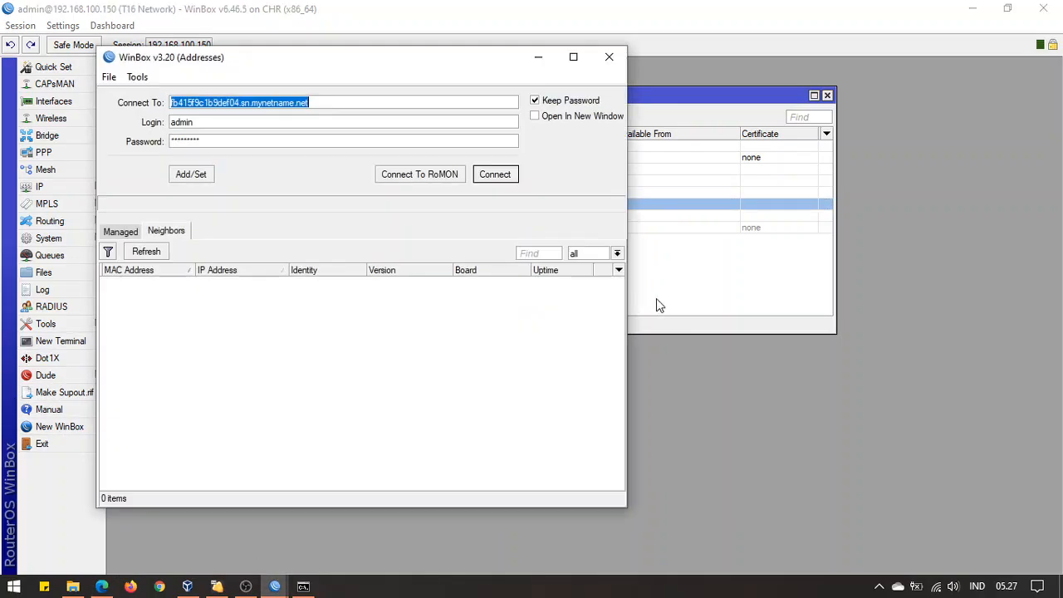
{"action": "left_click", "coordinate": [344, 104]}
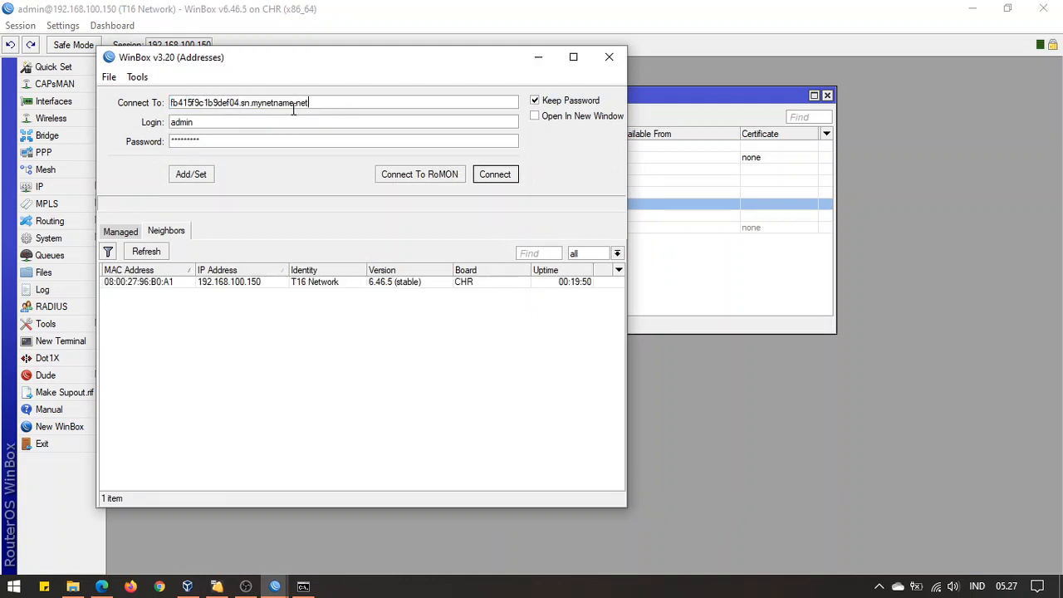
{"action": "left_click", "coordinate": [510, 180]}
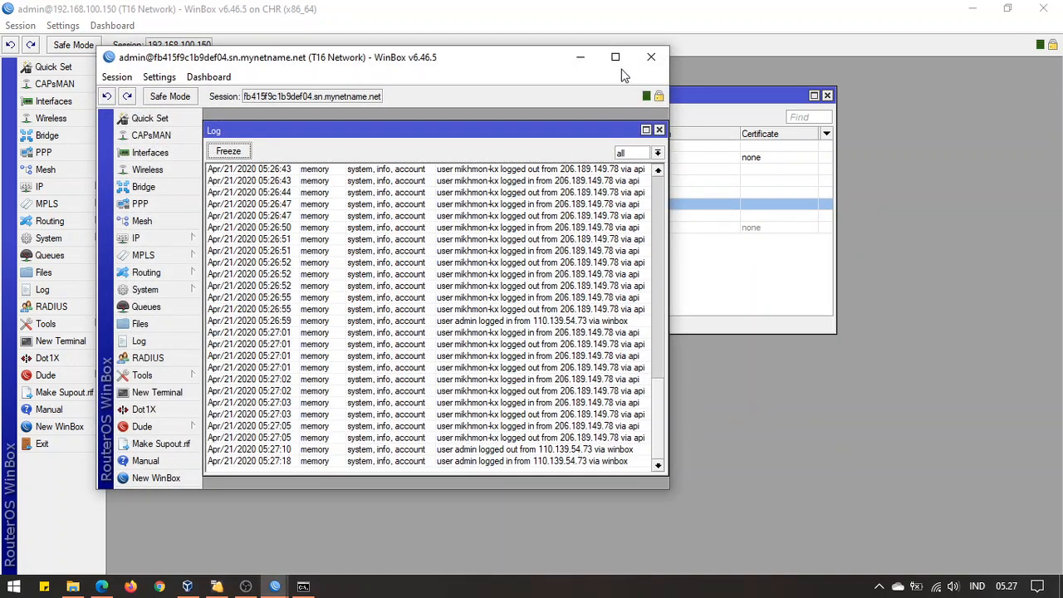
{"action": "left_click", "coordinate": [616, 57]}
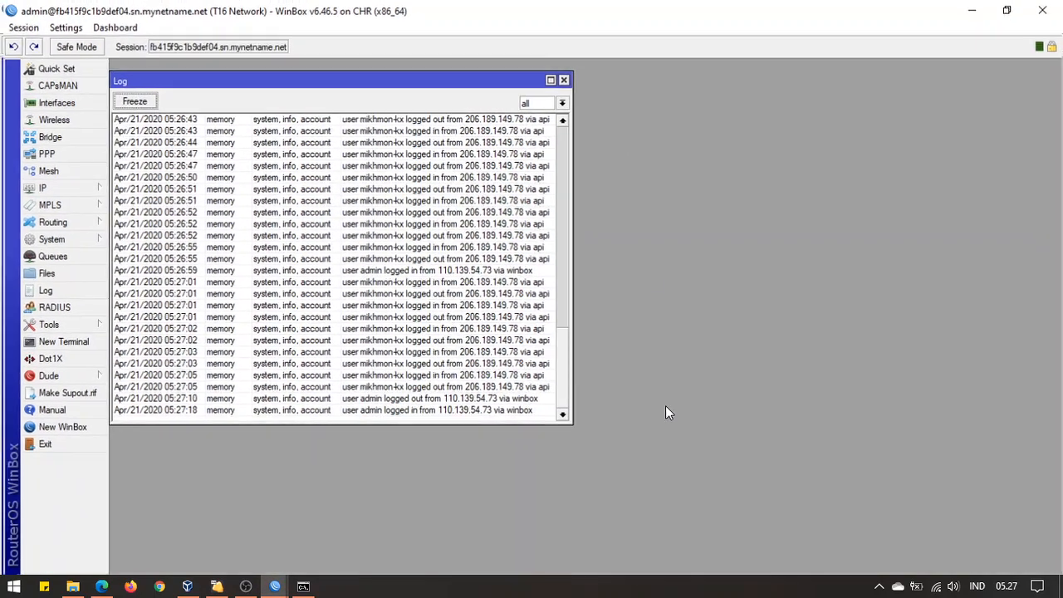
{"action": "left_click_drag", "start_coordinate": [573, 420], "coordinate": [802, 503]}
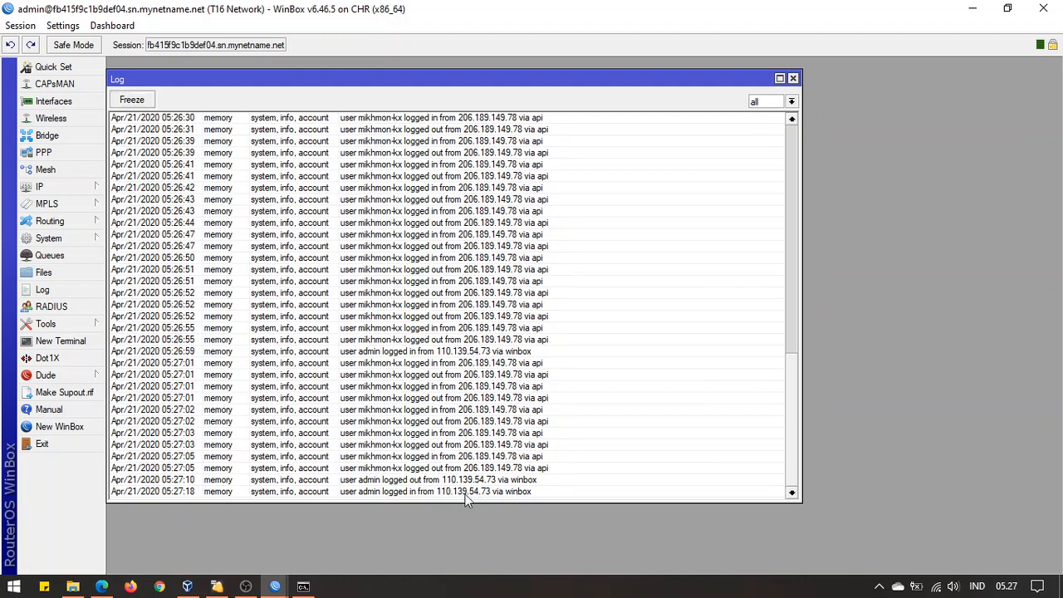
{"action": "left_click_drag", "start_coordinate": [558, 85], "coordinate": [572, 89]}
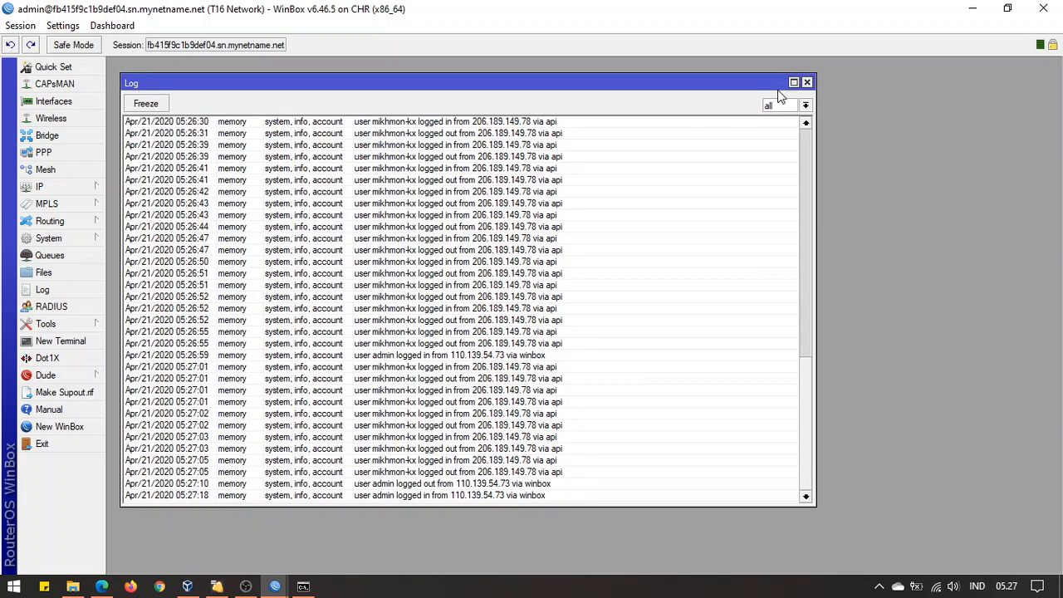
{"action": "left_click", "coordinate": [807, 82]}
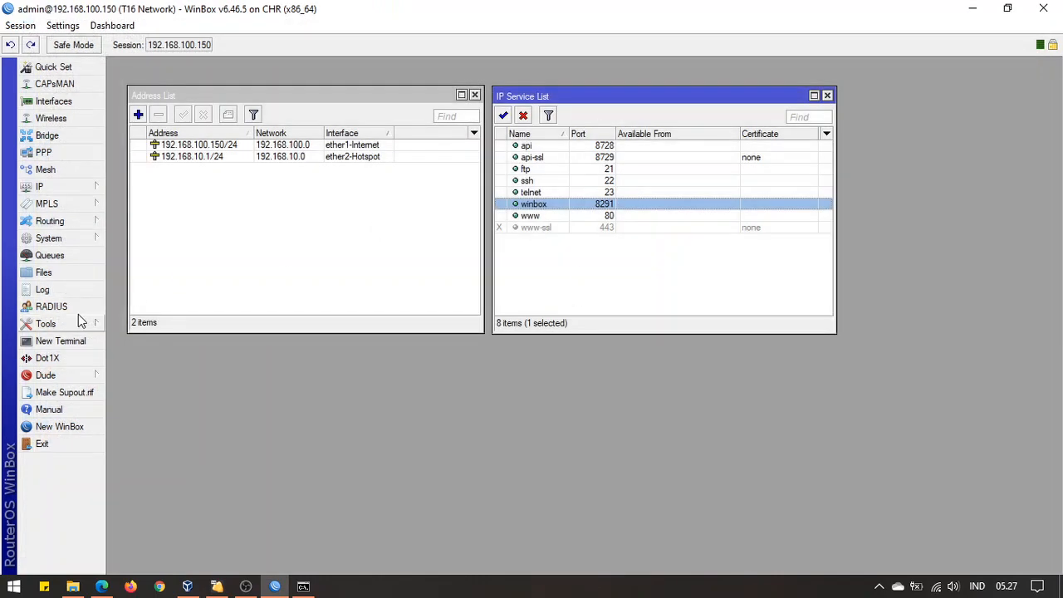
Launch PuTTY and start an SSH connection to the router's mynetname.net DDNS hostname
{"action": "left_click", "coordinate": [62, 290]}
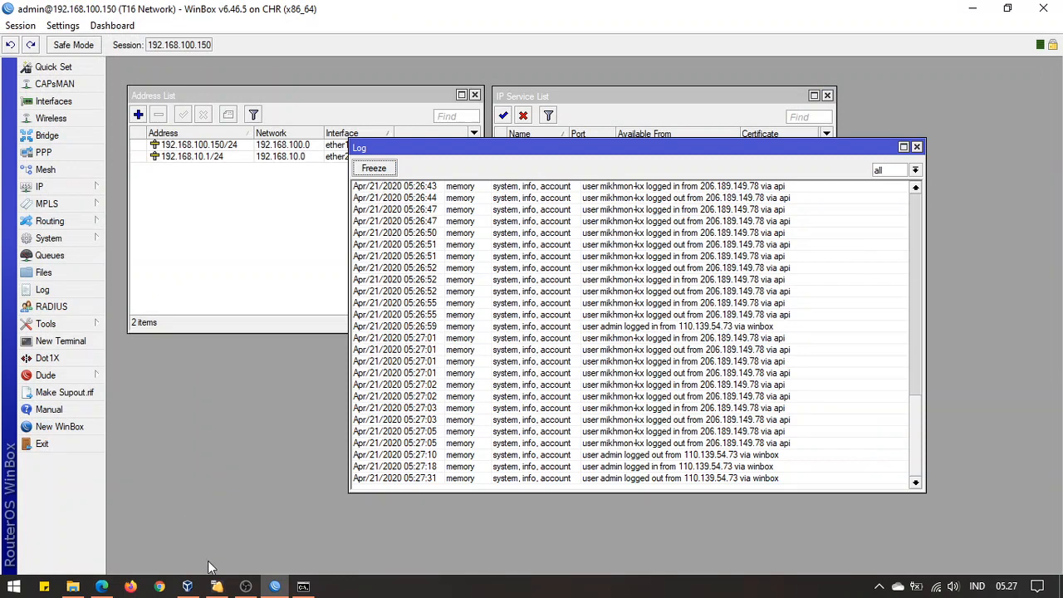
{"action": "left_click", "coordinate": [14, 587]}
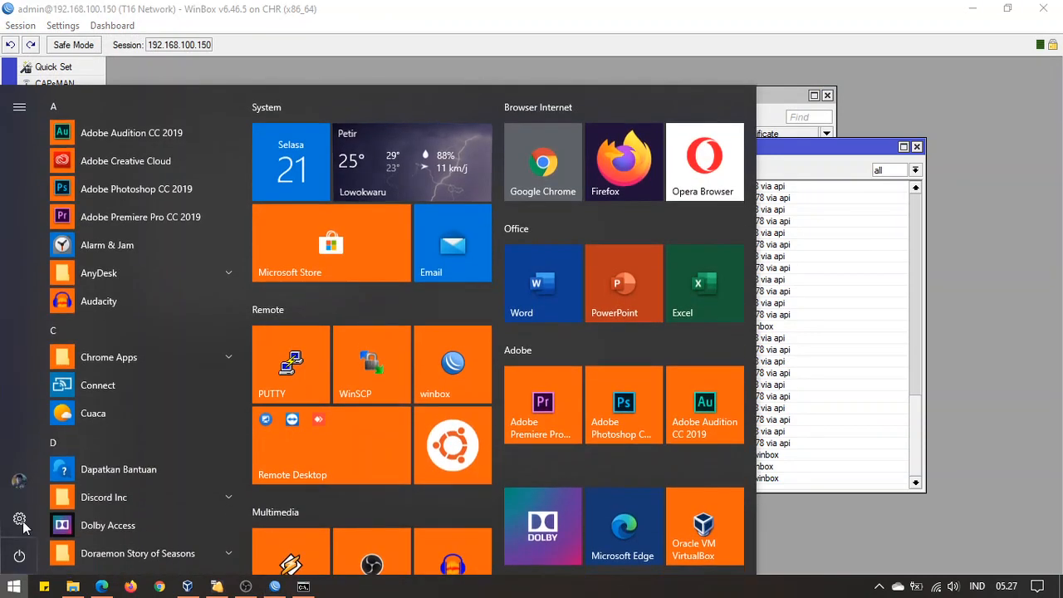
{"action": "left_click", "coordinate": [291, 387]}
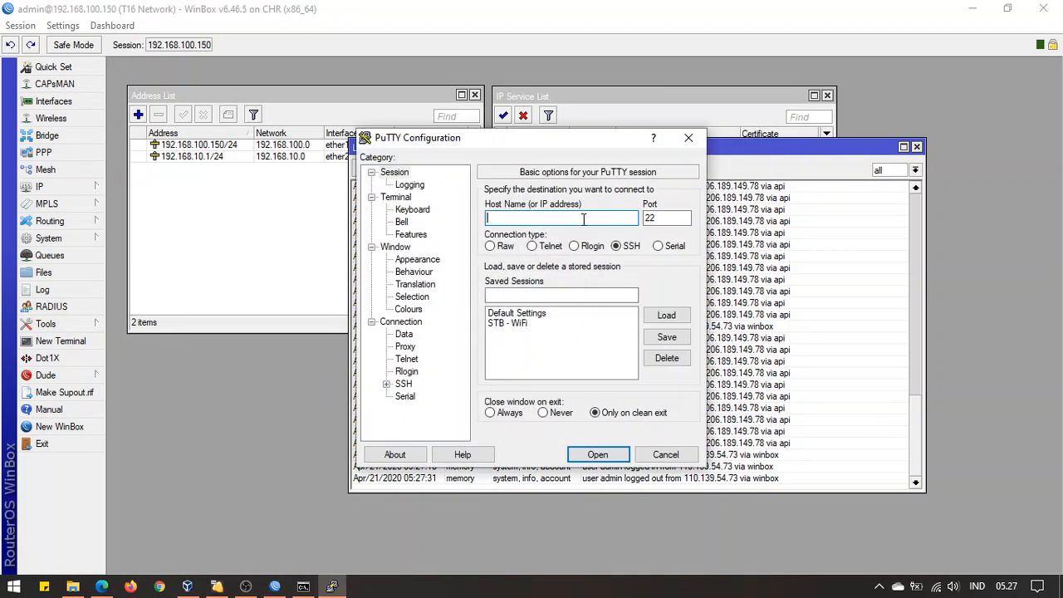
{"action": "type", "text": "fb415f9c1b9def04.sn.mynetname.net"}
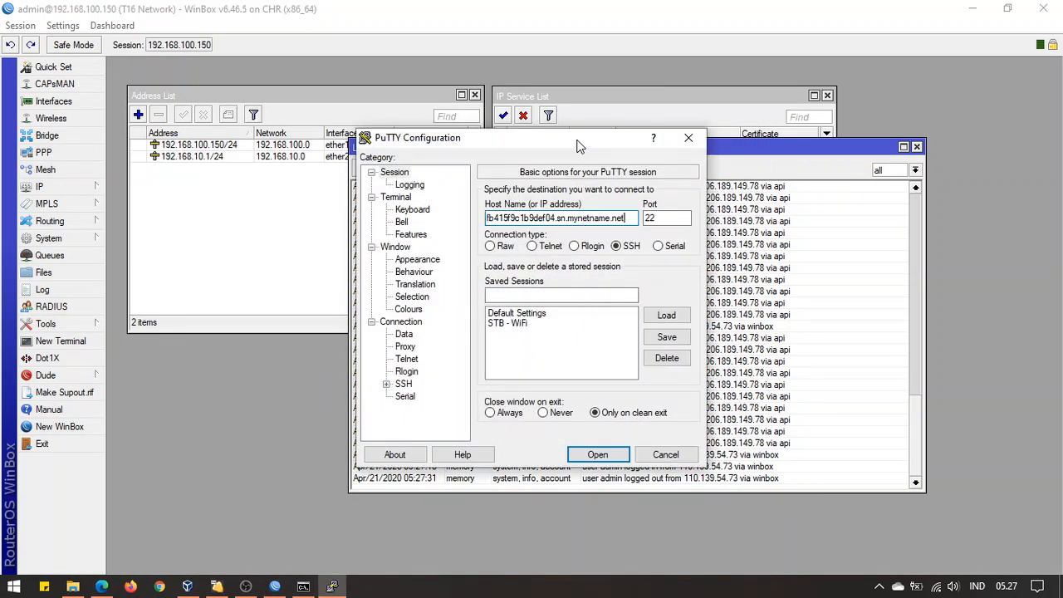
{"action": "left_click_drag", "start_coordinate": [582, 140], "coordinate": [699, 89]}
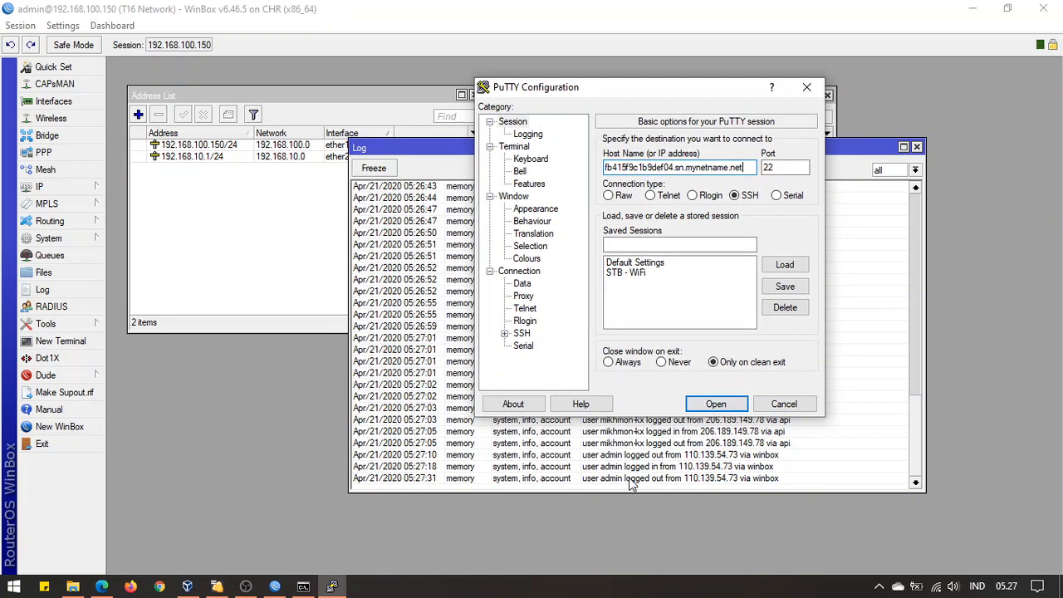
{"action": "left_click", "coordinate": [711, 407]}
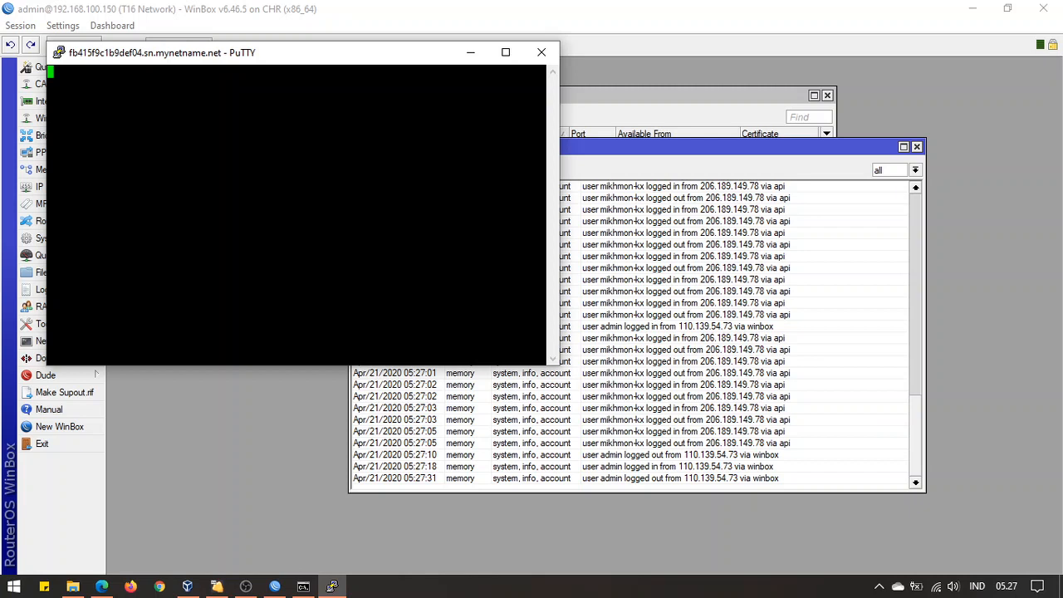
Accept the router's host key and log in as admin to reach the RouterOS prompt
{"action": "left_click_drag", "start_coordinate": [280, 53], "coordinate": [295, 37]}
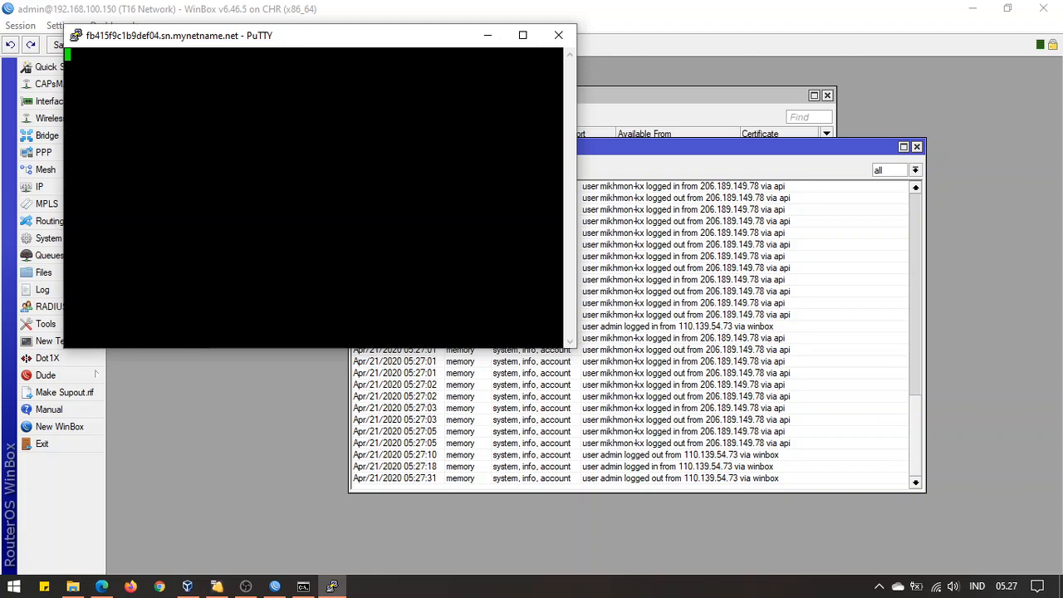
{"action": "left_click_drag", "start_coordinate": [316, 43], "coordinate": [289, 45]}
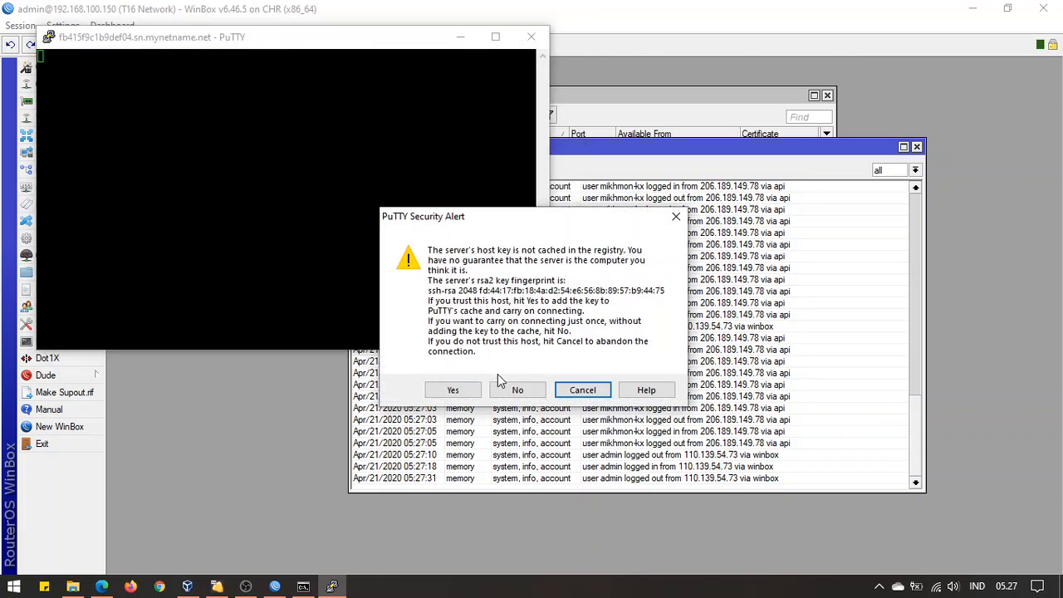
{"action": "left_click", "coordinate": [452, 391]}
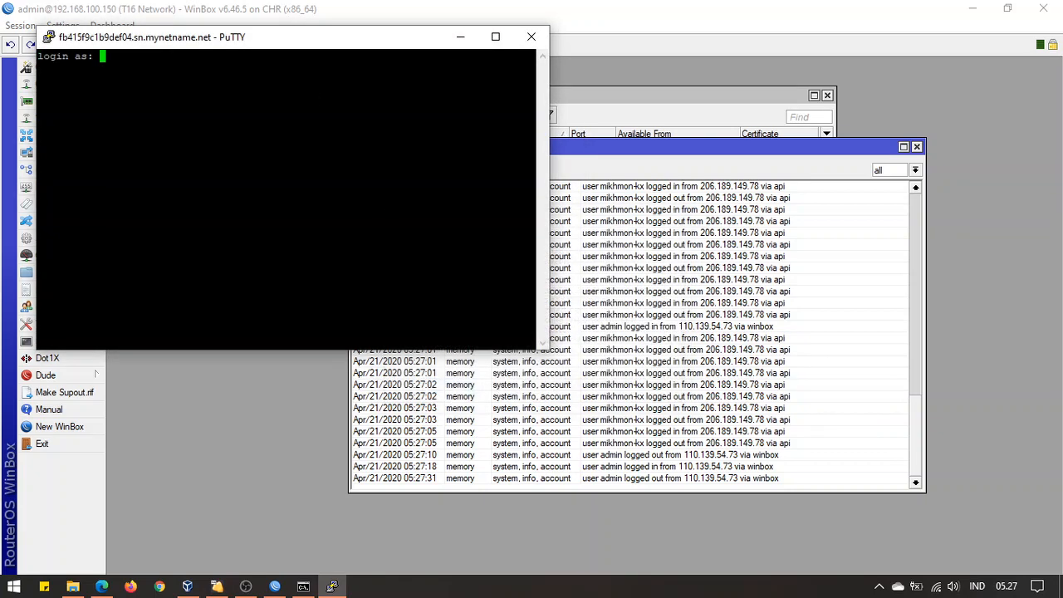
{"action": "type", "text": "admin"}
{"action": "key", "text": "Return"}
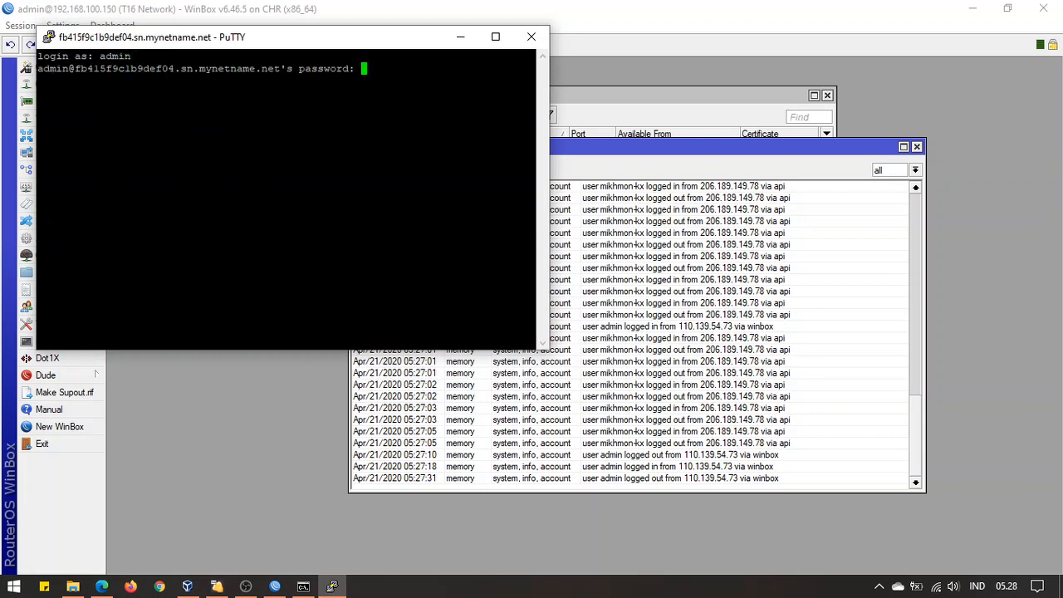
{"action": "key", "text": "Return"}
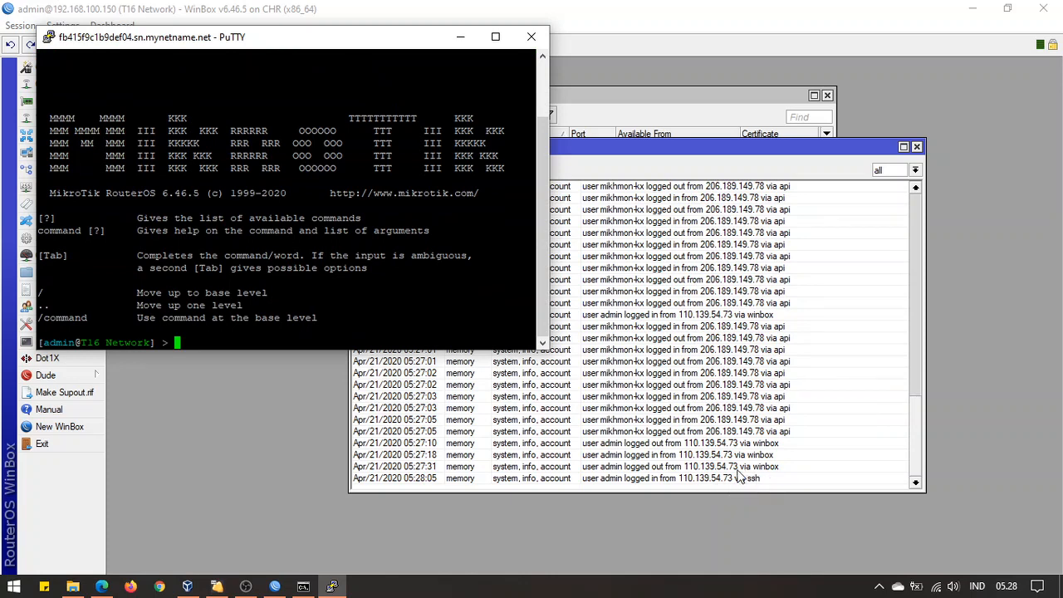
{"action": "left_click_drag", "start_coordinate": [312, 41], "coordinate": [307, 68]}
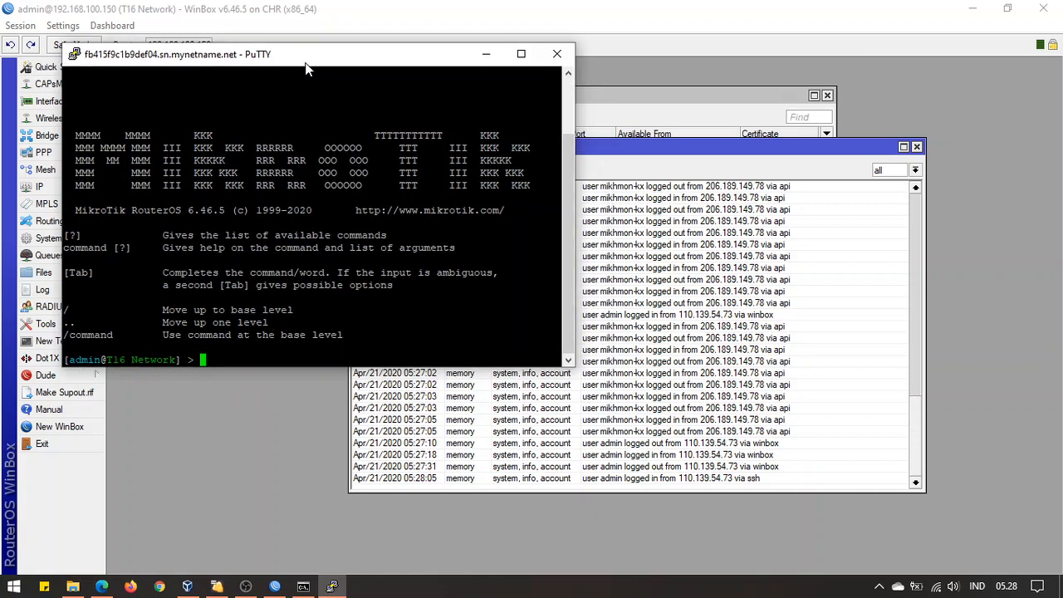
Open a Command Prompt with Win+R and cmd
{"action": "key", "text": "super+r"}
{"action": "type", "text": "cmd"}
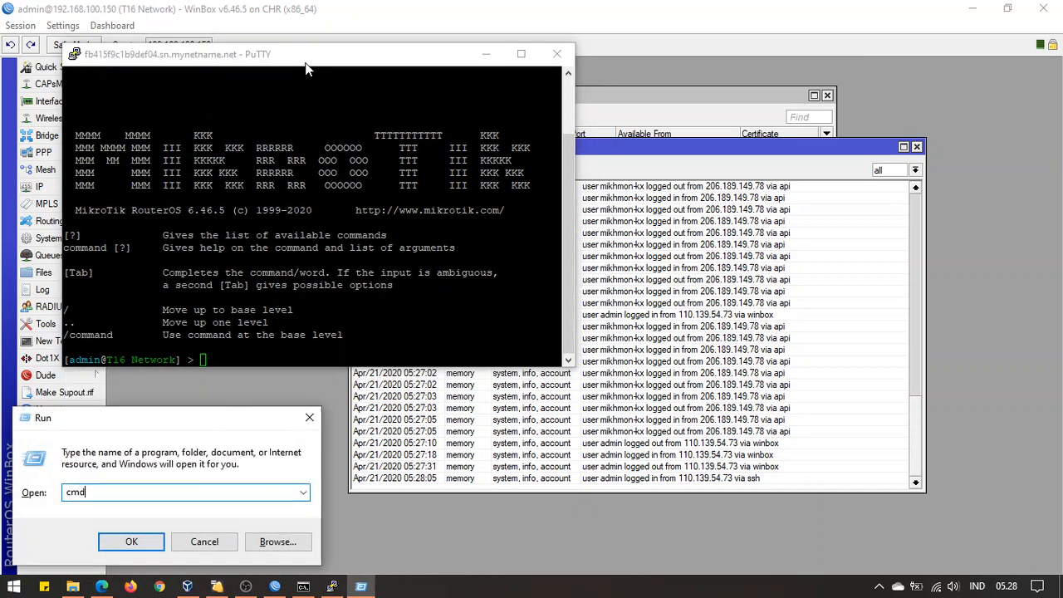
{"action": "key", "text": "Return"}
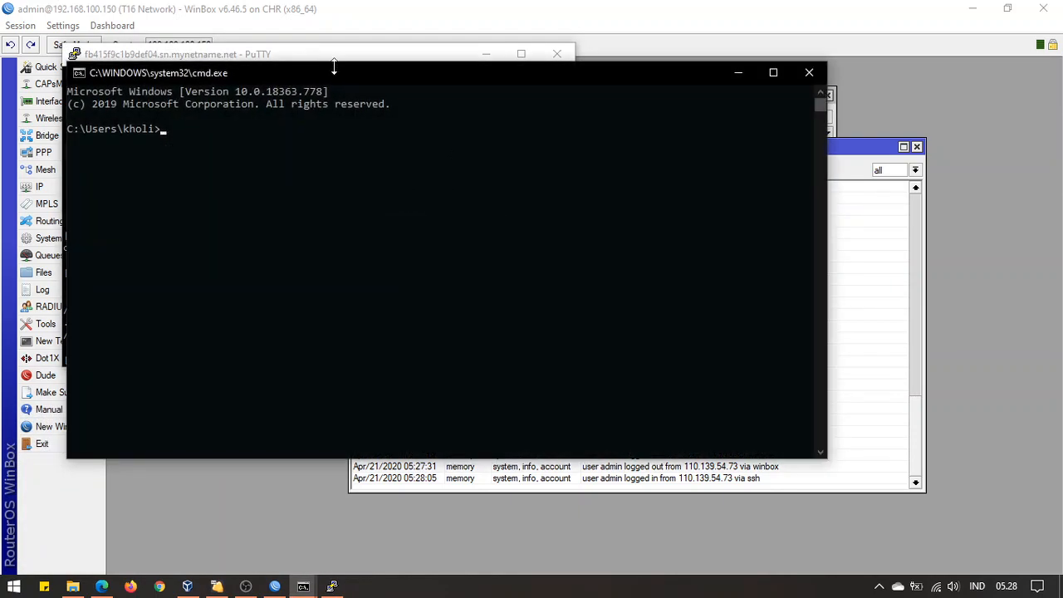
{"action": "left_click_drag", "start_coordinate": [335, 69], "coordinate": [416, 135]}
Telnet to the router's DDNS hostname and log in as admin
{"action": "type", "text": "teln"}
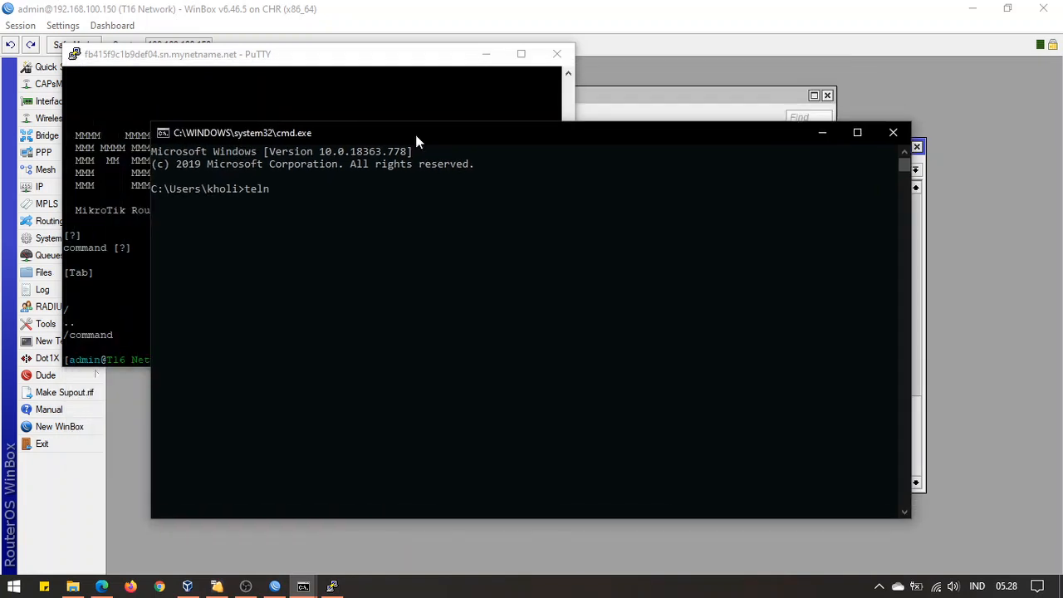
{"action": "type", "text": "et 192"}
{"action": "key", "text": "BackSpace"}
{"action": "key", "text": "BackSpace"}
{"action": "key", "text": "BackSpace"}
{"action": "type", "text": "fb415f9c1b9def04.sn.mynetname.net"}
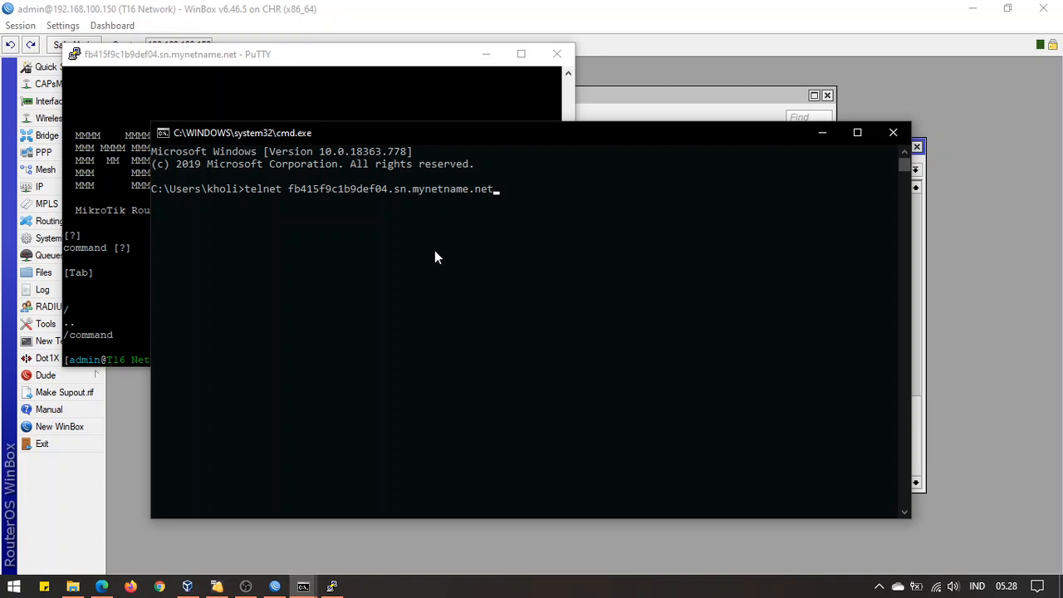
{"action": "key", "text": "Return"}
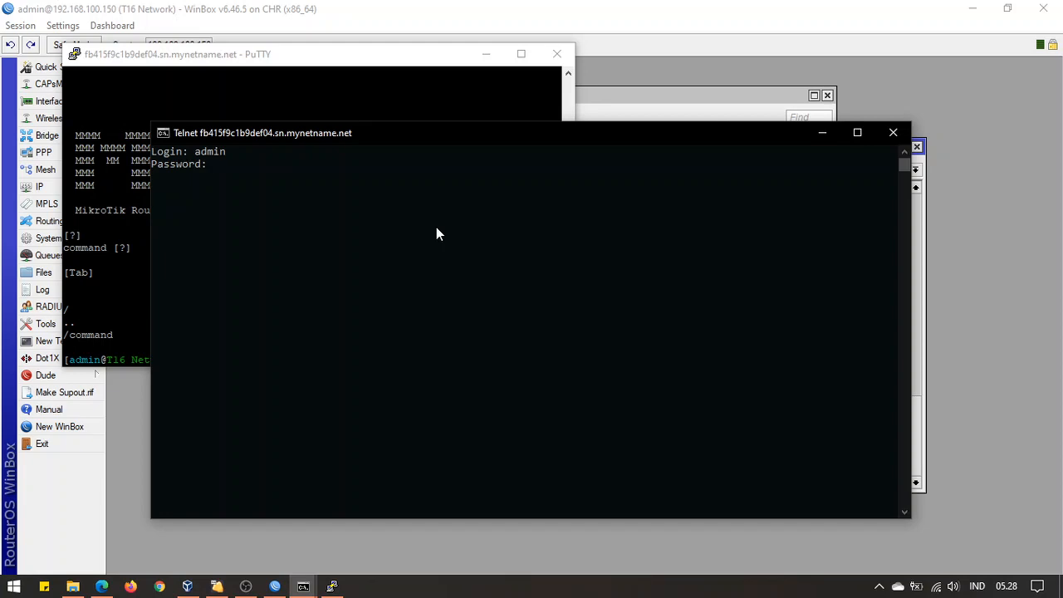
{"action": "key", "text": "Return"}
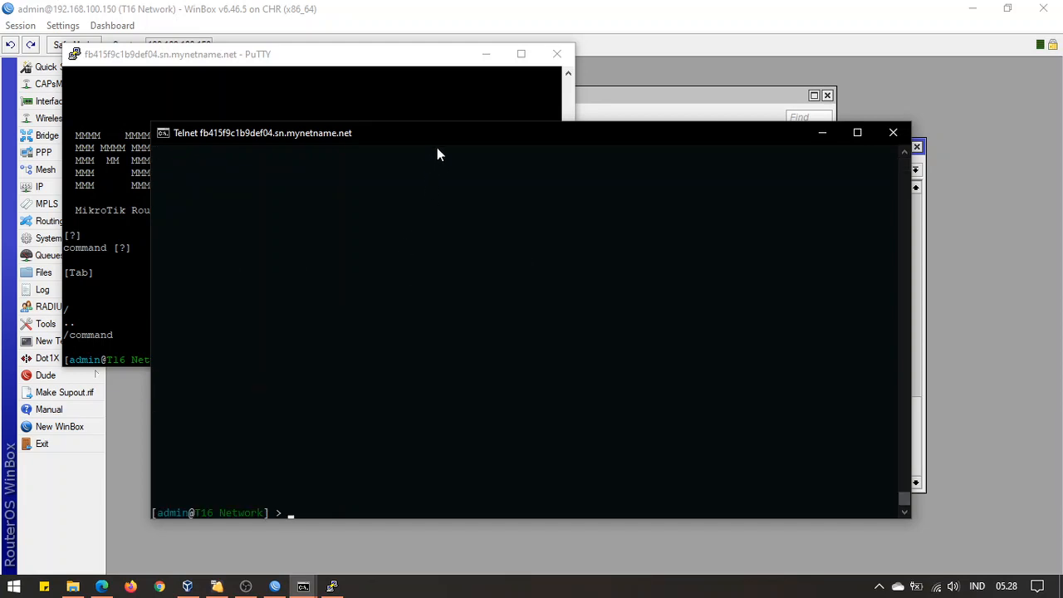
{"action": "left_click_drag", "start_coordinate": [439, 155], "coordinate": [443, 55]}
Check the WinBox log for the SSH and Telnet logins and review the ssh, telnet and ftp service ports
{"action": "left_click", "coordinate": [777, 470]}
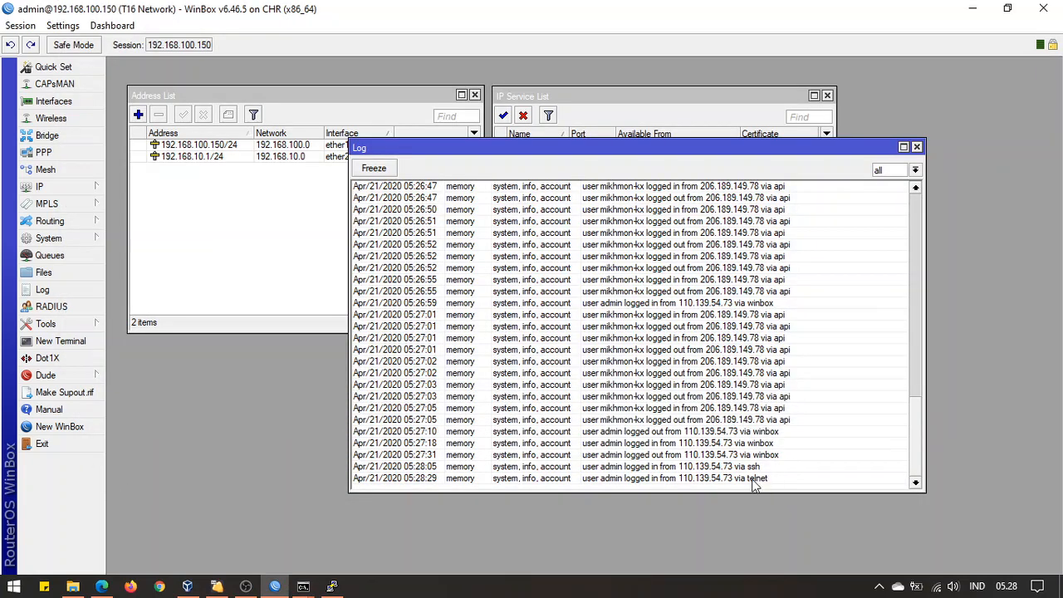
{"action": "left_click", "coordinate": [296, 257]}
{"action": "left_click", "coordinate": [609, 109]}
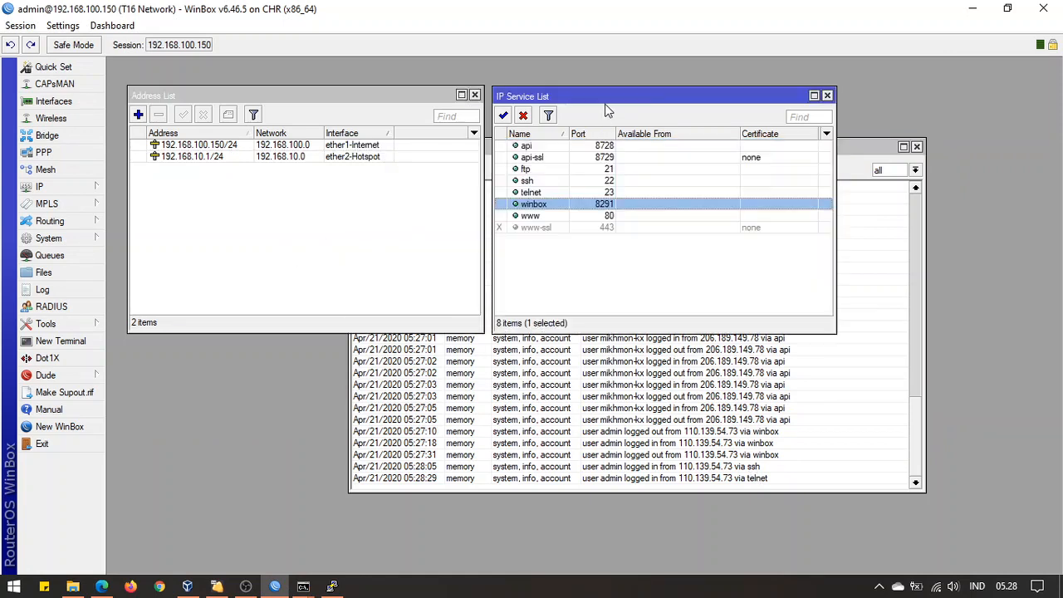
{"action": "left_click", "coordinate": [576, 181]}
{"action": "left_click", "coordinate": [579, 193]}
{"action": "left_click", "coordinate": [575, 170]}
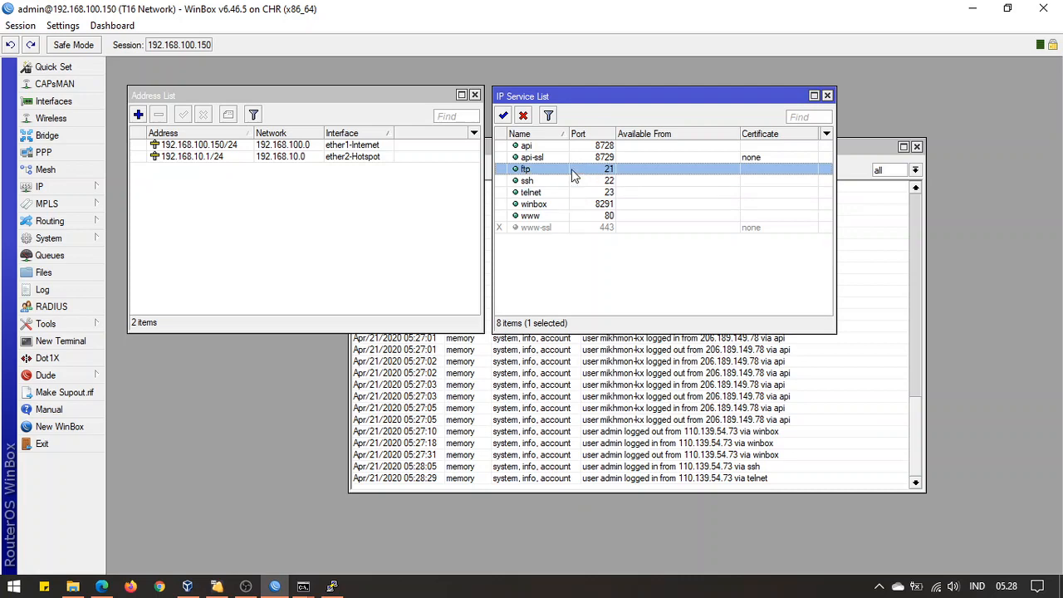
{"action": "left_click", "coordinate": [574, 274]}
{"action": "left_click", "coordinate": [13, 587]}
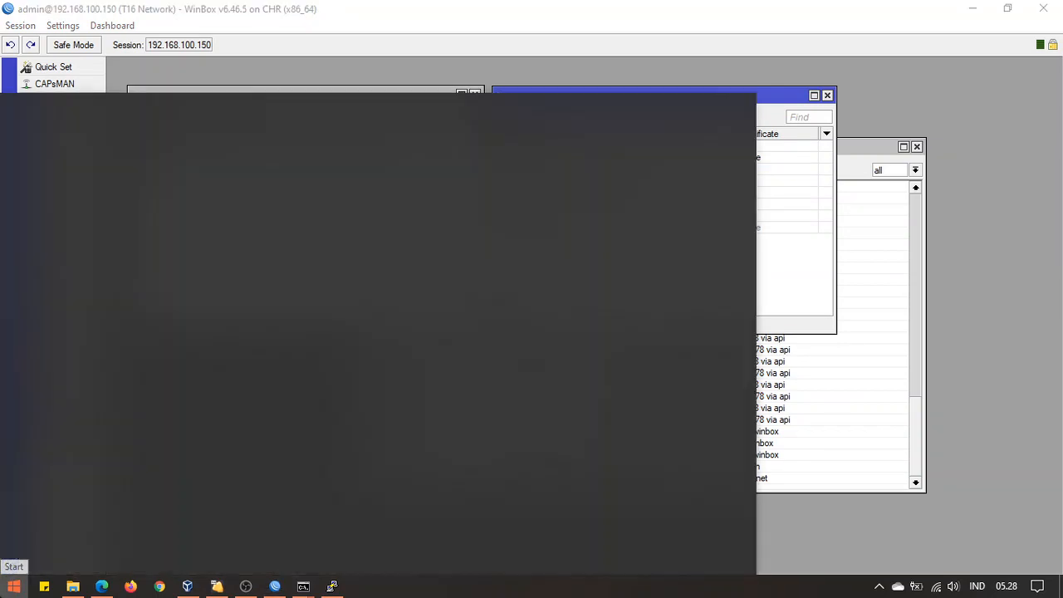
Create a new WinSCP FTP site, no encryption, with the router's DDNS hostname and login credentials
{"action": "left_click", "coordinate": [390, 379]}
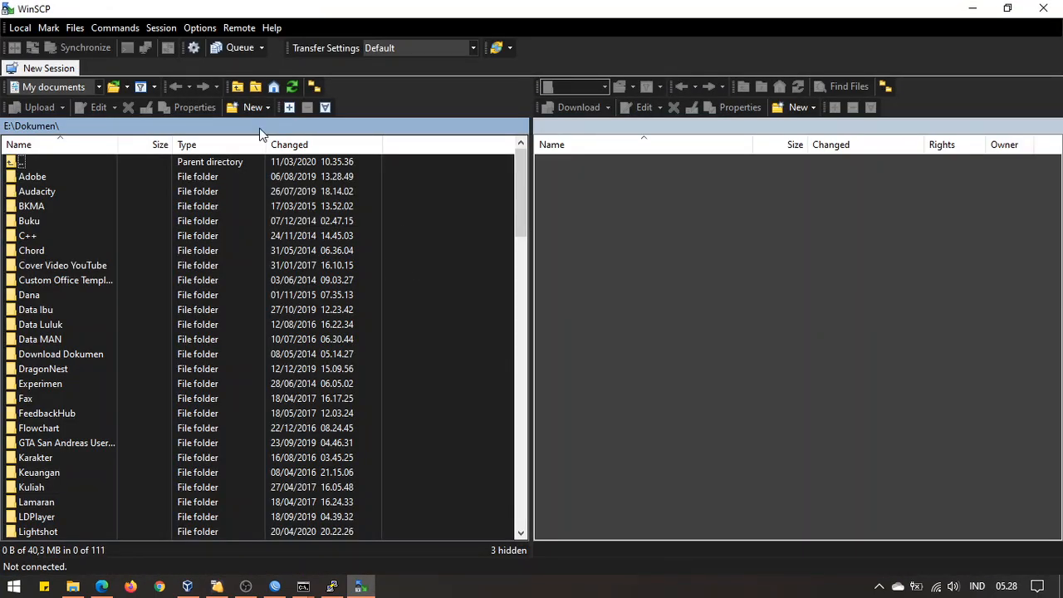
{"action": "left_click", "coordinate": [340, 165]}
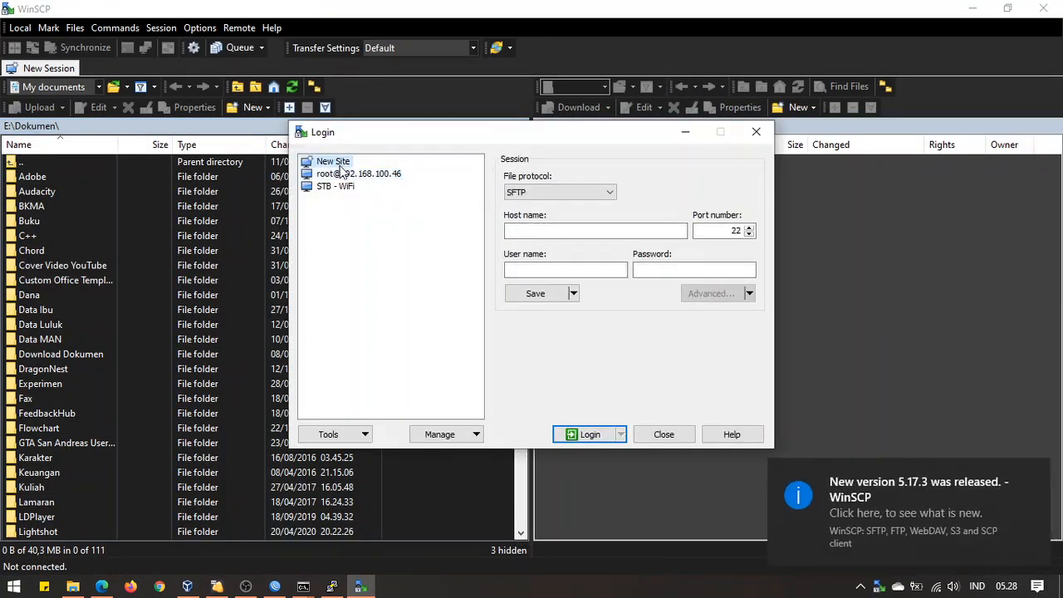
{"action": "left_click", "coordinate": [349, 173]}
{"action": "left_click", "coordinate": [334, 161]}
{"action": "left_click", "coordinate": [569, 195]}
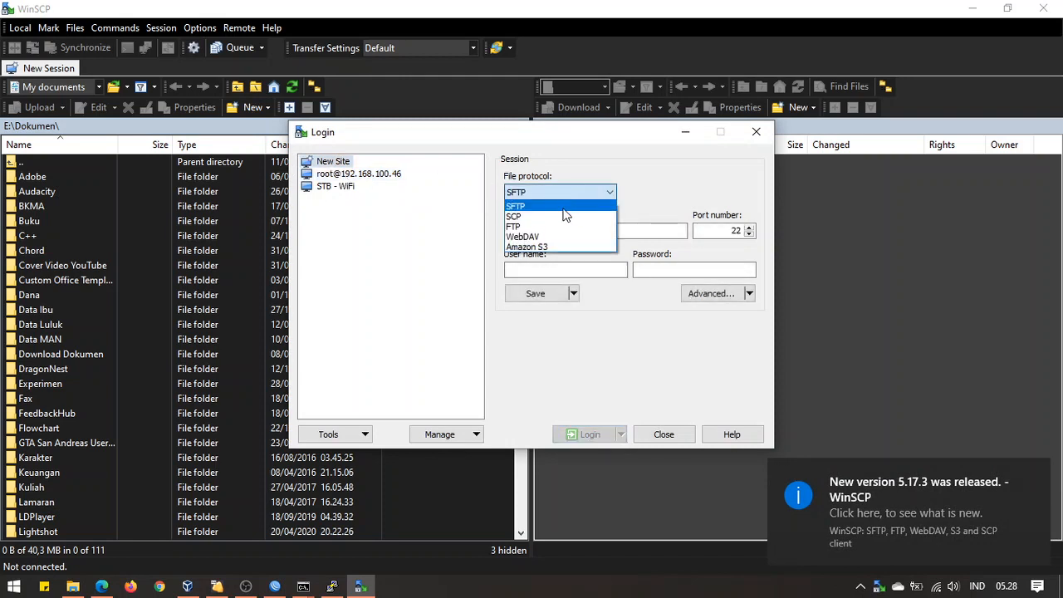
{"action": "left_click", "coordinate": [528, 226]}
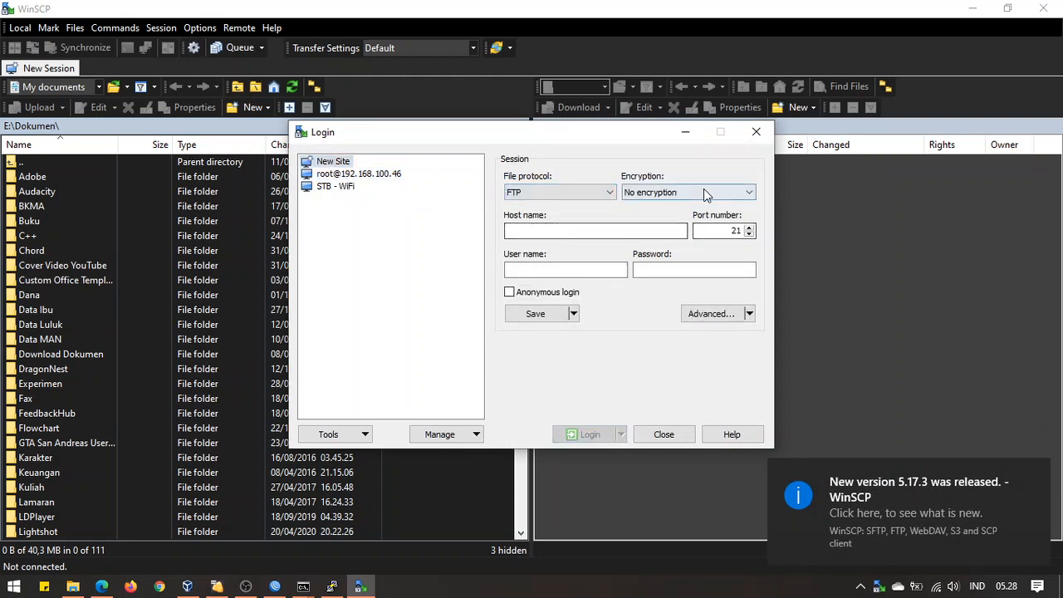
{"action": "left_click", "coordinate": [703, 192]}
{"action": "left_click", "coordinate": [704, 192]}
{"action": "left_click", "coordinate": [598, 232]}
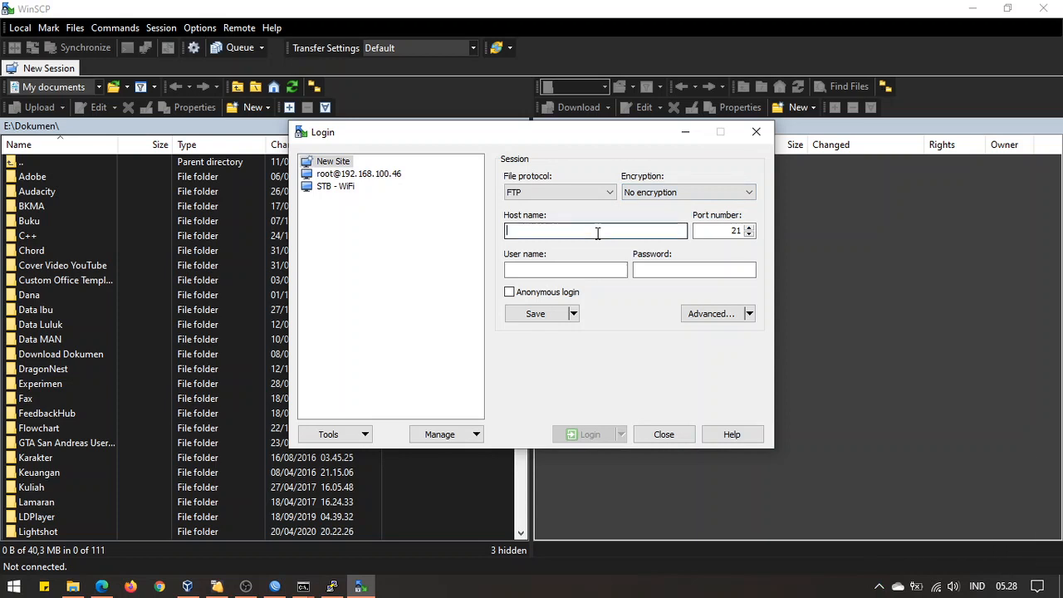
{"action": "type", "text": "fb415f9c1b9def04.sn.mynetname.net"}
{"action": "left_click", "coordinate": [572, 267]}
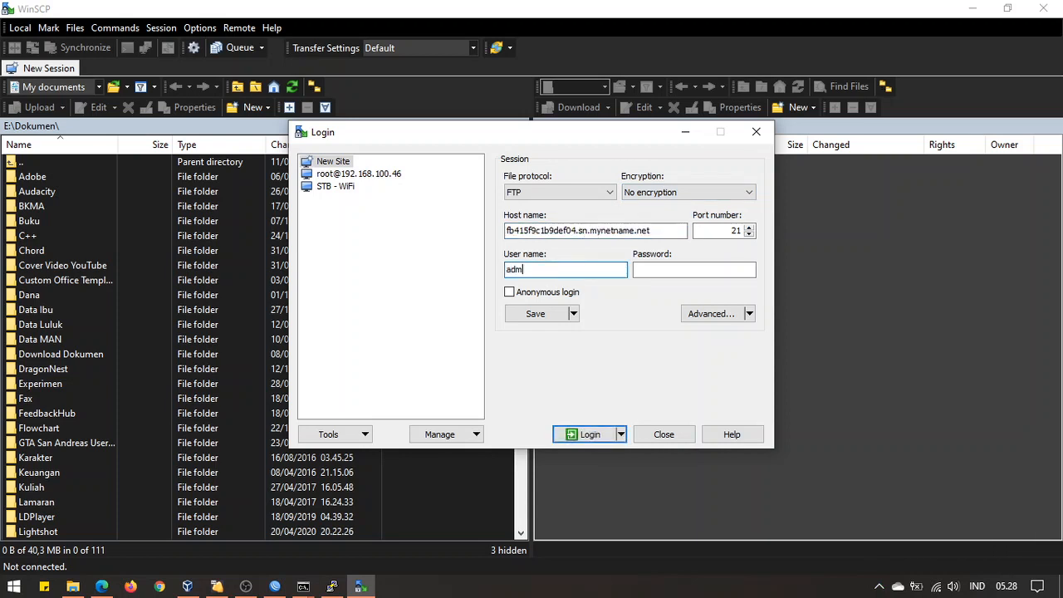
{"action": "key", "text": "Tab"}
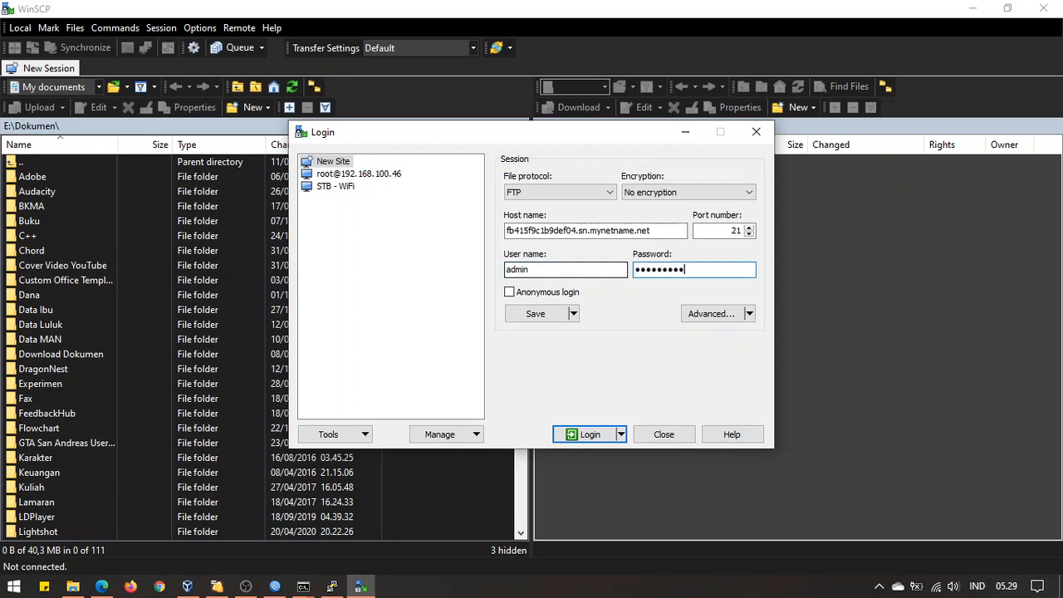
Save the FTP site with its password and log in to the router
{"action": "left_click", "coordinate": [541, 316]}
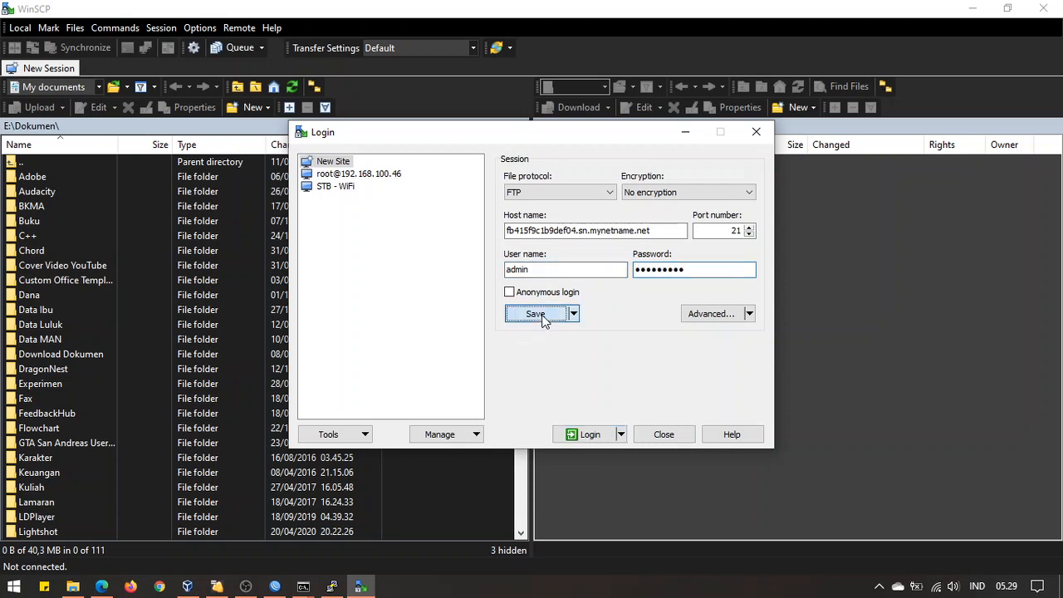
{"action": "left_click", "coordinate": [491, 312]}
{"action": "left_click", "coordinate": [486, 352]}
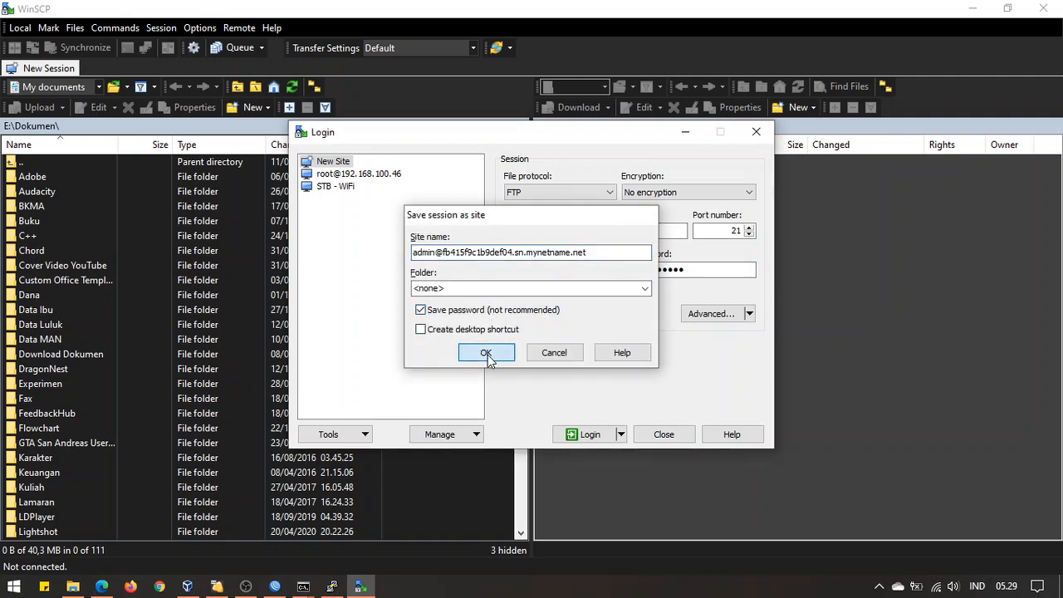
{"action": "left_click", "coordinate": [366, 187]}
{"action": "left_click", "coordinate": [382, 175]}
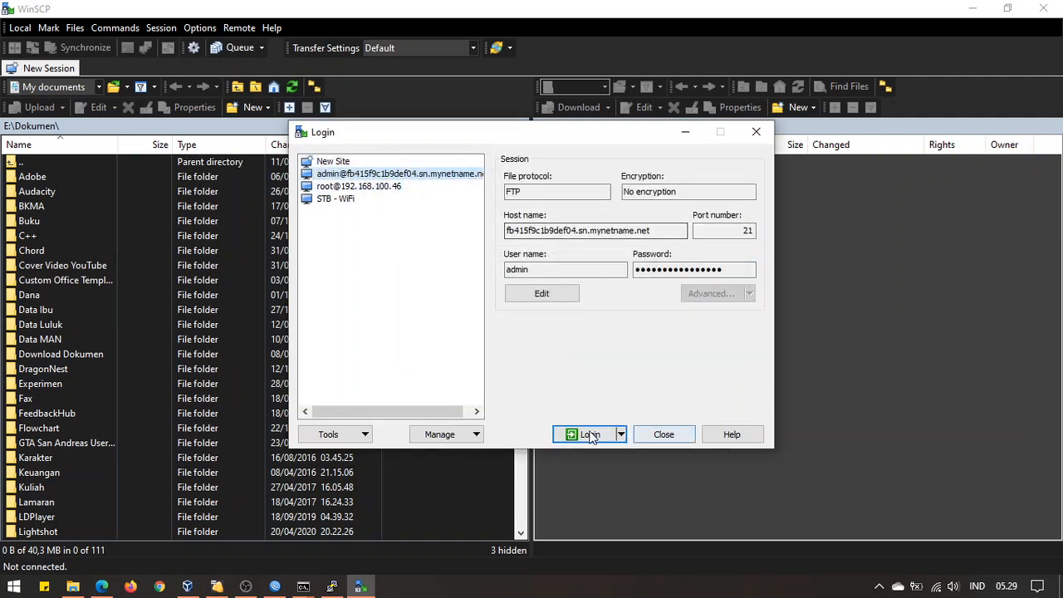
{"action": "left_click", "coordinate": [584, 435]}
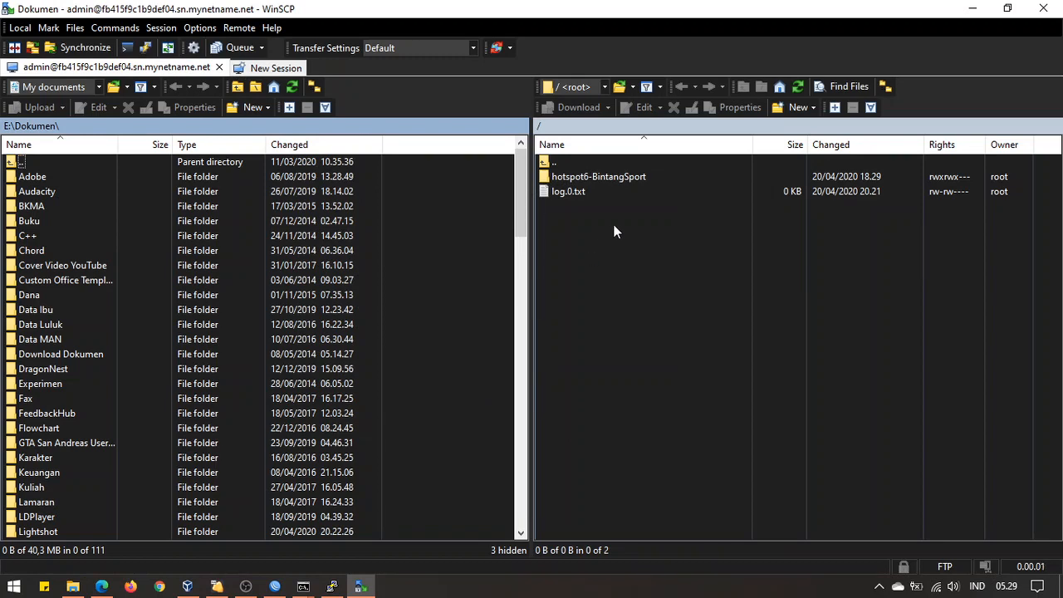
Bring the WinBox log showing admin winbox, ssh, telnet and ftp logins in front of the service and address lists
{"action": "left_click", "coordinate": [275, 586]}
{"action": "left_click", "coordinate": [781, 480]}
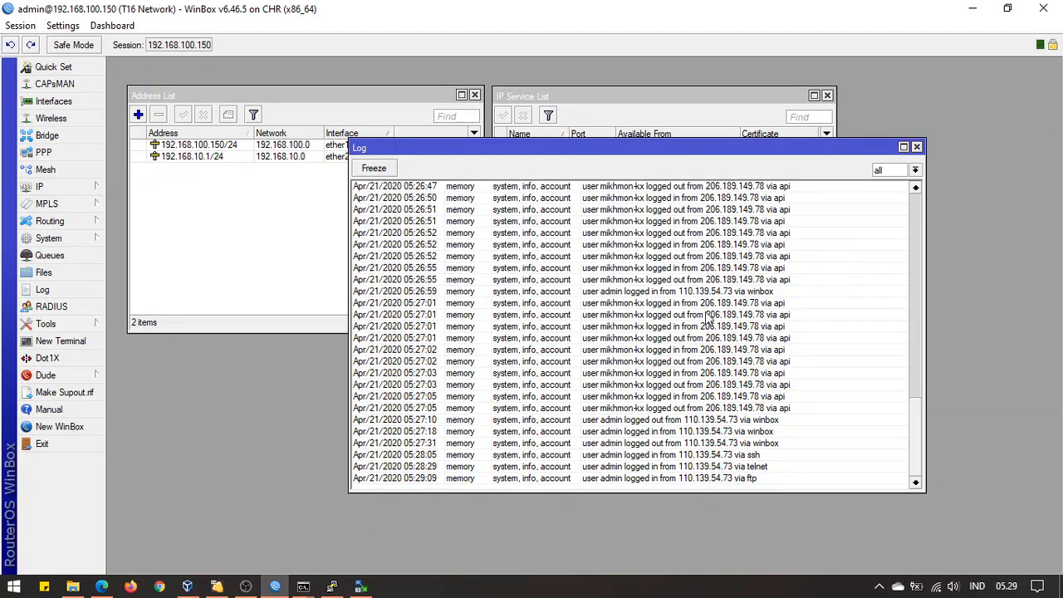
{"action": "left_click", "coordinate": [653, 95]}
{"action": "left_click", "coordinate": [751, 456]}
{"action": "left_click", "coordinate": [217, 243]}
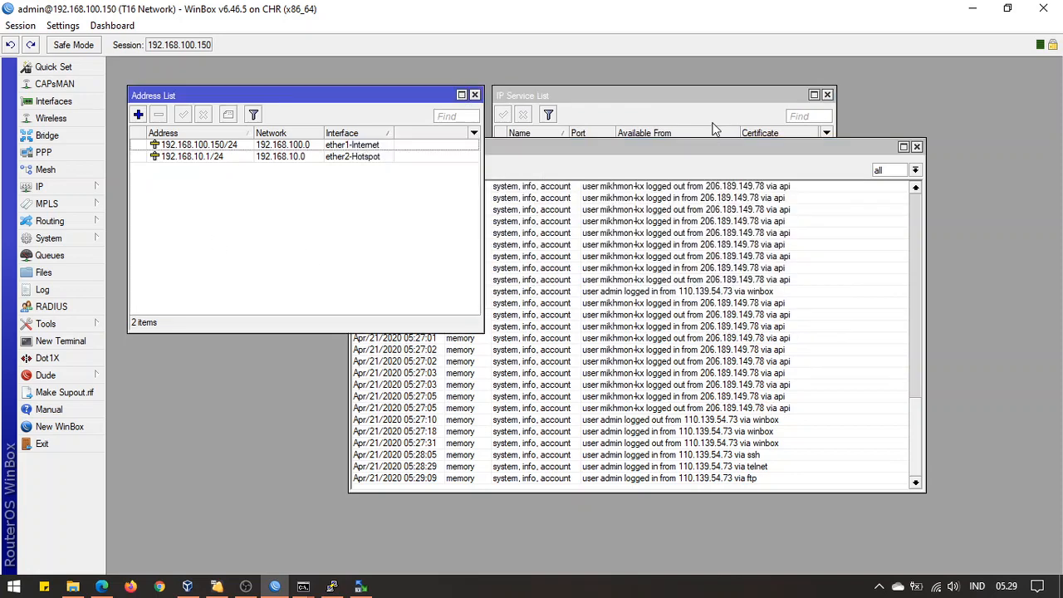
{"action": "left_click", "coordinate": [715, 128]}
{"action": "left_click", "coordinate": [722, 449]}
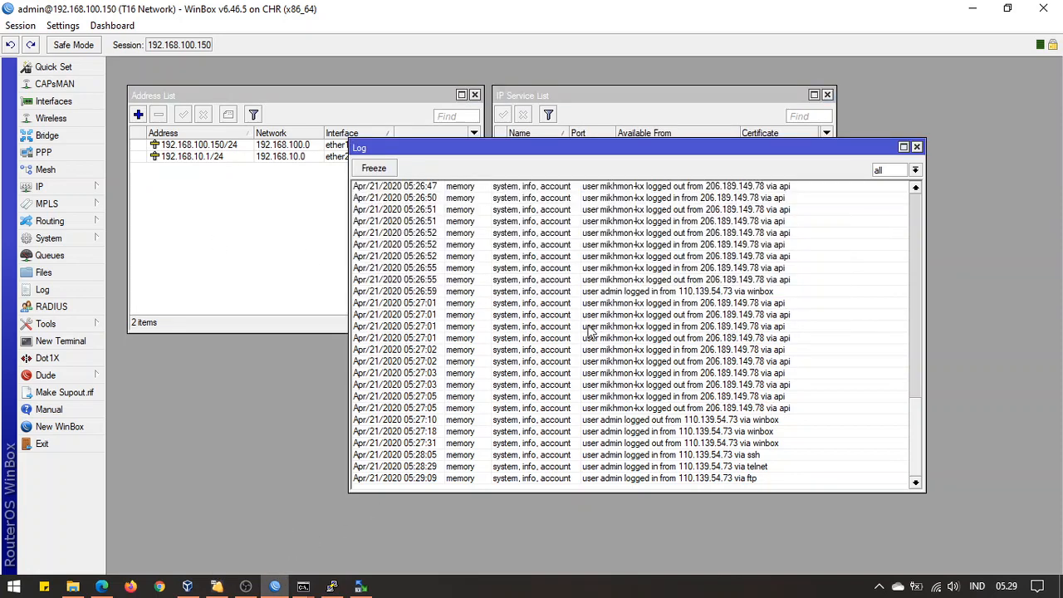
{"action": "left_click", "coordinate": [675, 98]}
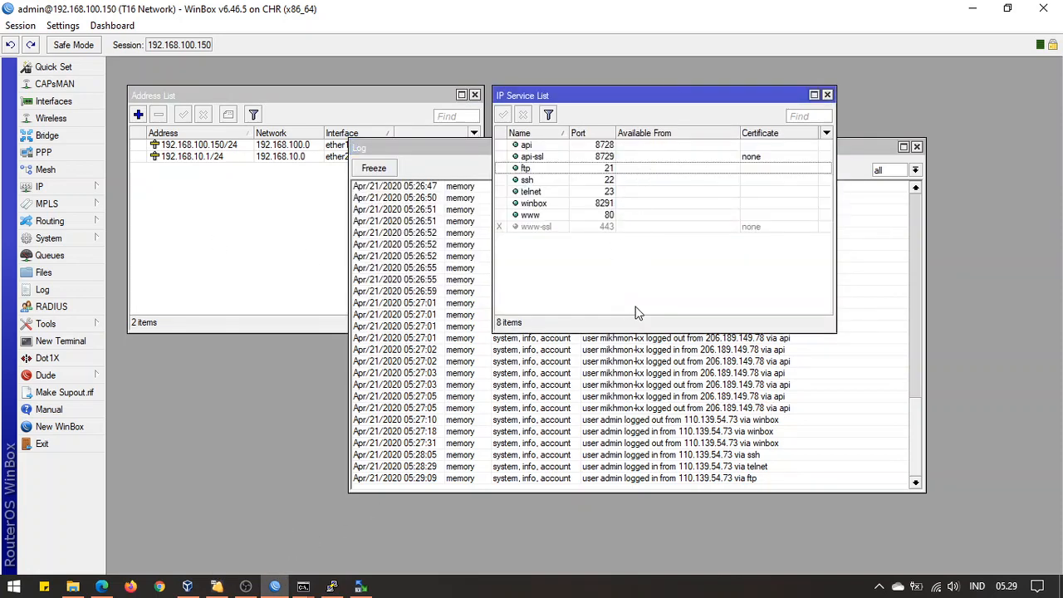
{"action": "left_click", "coordinate": [638, 449]}
{"action": "left_click_drag", "start_coordinate": [605, 151], "coordinate": [594, 157]}
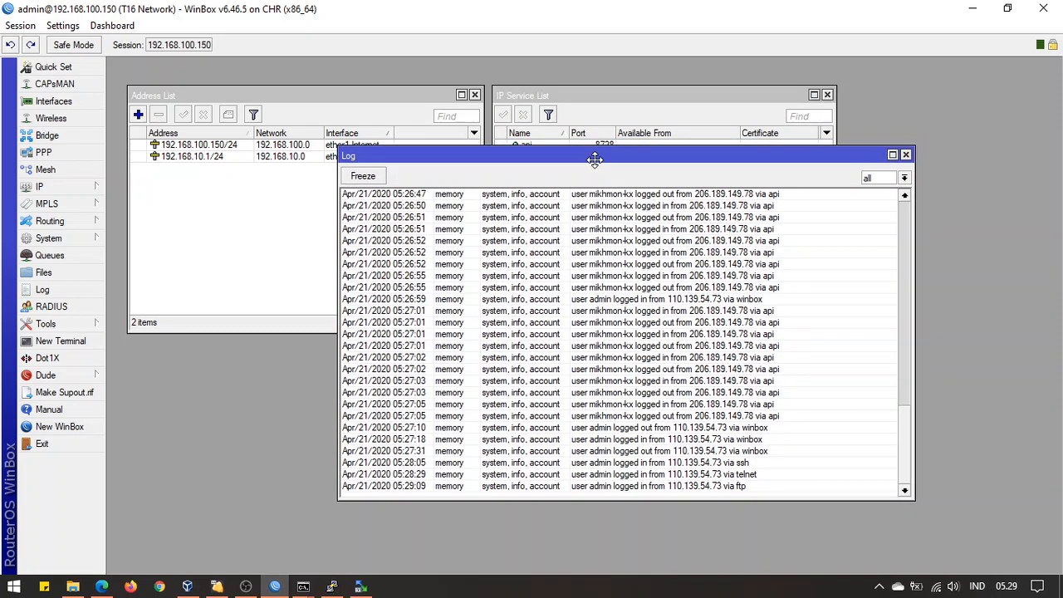
{"action": "left_click", "coordinate": [628, 105]}
{"action": "left_click", "coordinate": [277, 231]}
{"action": "left_click", "coordinate": [730, 226]}
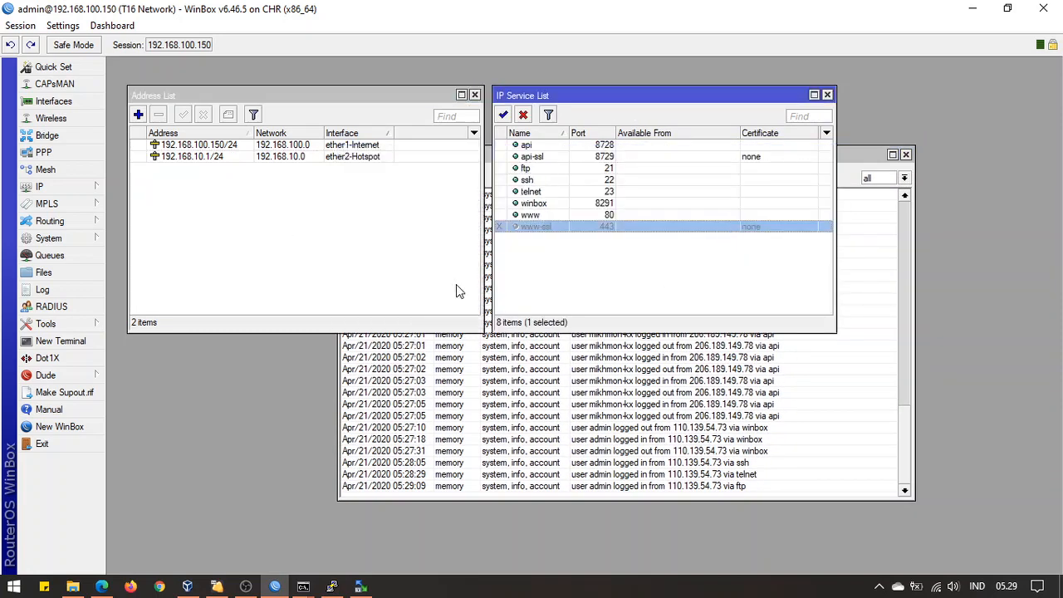
{"action": "left_click", "coordinate": [630, 276]}
{"action": "left_click", "coordinate": [632, 405]}
{"action": "left_click", "coordinate": [438, 190]}
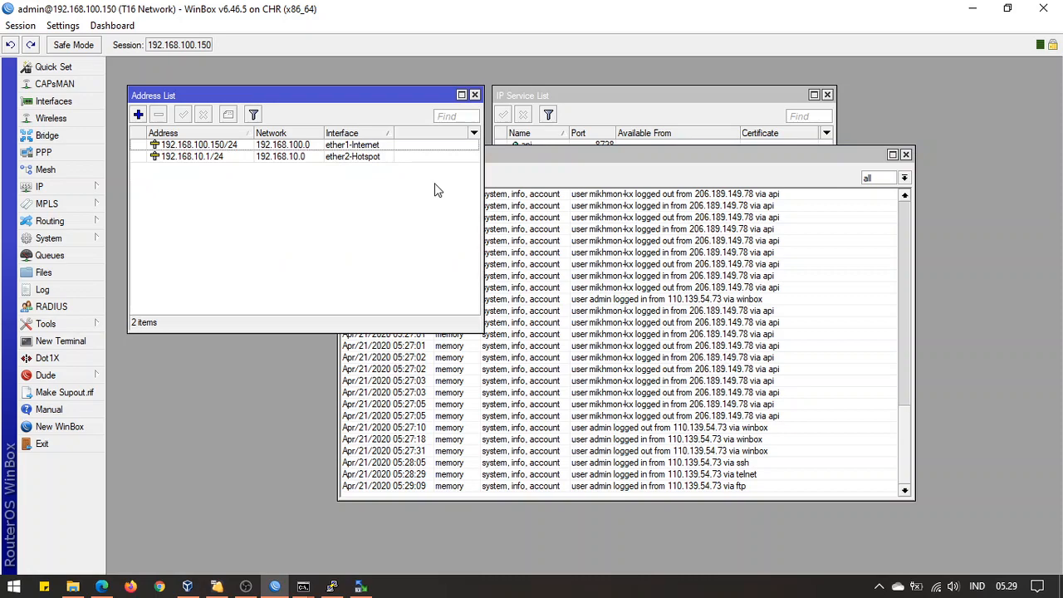
{"action": "left_click", "coordinate": [647, 92]}
{"action": "left_click", "coordinate": [720, 446]}
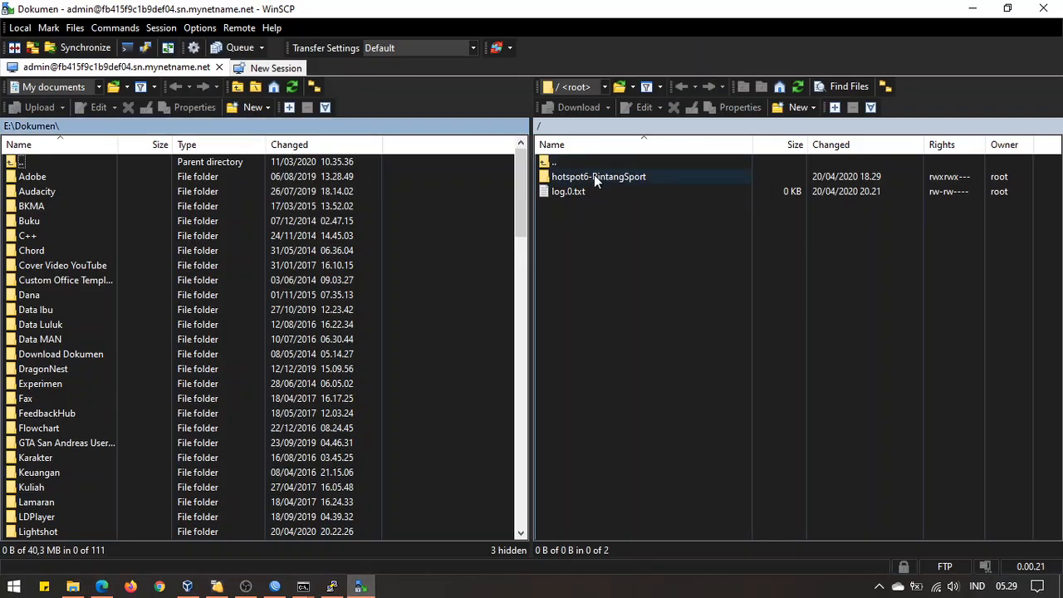
{"action": "double_click", "coordinate": [594, 174]}
{"action": "double_click", "coordinate": [593, 163]}
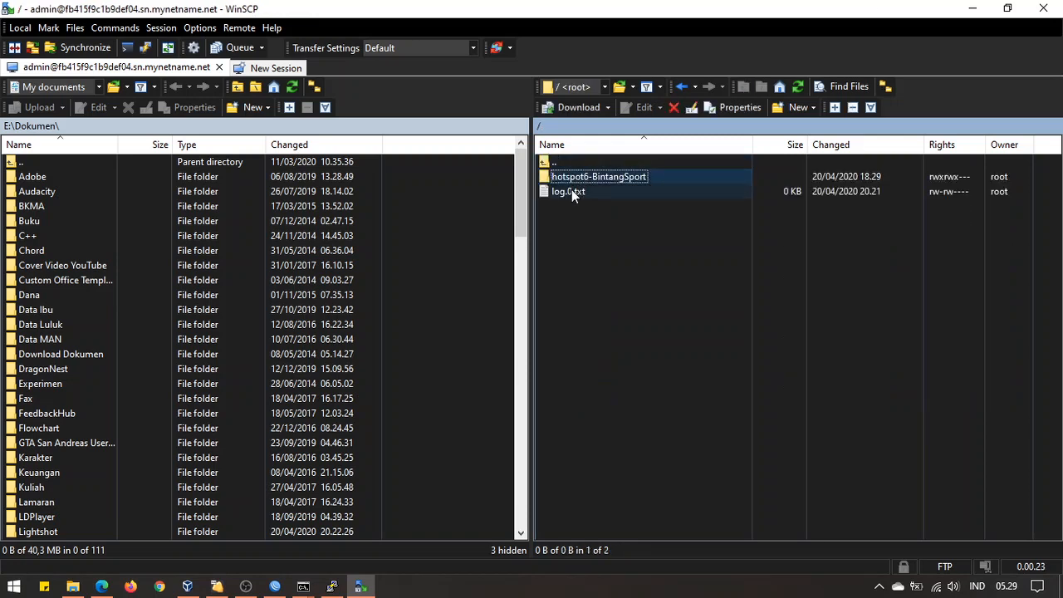
{"action": "left_click", "coordinate": [585, 174]}
{"action": "double_click", "coordinate": [610, 177]}
{"action": "double_click", "coordinate": [619, 163]}
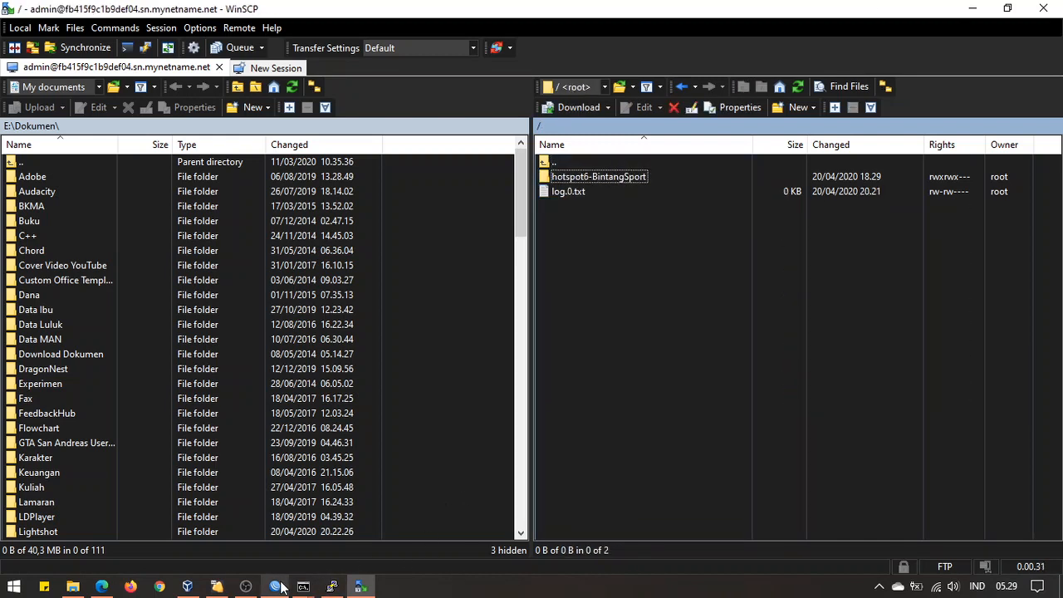
{"action": "left_click", "coordinate": [275, 586]}
Delete log.0.txt from the router's Files list in WinBox
{"action": "left_click", "coordinate": [76, 271]}
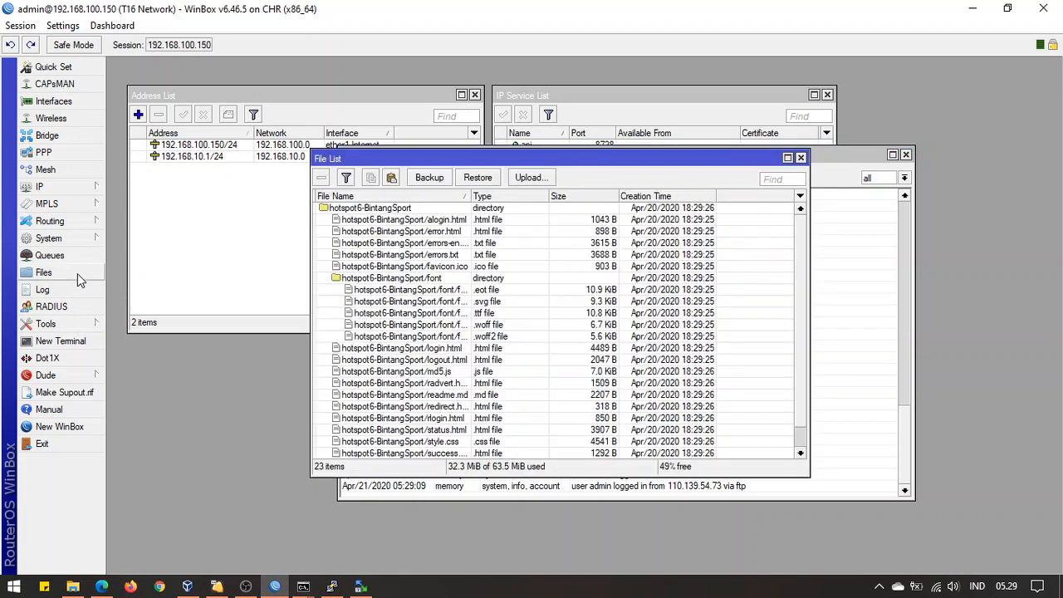
{"action": "left_click", "coordinate": [397, 215]}
{"action": "scroll", "coordinate": [476, 335], "scroll_direction": "down", "scroll_amount": 2}
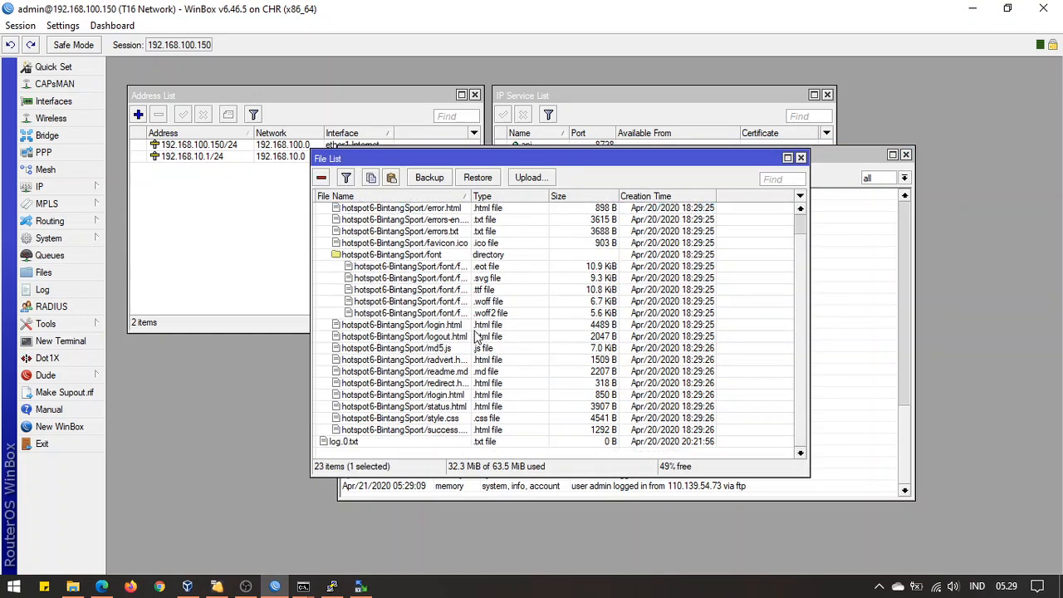
{"action": "left_click", "coordinate": [403, 442]}
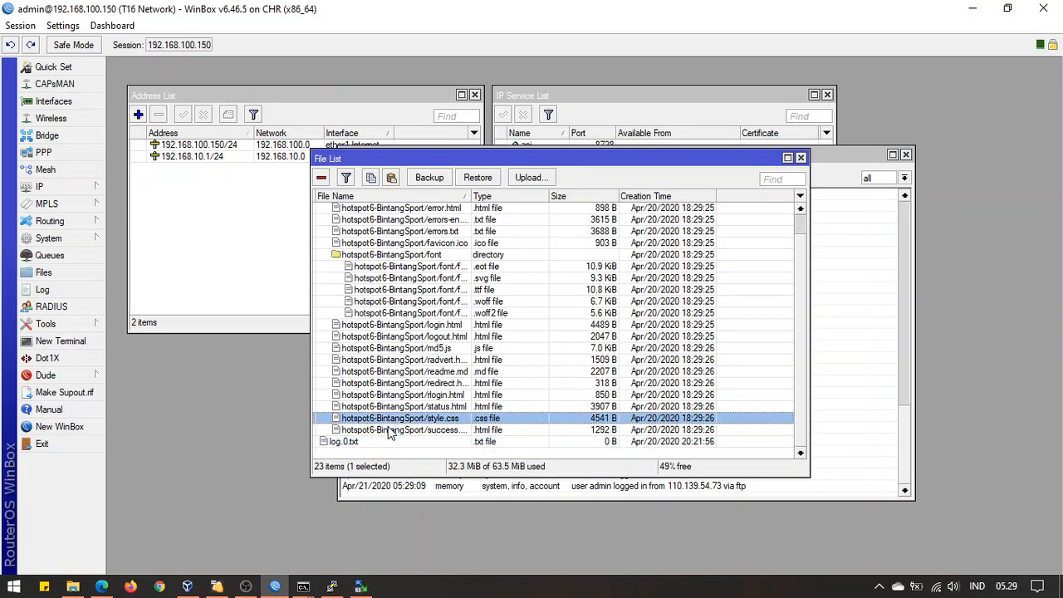
{"action": "key", "text": "Delete"}
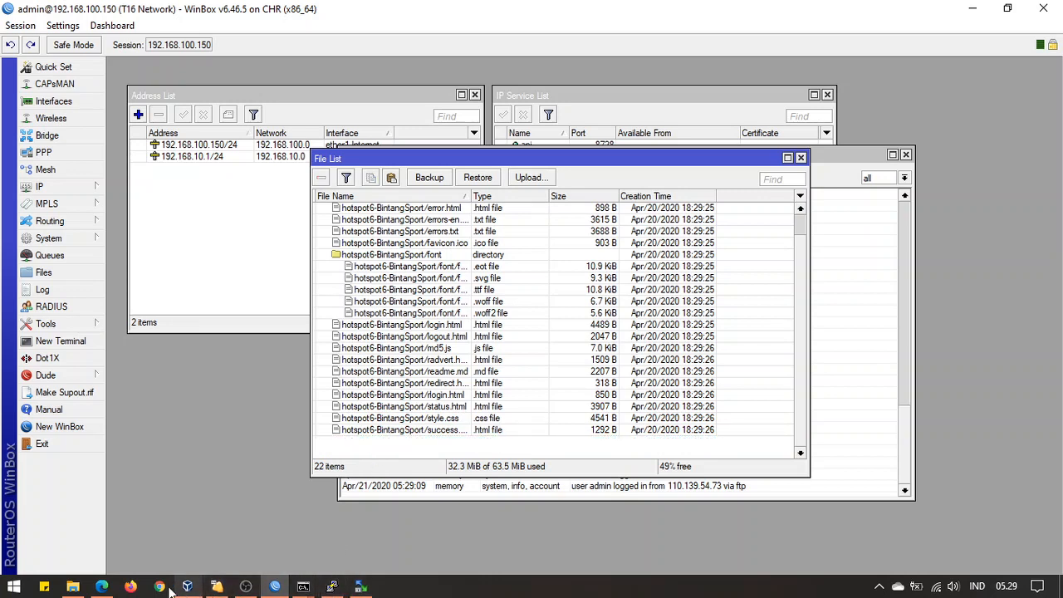
Refresh WinSCP's remote listing to confirm log.0.txt is gone
{"action": "left_click", "coordinate": [360, 586]}
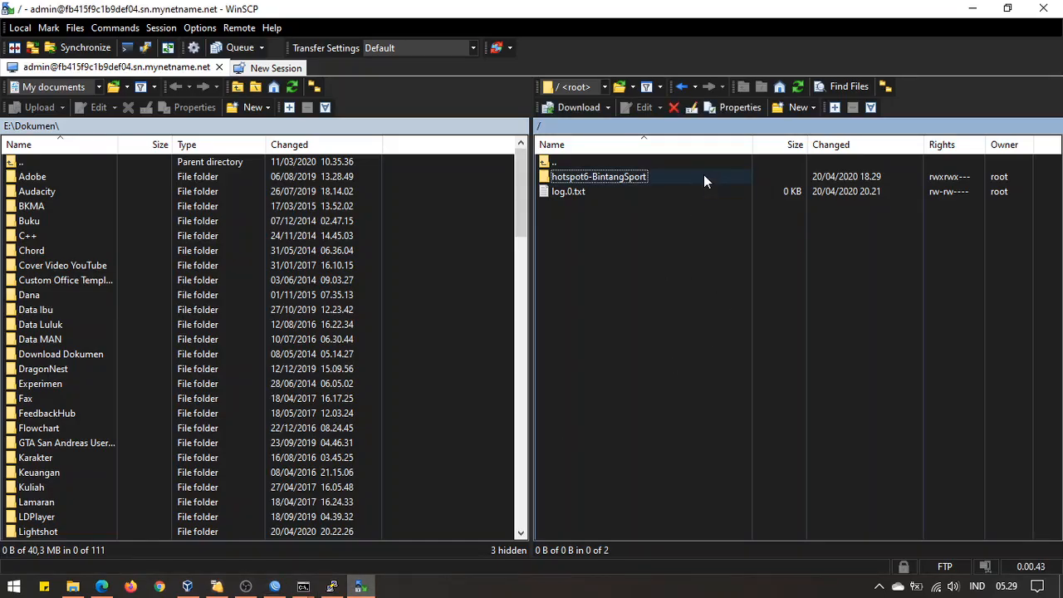
{"action": "left_click", "coordinate": [797, 87]}
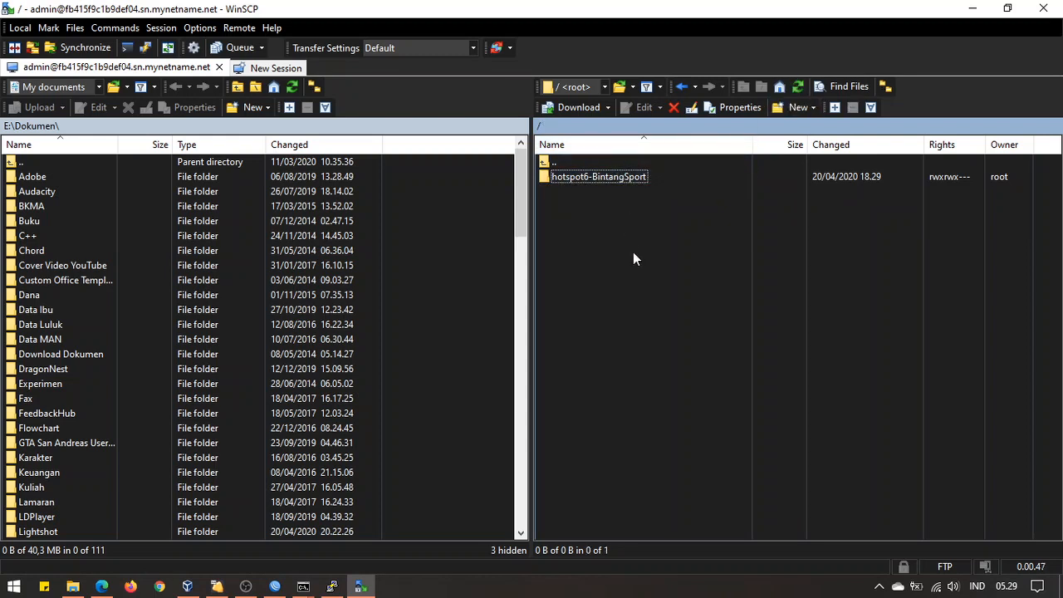
{"action": "left_click", "coordinate": [101, 586]}
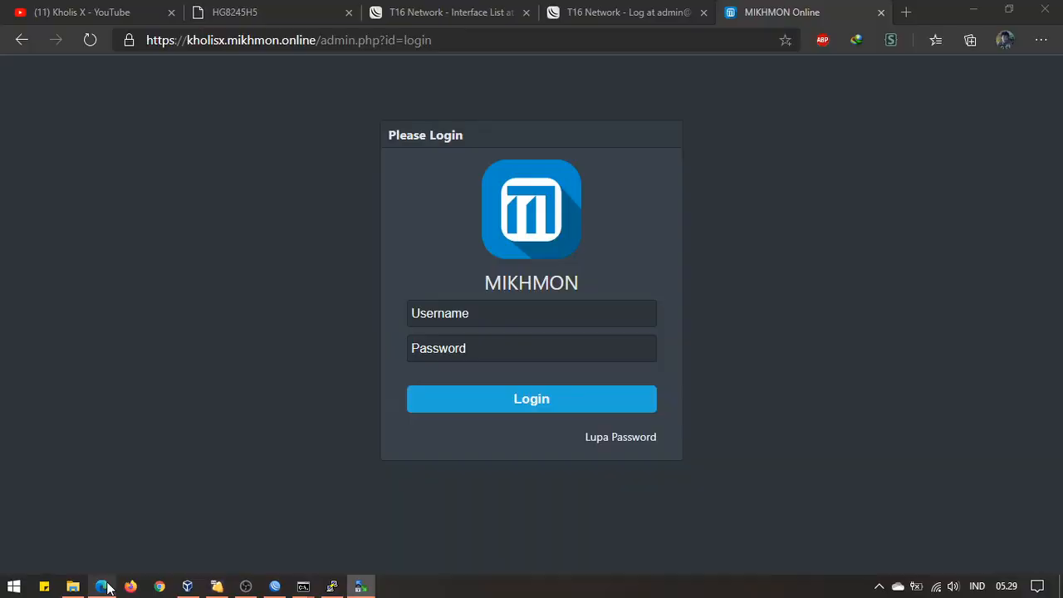
Review the HG8245H5 MikroTik mapping's port rows: 80, 8291, 8728–8729 and 21–23
{"action": "left_click", "coordinate": [275, 12]}
{"action": "scroll", "coordinate": [535, 309], "scroll_direction": "up", "scroll_amount": 4}
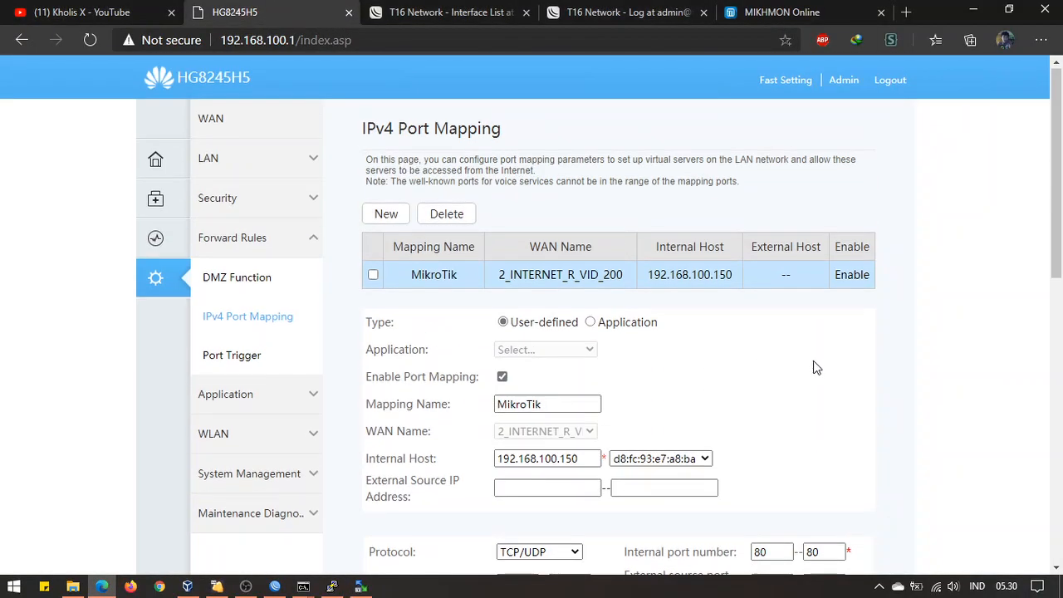
{"action": "scroll", "coordinate": [814, 368], "scroll_direction": "down", "scroll_amount": 3}
{"action": "scroll", "coordinate": [784, 374], "scroll_direction": "up", "scroll_amount": 3}
{"action": "scroll", "coordinate": [610, 368], "scroll_direction": "down", "scroll_amount": 3}
{"action": "scroll", "coordinate": [660, 404], "scroll_direction": "down", "scroll_amount": 4}
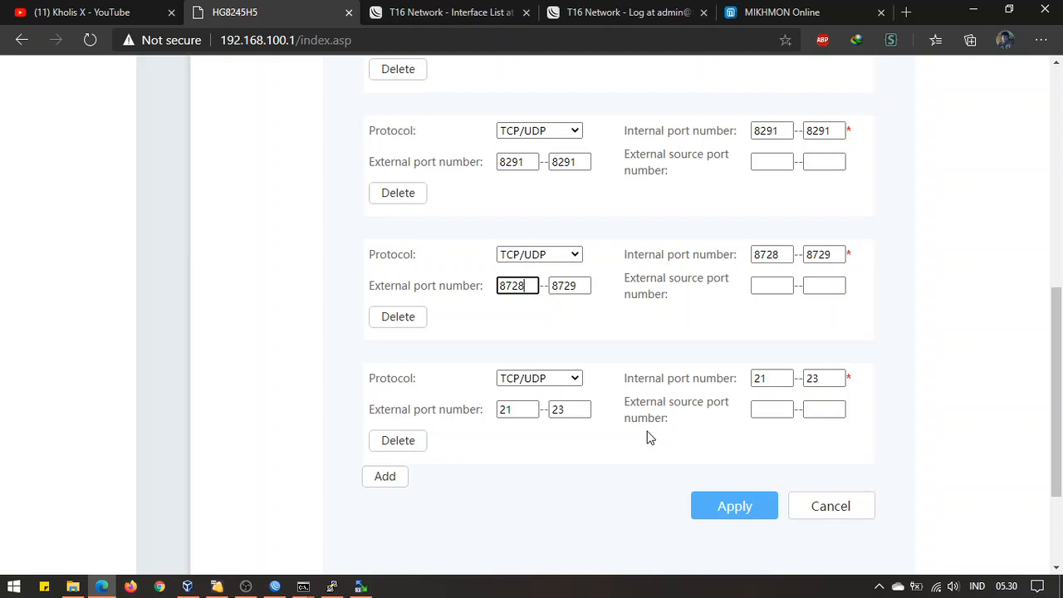
{"action": "scroll", "coordinate": [650, 438], "scroll_direction": "up", "scroll_amount": 10}
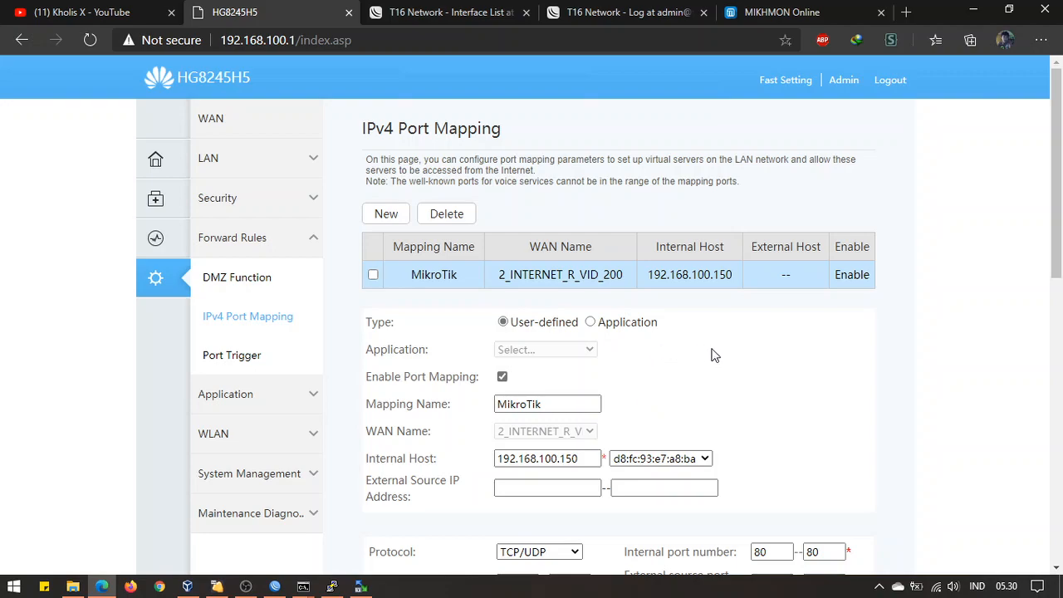
{"action": "scroll", "coordinate": [732, 361], "scroll_direction": "down", "scroll_amount": 7}
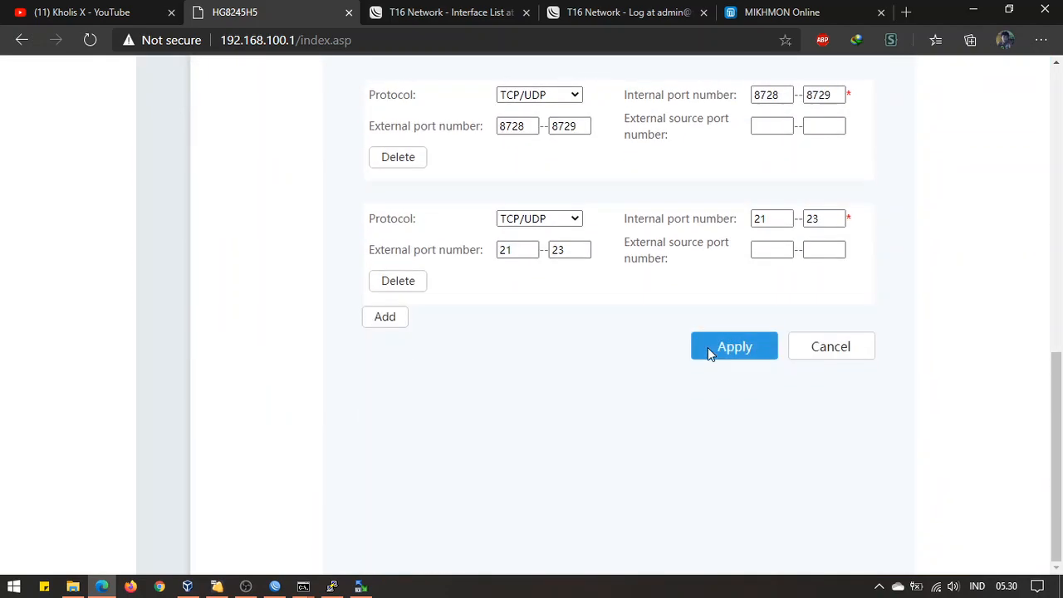
{"action": "scroll", "coordinate": [712, 349], "scroll_direction": "up", "scroll_amount": 4}
{"action": "scroll", "coordinate": [640, 333], "scroll_direction": "up", "scroll_amount": 3}
{"action": "scroll", "coordinate": [640, 325], "scroll_direction": "down", "scroll_amount": 3}
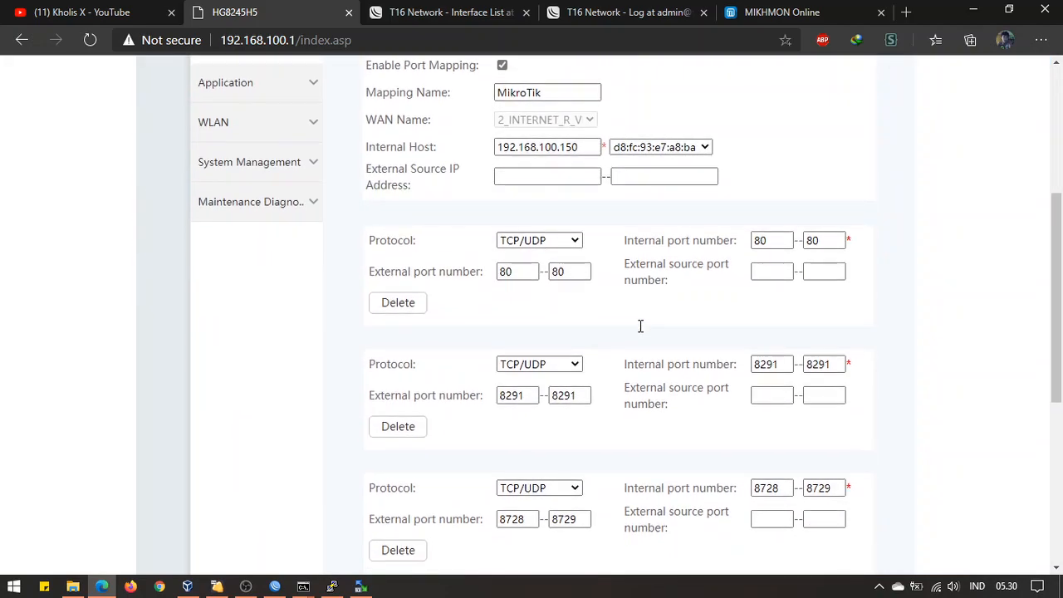
{"action": "scroll", "coordinate": [640, 325], "scroll_direction": "up", "scroll_amount": 3}
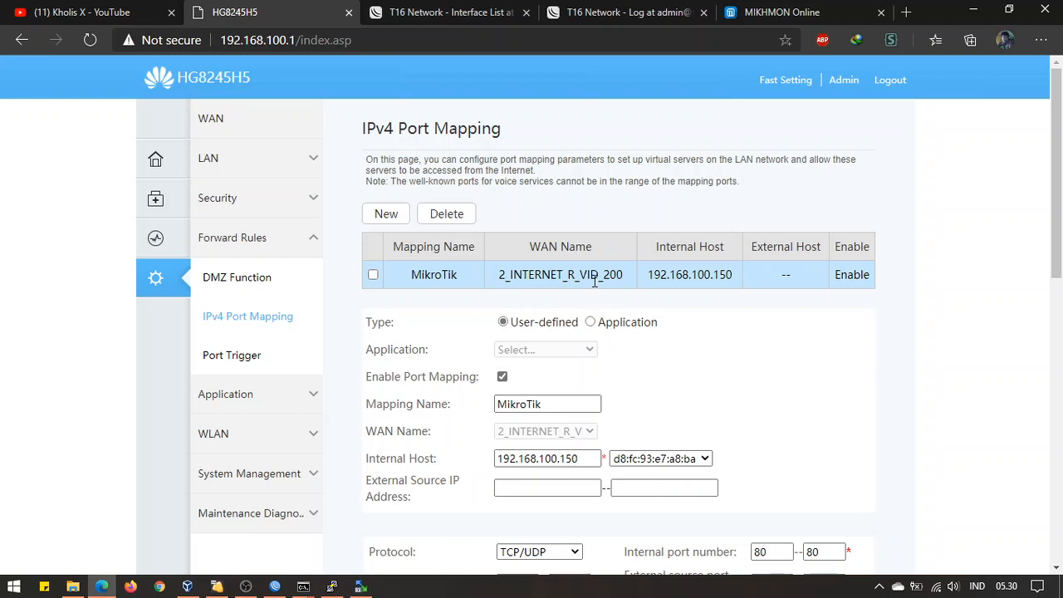
Open a new port mapping form and then the DMZ Function page
{"action": "left_click", "coordinate": [387, 214]}
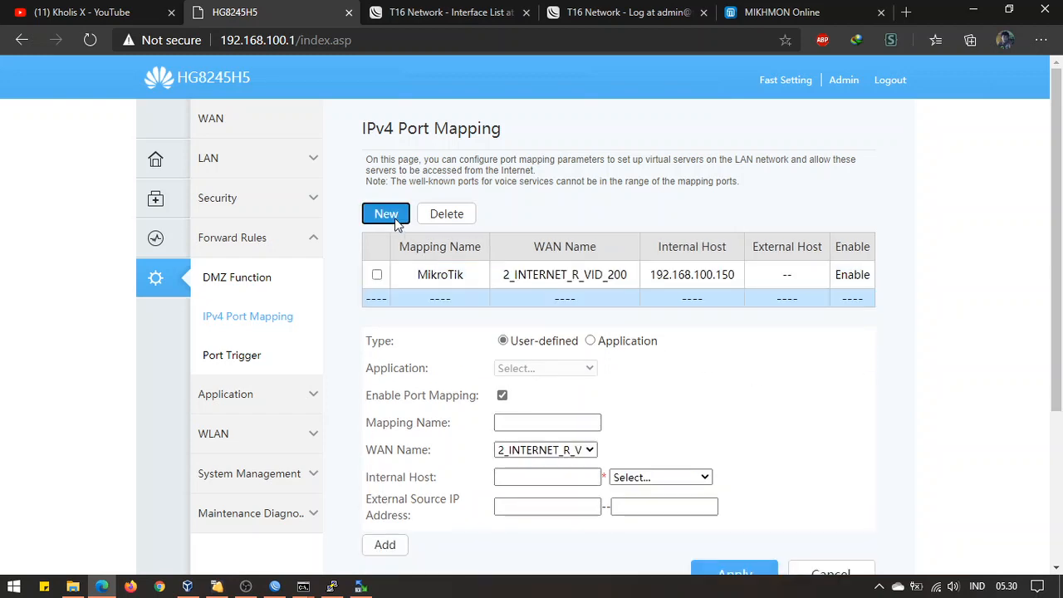
{"action": "left_click", "coordinate": [268, 286]}
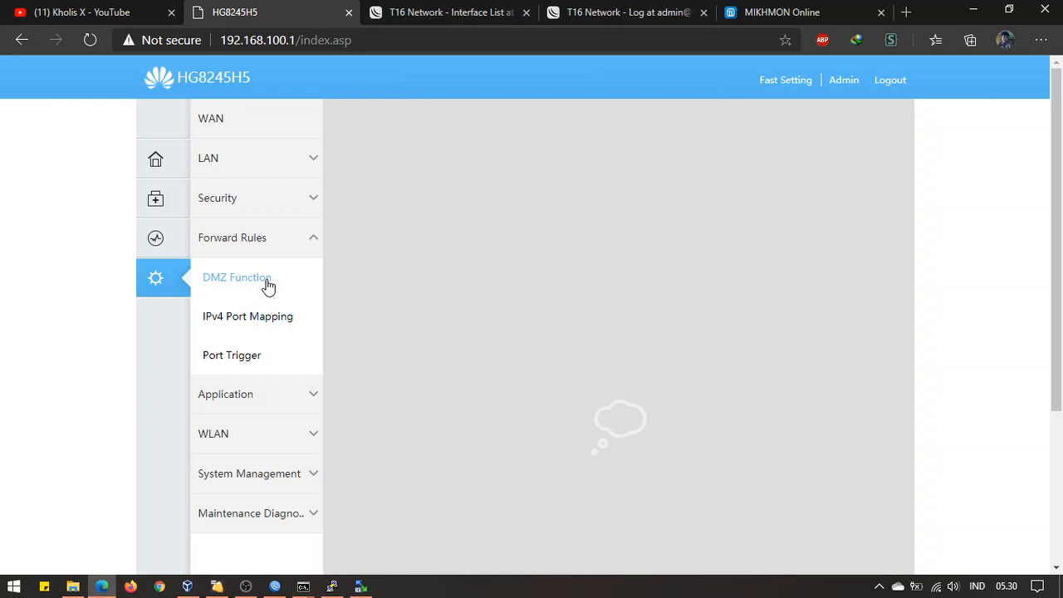
{"action": "scroll", "coordinate": [527, 536], "scroll_direction": "down", "scroll_amount": 2}
{"action": "scroll", "coordinate": [391, 311], "scroll_direction": "up", "scroll_amount": 2}
Reload 192.168.100.1, log in as admin, and return to Forward Rules > IPv4 Port Mapping
{"action": "left_click", "coordinate": [304, 42]}
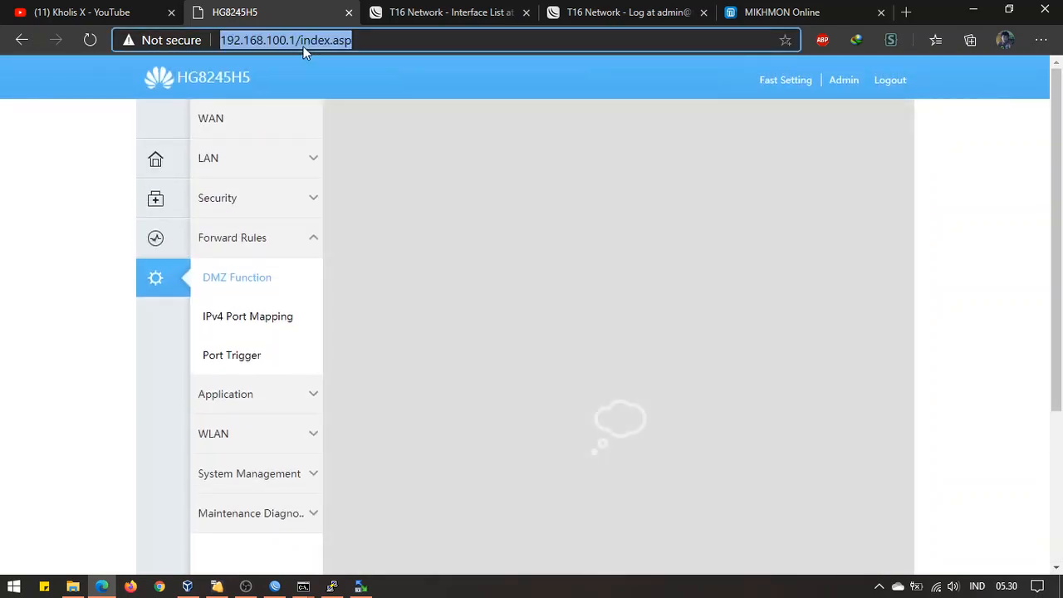
{"action": "left_click", "coordinate": [389, 40]}
{"action": "key", "text": "BackSpace"}
{"action": "key", "text": "BackSpace"}
{"action": "key", "text": "BackSpace"}
{"action": "key", "text": "BackSpace"}
{"action": "key", "text": "BackSpace"}
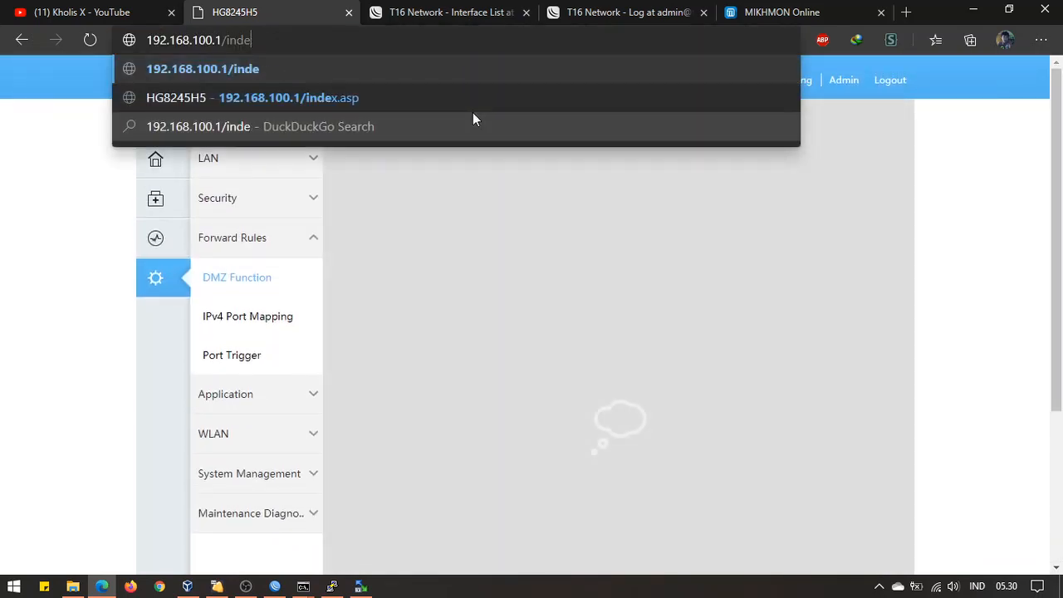
{"action": "key", "text": "BackSpace"}
{"action": "key", "text": "BackSpace"}
{"action": "key", "text": "BackSpace"}
{"action": "key", "text": "BackSpace"}
{"action": "key", "text": "BackSpace"}
{"action": "key", "text": "Return"}
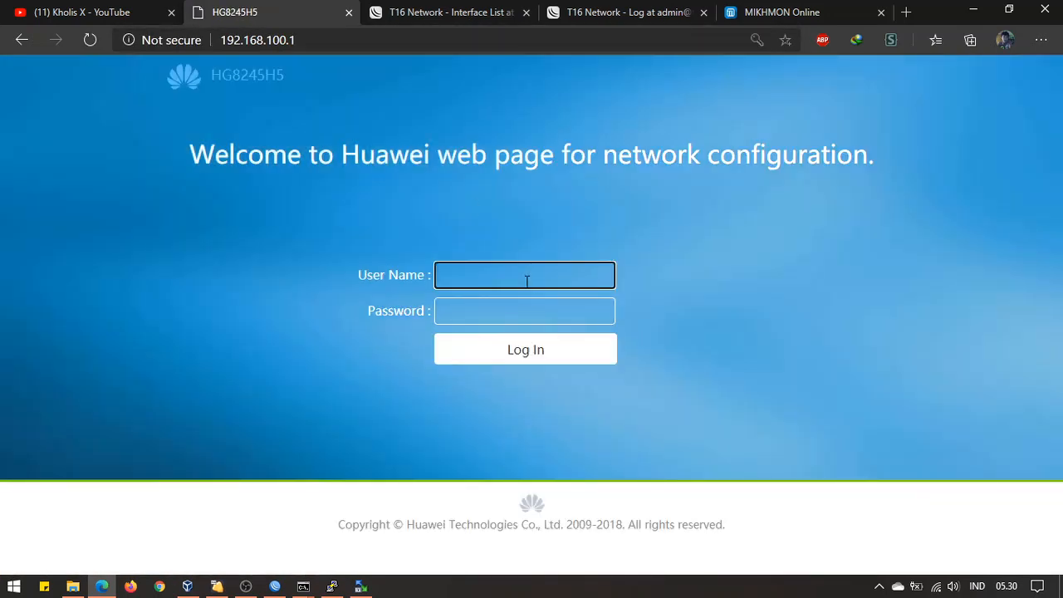
{"action": "left_click", "coordinate": [527, 280]}
{"action": "left_click", "coordinate": [518, 302]}
{"action": "left_click", "coordinate": [498, 356]}
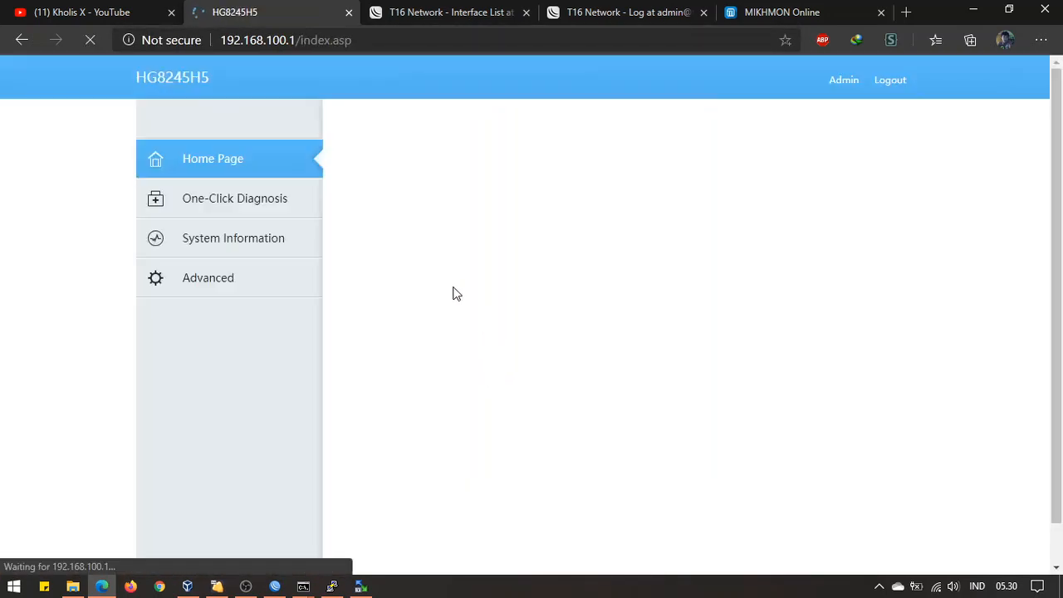
{"action": "left_click", "coordinate": [245, 276]}
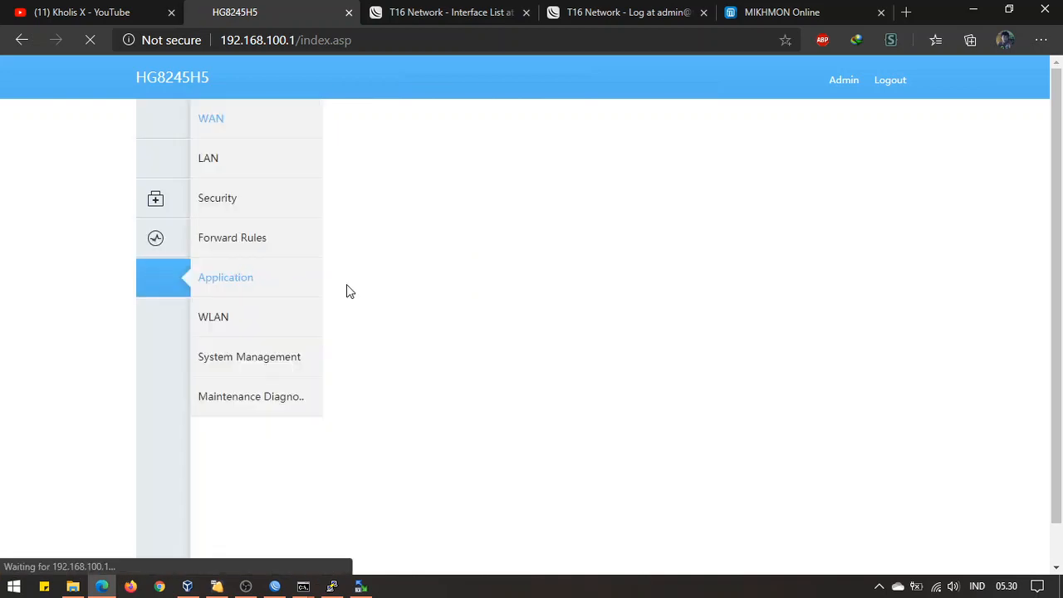
{"action": "left_click", "coordinate": [270, 242]}
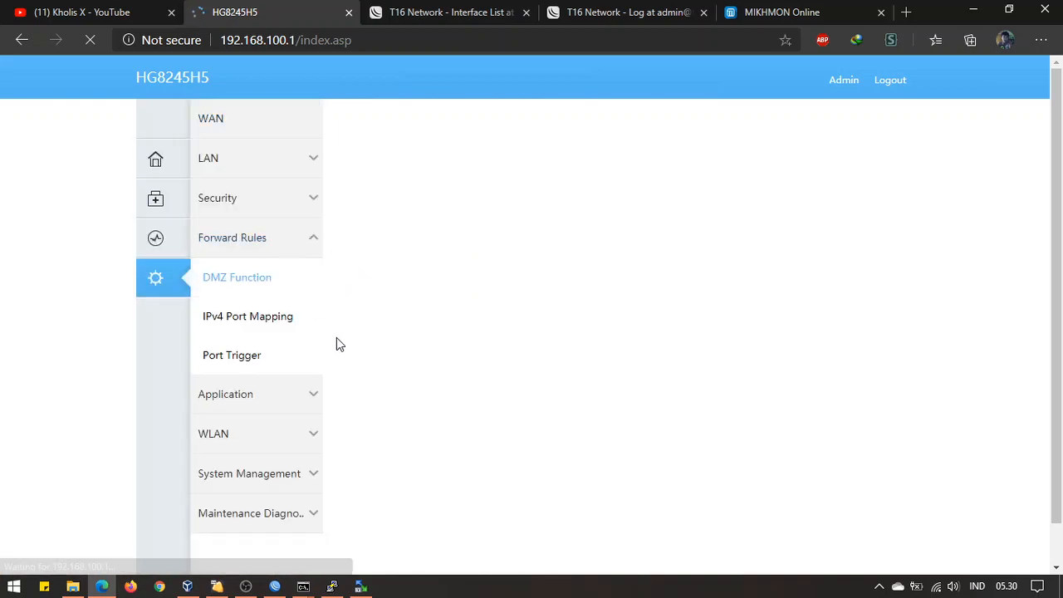
{"action": "left_click", "coordinate": [282, 322]}
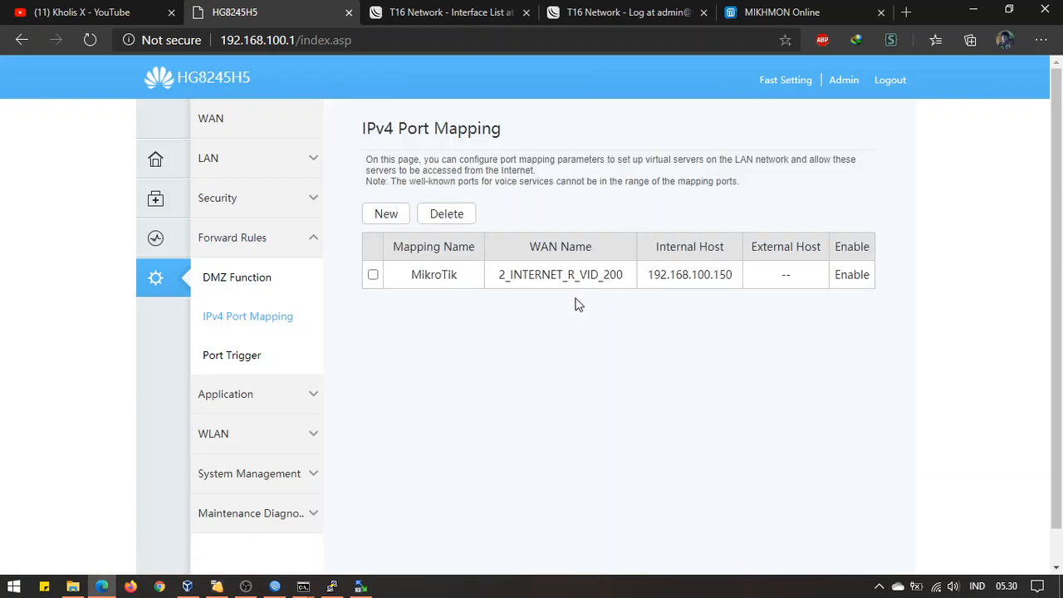
Add and save a DVR-PUSAT port mapping to internal host 192.168.100.200 on 2_INTERNET_R_VID_200
{"action": "left_click", "coordinate": [399, 217]}
{"action": "left_click", "coordinate": [544, 421]}
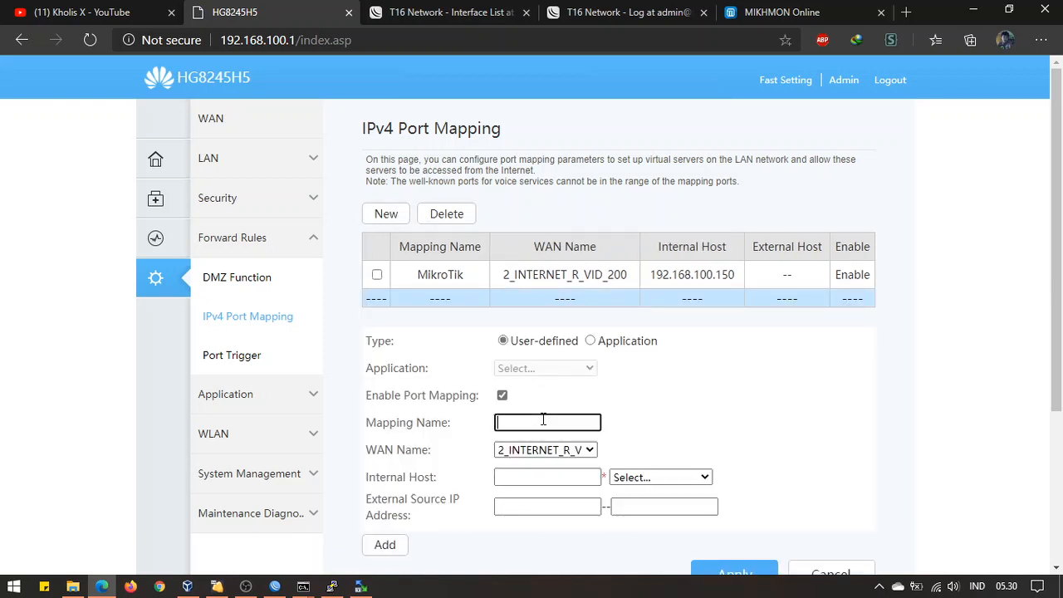
{"action": "type", "text": "DC"}
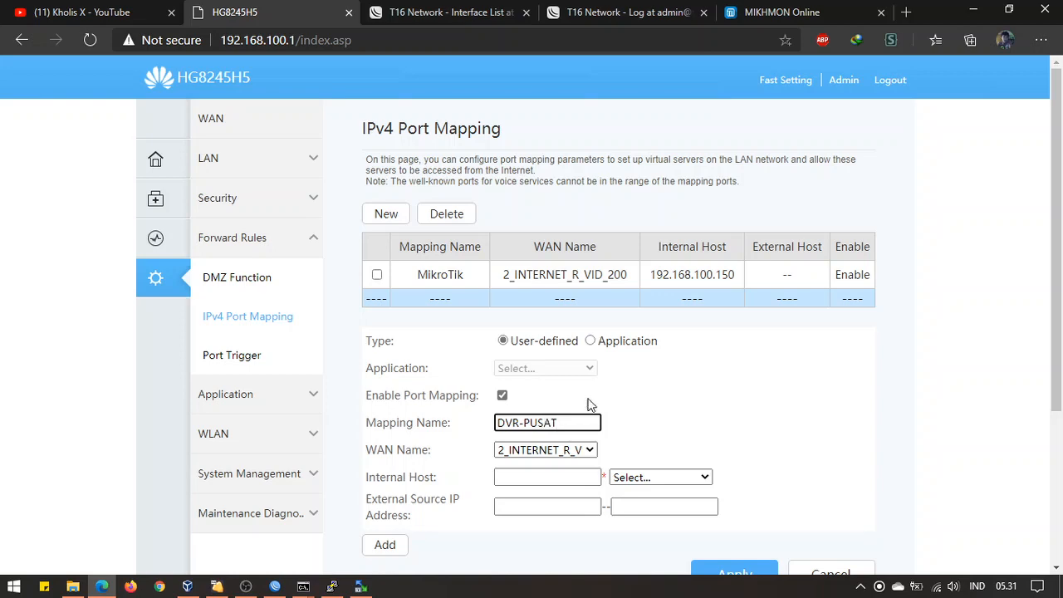
{"action": "scroll", "coordinate": [639, 404], "scroll_direction": "down", "scroll_amount": 2}
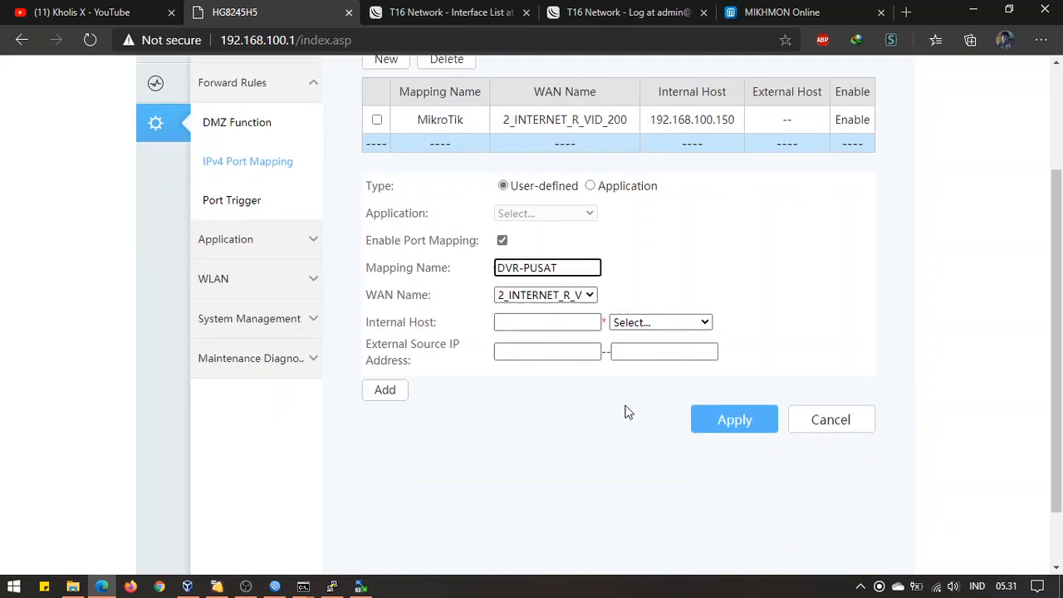
{"action": "left_click", "coordinate": [538, 325]}
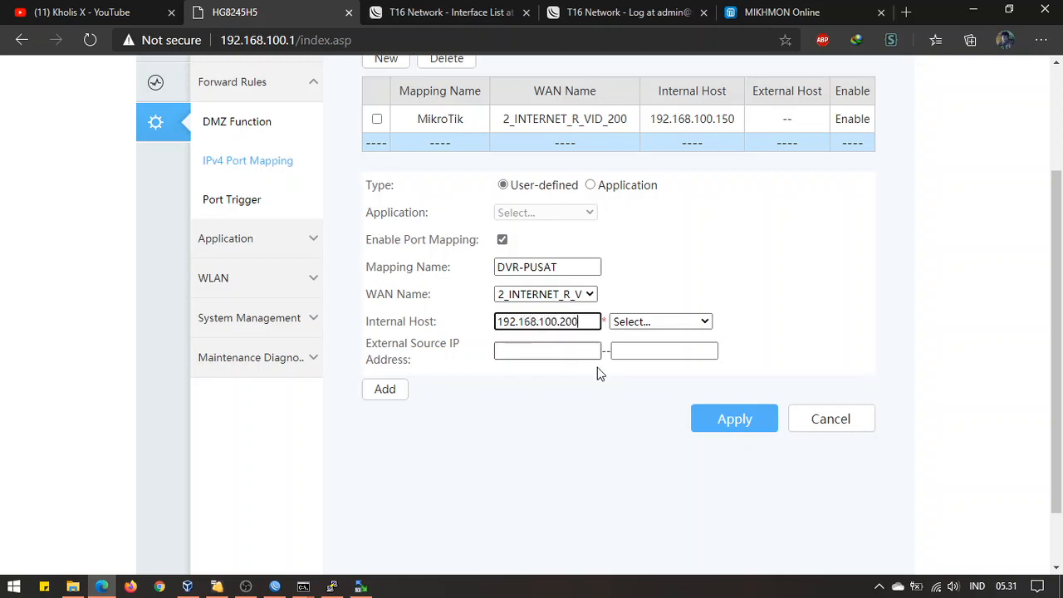
{"action": "left_click", "coordinate": [707, 419]}
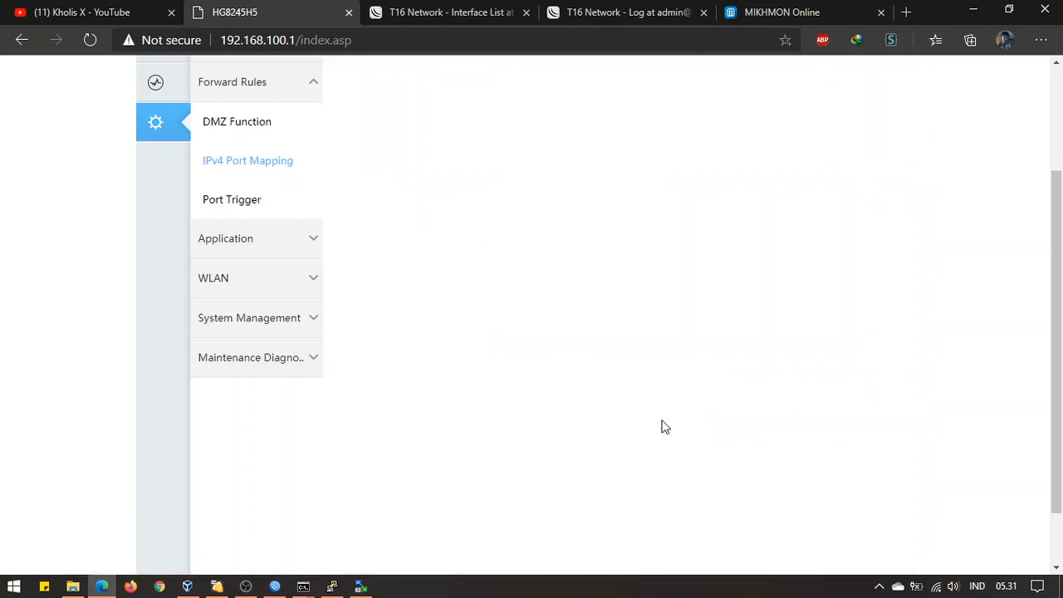
{"action": "scroll", "coordinate": [606, 421], "scroll_direction": "up", "scroll_amount": 1}
{"action": "scroll", "coordinate": [607, 421], "scroll_direction": "up", "scroll_amount": 1}
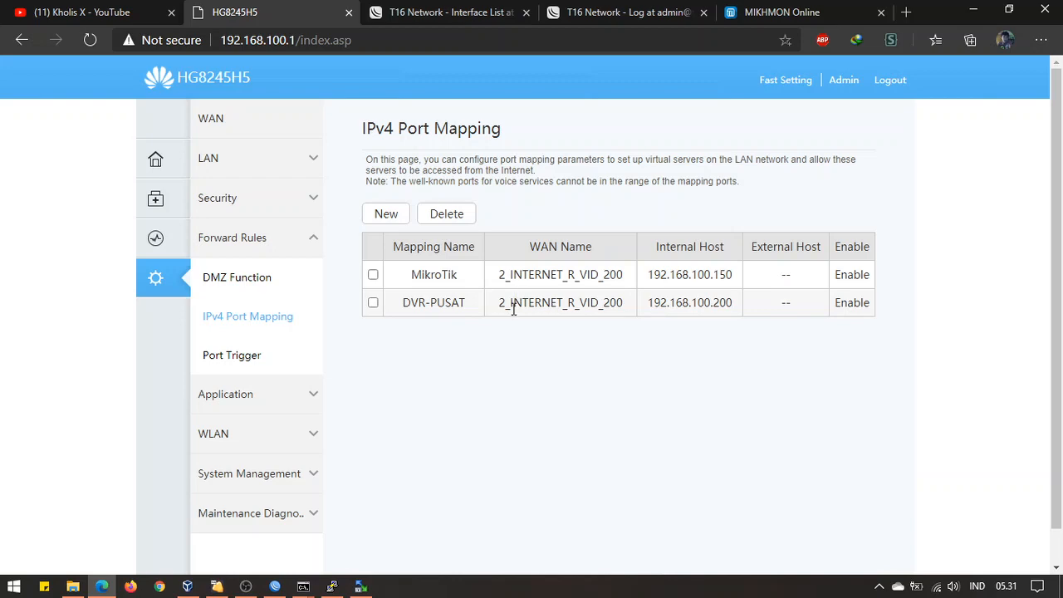
Add a TCP/UDP rule to DVR-PUSAT forwarding external port 8000 to internal port 8000
{"action": "left_click", "coordinate": [513, 309]}
{"action": "scroll", "coordinate": [629, 387], "scroll_direction": "down", "scroll_amount": 3}
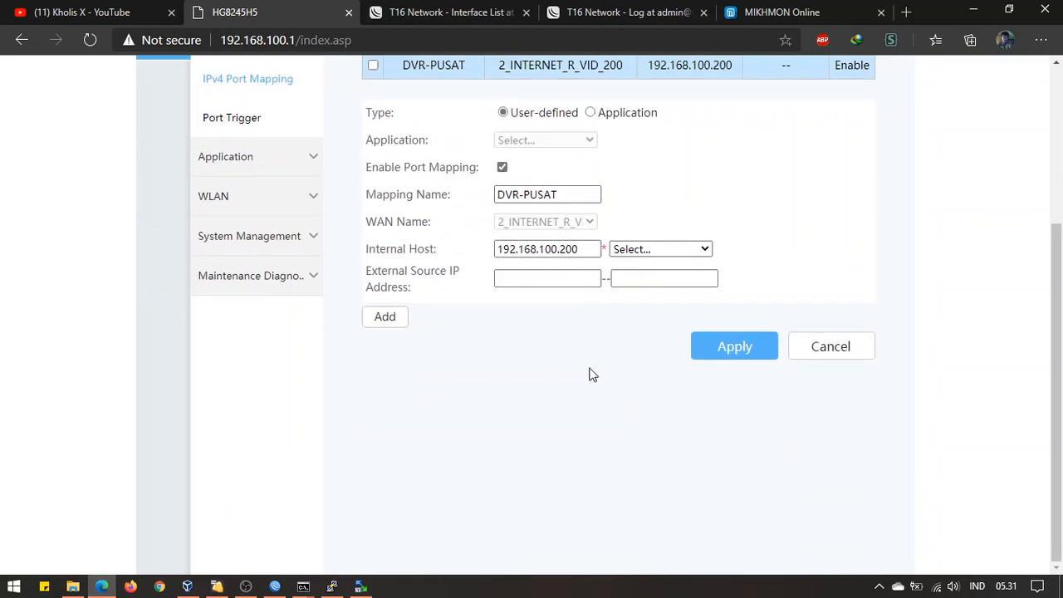
{"action": "left_click", "coordinate": [387, 318]}
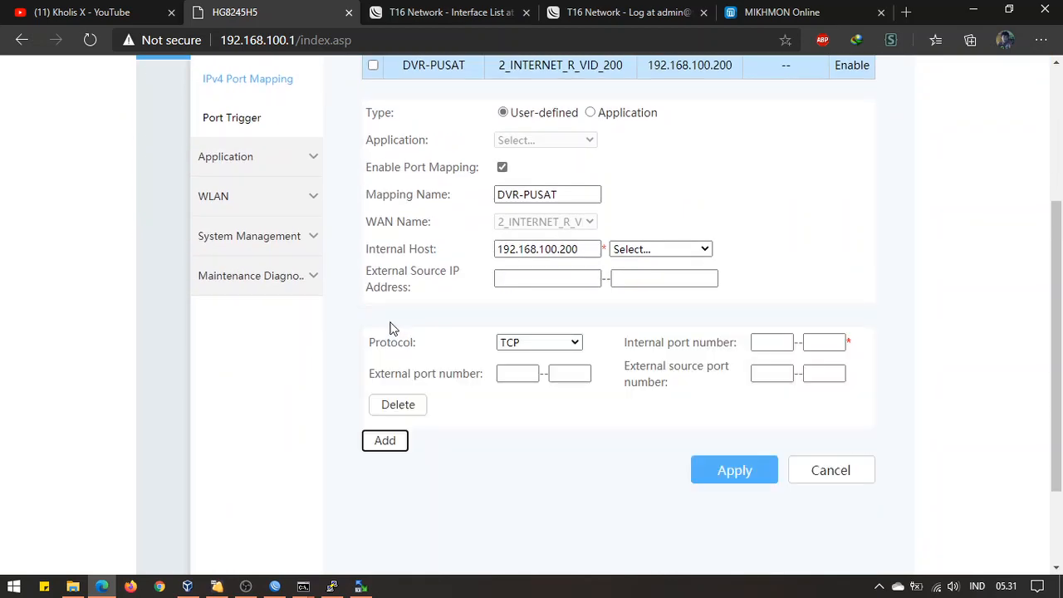
{"action": "left_click", "coordinate": [528, 343]}
{"action": "left_click", "coordinate": [524, 389]}
{"action": "left_click", "coordinate": [522, 373]}
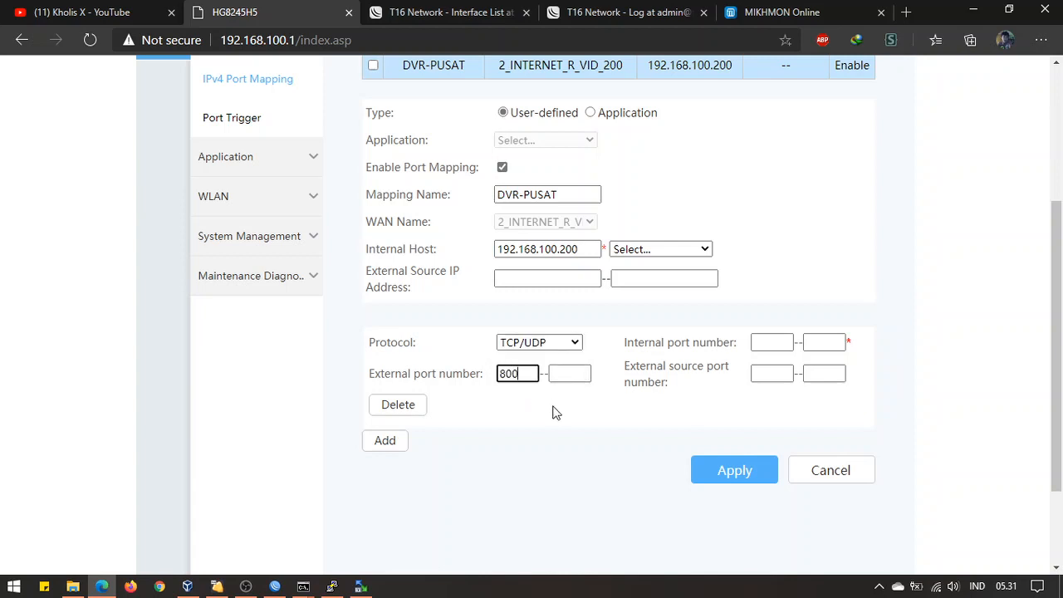
{"action": "key", "text": "Tab"}
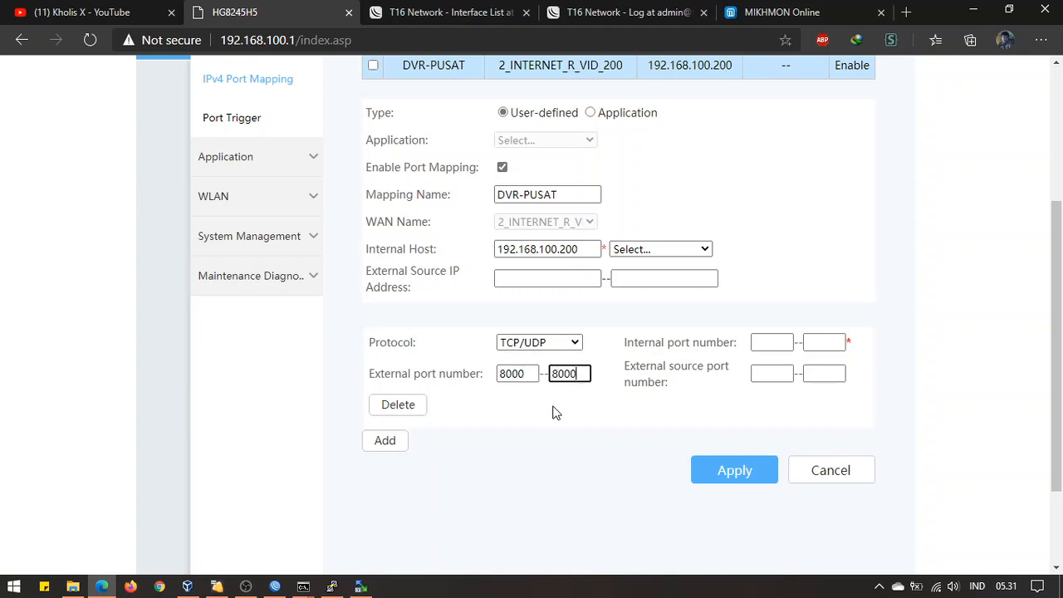
{"action": "left_click", "coordinate": [779, 344]}
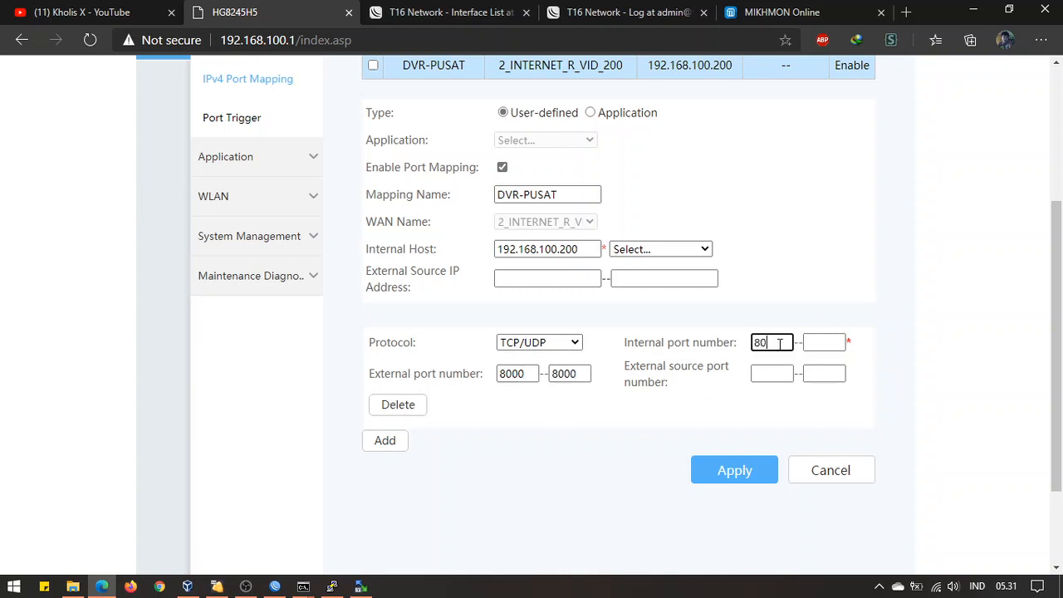
{"action": "key", "text": "Tab"}
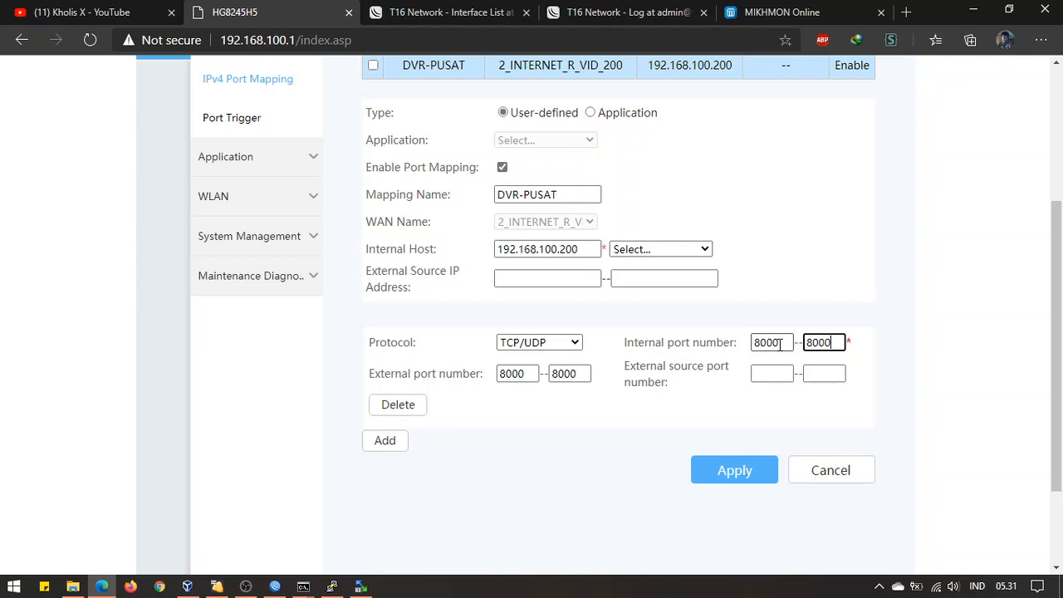
{"action": "type", "text": "8000"}
{"action": "left_click", "coordinate": [707, 471]}
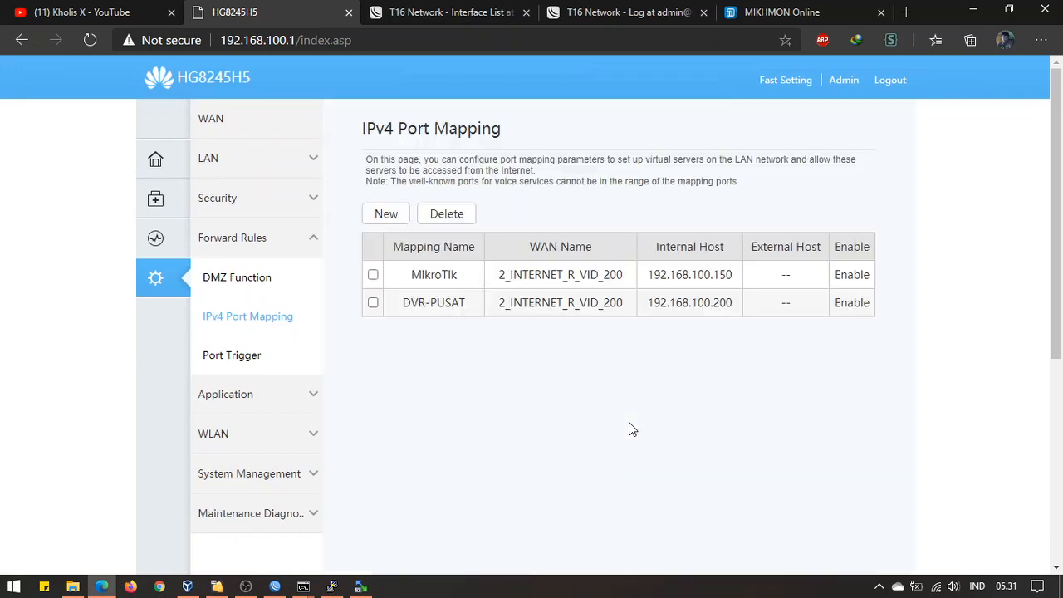
Reopen the DVR-PUSAT mapping and verify its internal start and end ports are 8000
{"action": "left_click", "coordinate": [504, 303]}
{"action": "scroll", "coordinate": [643, 447], "scroll_direction": "down", "scroll_amount": 2}
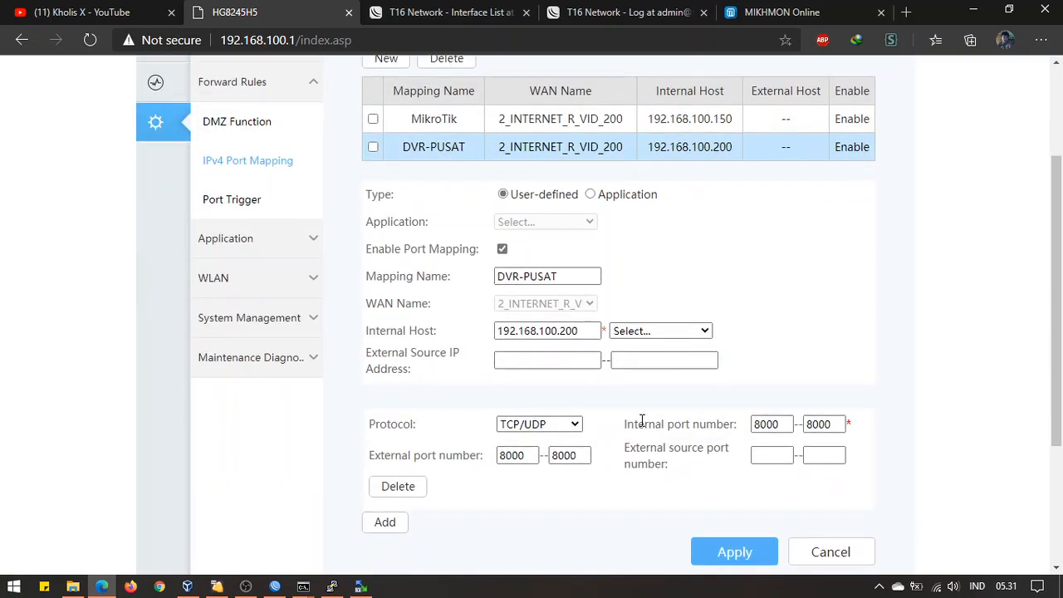
{"action": "scroll", "coordinate": [649, 411], "scroll_direction": "down", "scroll_amount": 2}
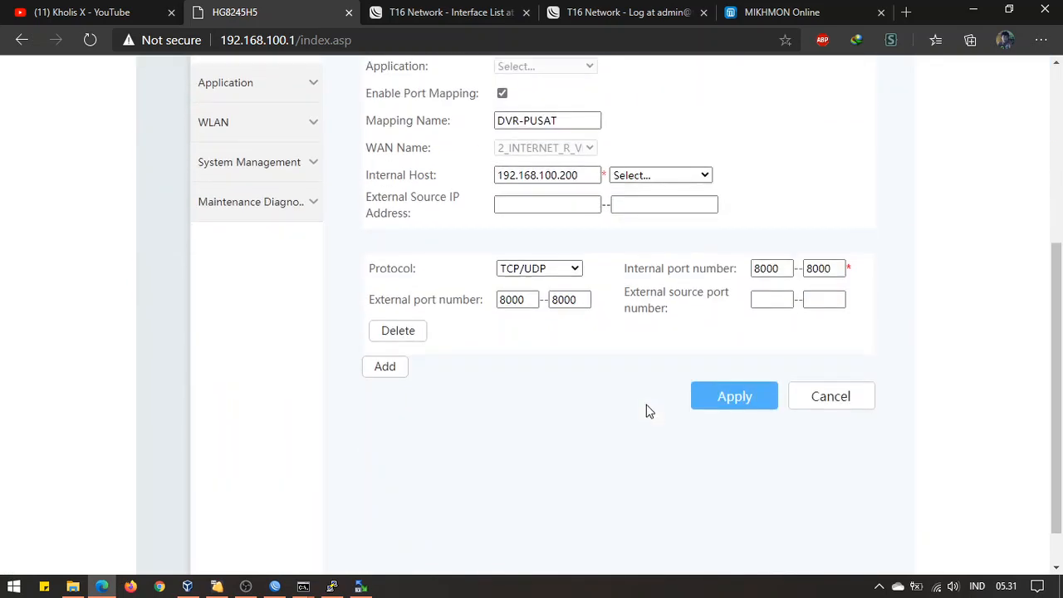
{"action": "left_click", "coordinate": [793, 265]}
{"action": "double_click", "coordinate": [833, 271]}
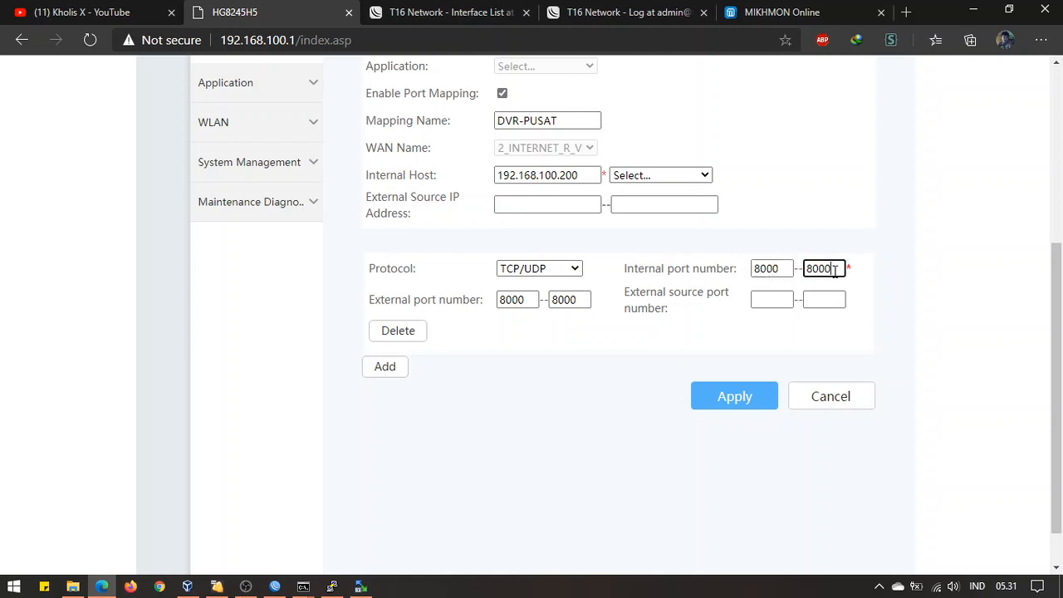
{"action": "double_click", "coordinate": [790, 271]}
{"action": "double_click", "coordinate": [819, 275]}
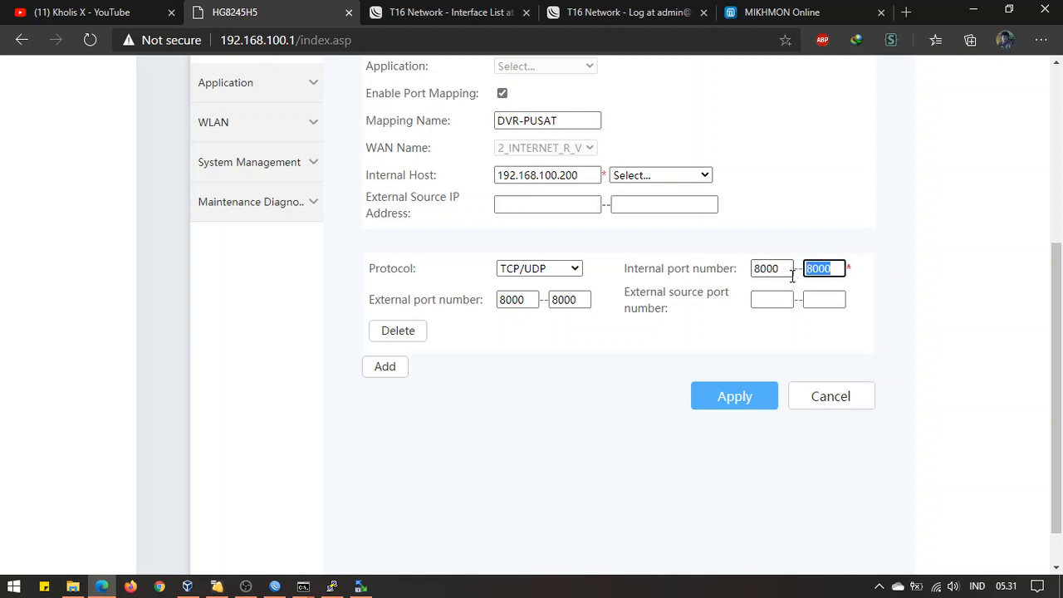
{"action": "double_click", "coordinate": [782, 268]}
{"action": "double_click", "coordinate": [820, 268]}
{"action": "left_click", "coordinate": [771, 284]}
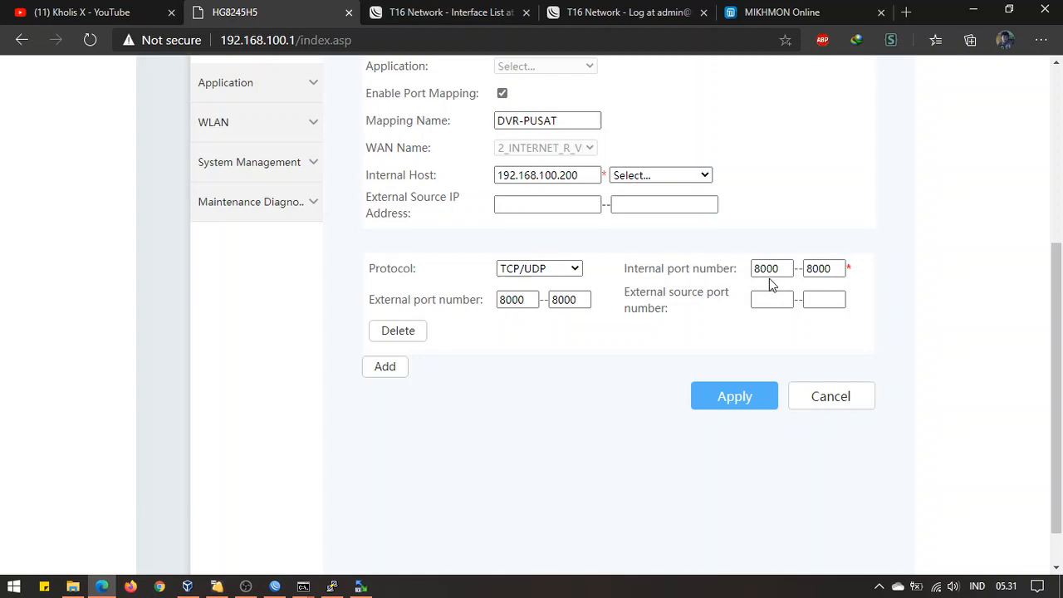
Confirm internal host 192.168.100.200, compare the MikroTik and DVR-PUSAT rows, then bring OBS forward
{"action": "left_click_drag", "start_coordinate": [588, 176], "coordinate": [426, 179]}
{"action": "left_click", "coordinate": [564, 183]}
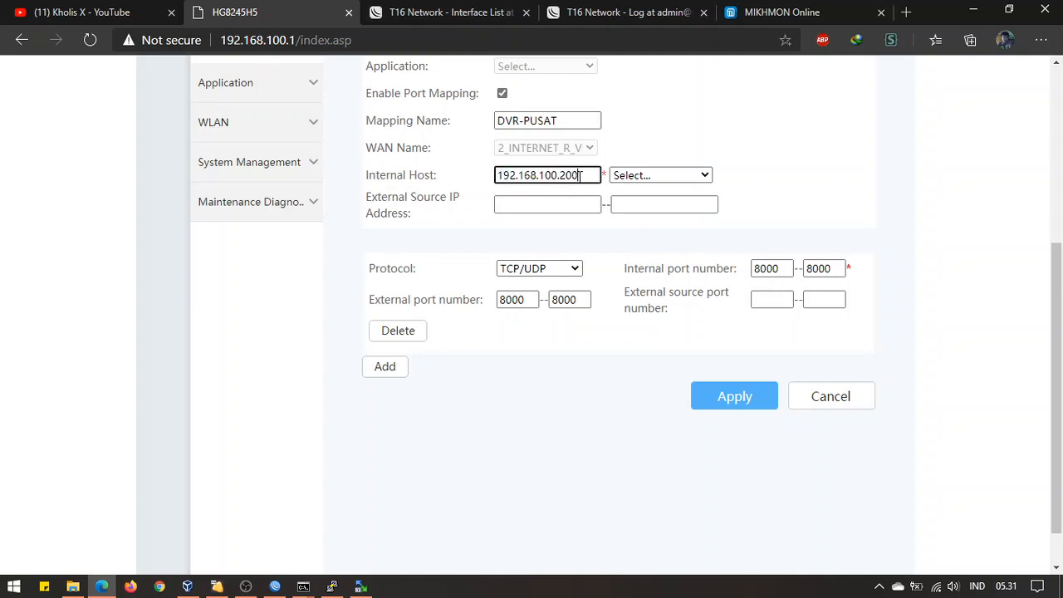
{"action": "scroll", "coordinate": [544, 306], "scroll_direction": "up", "scroll_amount": 4}
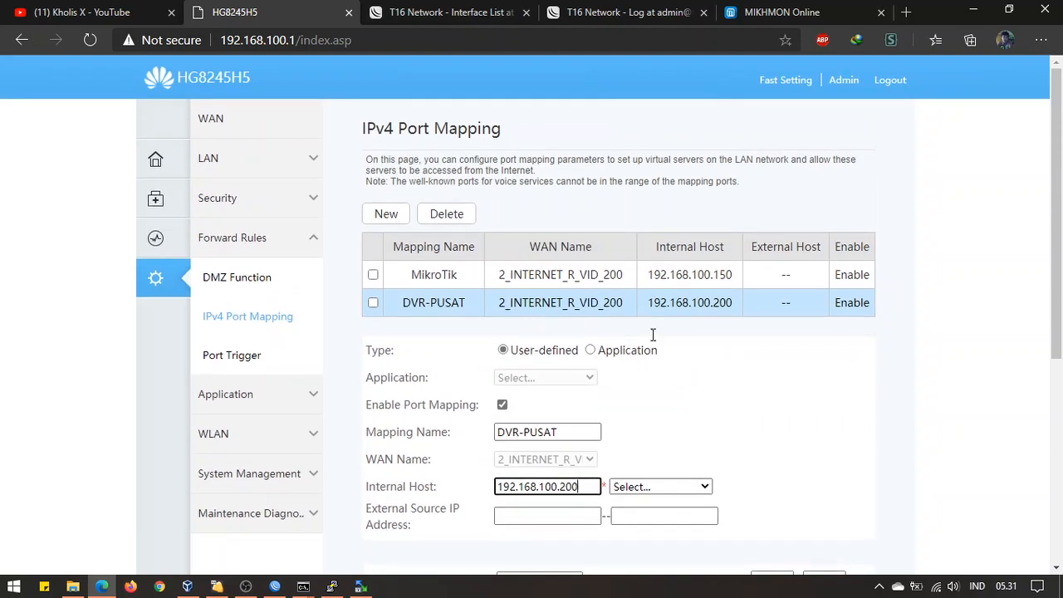
{"action": "left_click", "coordinate": [573, 276]}
{"action": "left_click", "coordinate": [565, 301]}
{"action": "left_click", "coordinate": [565, 275]}
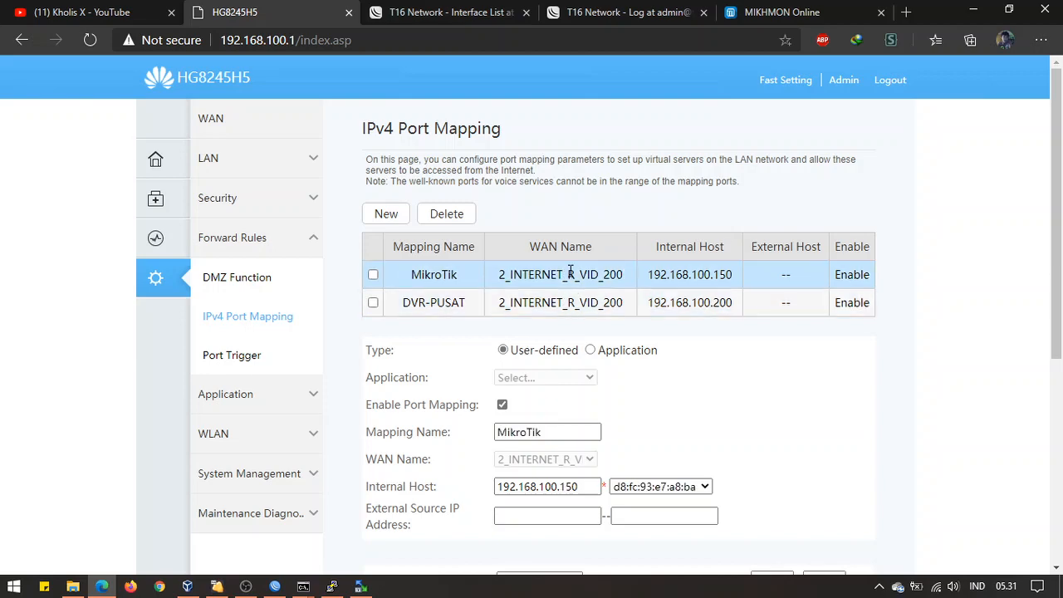
{"action": "left_click", "coordinate": [564, 300]}
{"action": "left_click", "coordinate": [246, 587]}
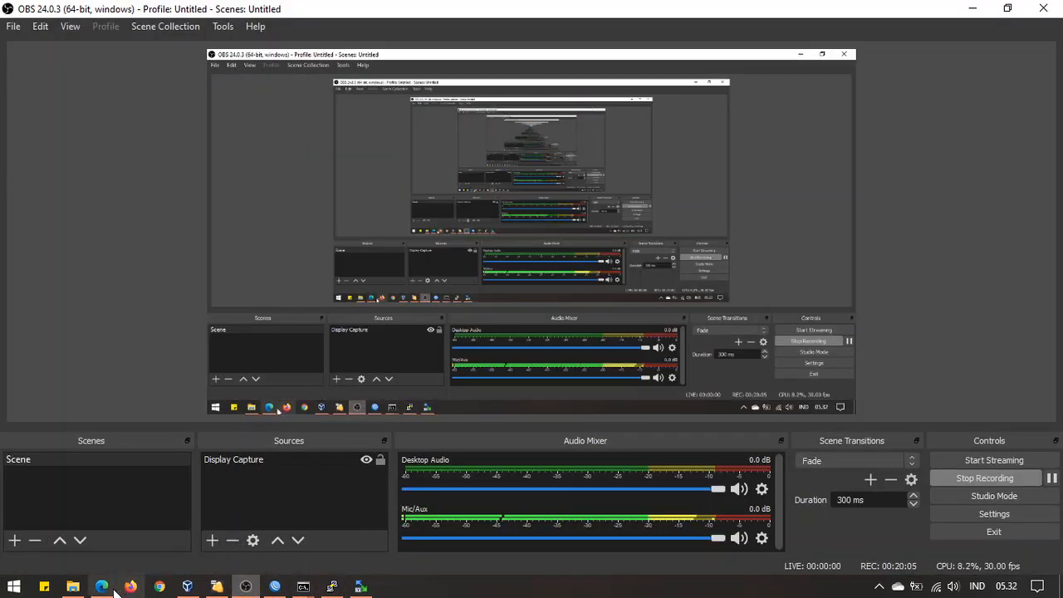
{"action": "left_click", "coordinate": [102, 587]}
{"action": "left_click", "coordinate": [614, 279]}
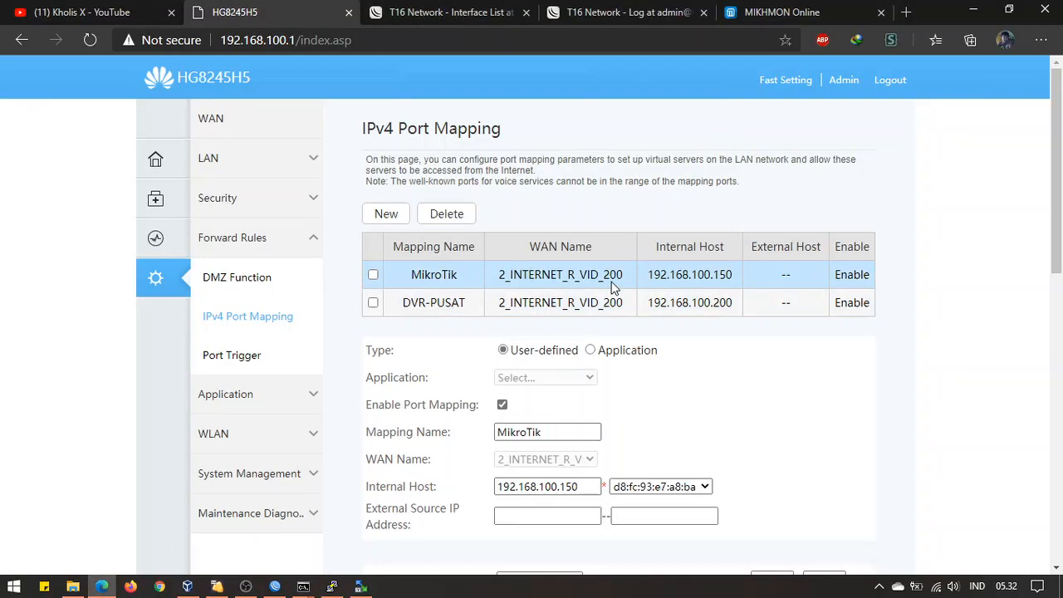
{"action": "scroll", "coordinate": [724, 420], "scroll_direction": "down", "scroll_amount": 9}
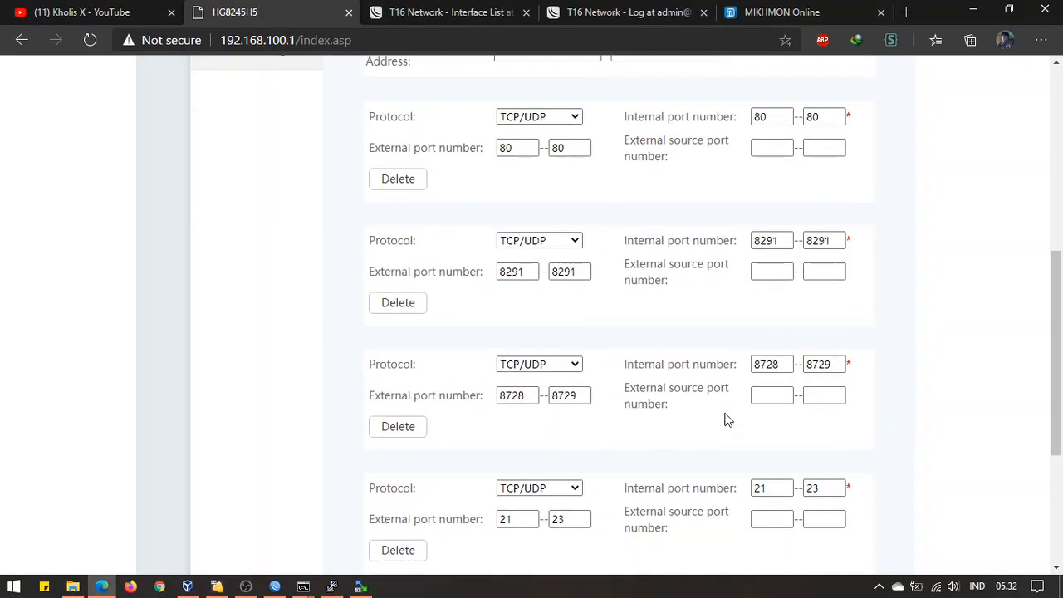
{"action": "scroll", "coordinate": [723, 420], "scroll_direction": "up", "scroll_amount": 5}
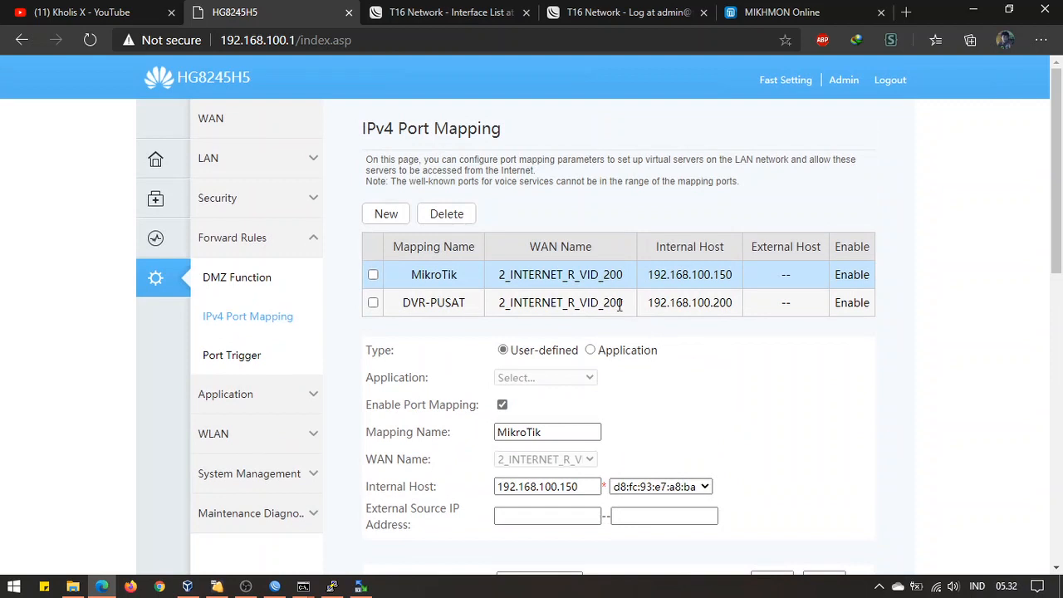
{"action": "left_click", "coordinate": [618, 304]}
{"action": "left_click", "coordinate": [619, 281]}
{"action": "left_click", "coordinate": [612, 301]}
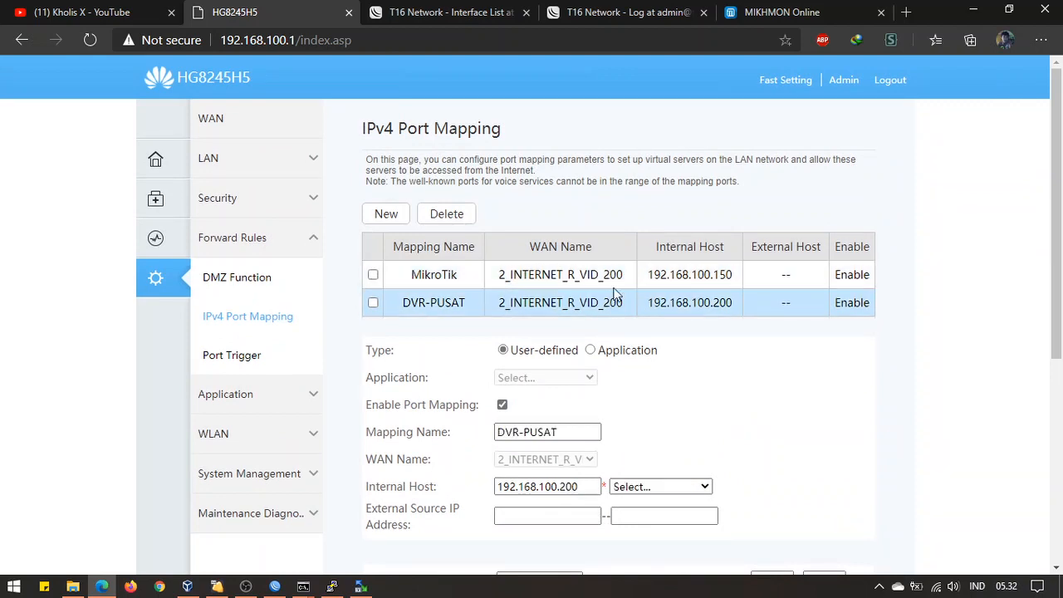
{"action": "left_click", "coordinate": [615, 277]}
{"action": "left_click", "coordinate": [607, 300]}
{"action": "left_click", "coordinate": [612, 280]}
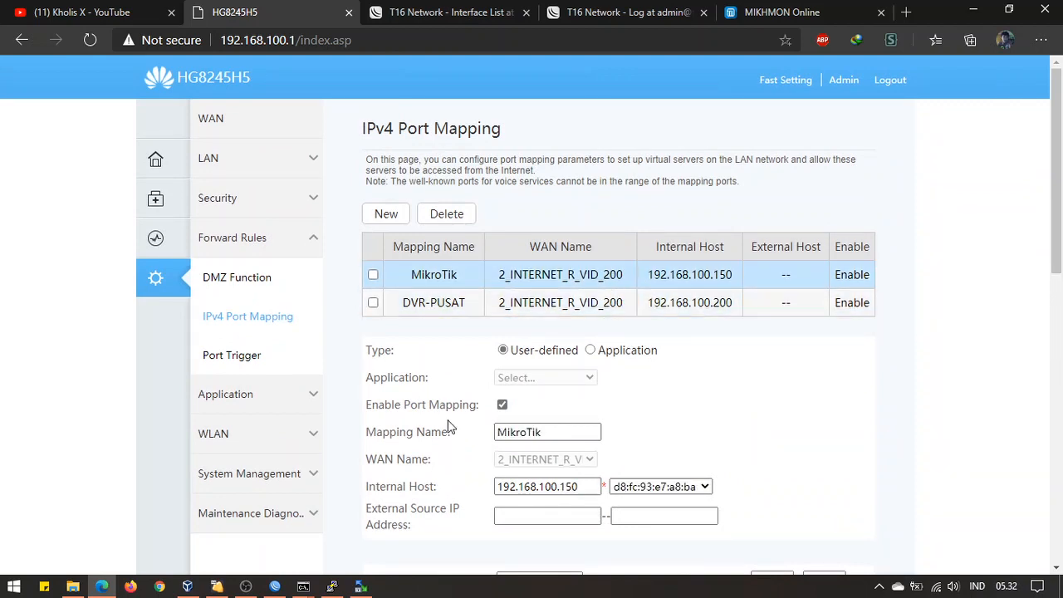
{"action": "left_click", "coordinate": [246, 588]}
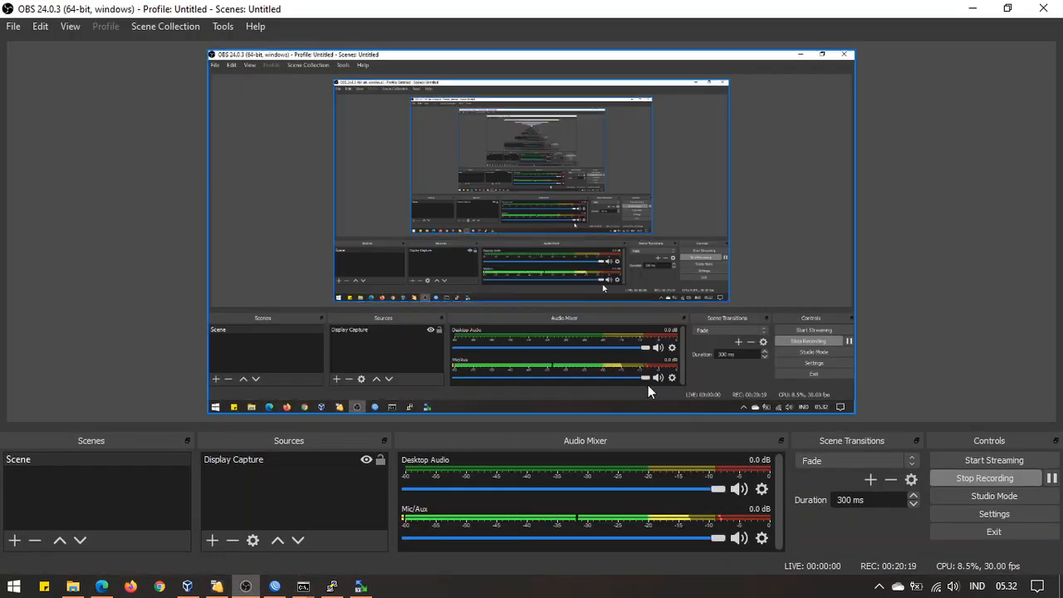
{"action": "left_click", "coordinate": [101, 586]}
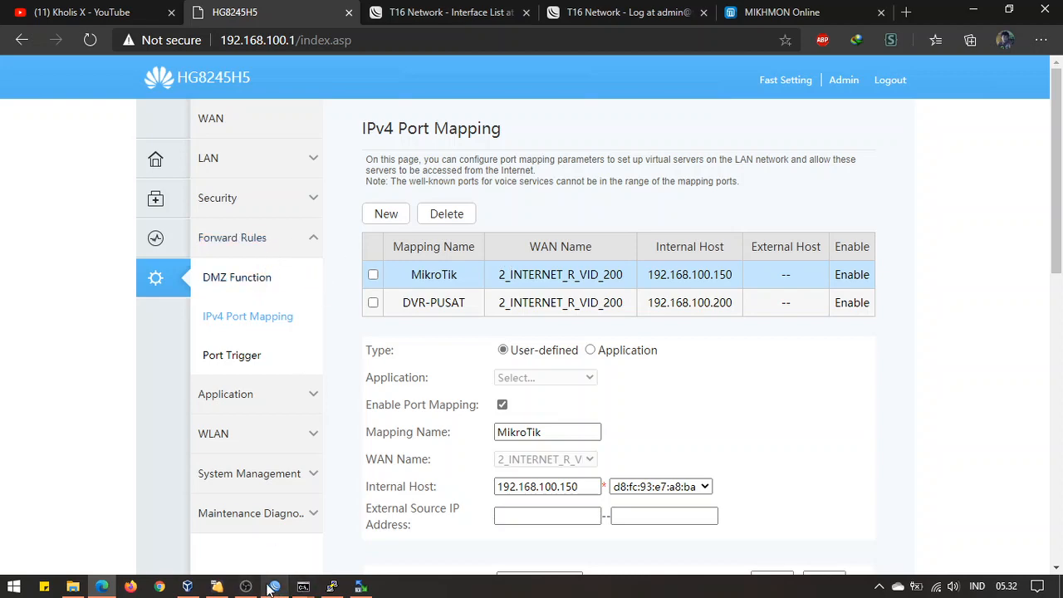
{"action": "mouse_move", "coordinate": [253, 588]}
{"action": "left_click", "coordinate": [299, 531]}
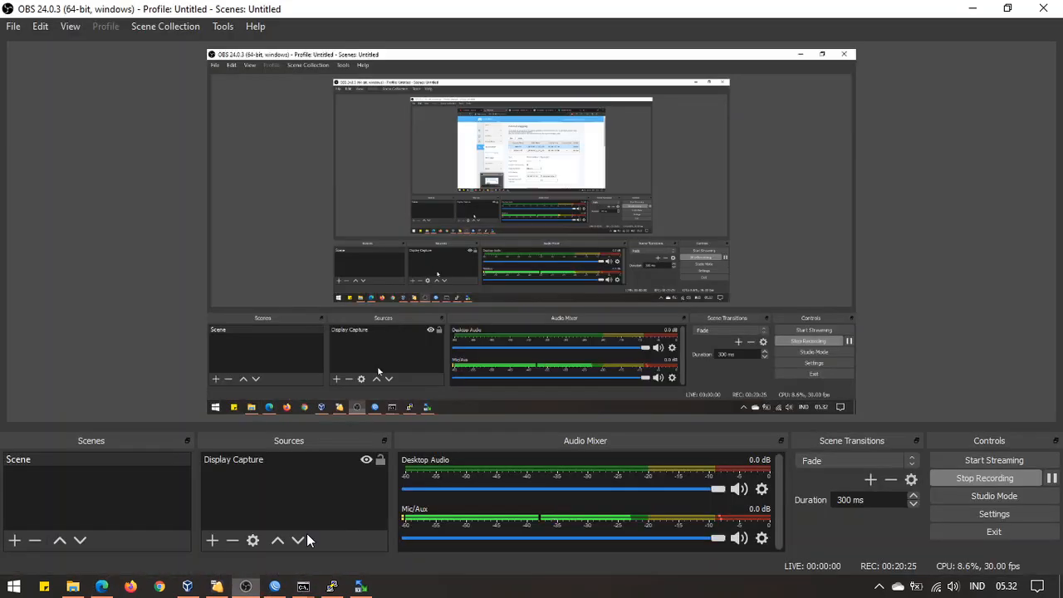